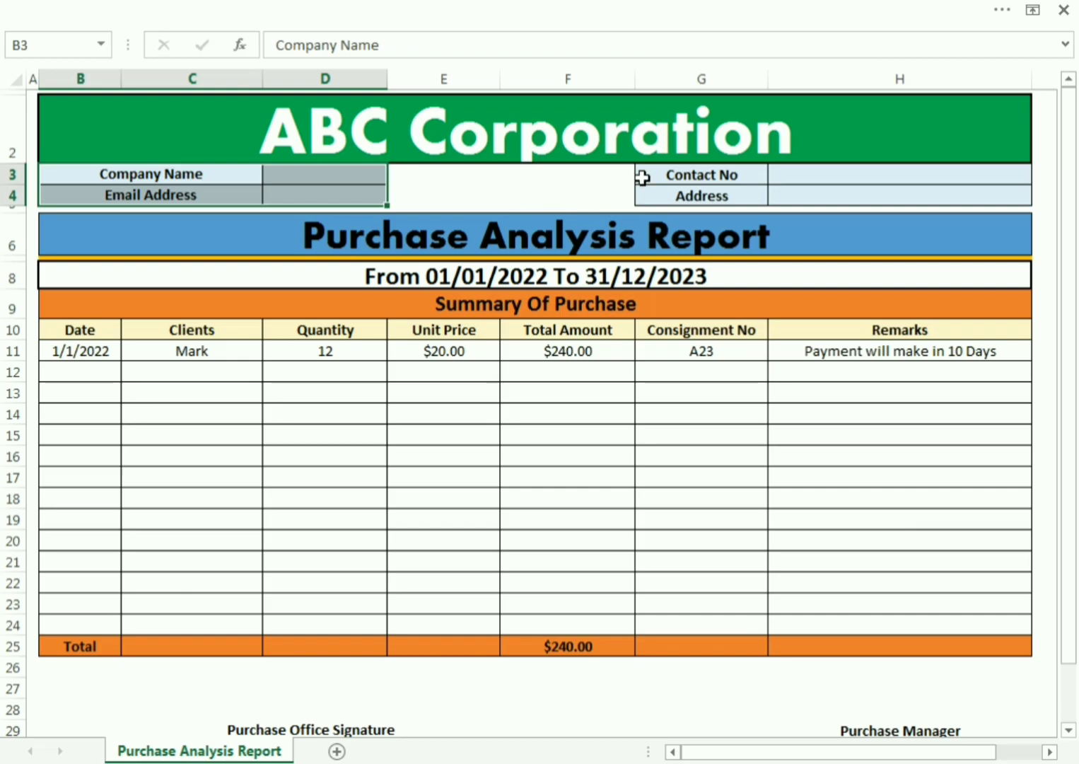
{"action": "left_click", "coordinate": [368, 276]}
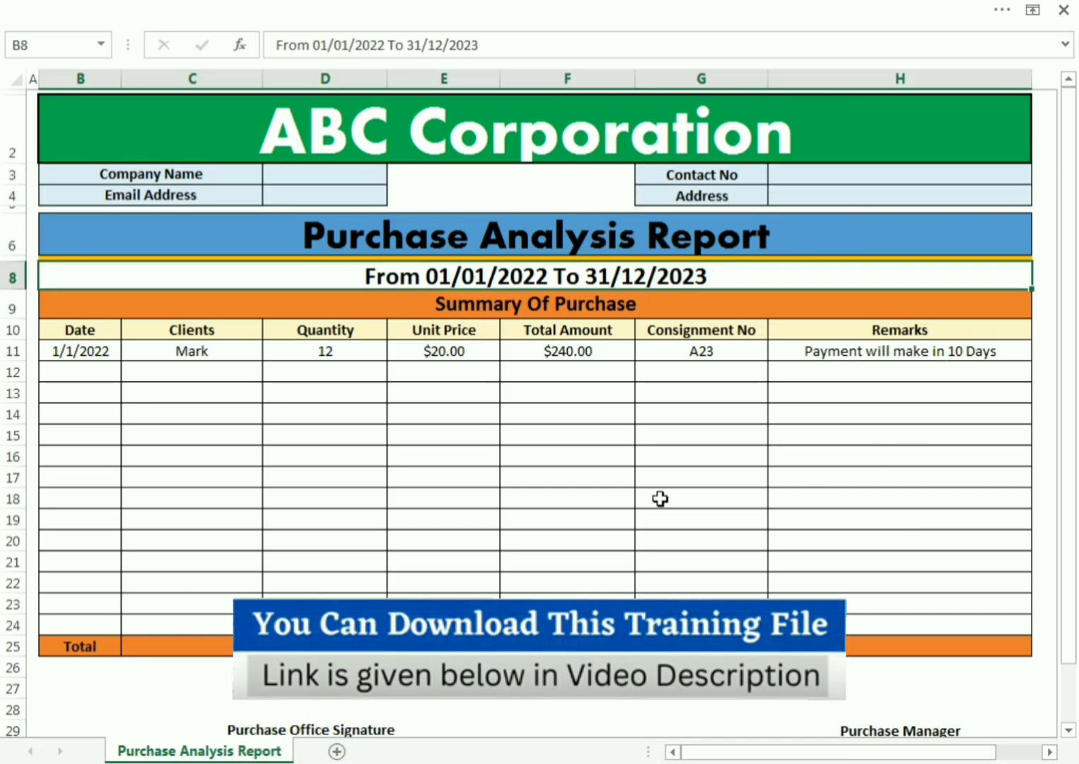
{"action": "left_click_drag", "start_coordinate": [80, 328], "coordinate": [917, 625]}
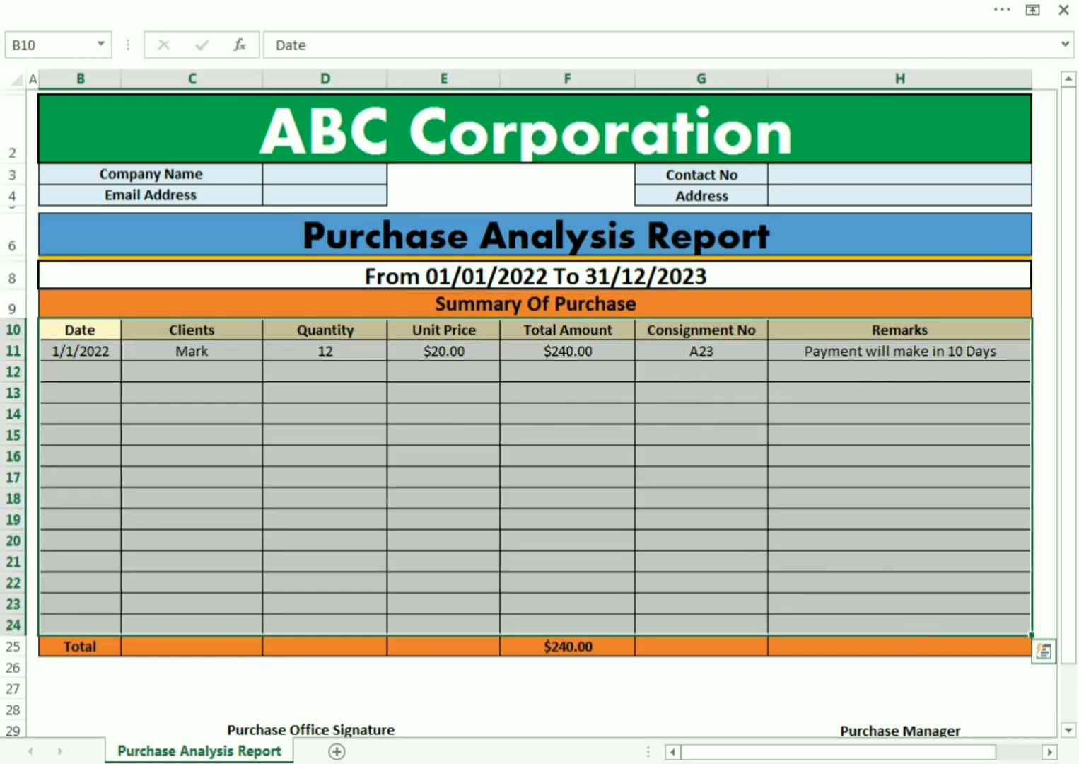
{"action": "left_click", "coordinate": [323, 697]}
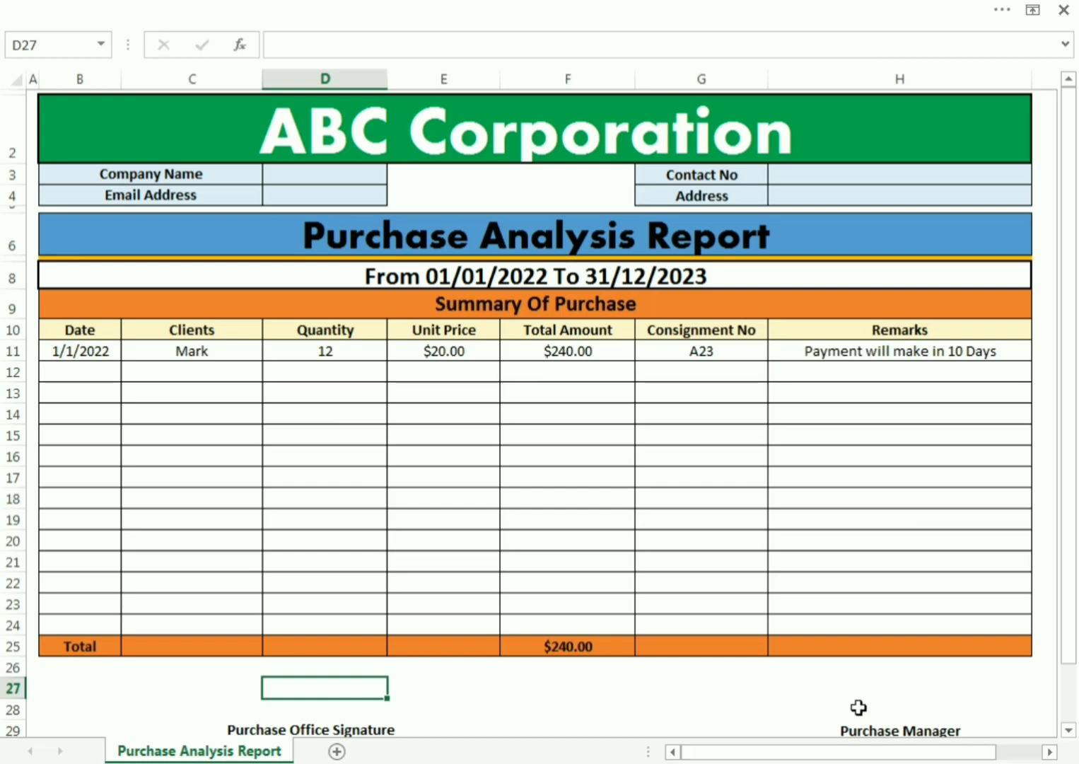
{"action": "left_click", "coordinate": [909, 690]}
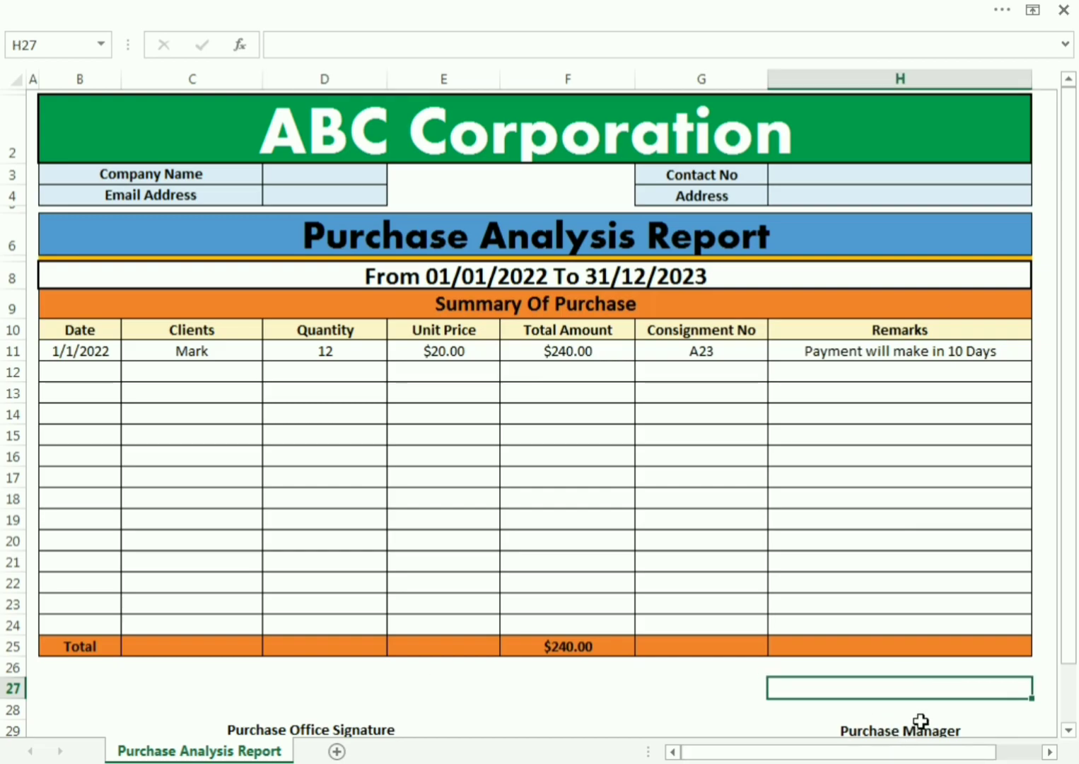
Fill in the date 02/01/2022 and the client's first name in row 12 of the purchase summary
{"action": "left_click", "coordinate": [95, 371]}
{"action": "type", "text": "02"}
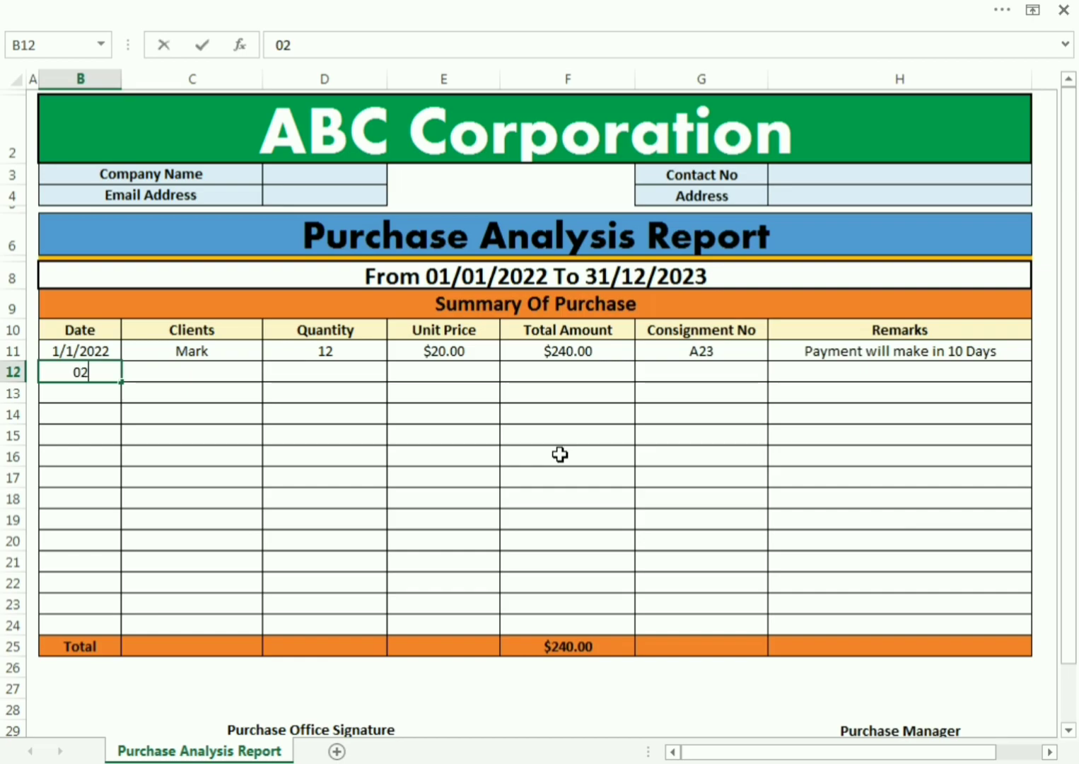
{"action": "type", "text": "/01/2022"}
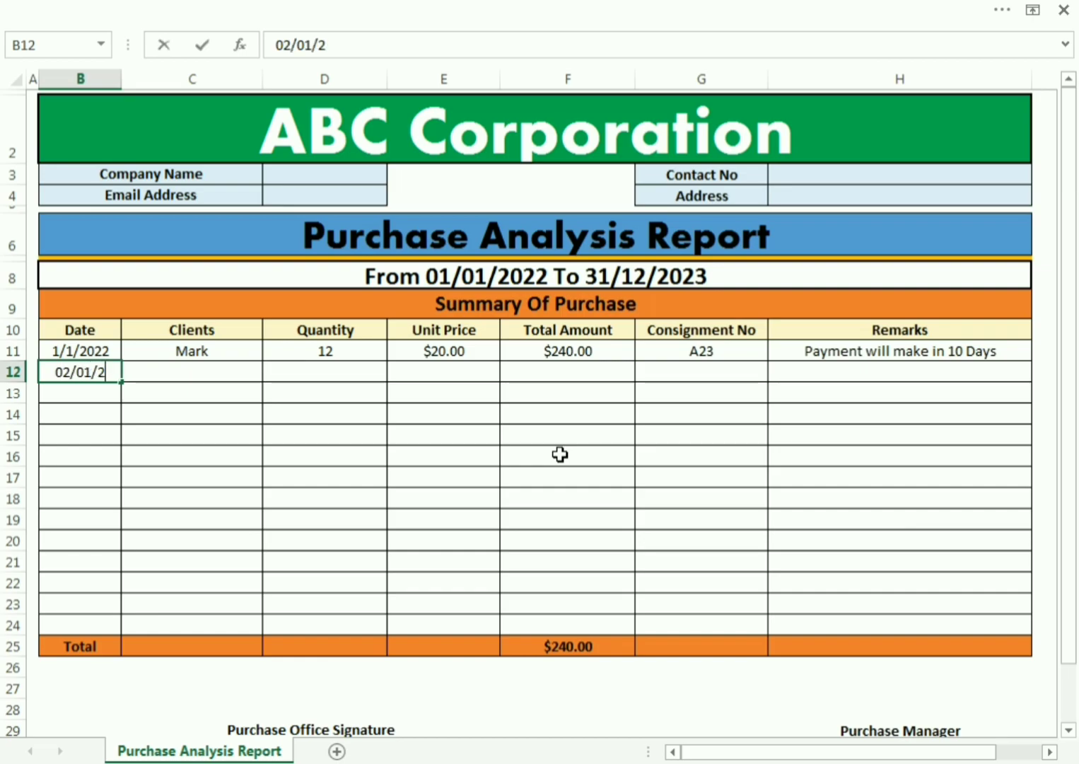
{"action": "key", "text": "Return"}
{"action": "key", "text": "Up"}
{"action": "key", "text": "Right"}
{"action": "type", "text": "hAHarry"}
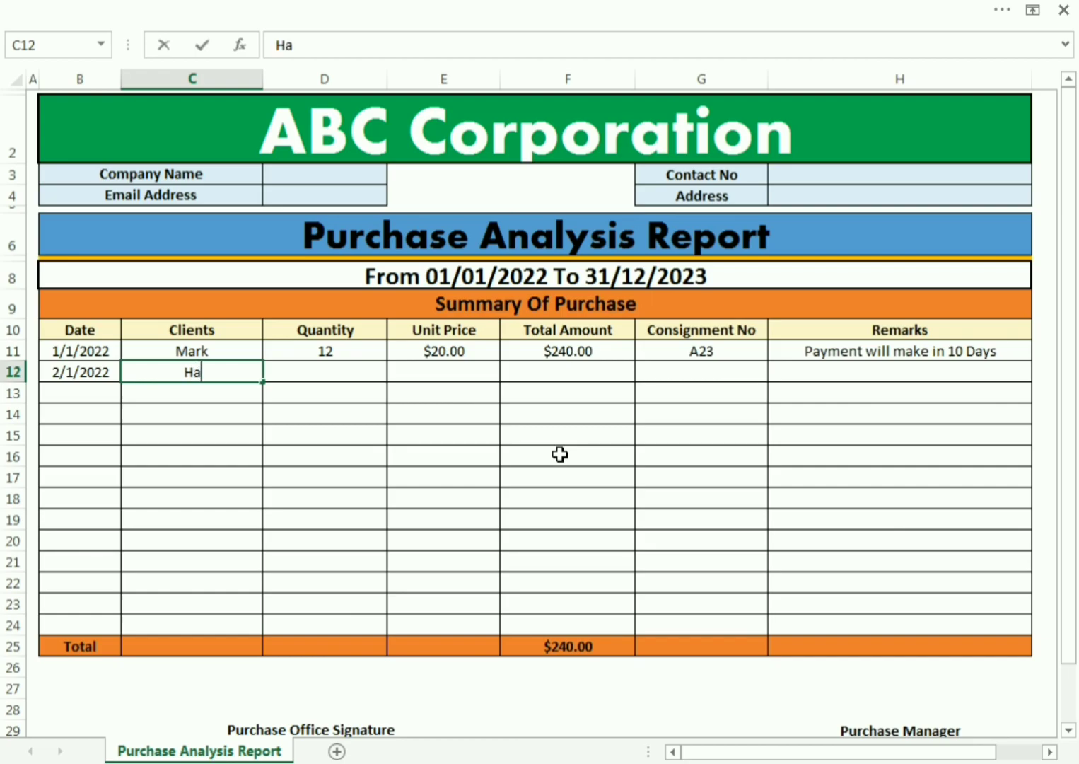
{"action": "key", "text": "Return"}
{"action": "key", "text": "Up"}
{"action": "key", "text": "Right"}
Set row 12's quantity to 20 and its unit price to 40
{"action": "type", "text": "13"}
{"action": "type", "text": "20"}
{"action": "key", "text": "Return"}
{"action": "key", "text": "Up"}
{"action": "key", "text": "Right"}
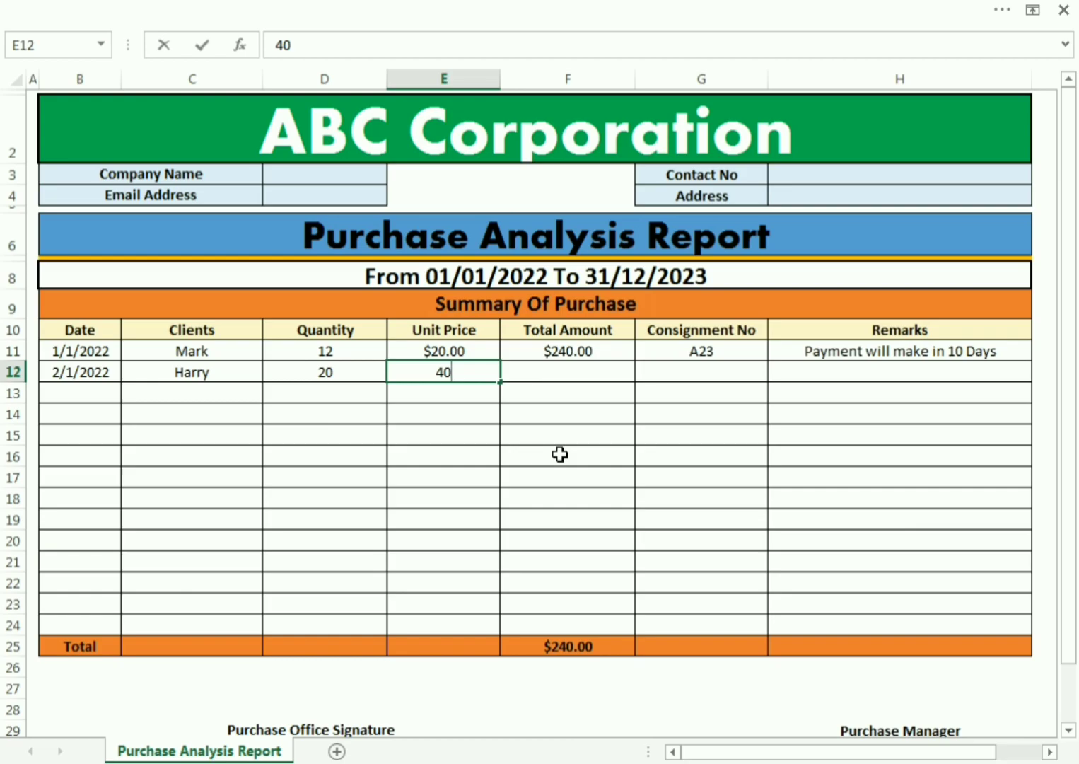
{"action": "key", "text": "Return"}
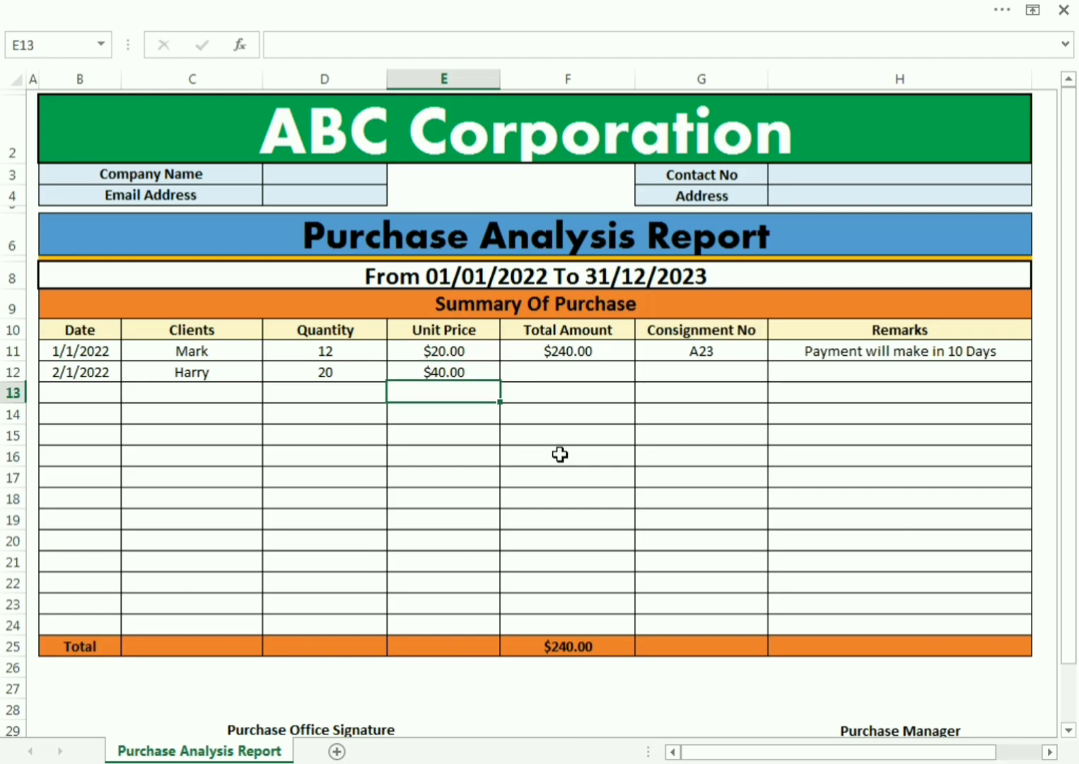
Copy the Total Amount formula from F11 down through F24
{"action": "left_click", "coordinate": [542, 373]}
{"action": "left_click", "coordinate": [570, 343]}
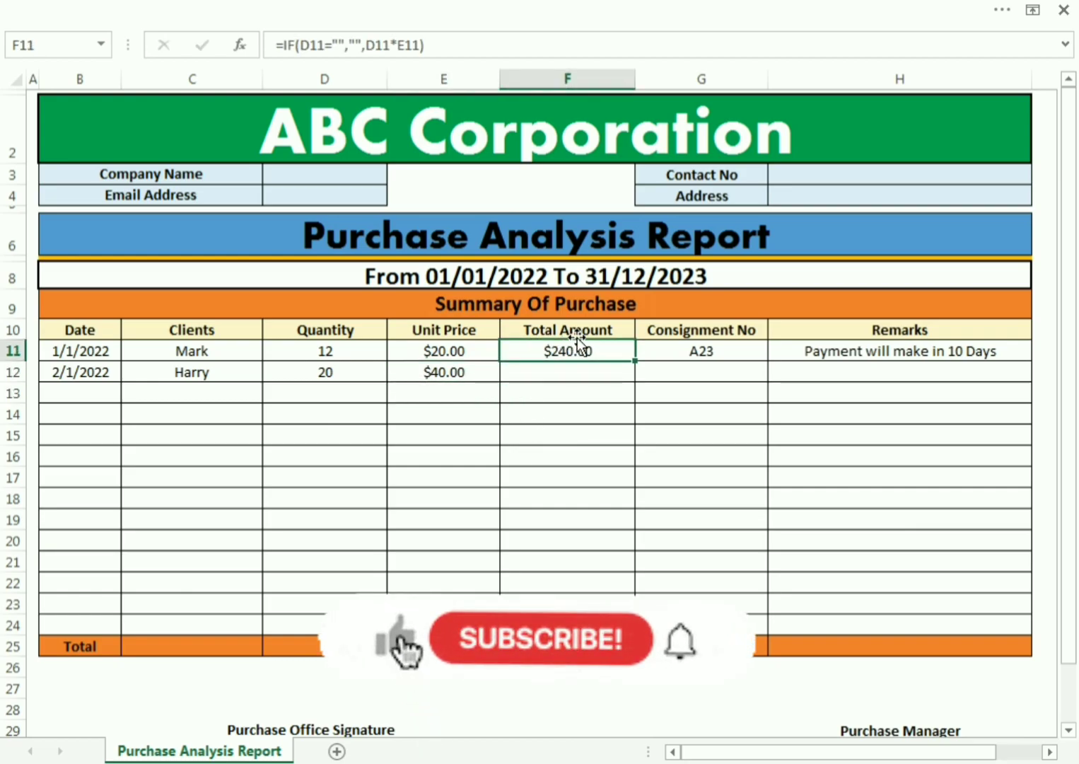
{"action": "left_click_drag", "start_coordinate": [637, 362], "coordinate": [639, 626]}
{"action": "left_click", "coordinate": [621, 354]}
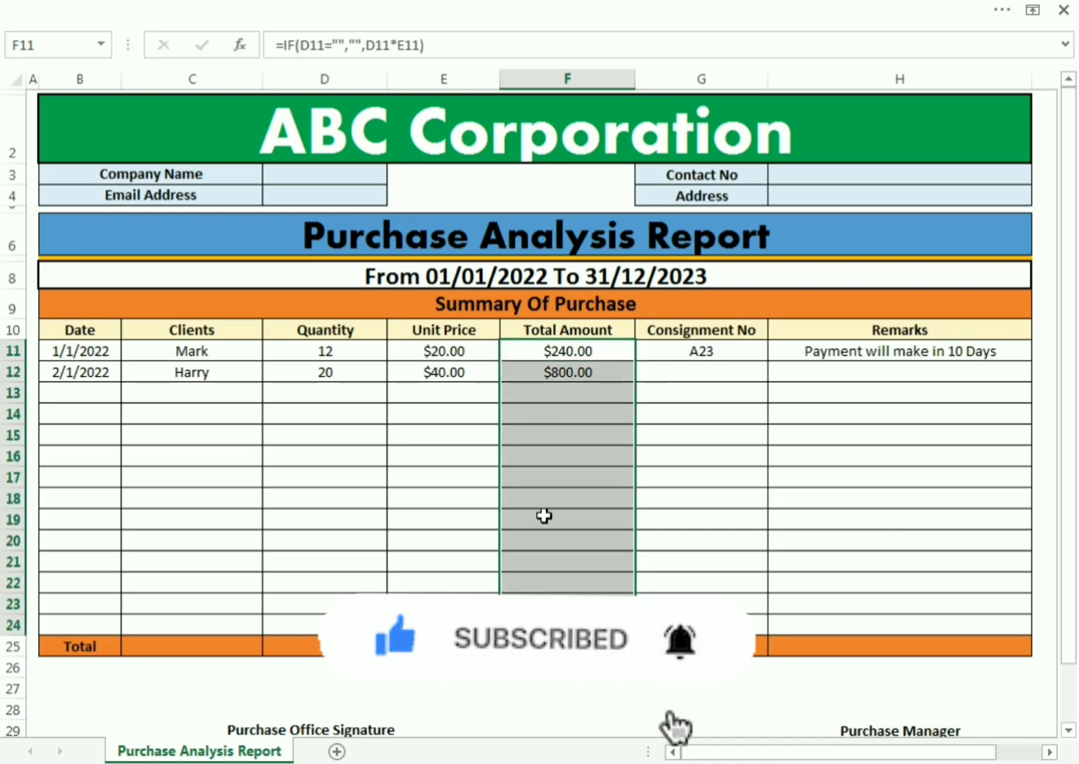
Enter the consignment number B21 for the purchase in row 12
{"action": "left_click", "coordinate": [722, 371]}
{"action": "type", "text": "B"}
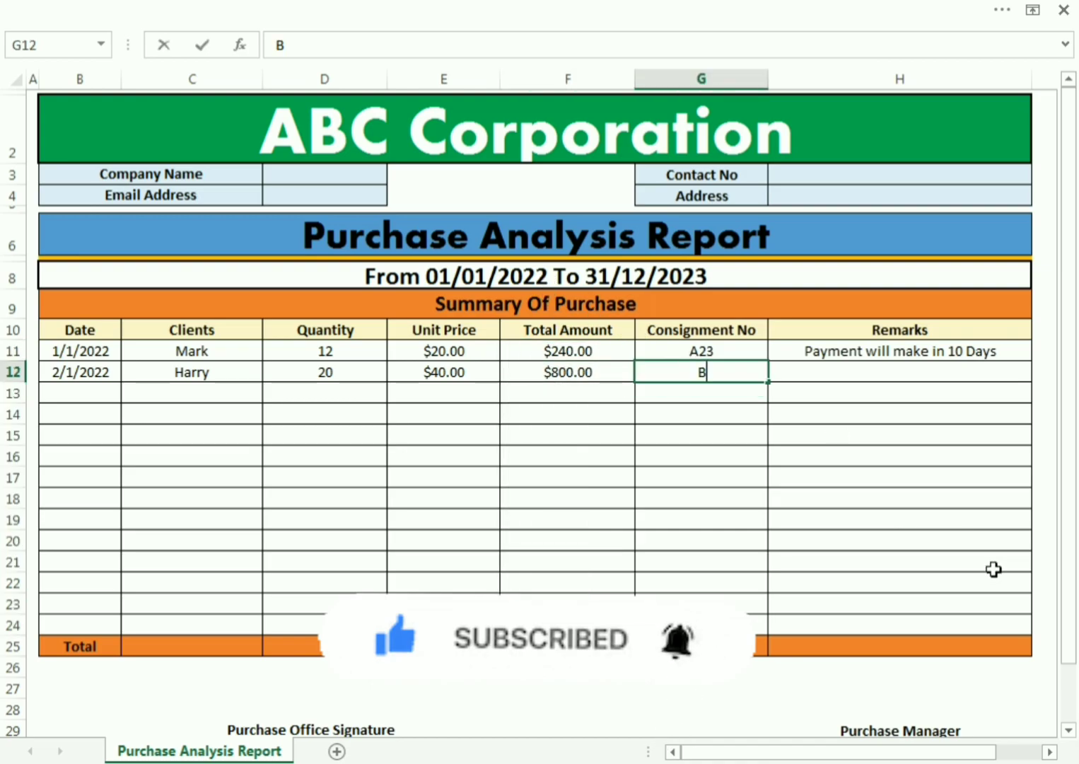
{"action": "type", "text": "21"}
{"action": "key", "text": "Return"}
{"action": "key", "text": "Up"}
{"action": "key", "text": "Right"}
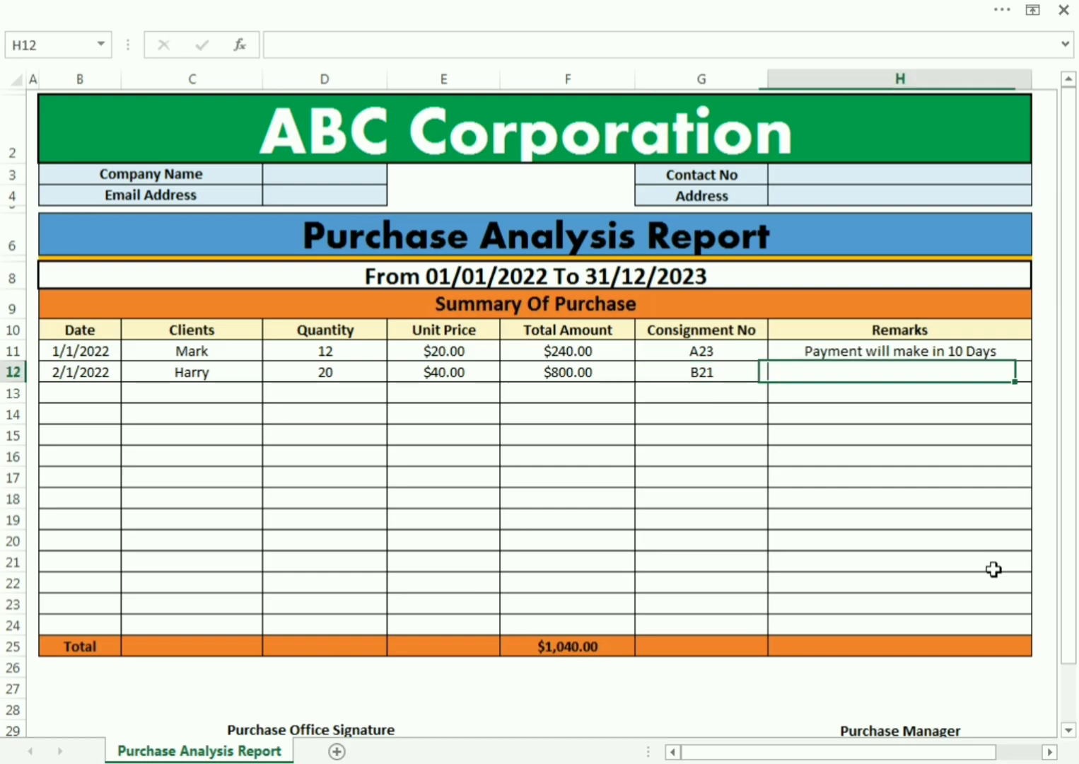
Enter the remark "Payment Made" for the purchase in row 12
{"action": "type", "text": "Ma"}
{"action": "type", "text": "Payment Made"}
{"action": "key", "text": "Return"}
Fill in the date 03/03/2023 and the client's first name in row 13
{"action": "key", "text": "Up"}
{"action": "key", "text": "Left"}
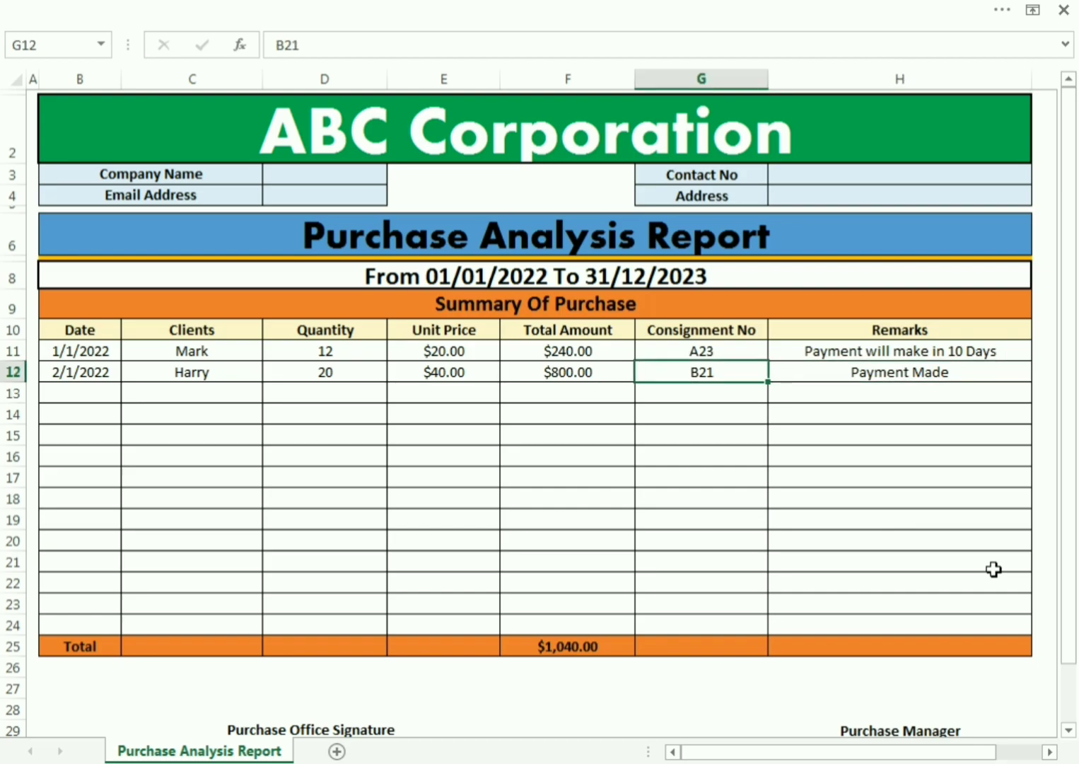
{"action": "key", "text": "ctrl+Left"}
{"action": "key", "text": "Down"}
{"action": "type", "text": "03/03/20"}
{"action": "type", "text": "23"}
{"action": "key", "text": "Return"}
{"action": "key", "text": "Up"}
{"action": "key", "text": "Right"}
{"action": "type", "text": "Danny"}
{"action": "key", "text": "Return"}
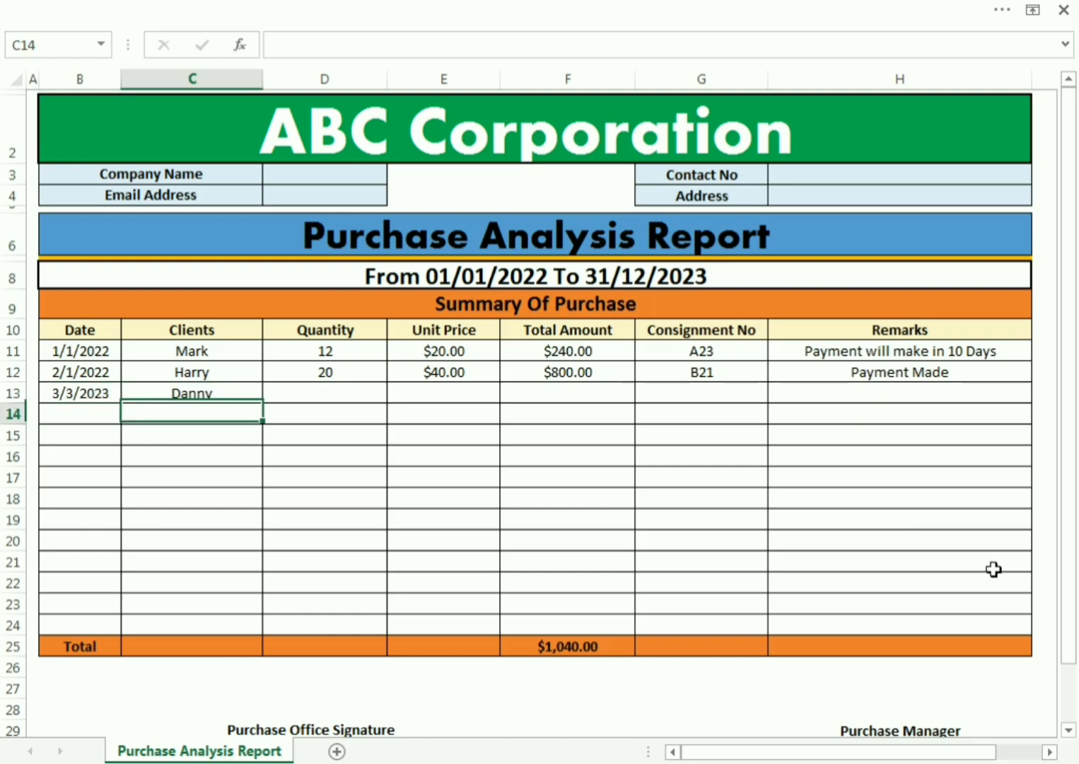
Set row 13's quantity to 15 and its unit price to 36
{"action": "key", "text": "Up"}
{"action": "key", "text": "Right"}
{"action": "type", "text": "15"}
{"action": "key", "text": "Return"}
{"action": "key", "text": "Up"}
{"action": "key", "text": "Right"}
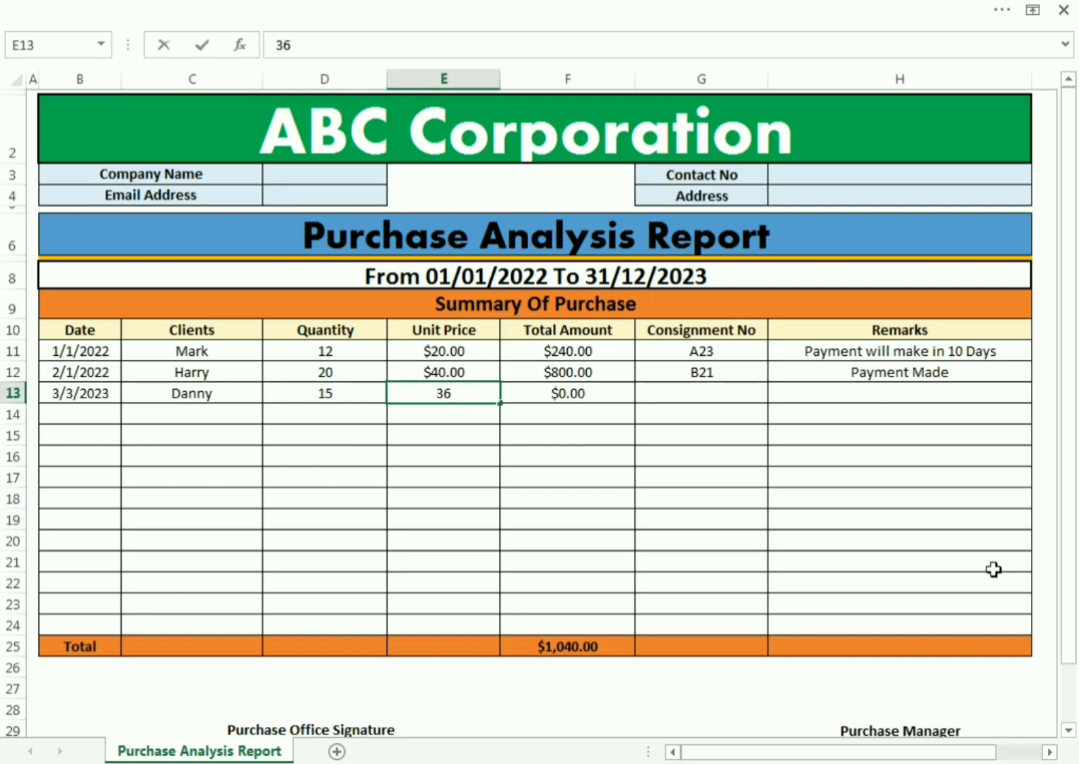
{"action": "key", "text": "Return"}
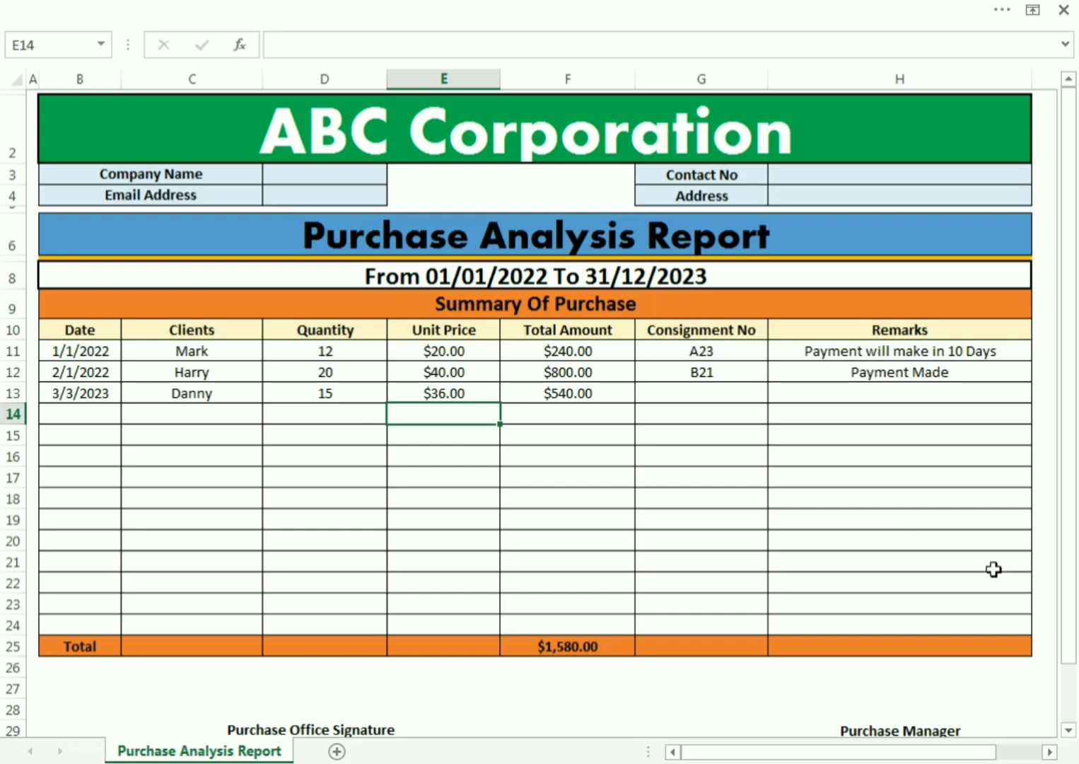
Test the total formula by clearing row 13's unit price and quantity, and re-enter the quantity 15
{"action": "left_click", "coordinate": [449, 396]}
{"action": "key", "text": "Delete"}
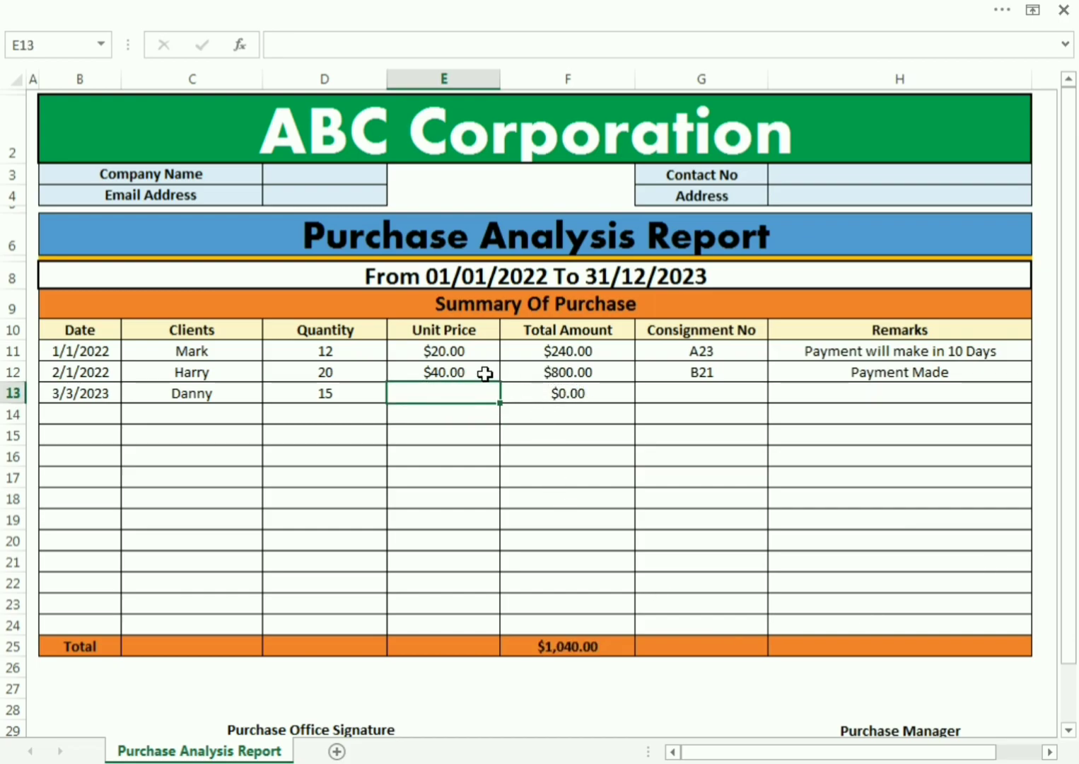
{"action": "left_click", "coordinate": [357, 394]}
{"action": "key", "text": "Delete"}
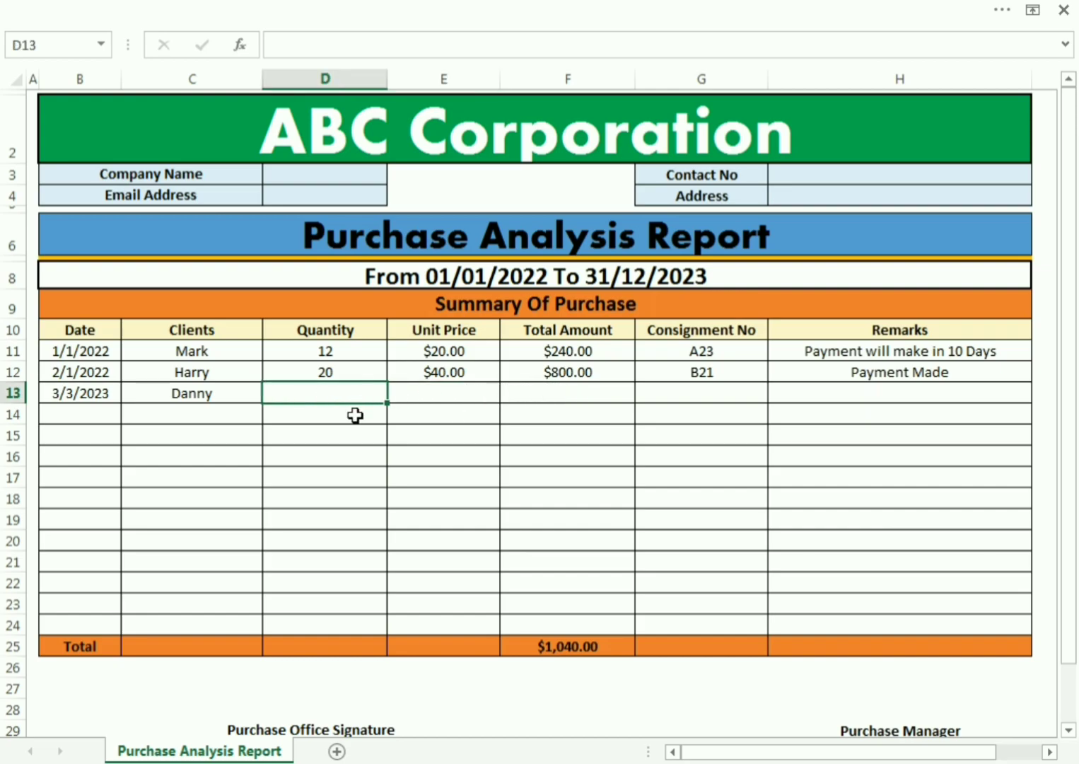
{"action": "key", "text": "Return"}
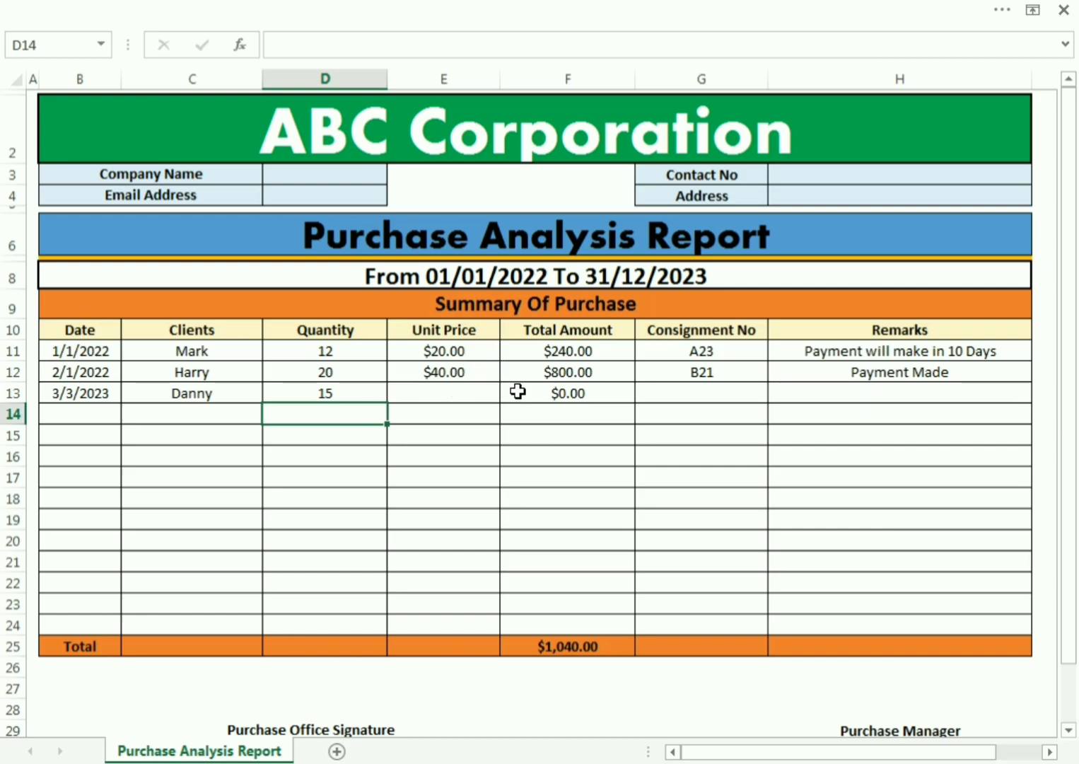
Set row 13's unit price to 40 and inspect the formula of the grand total in F25
{"action": "left_click", "coordinate": [490, 390]}
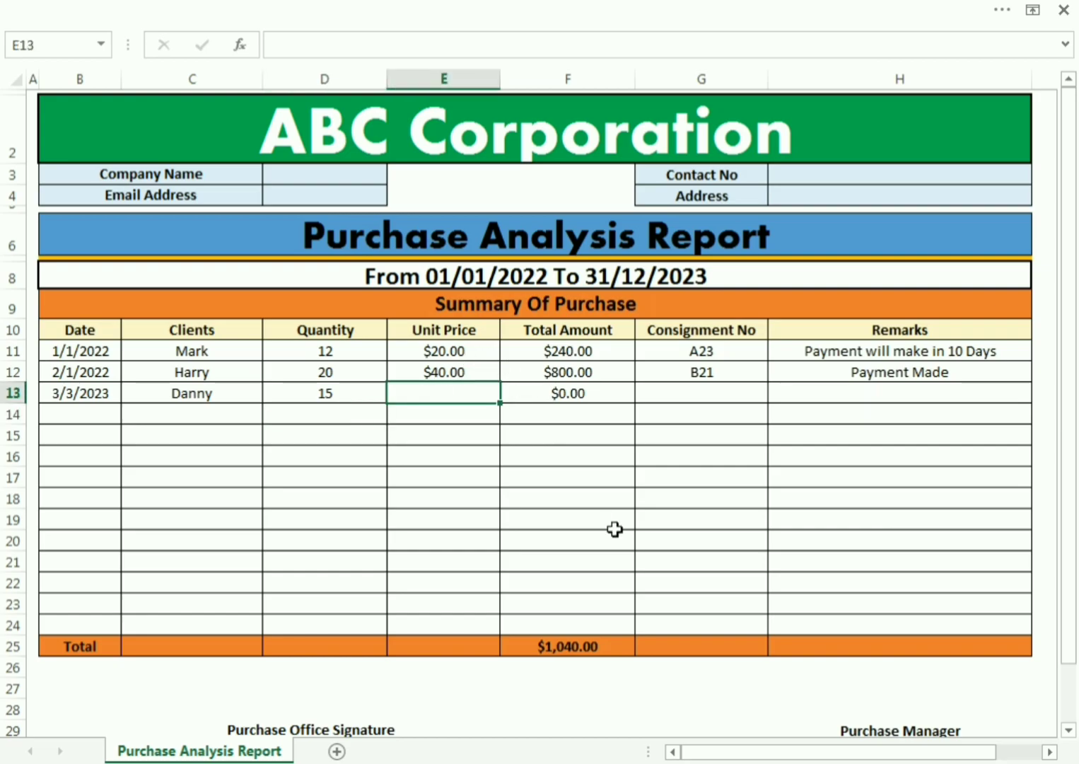
{"action": "type", "text": "40"}
{"action": "key", "text": "Return"}
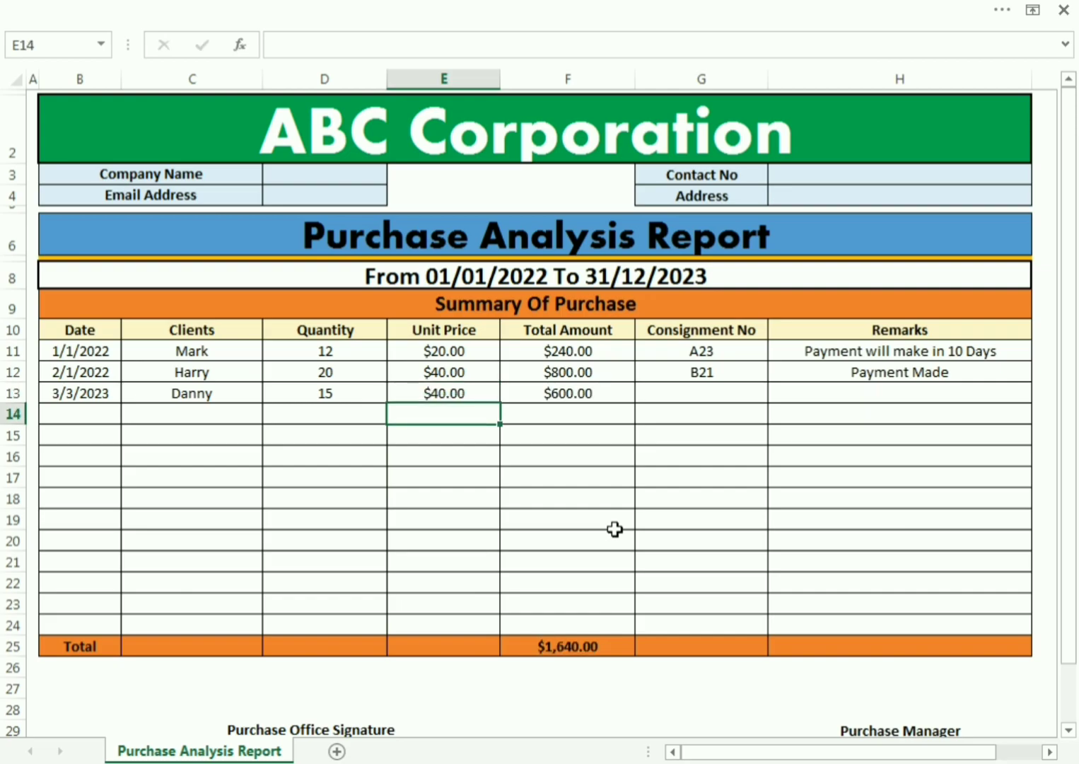
{"action": "left_click", "coordinate": [560, 646]}
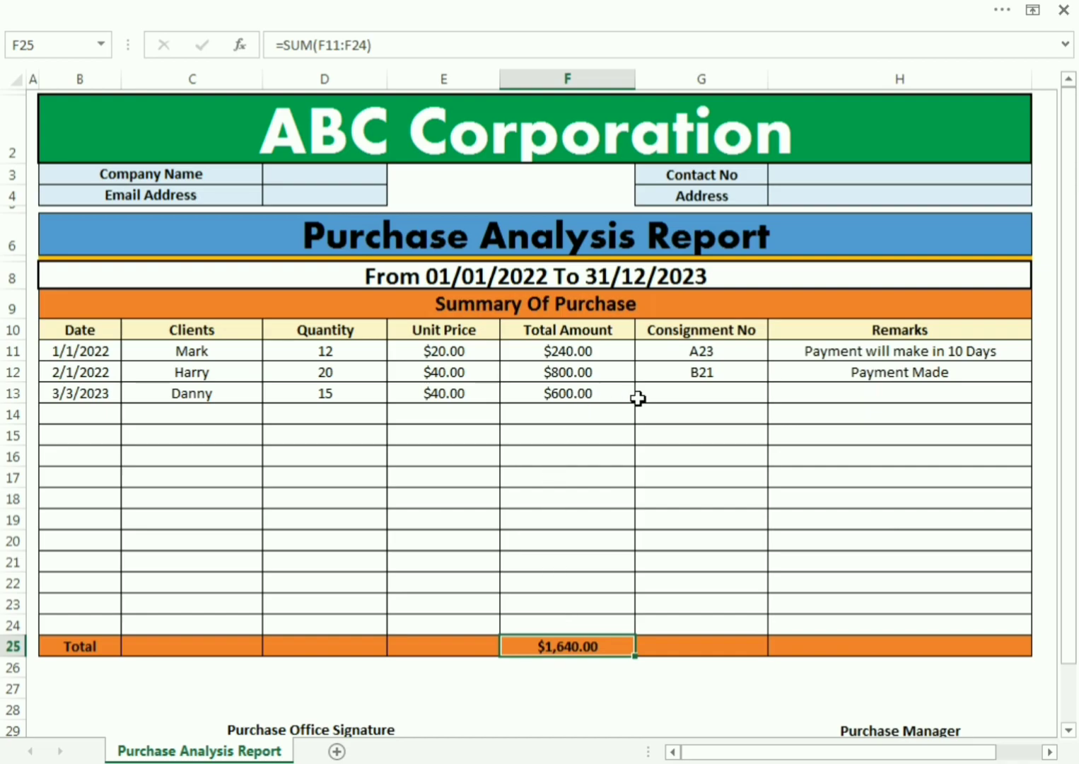
Enter the consignment number C52 for the purchase in row 13
{"action": "left_click", "coordinate": [663, 396]}
{"action": "type", "text": "c"}
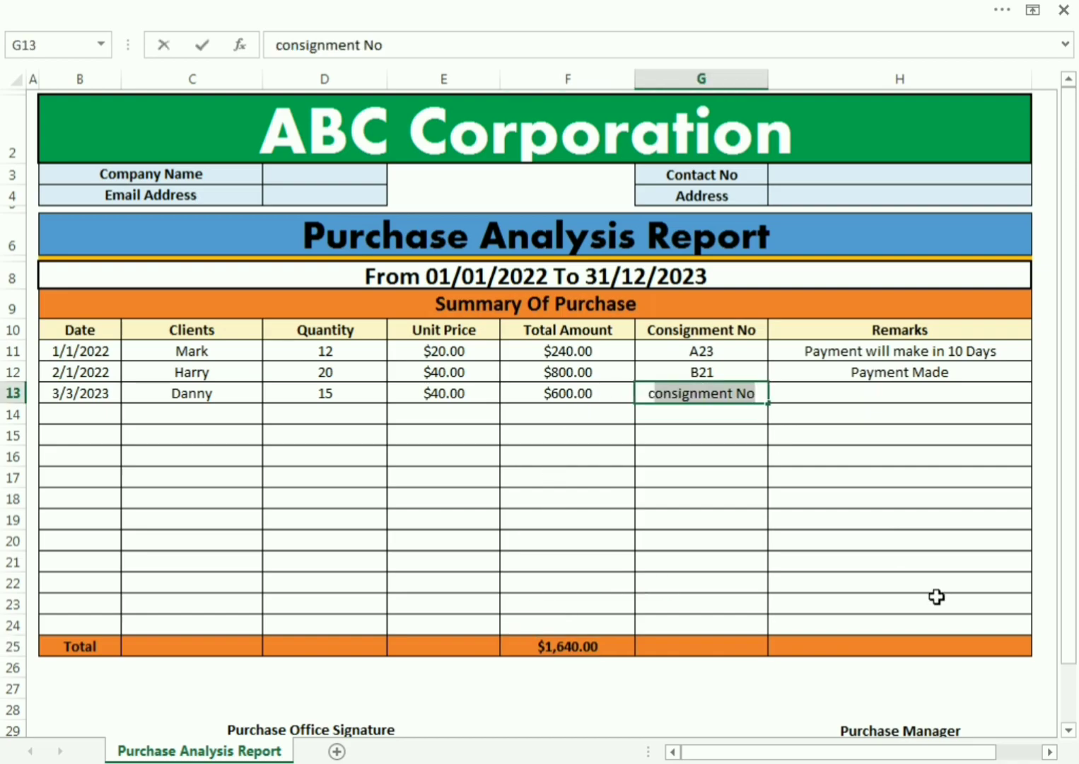
{"action": "key", "text": "BackSpace"}
{"action": "key", "text": "BackSpace"}
{"action": "type", "text": "C"}
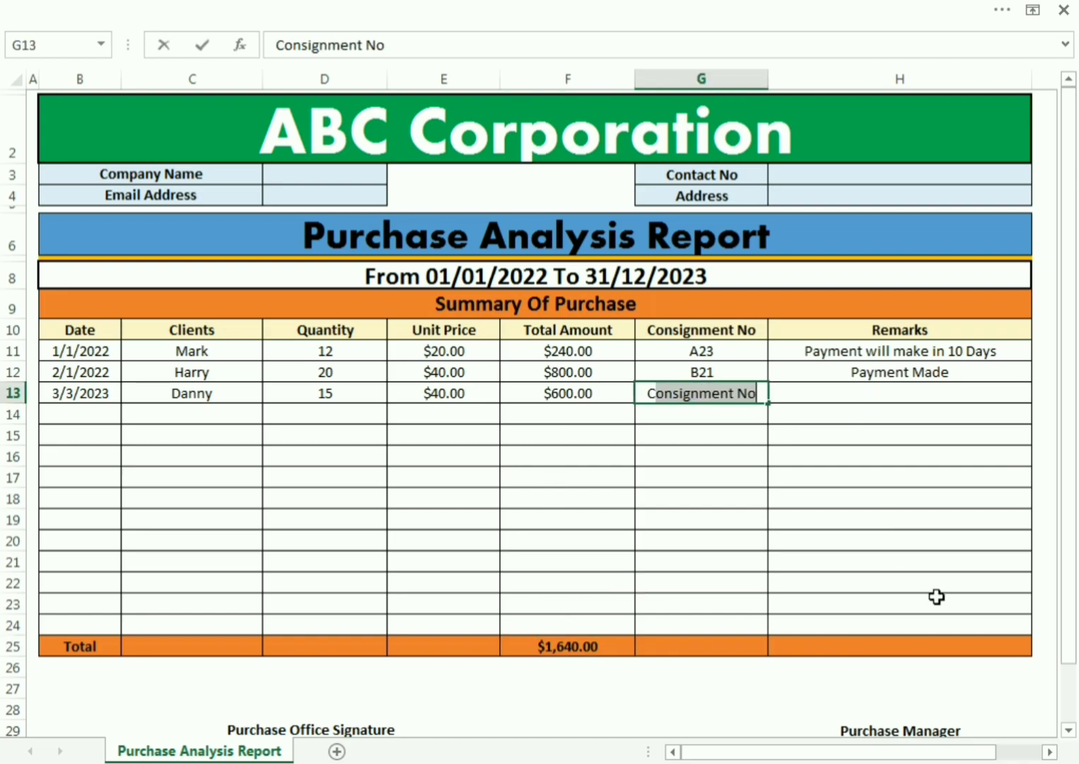
{"action": "type", "text": "52"}
{"action": "key", "text": "Return"}
{"action": "key", "text": "Up"}
{"action": "key", "text": "Right"}
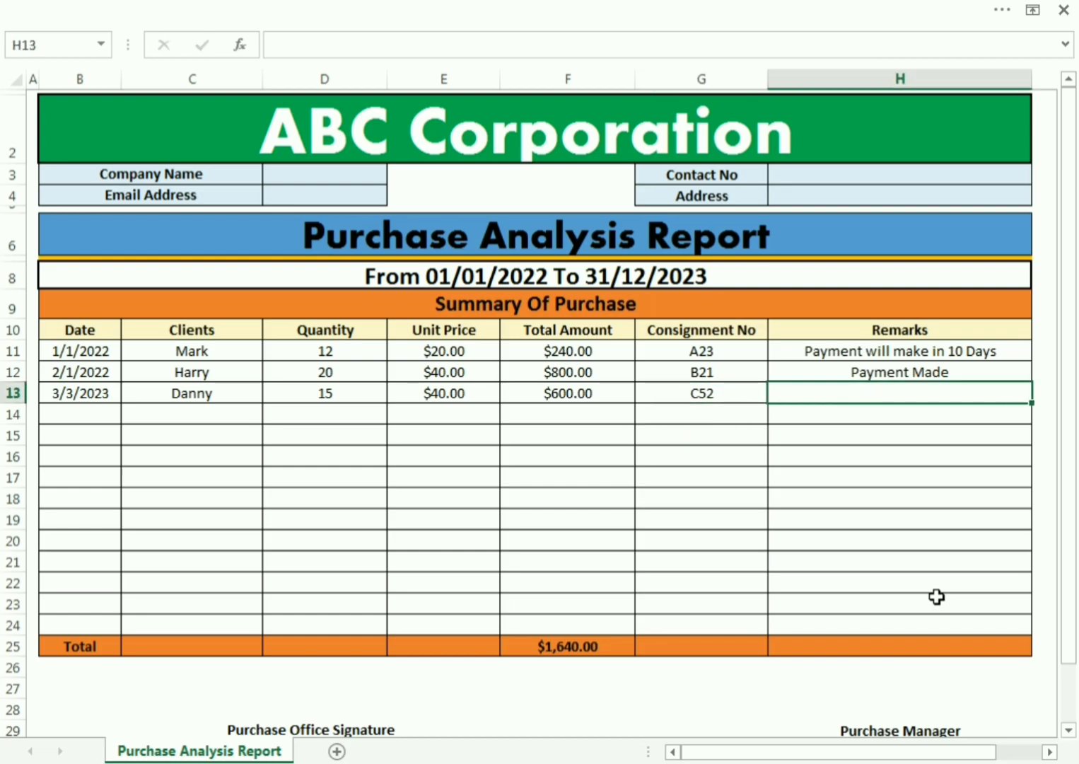
Enter the remark "Will make payment" for the purchase in row 13
{"action": "type", "text": "Will ma"}
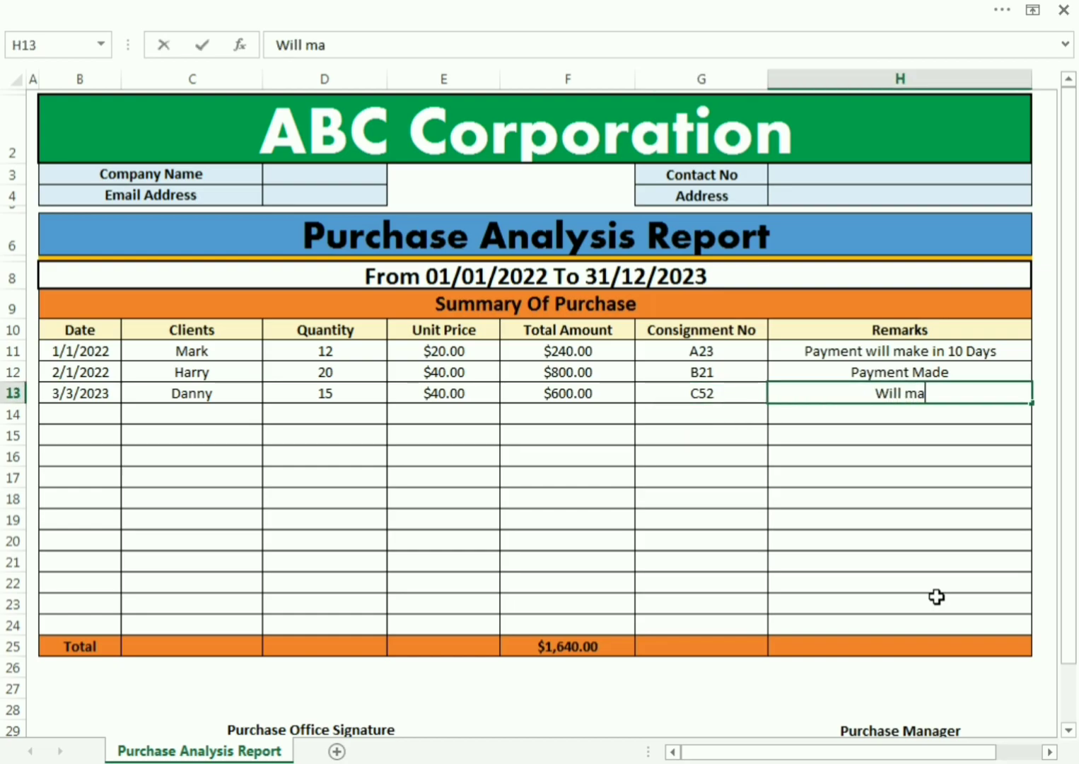
{"action": "type", "text": "ke payment"}
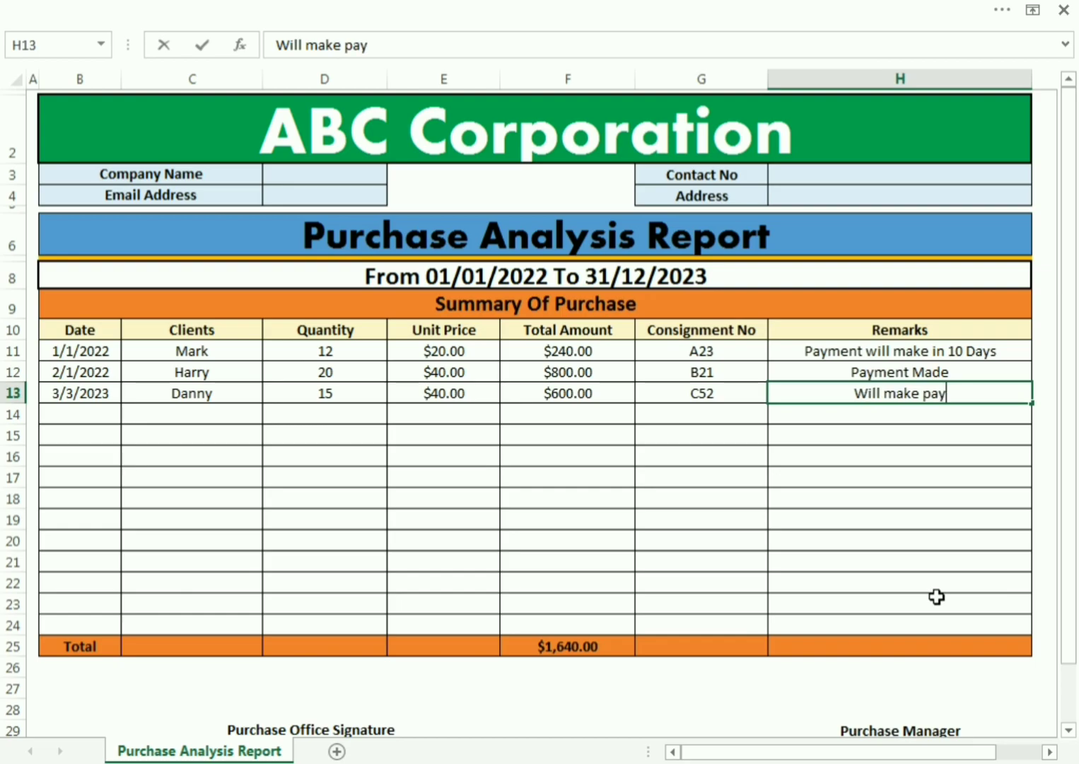
{"action": "key", "text": "Return"}
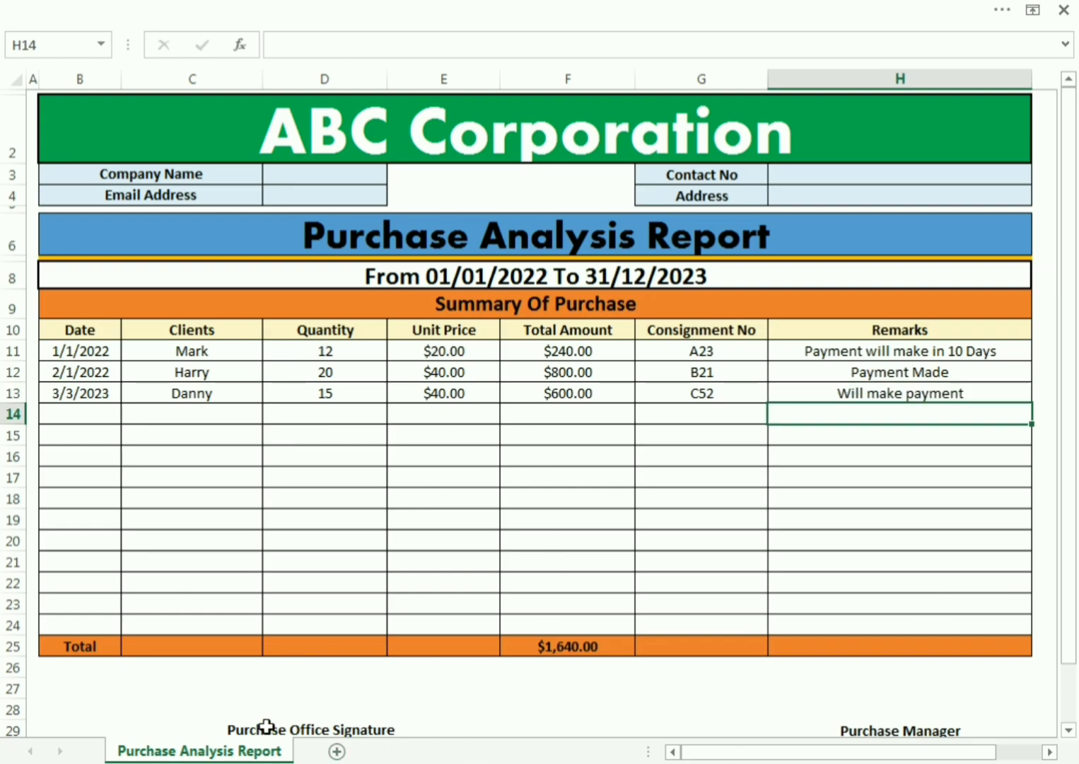
{"action": "left_click", "coordinate": [260, 692]}
{"action": "left_click", "coordinate": [925, 713]}
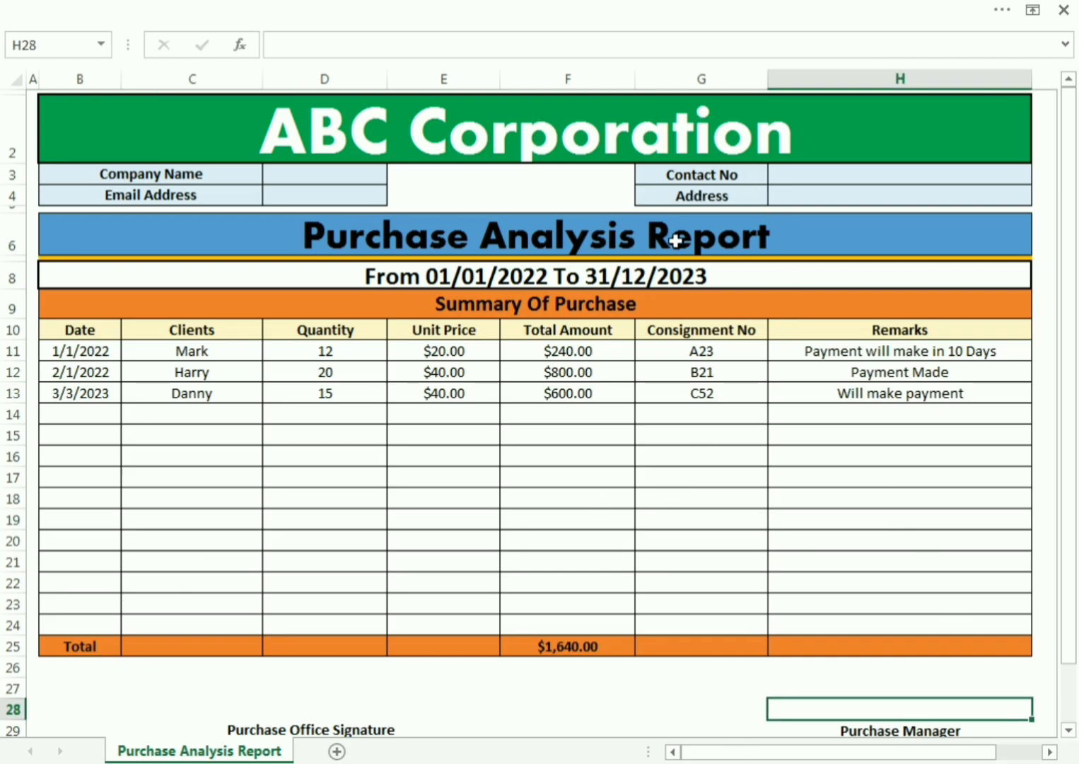
{"action": "left_click", "coordinate": [997, 692]}
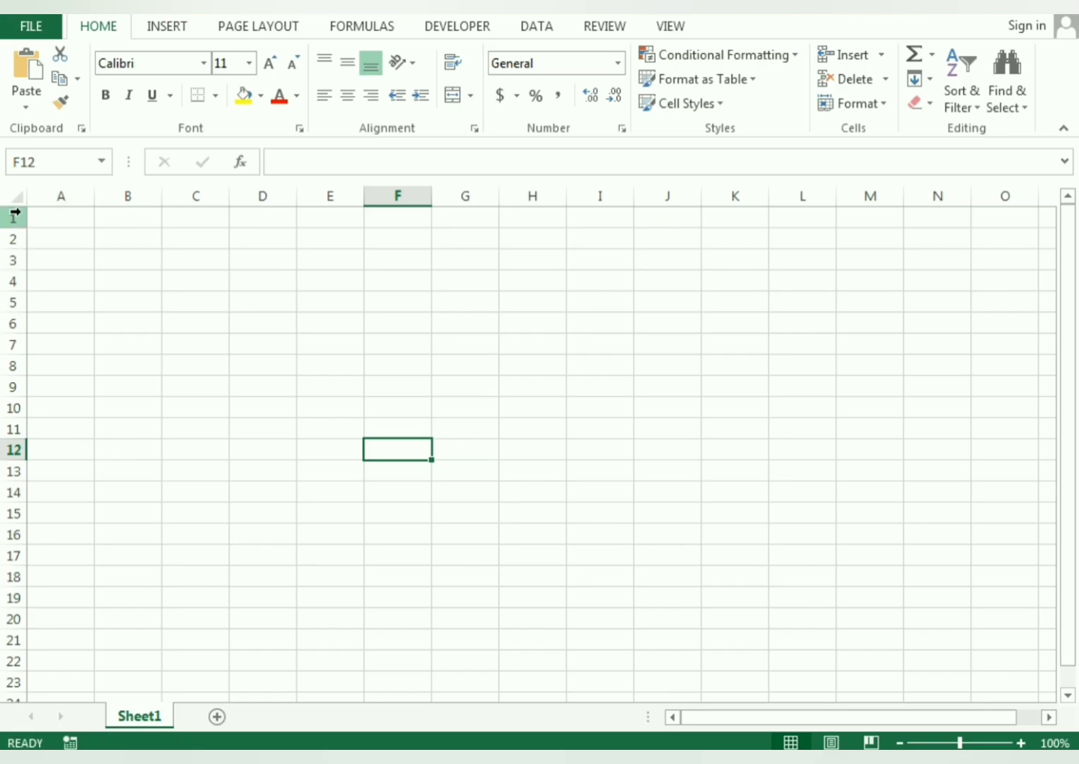
Enter the column headers Date in A10 and Clients in B10
{"action": "left_click", "coordinate": [48, 406]}
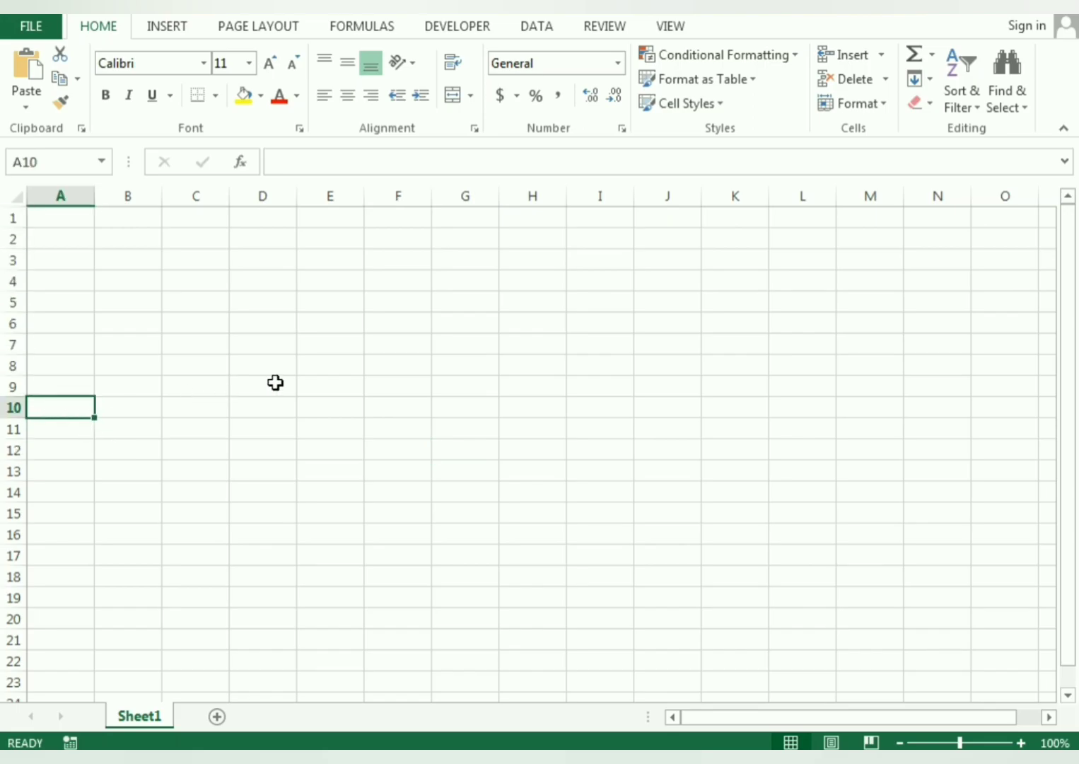
{"action": "type", "text": "Date"}
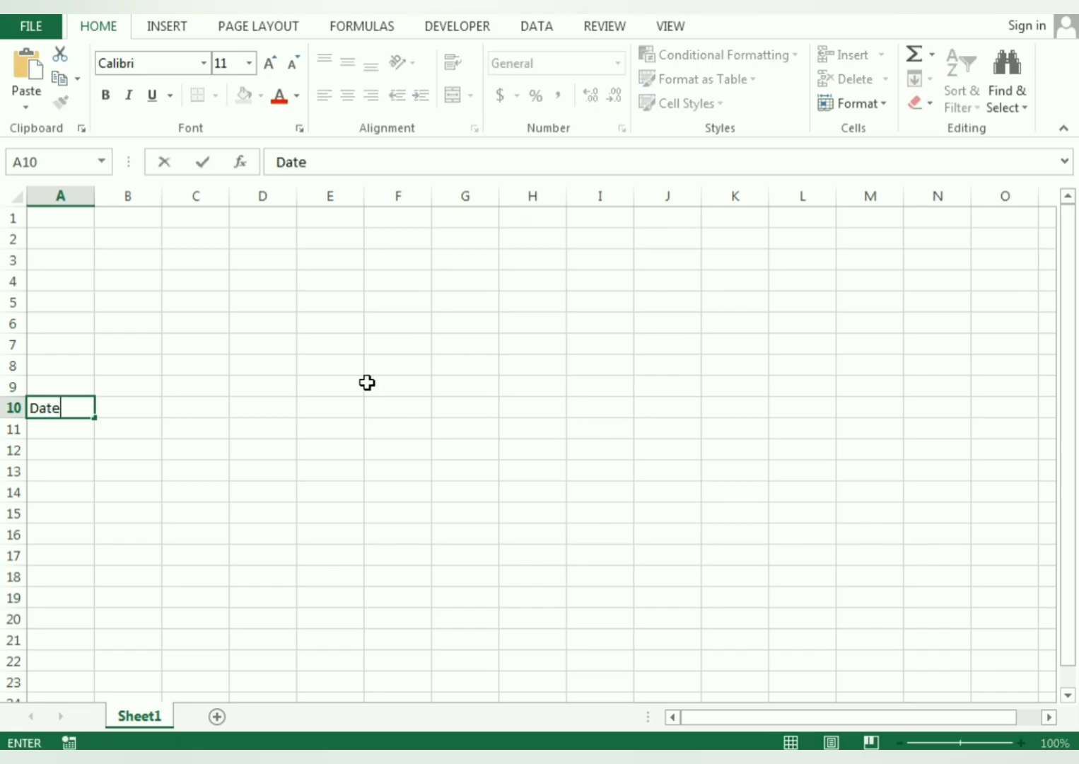
{"action": "key", "text": "Tab"}
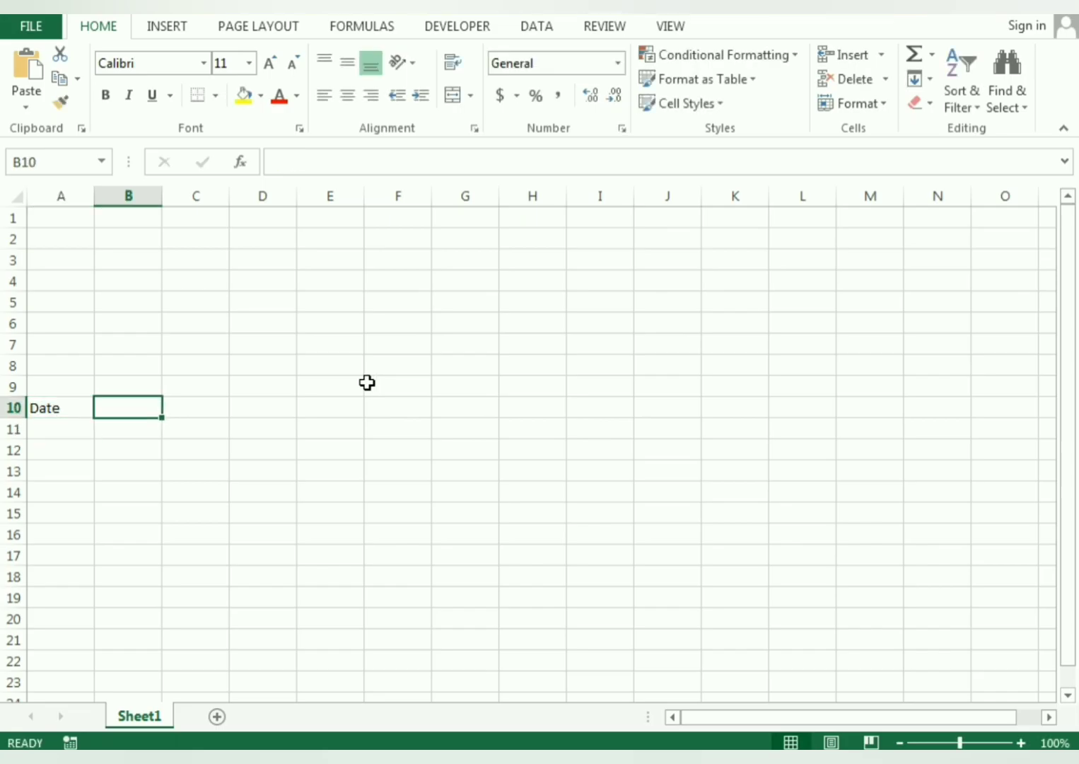
{"action": "type", "text": "L"}
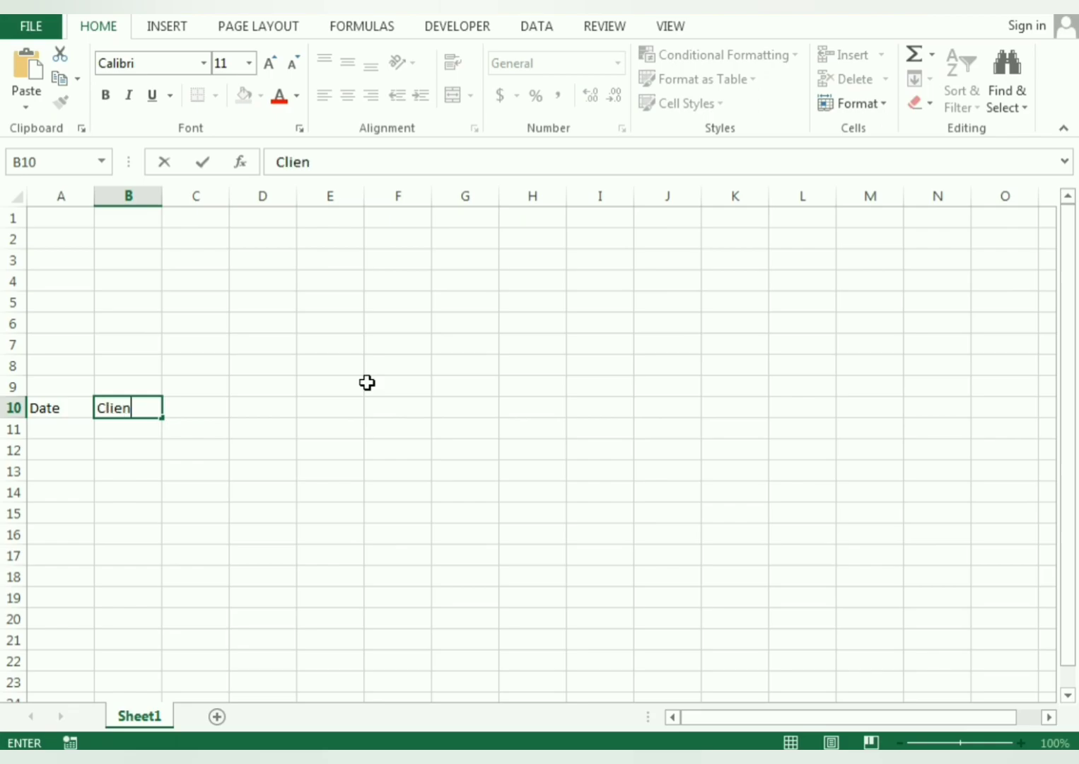
{"action": "key", "text": "Return"}
Enter the column headers Quantity in C10 and Unit Price in D10
{"action": "key", "text": "Up"}
{"action": "key", "text": "Right"}
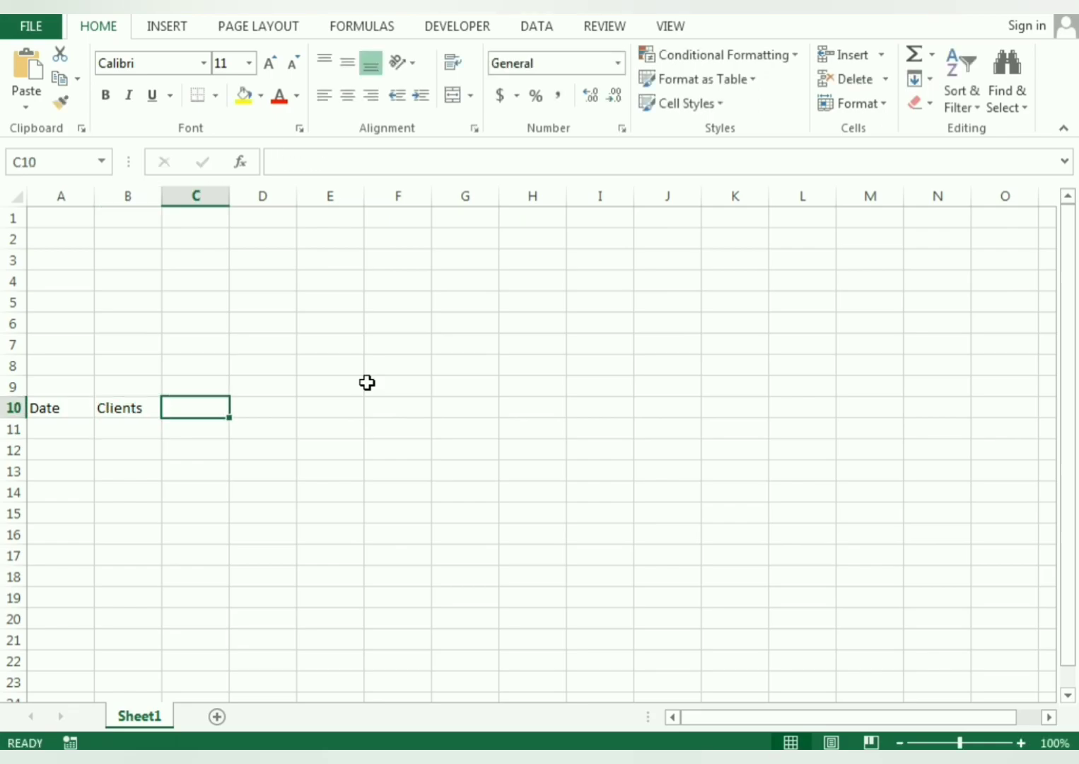
{"action": "type", "text": "Quant"}
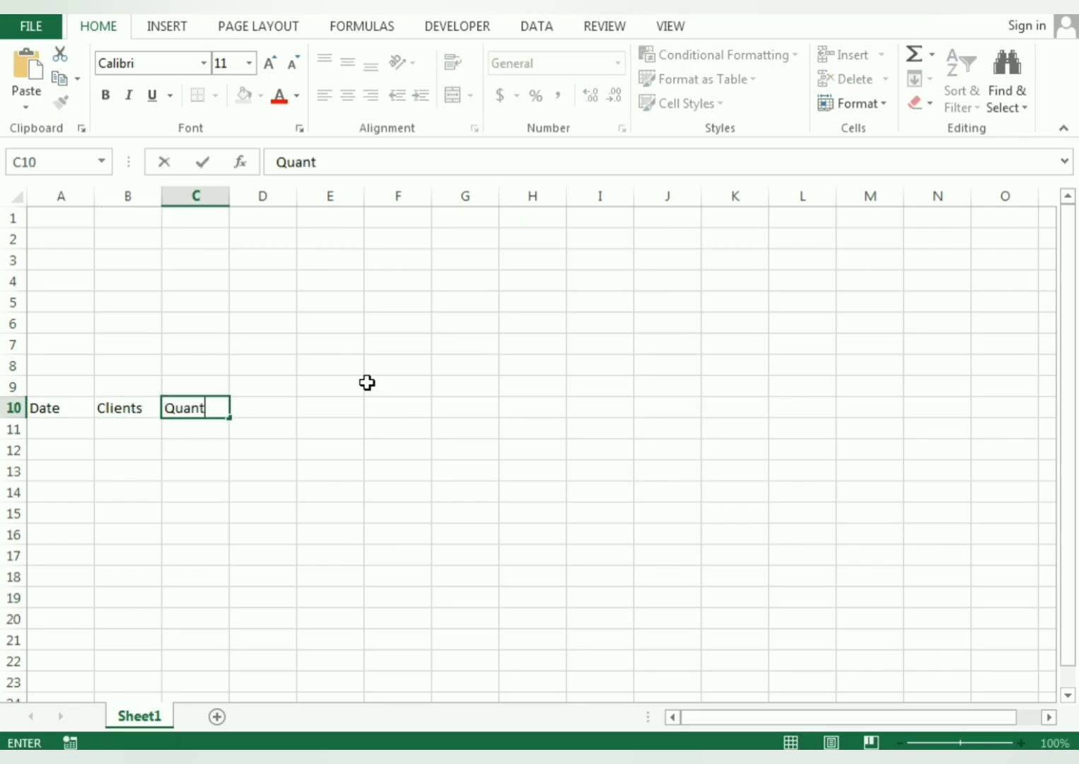
{"action": "type", "text": "ity"}
{"action": "key", "text": "Return"}
{"action": "key", "text": "Up"}
{"action": "key", "text": "Right"}
{"action": "type", "text": "Un"}
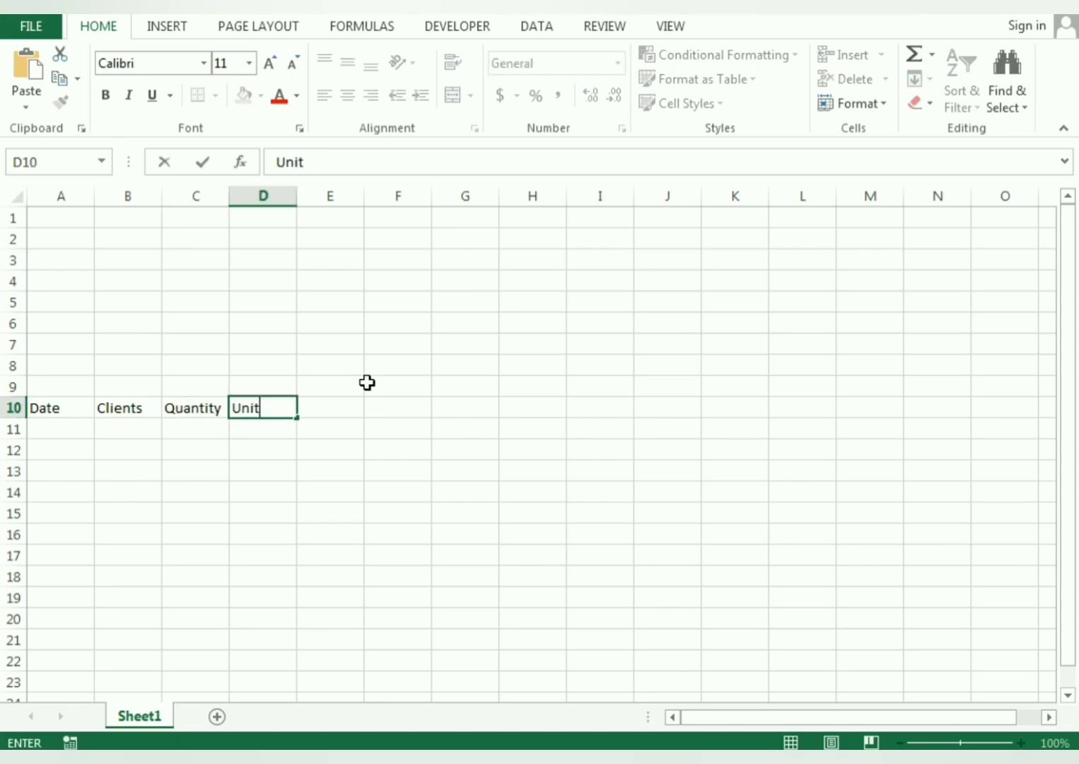
{"action": "key", "text": "Return"}
Enter the column headers Total Amount in E10 and Consignment No in F10
{"action": "key", "text": "Up"}
{"action": "key", "text": "Right"}
{"action": "type", "text": "Total Amou"}
{"action": "key", "text": "Return"}
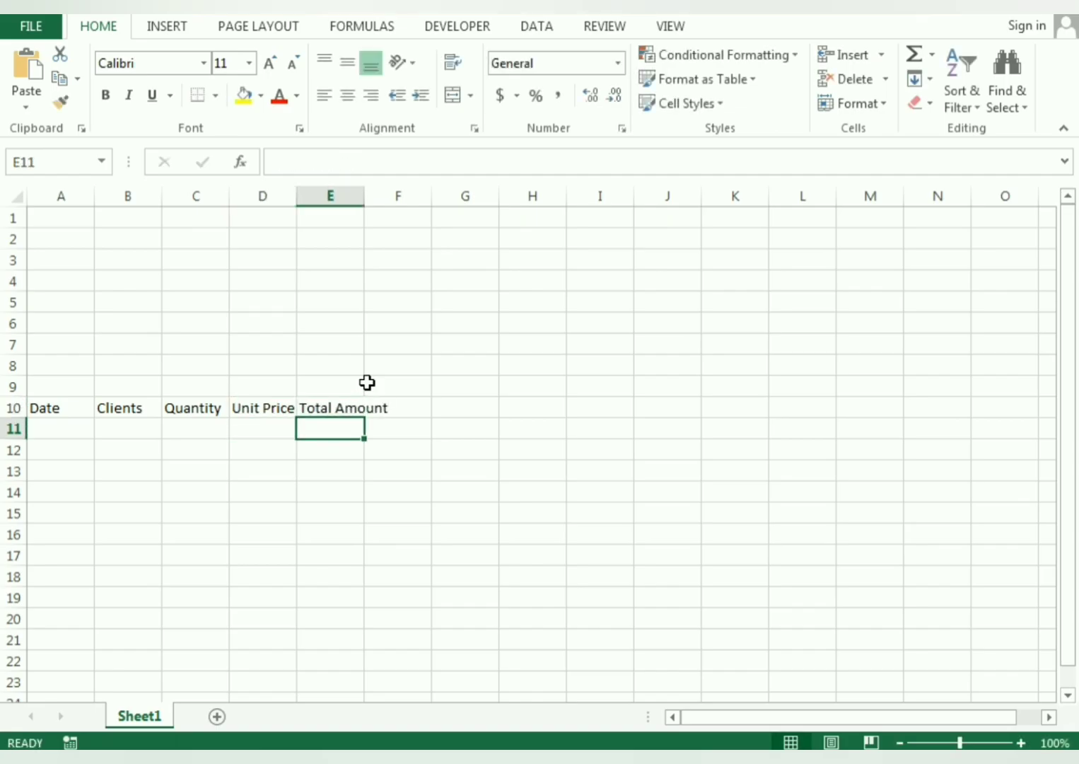
{"action": "key", "text": "Up"}
{"action": "key", "text": "Right"}
{"action": "type", "text": "Consigm"}
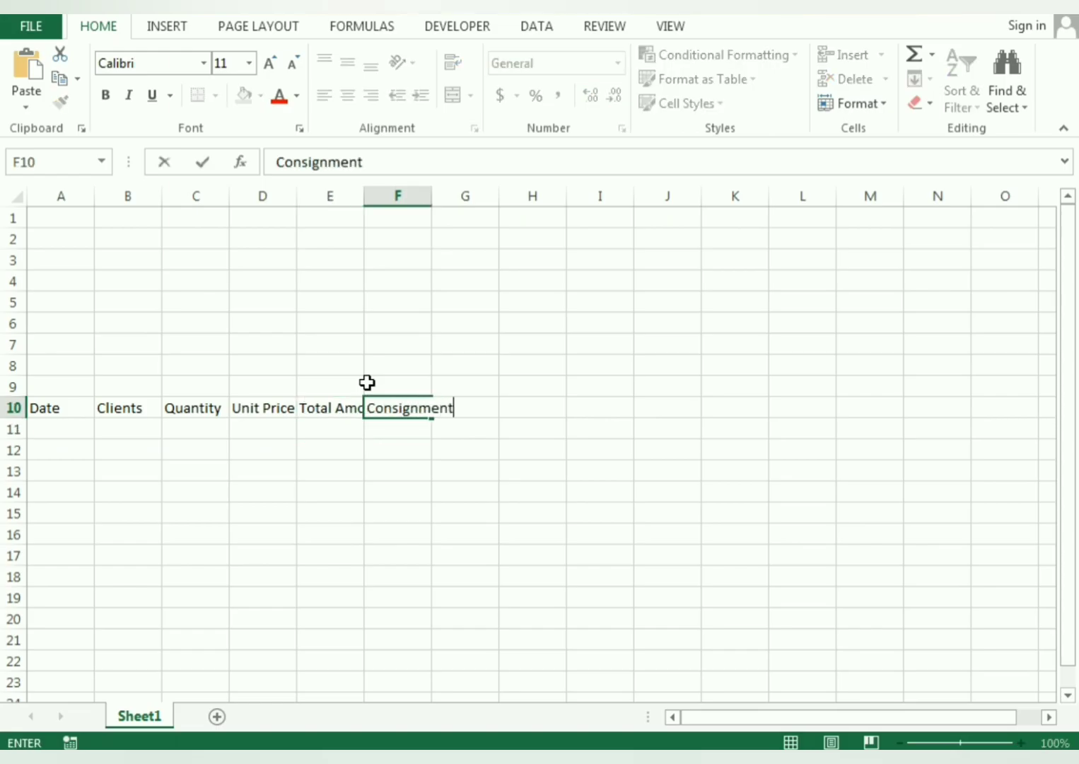
{"action": "key", "text": "Return"}
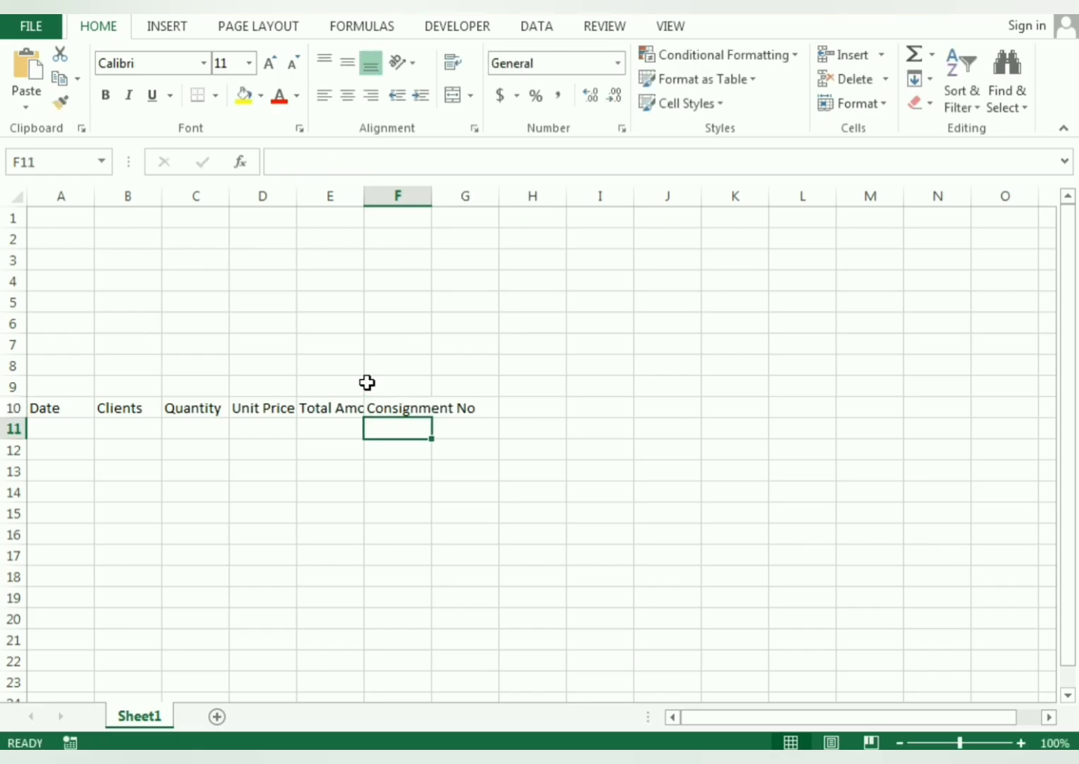
Enter the last column header, Remarks, in G10
{"action": "key", "text": "Up"}
{"action": "key", "text": "Right"}
{"action": "type", "text": "Rem"}
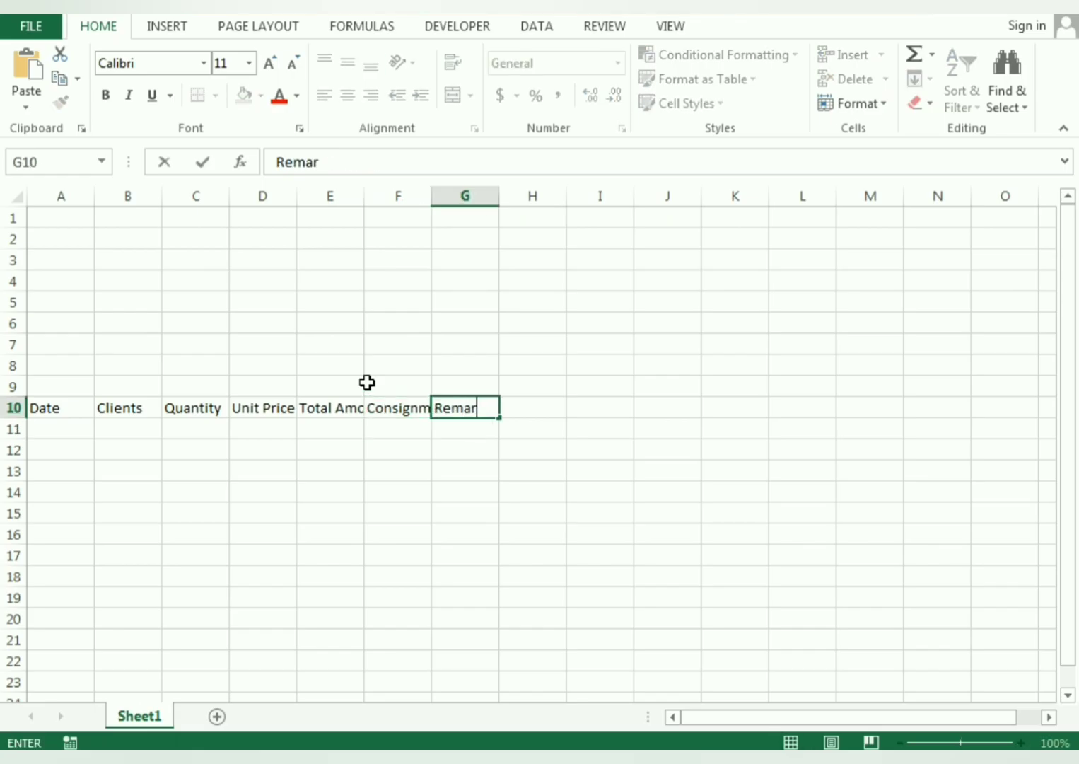
{"action": "key", "text": "Return"}
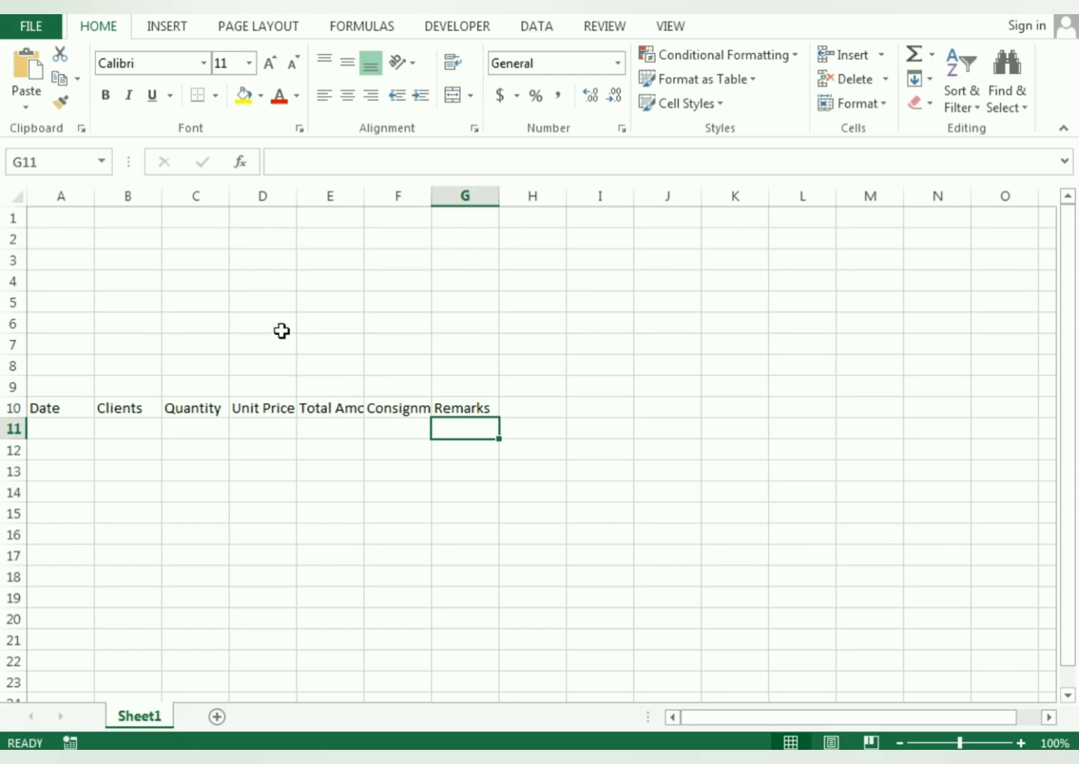
Fit columns E and F to their headers and widen column G to about three times its width
{"action": "double_click", "coordinate": [361, 195]}
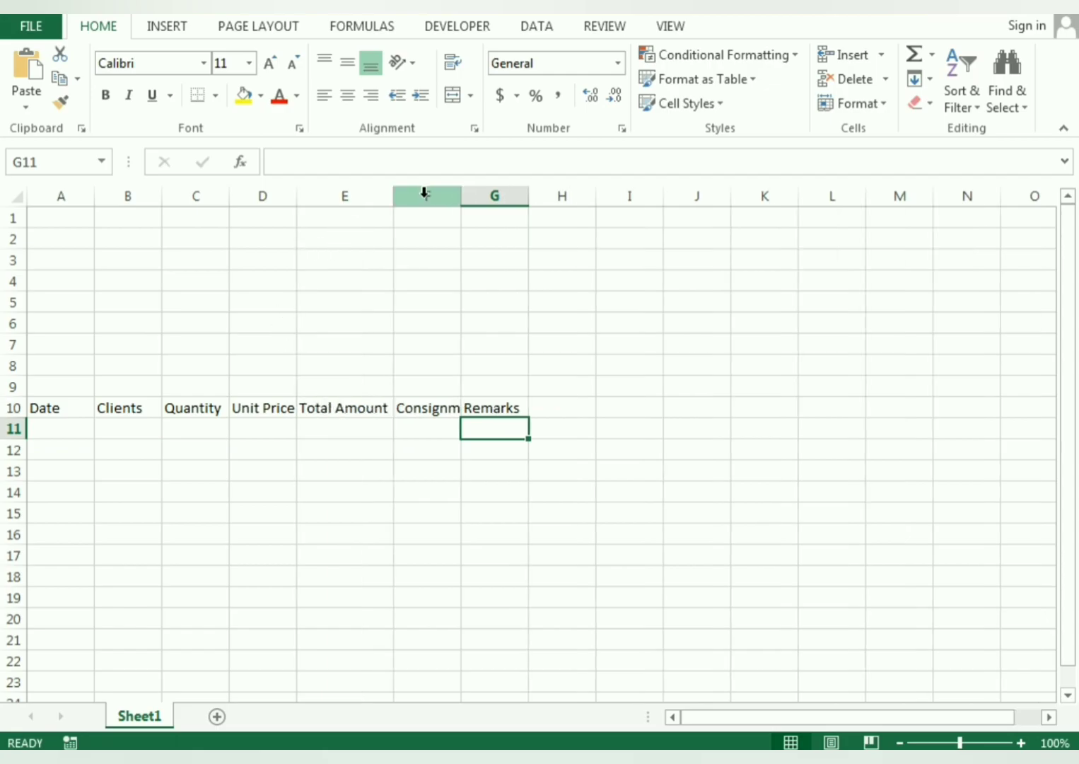
{"action": "double_click", "coordinate": [464, 193]}
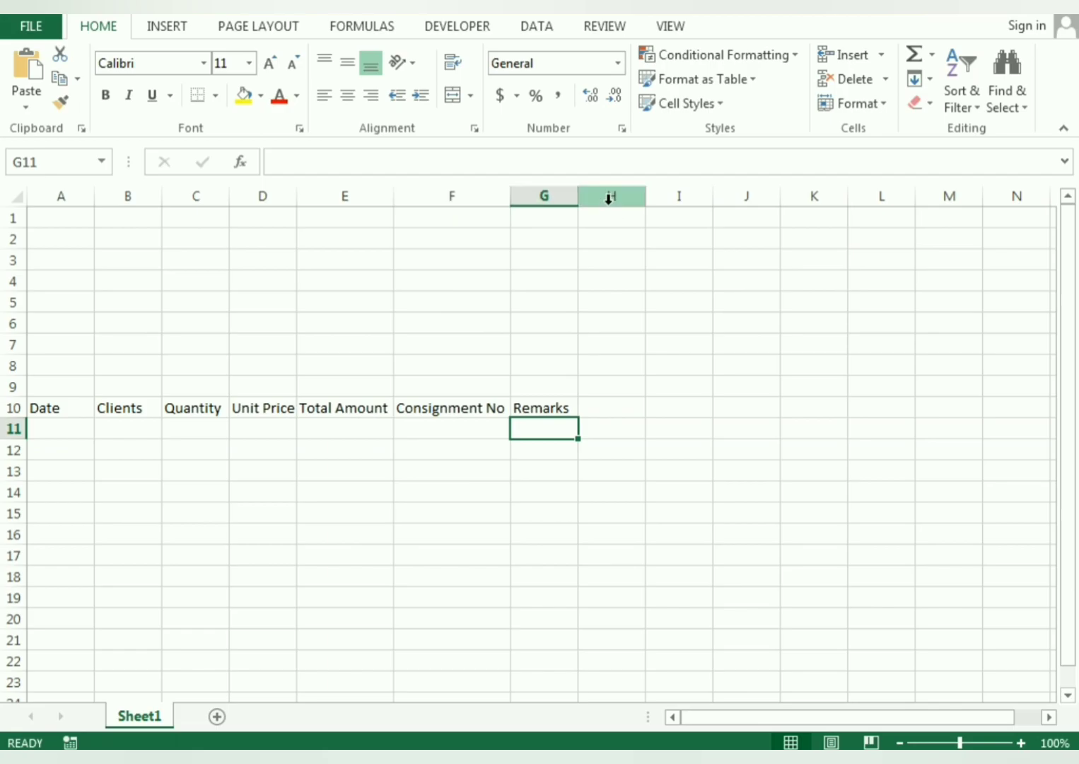
{"action": "left_click_drag", "start_coordinate": [577, 200], "coordinate": [711, 205]}
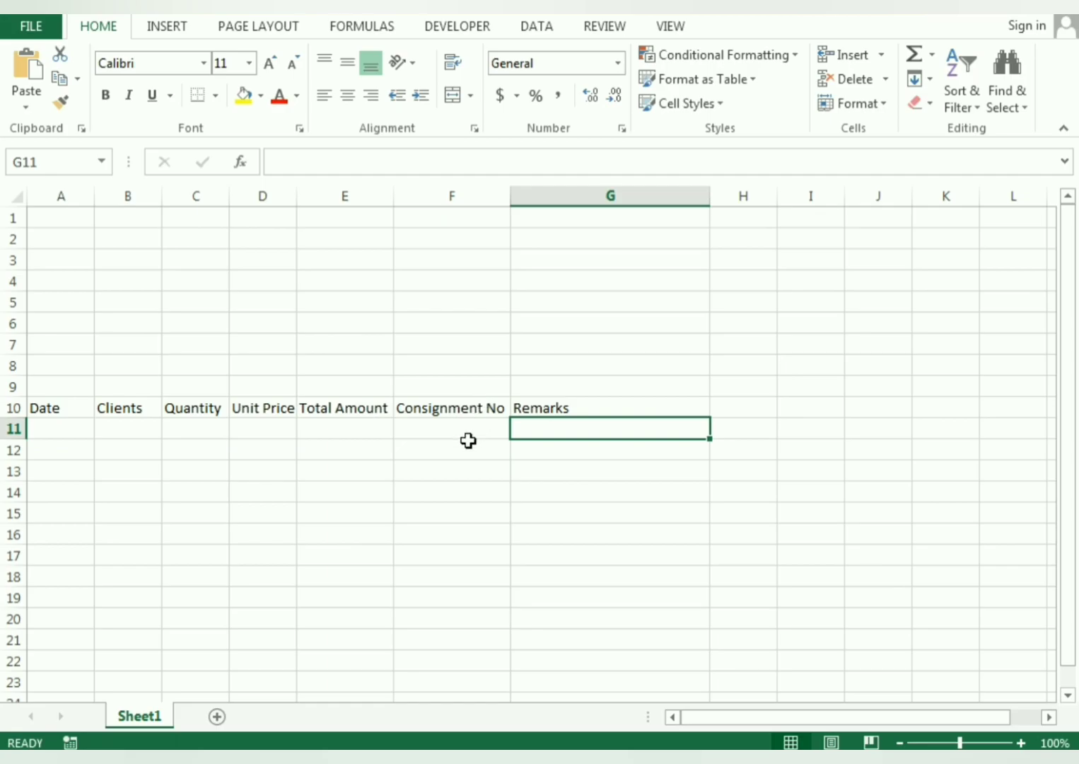
Merge and center A9:G9 above the column headers and enter the heading "Summary Of Purchase"
{"action": "left_click_drag", "start_coordinate": [61, 388], "coordinate": [586, 386]}
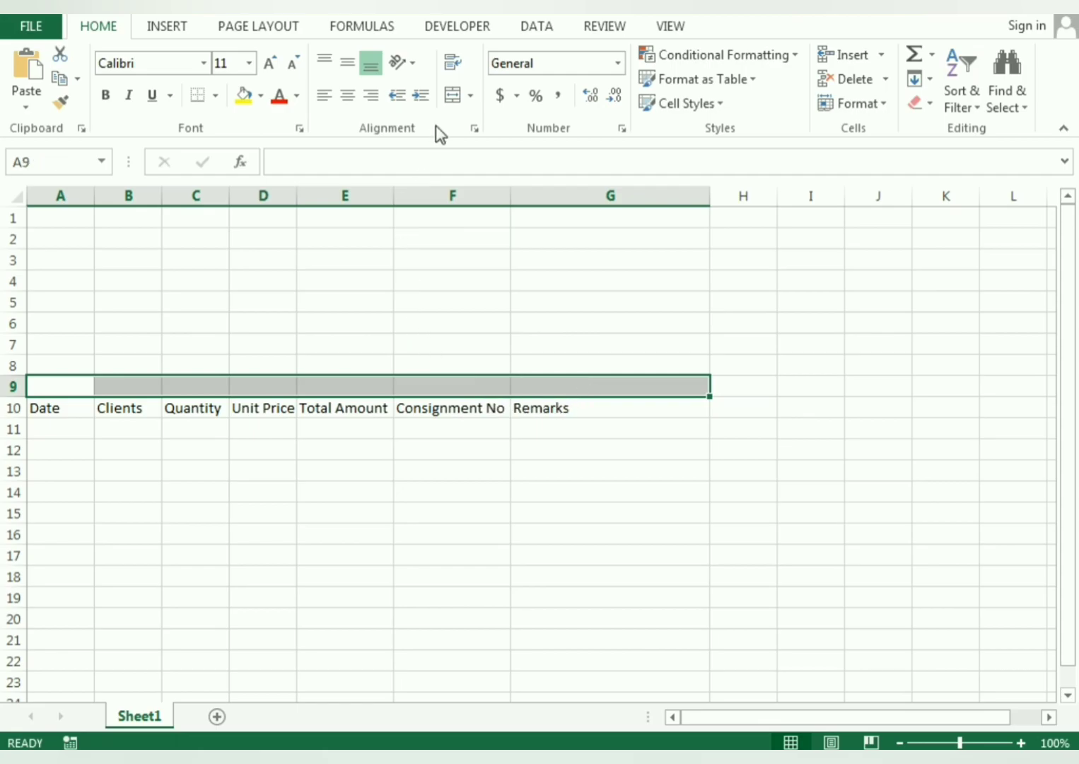
{"action": "left_click", "coordinate": [451, 94]}
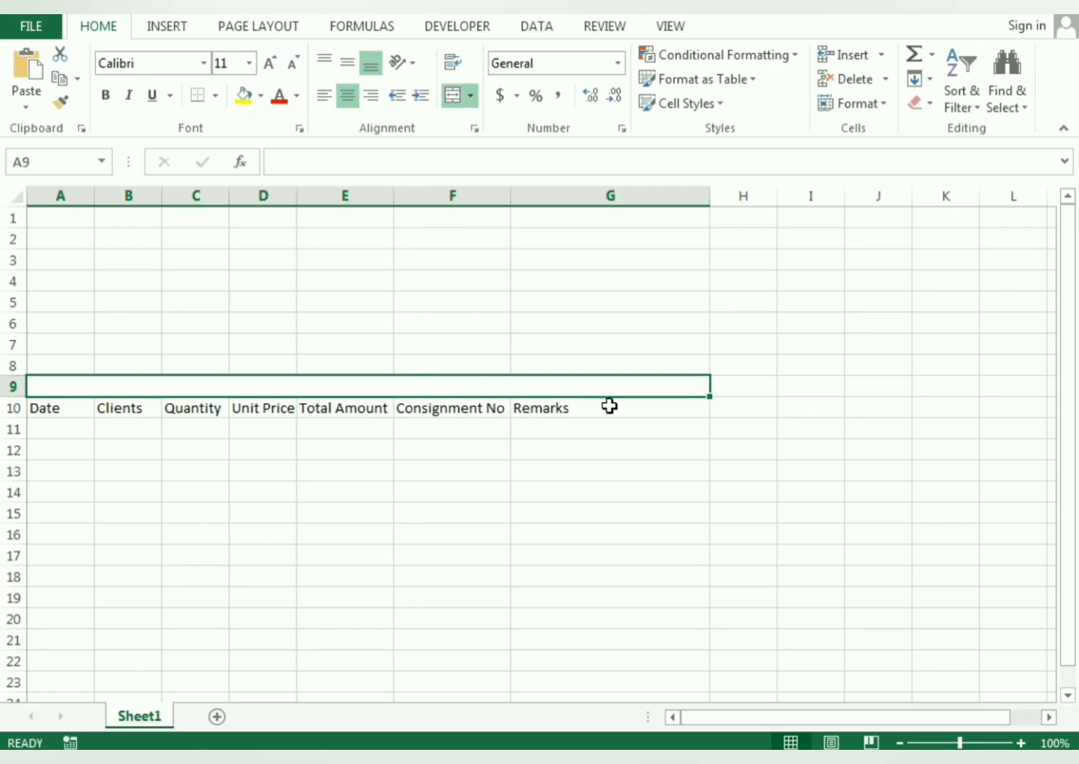
{"action": "type", "text": "Su"}
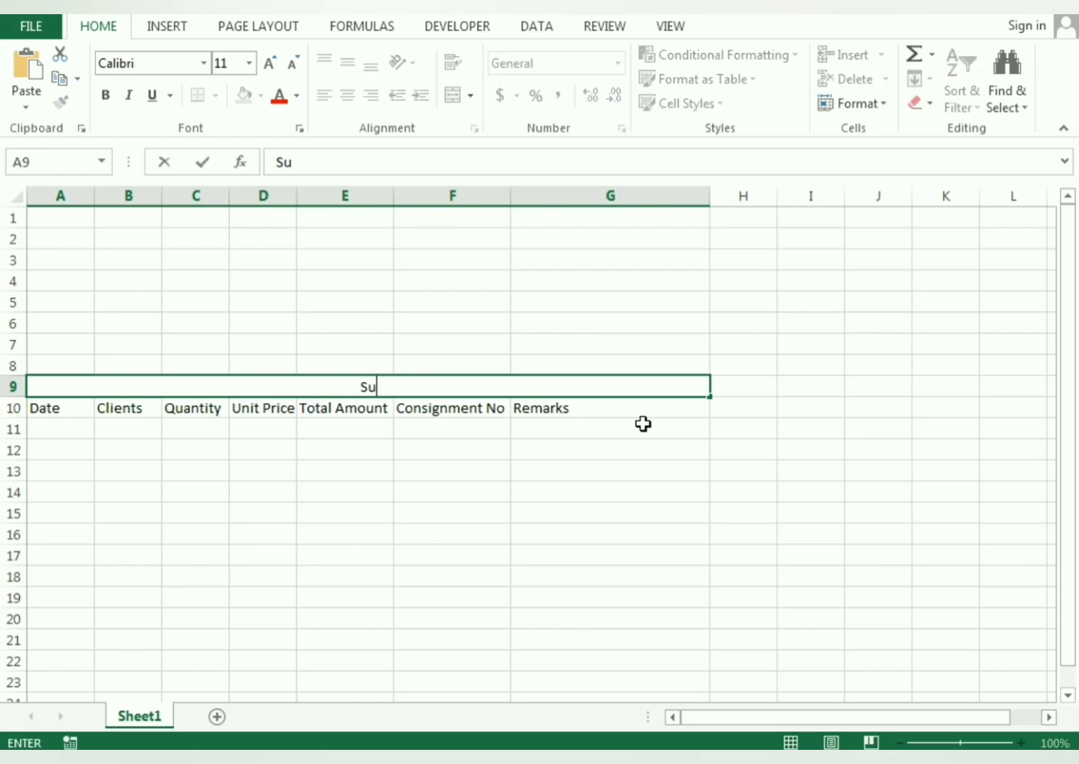
{"action": "type", "text": "mmary Of P"}
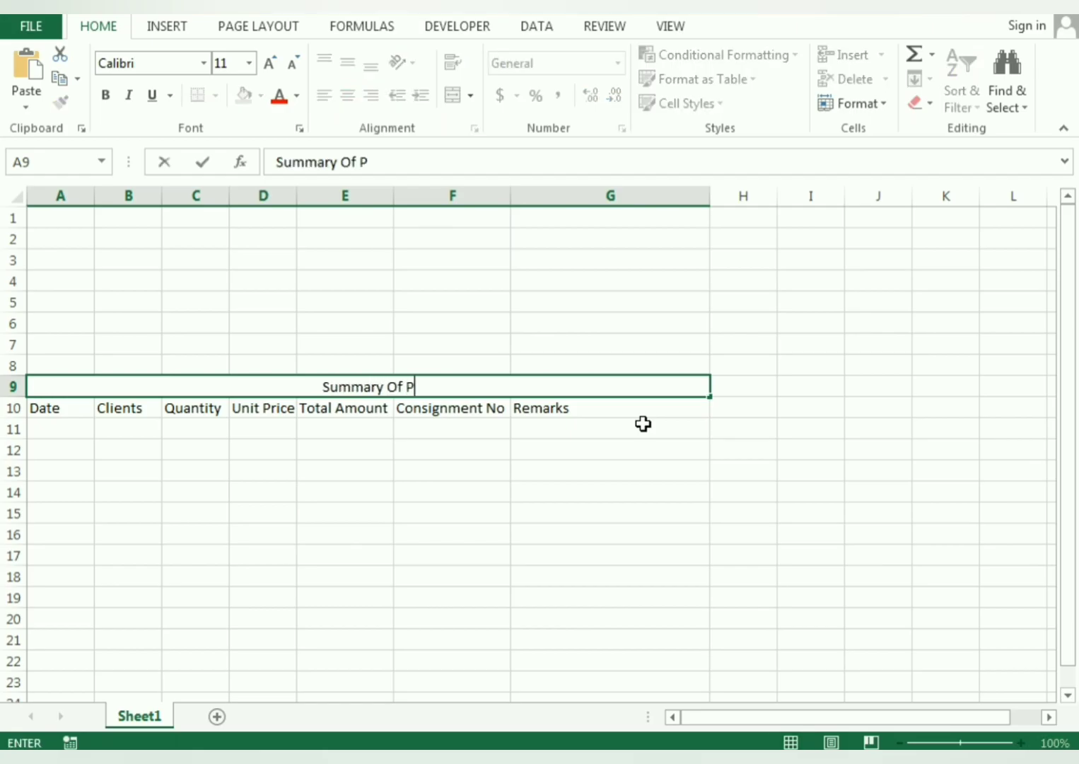
{"action": "type", "text": "urchases"}
{"action": "key", "text": "BackSpace"}
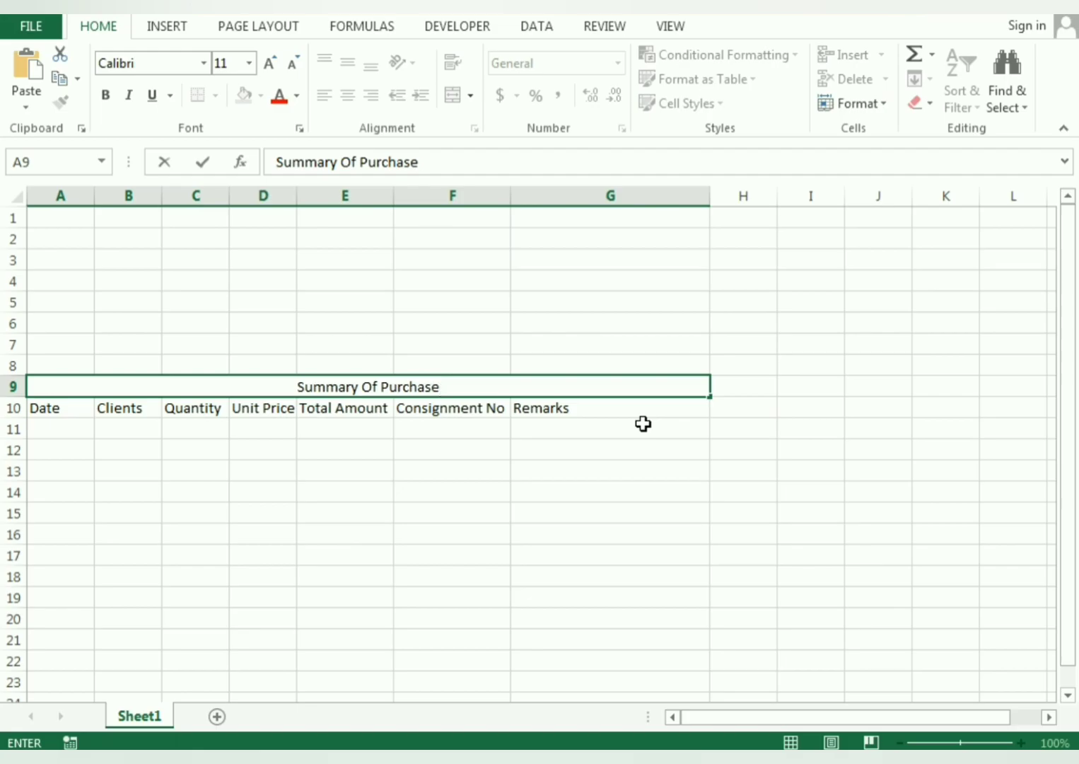
{"action": "key", "text": "Return"}
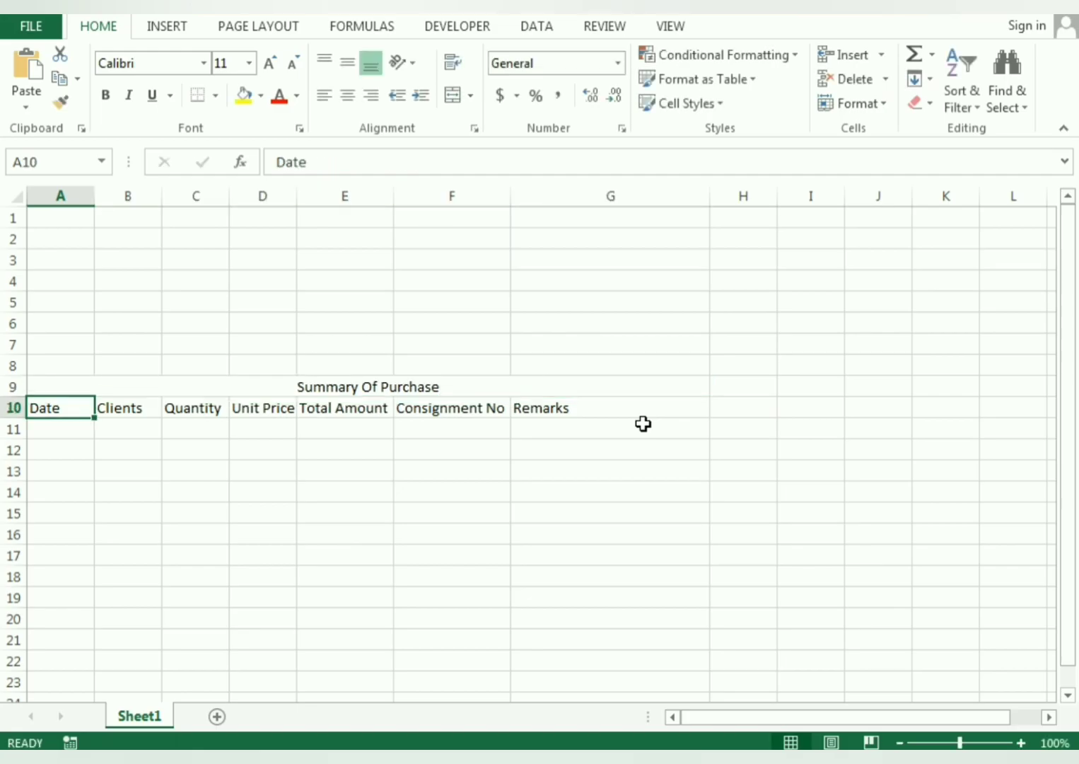
{"action": "left_click", "coordinate": [338, 390]}
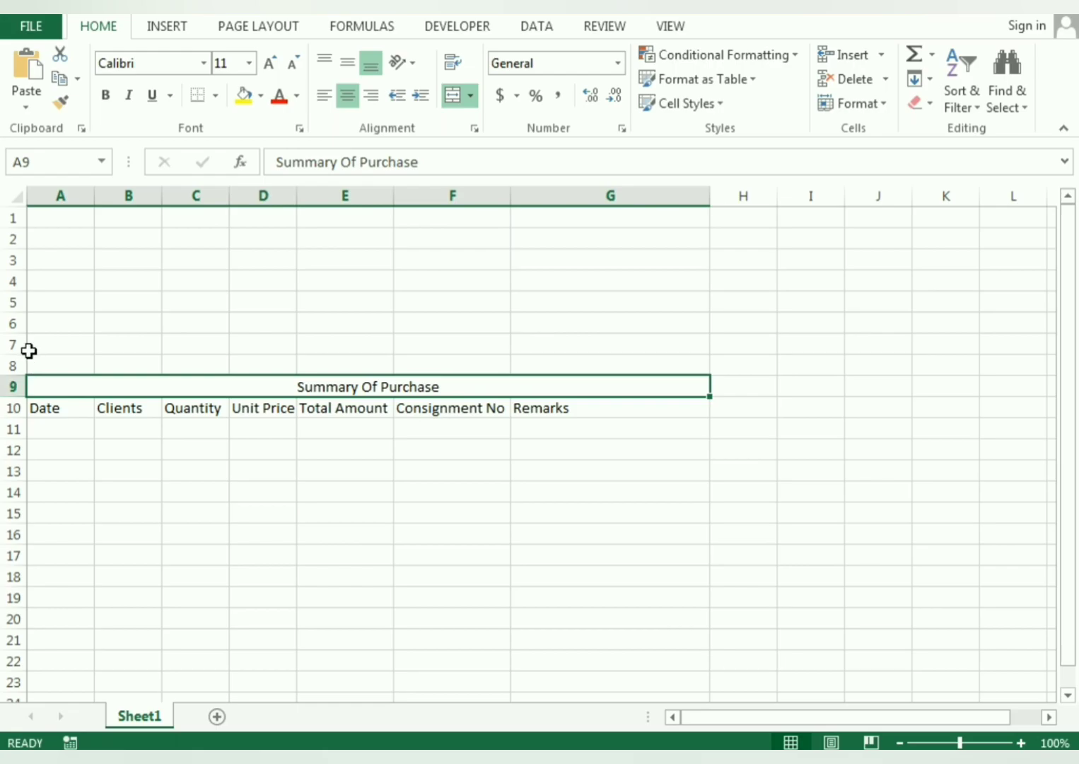
Shrink row 8 to a thin spacer and merge and center A7:G7
{"action": "left_click_drag", "start_coordinate": [20, 375], "coordinate": [581, 336]}
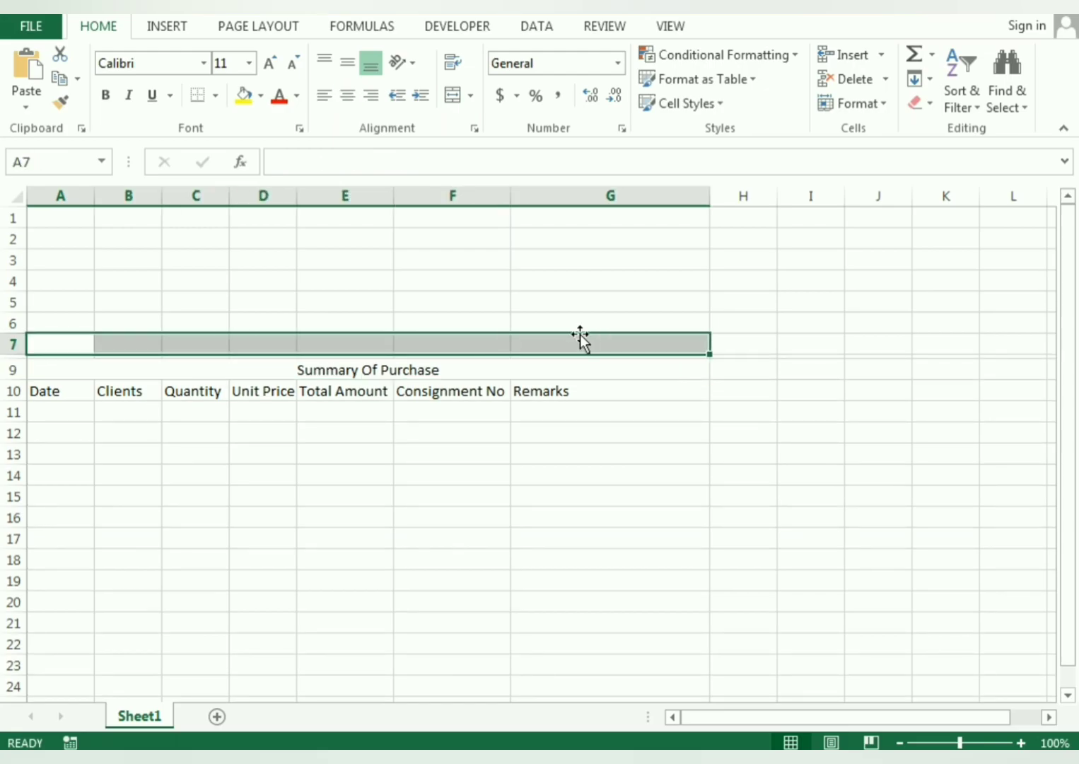
{"action": "left_click", "coordinate": [452, 96]}
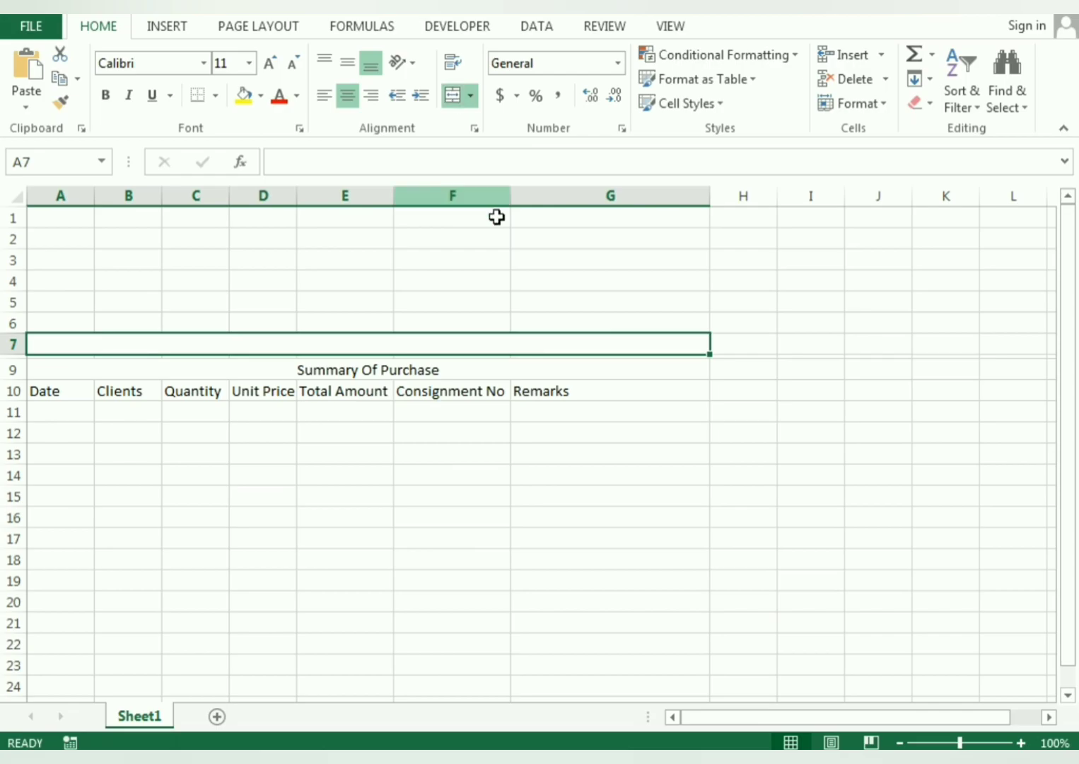
Enter the title "Purchase Analysis Report" in the merged cell of row 7
{"action": "type", "text": "Purchase"}
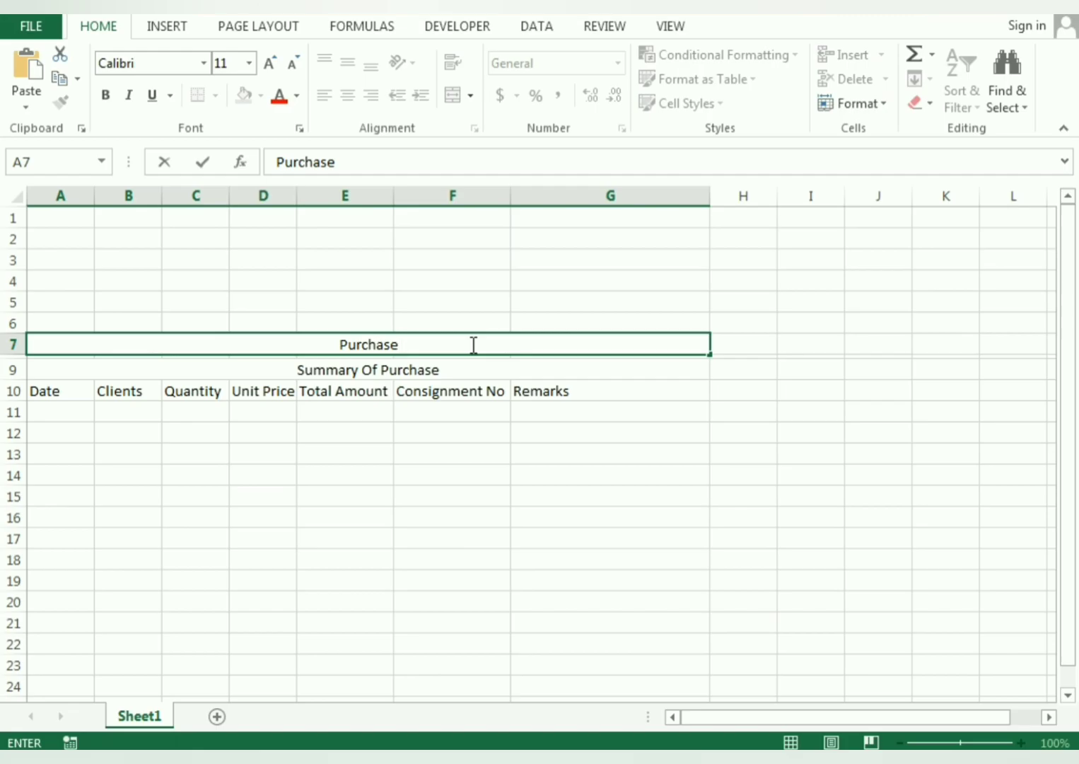
{"action": "type", "text": "Ananlysis"}
{"action": "key", "text": "BackSpace"}
{"action": "key", "text": "BackSpace"}
{"action": "key", "text": "BackSpace"}
{"action": "key", "text": "BackSpace"}
{"action": "key", "text": "BackSpace"}
{"action": "key", "text": "BackSpace"}
{"action": "key", "text": "BackSpace"}
{"action": "type", "text": "alysis"}
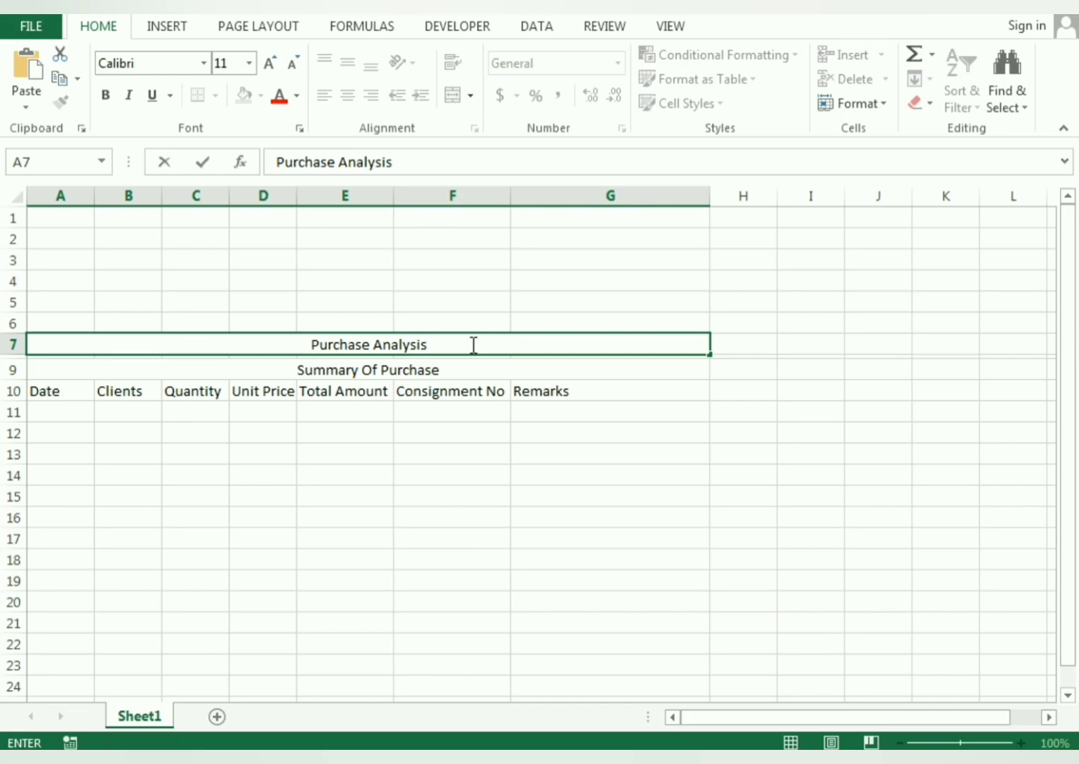
{"action": "type", "text": " Report"}
{"action": "left_click", "coordinate": [472, 345]}
{"action": "key", "text": "Down"}
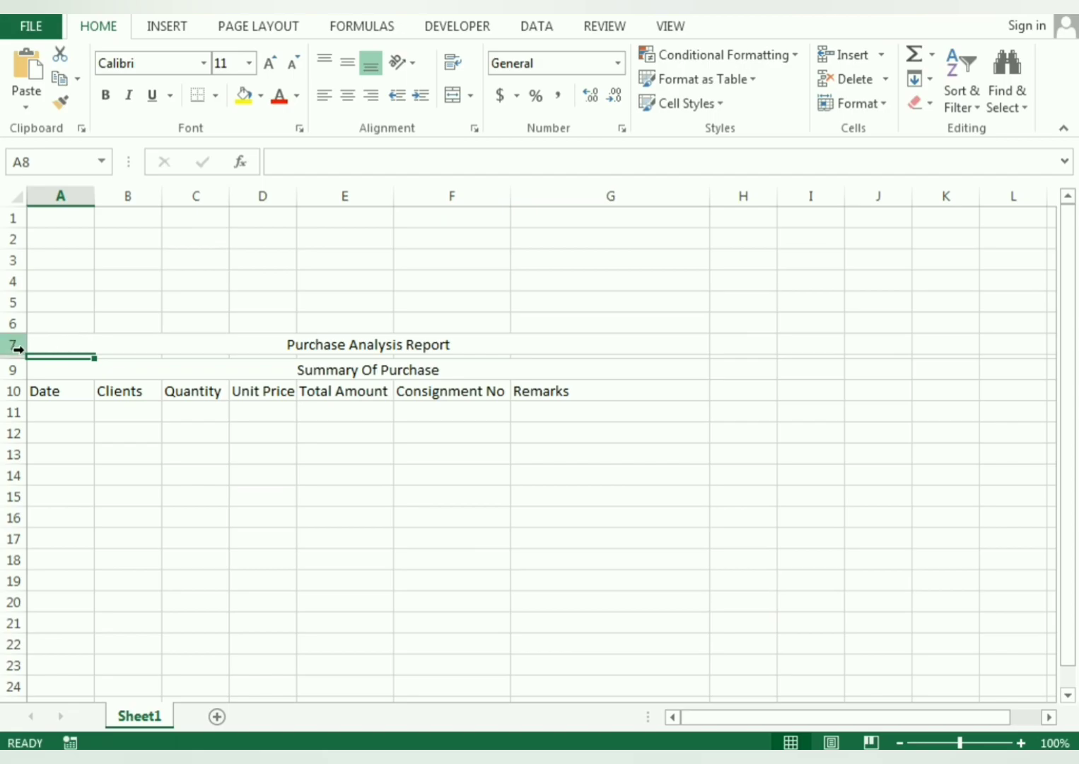
Make row 7 about twice as tall and format its title in bold at font size 22
{"action": "left_click_drag", "start_coordinate": [19, 353], "coordinate": [19, 376]}
{"action": "left_click", "coordinate": [236, 342]}
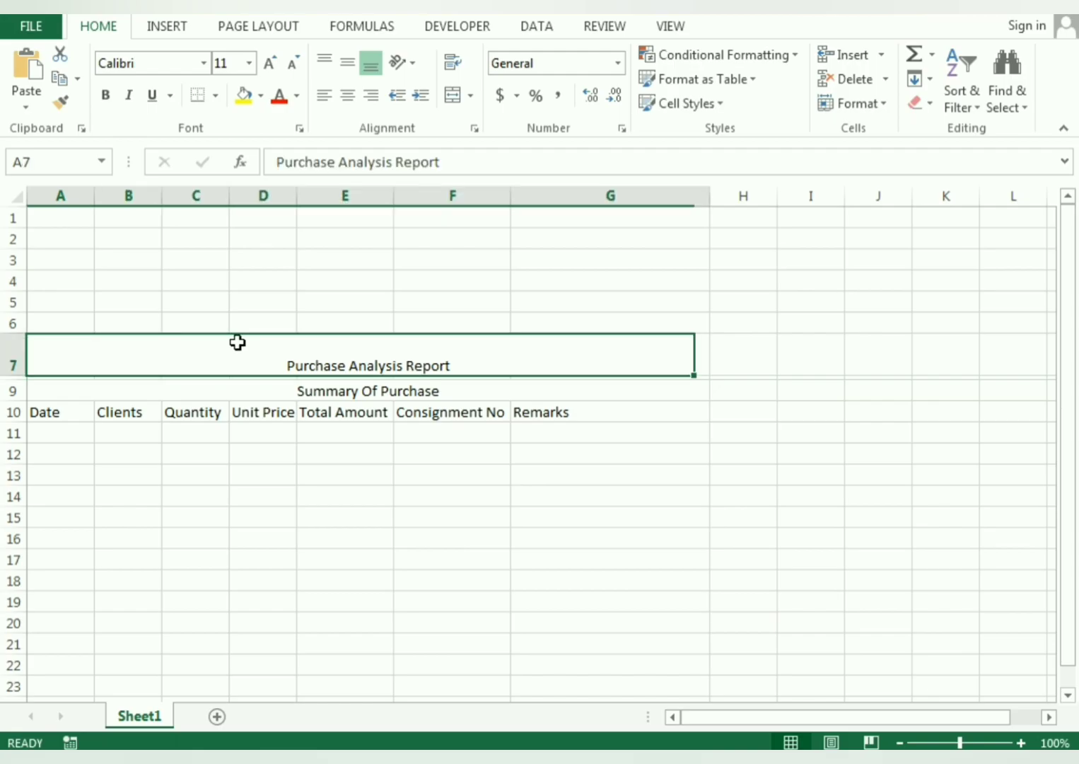
{"action": "left_click", "coordinate": [271, 65]}
{"action": "left_click", "coordinate": [271, 65]}
{"action": "left_click", "coordinate": [271, 65]}
{"action": "left_click", "coordinate": [271, 65]}
{"action": "left_click", "coordinate": [271, 66]}
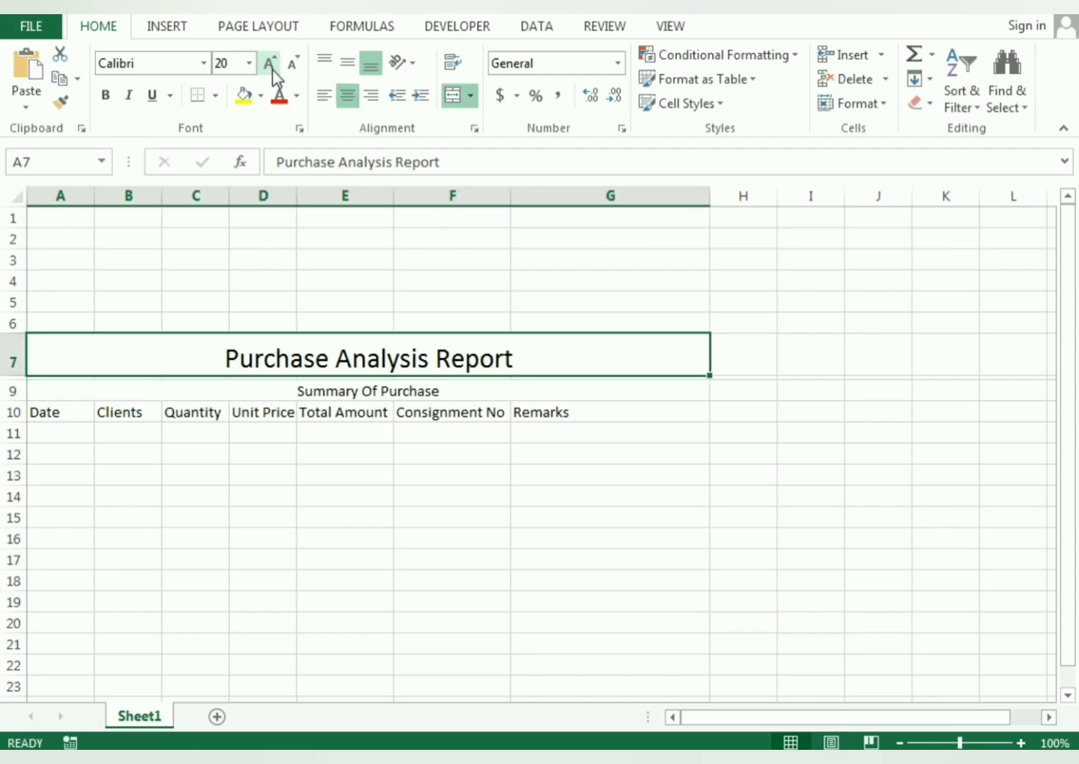
{"action": "left_click", "coordinate": [272, 69]}
{"action": "left_click", "coordinate": [105, 99]}
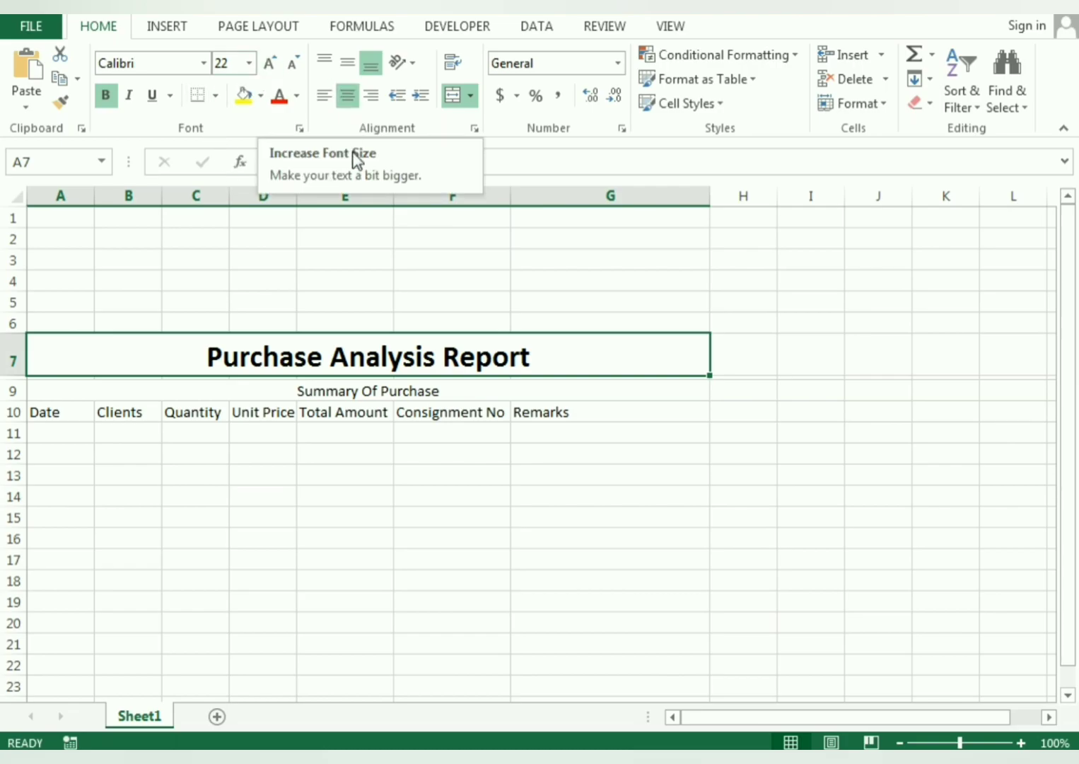
Shrink row 6 above the report title to a thin spacer
{"action": "left_click", "coordinate": [11, 314]}
{"action": "left_click_drag", "start_coordinate": [20, 338], "coordinate": [18, 315]}
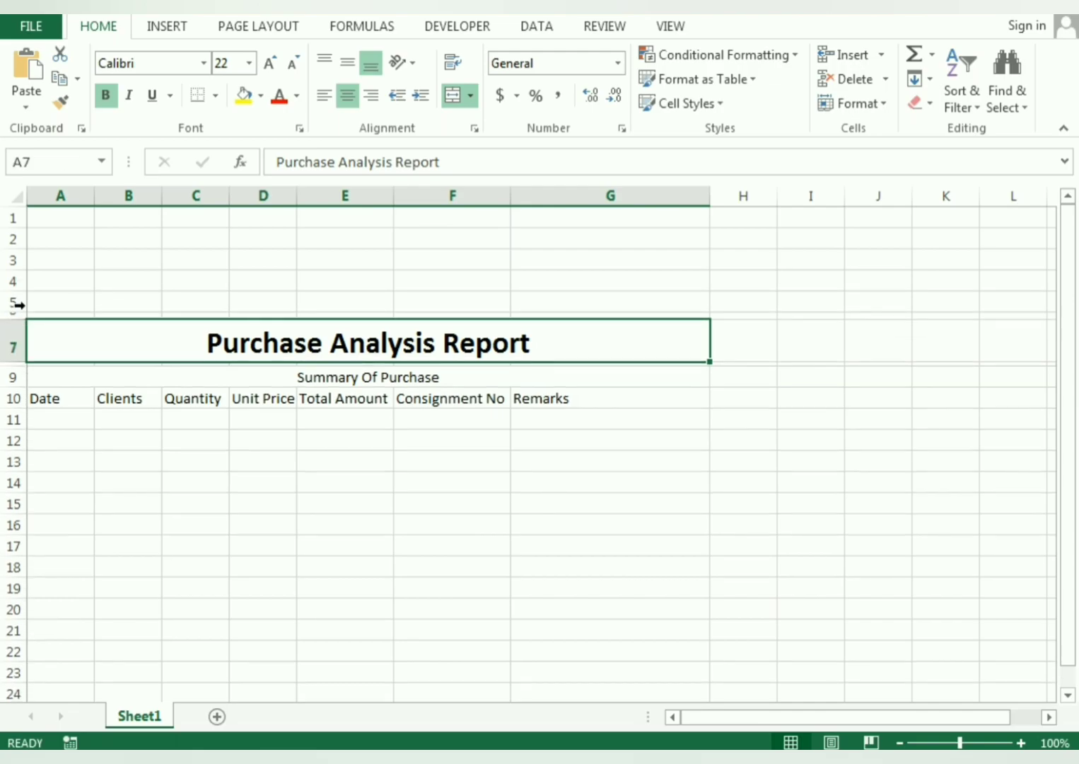
Enter the label "Email Address" in A5 and merge and center it across A5:B5
{"action": "left_click", "coordinate": [45, 303]}
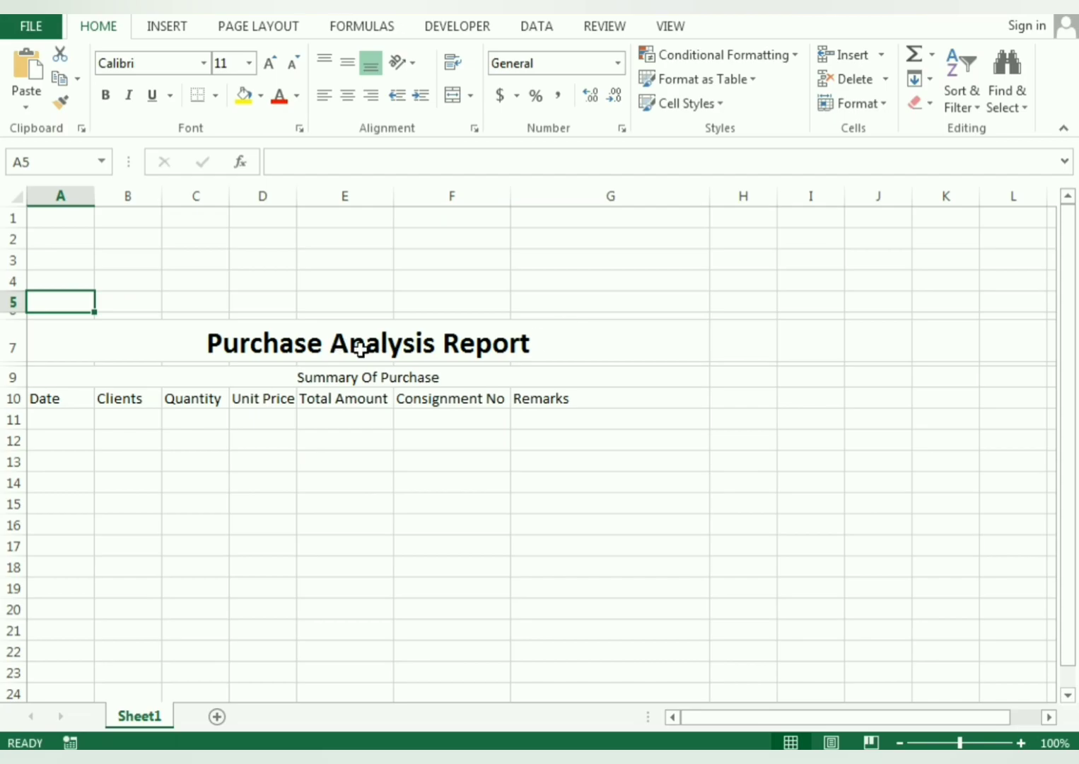
{"action": "type", "text": "Company"}
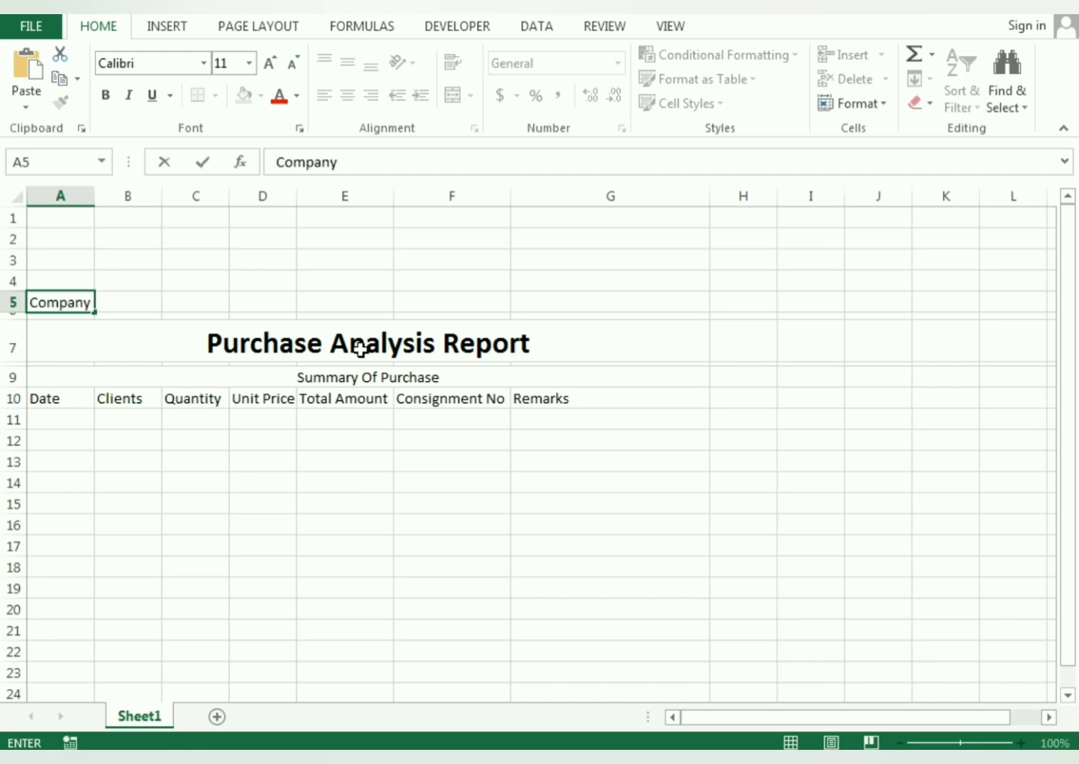
{"action": "key", "text": "BackSpace"}
{"action": "key", "text": "BackSpace"}
{"action": "key", "text": "BackSpace"}
{"action": "key", "text": "BackSpace"}
{"action": "key", "text": "BackSpace"}
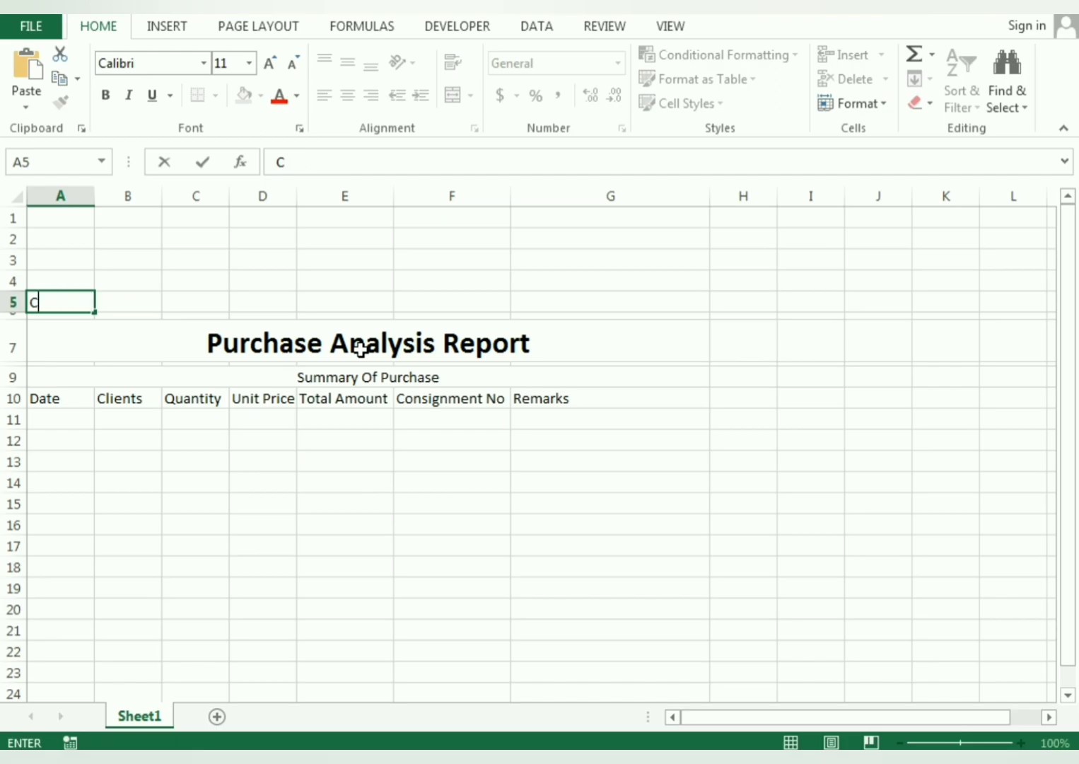
{"action": "type", "text": "Email Address"}
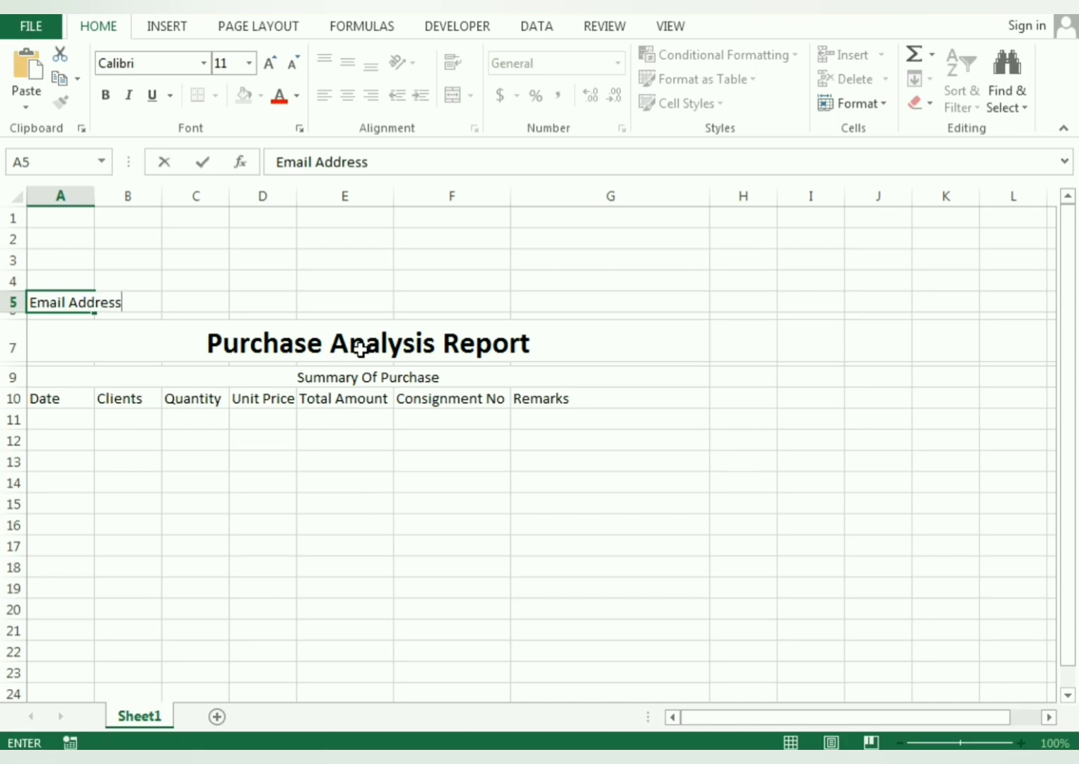
{"action": "key", "text": "Return"}
{"action": "key", "text": "Up"}
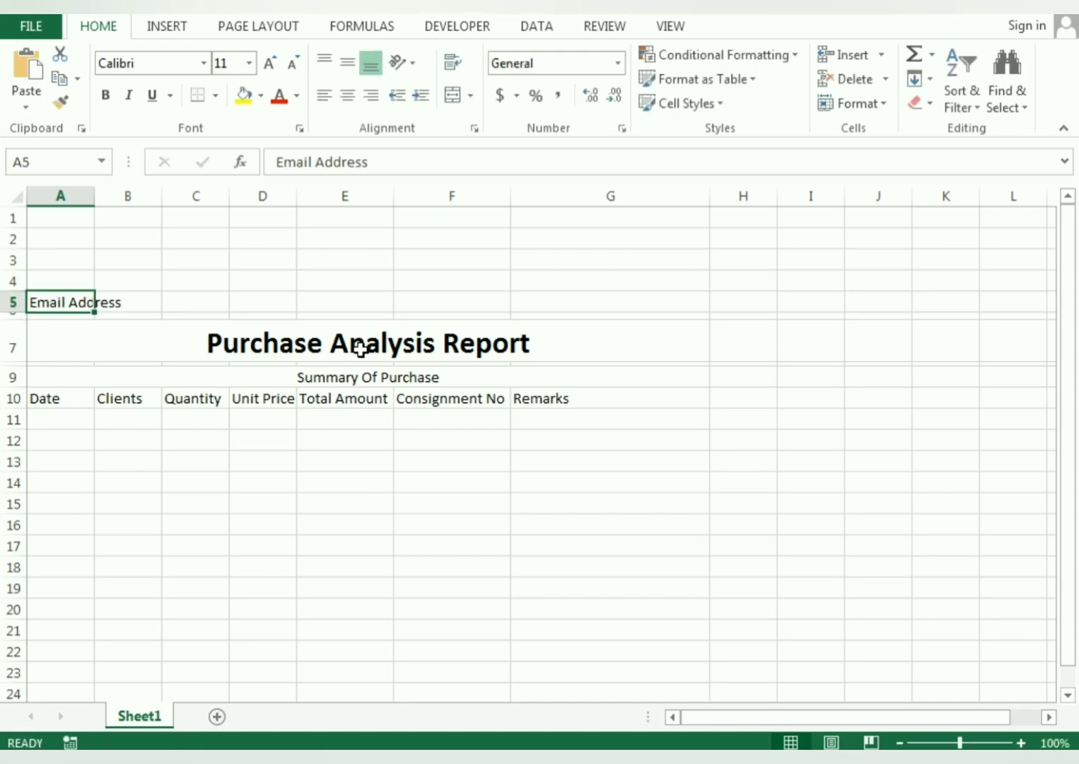
{"action": "left_click_drag", "start_coordinate": [87, 302], "coordinate": [117, 301]}
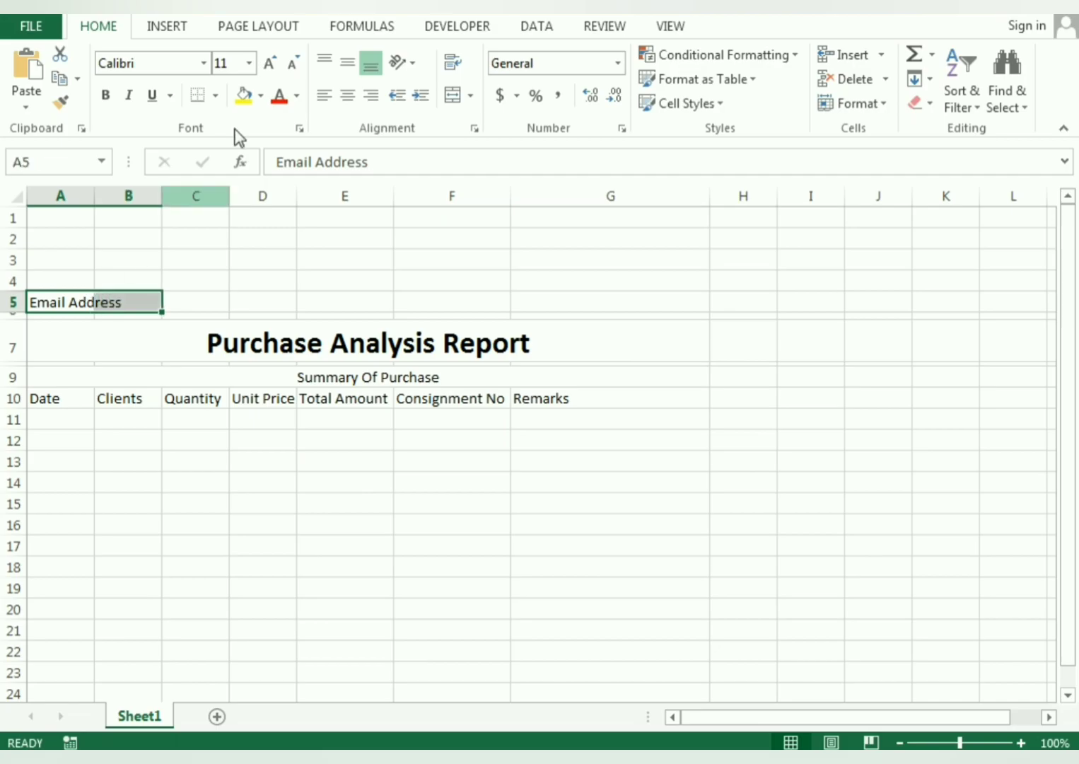
{"action": "left_click", "coordinate": [451, 99]}
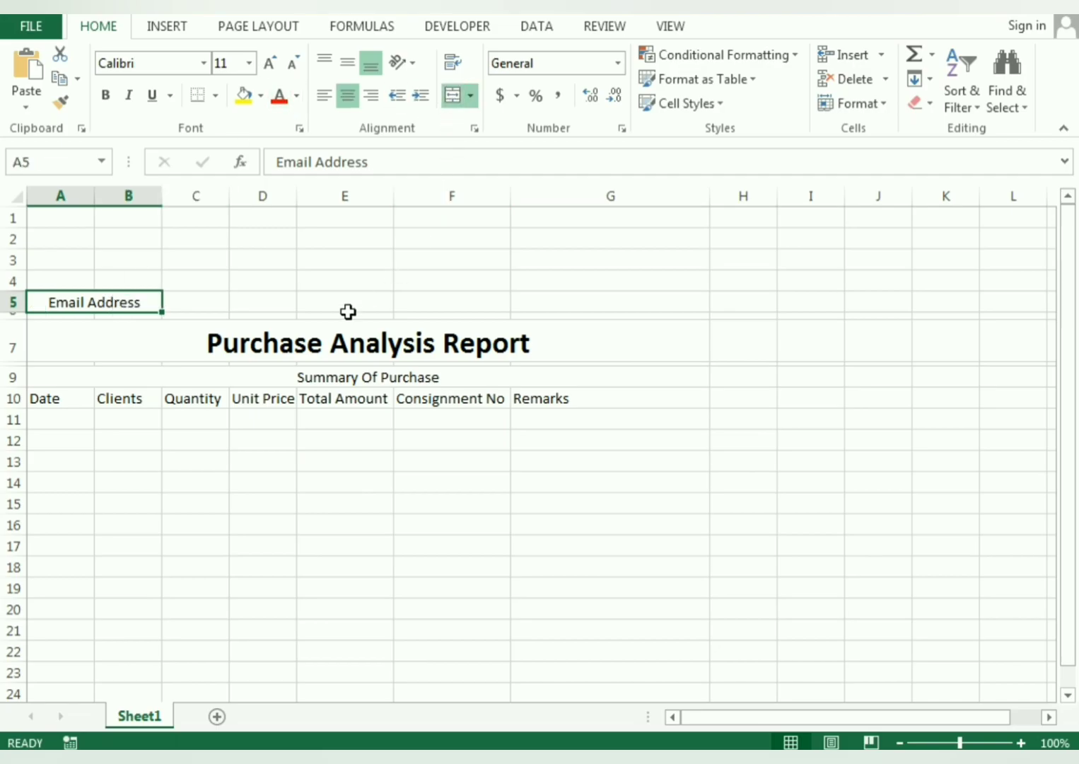
Merge and center A4:B4 and enter the label "Company Name" there
{"action": "left_click_drag", "start_coordinate": [67, 281], "coordinate": [125, 280]}
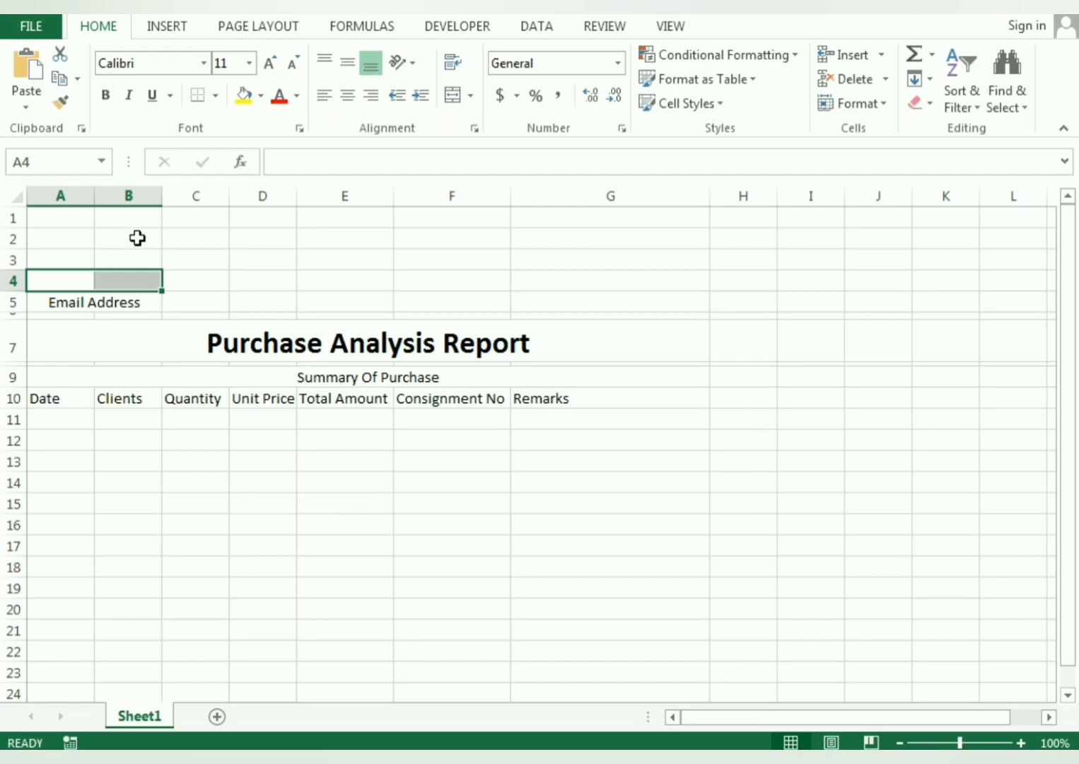
{"action": "left_click", "coordinate": [451, 96]}
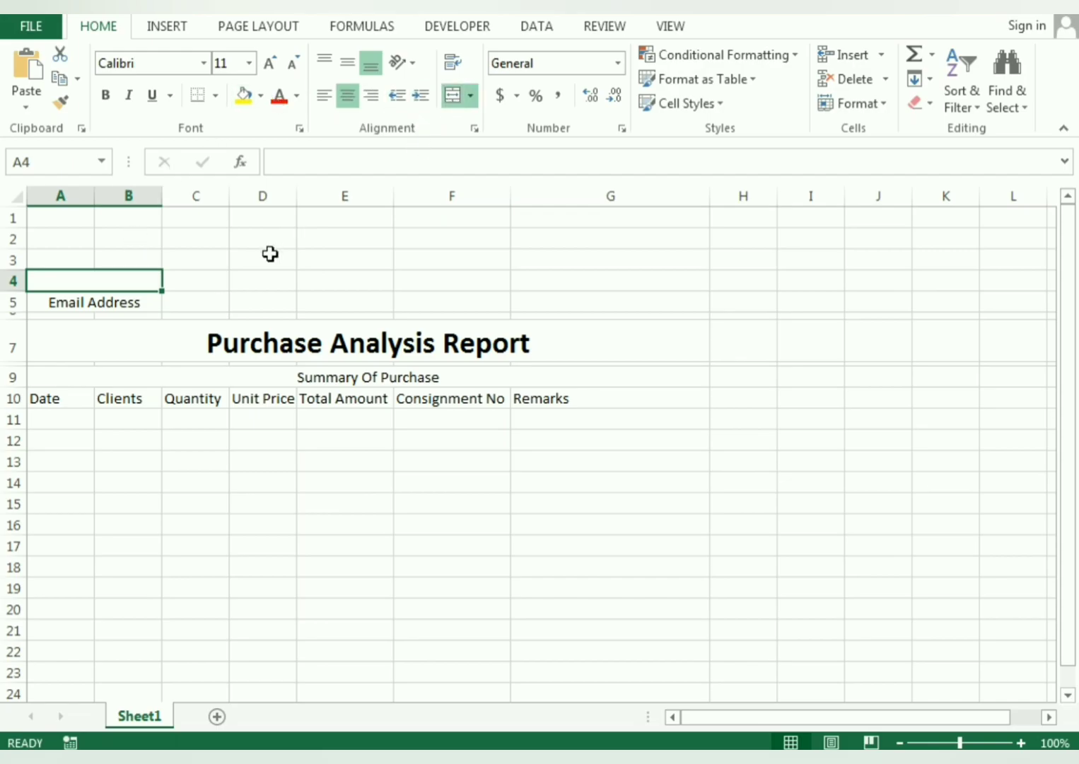
{"action": "type", "text": "Comp"}
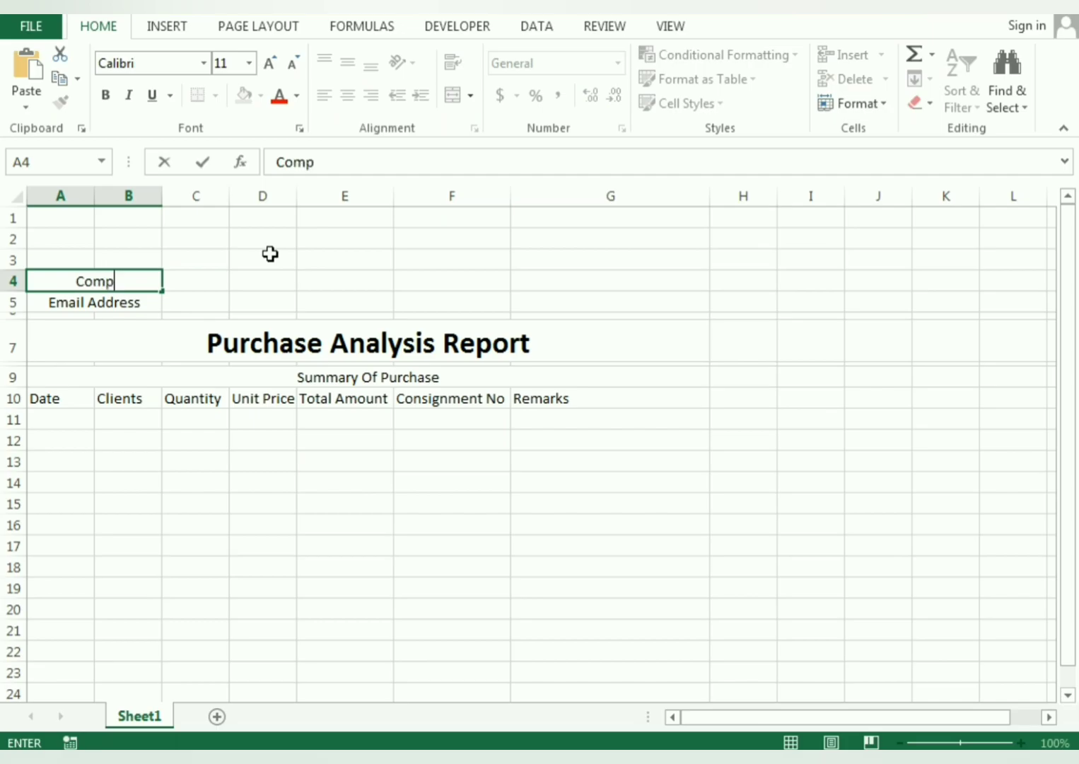
{"action": "type", "text": "any Name"}
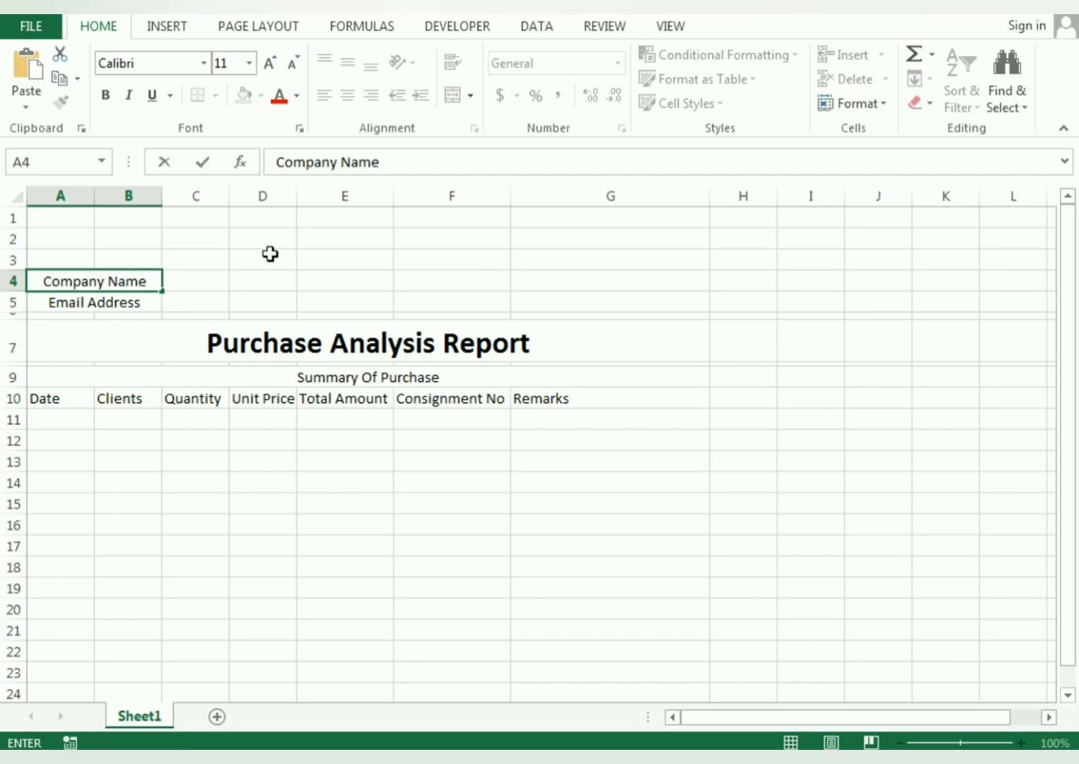
{"action": "key", "text": "Return"}
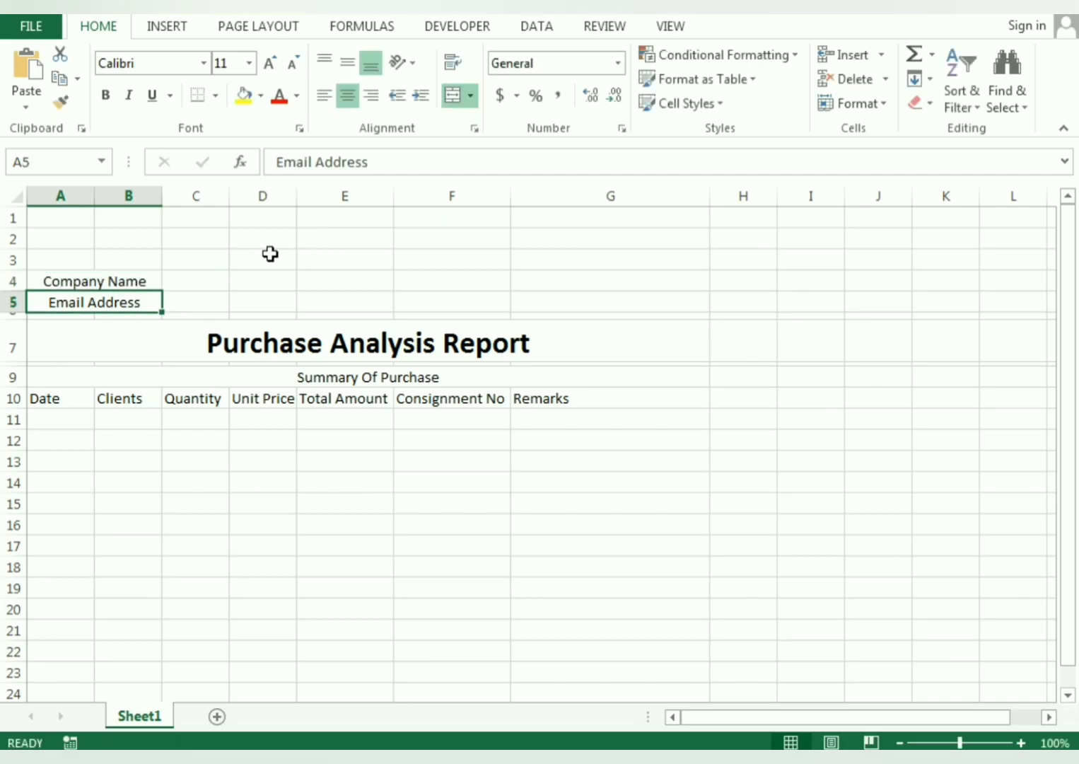
Enter the labels "Contact No" in F4 and "Address" in F5
{"action": "left_click", "coordinate": [590, 292]}
{"action": "left_click", "coordinate": [483, 299]}
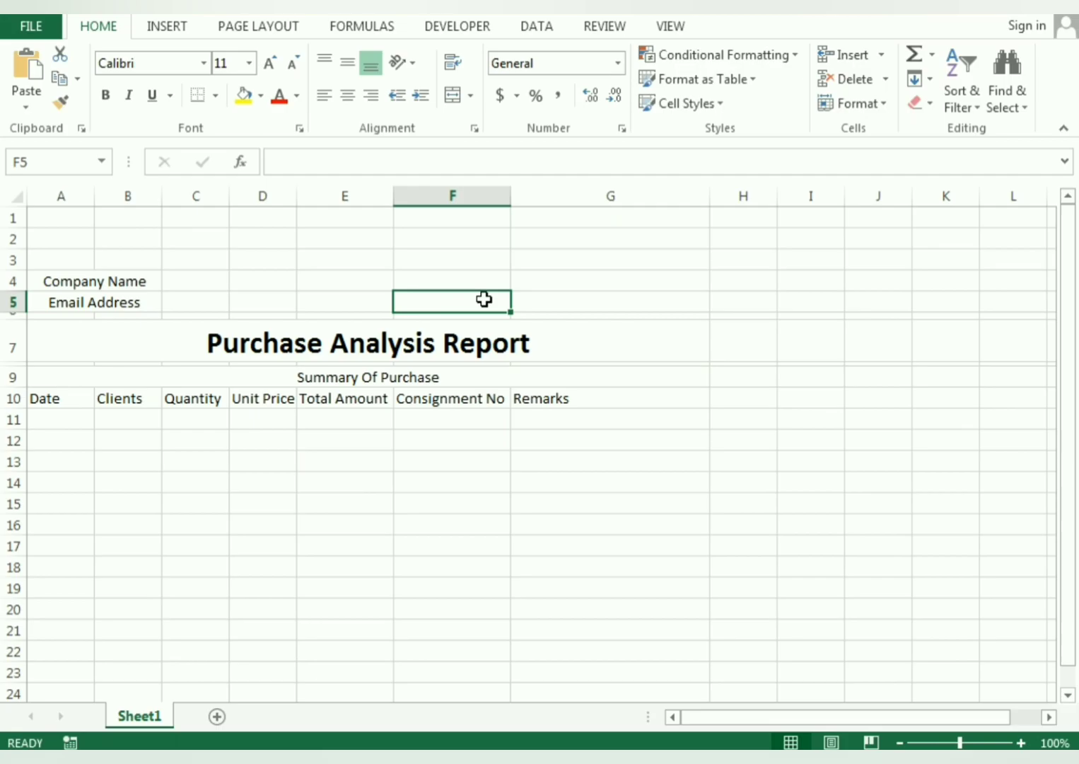
{"action": "left_click", "coordinate": [481, 278]}
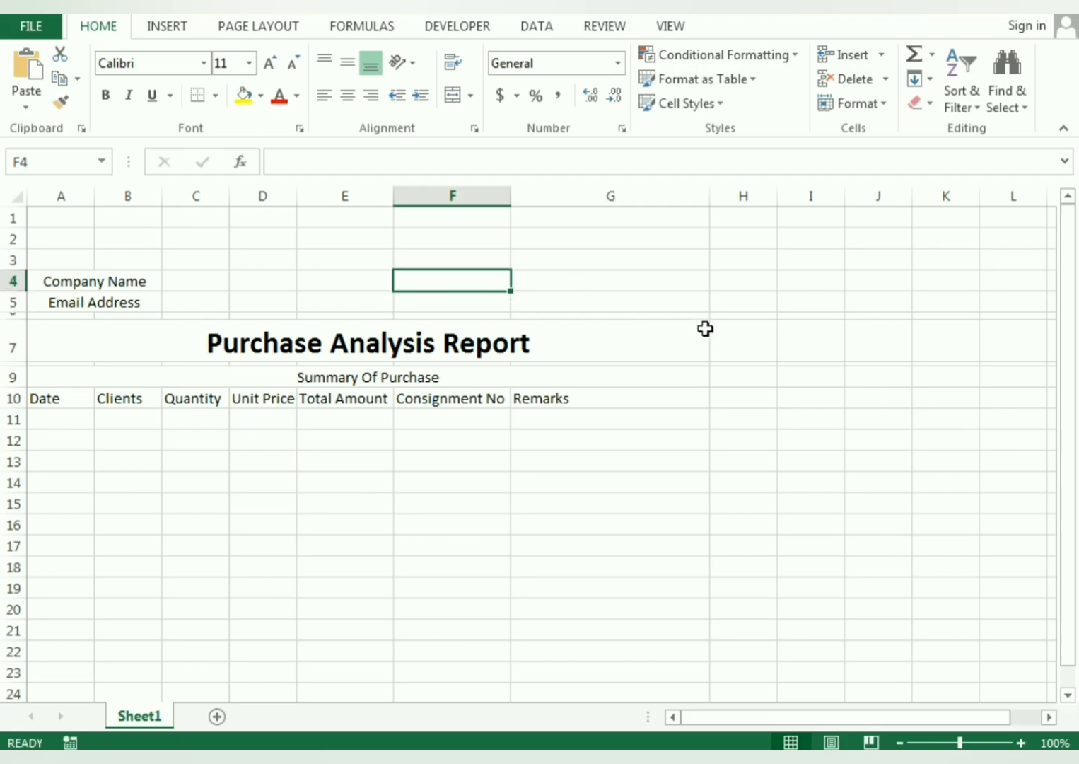
{"action": "type", "text": "Contact NO"}
{"action": "key", "text": "BackSpace"}
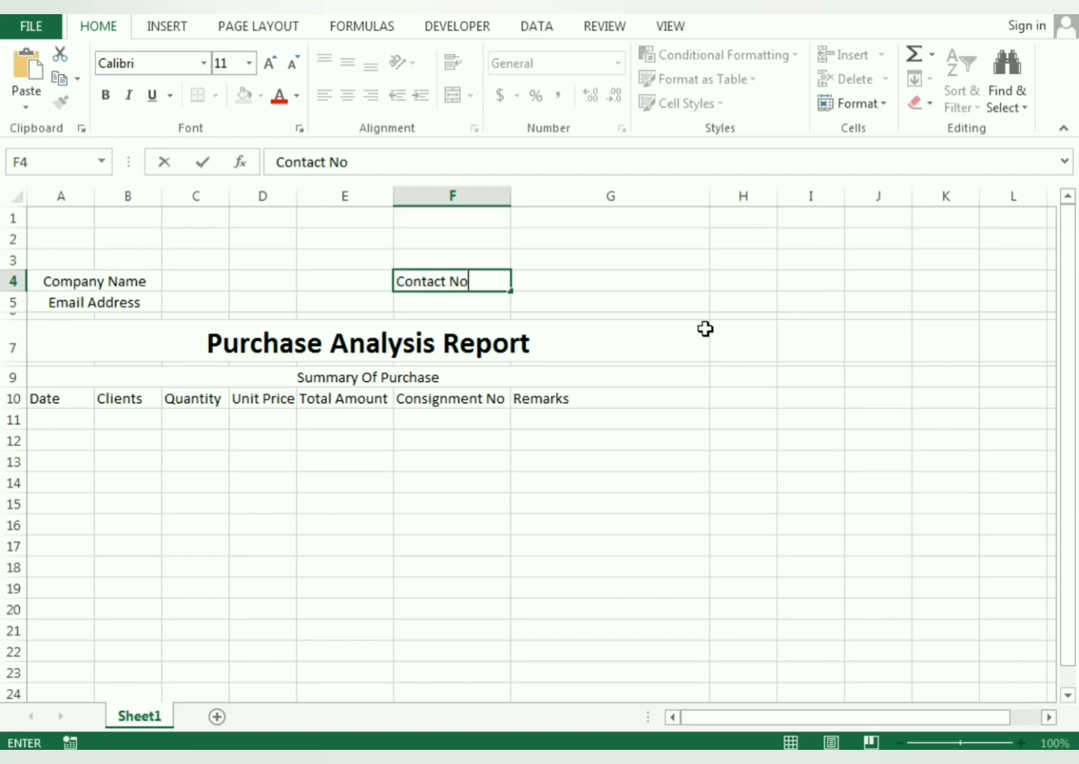
{"action": "key", "text": "Return"}
{"action": "type", "text": "Addre"}
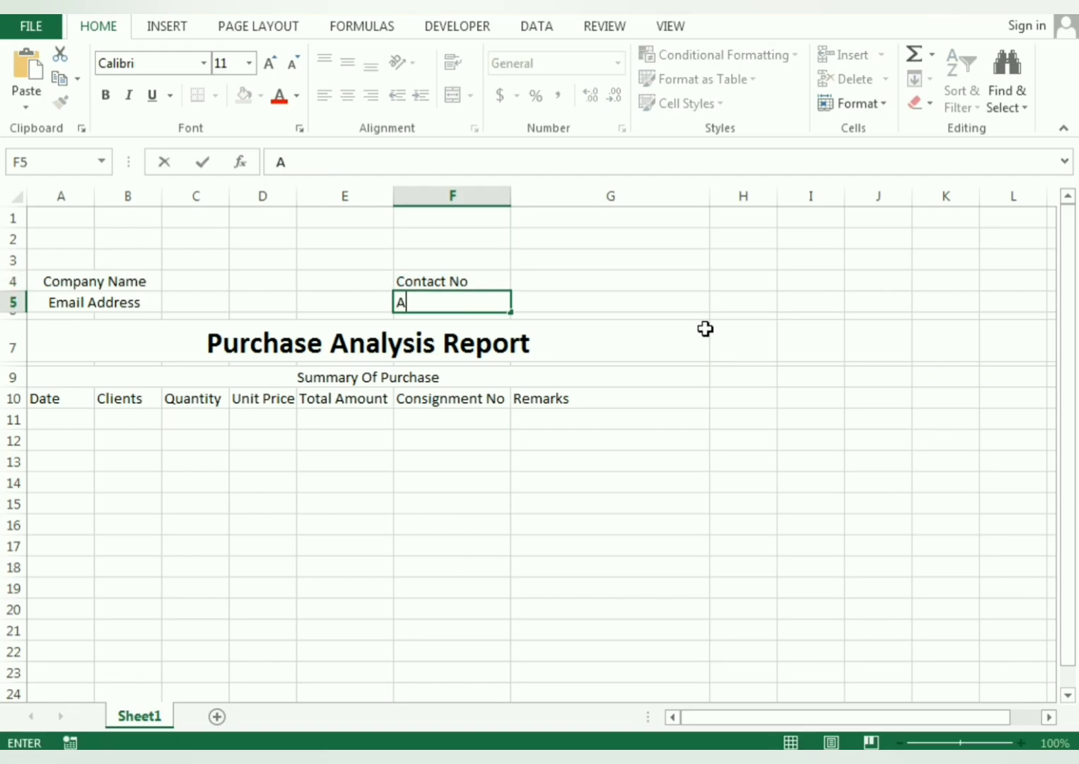
{"action": "key", "text": "Return"}
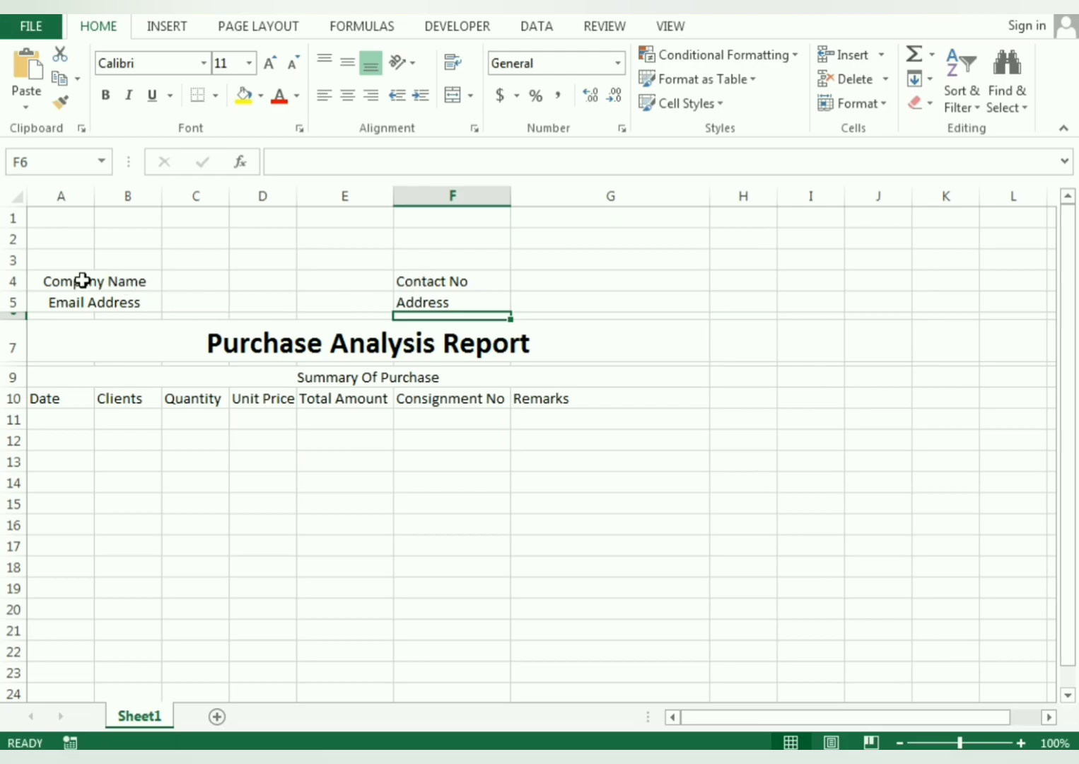
Shrink row 2 to a thin spacer and make row 3 more than twice as tall
{"action": "left_click", "coordinate": [51, 255]}
{"action": "left_click_drag", "start_coordinate": [14, 248], "coordinate": [21, 277]}
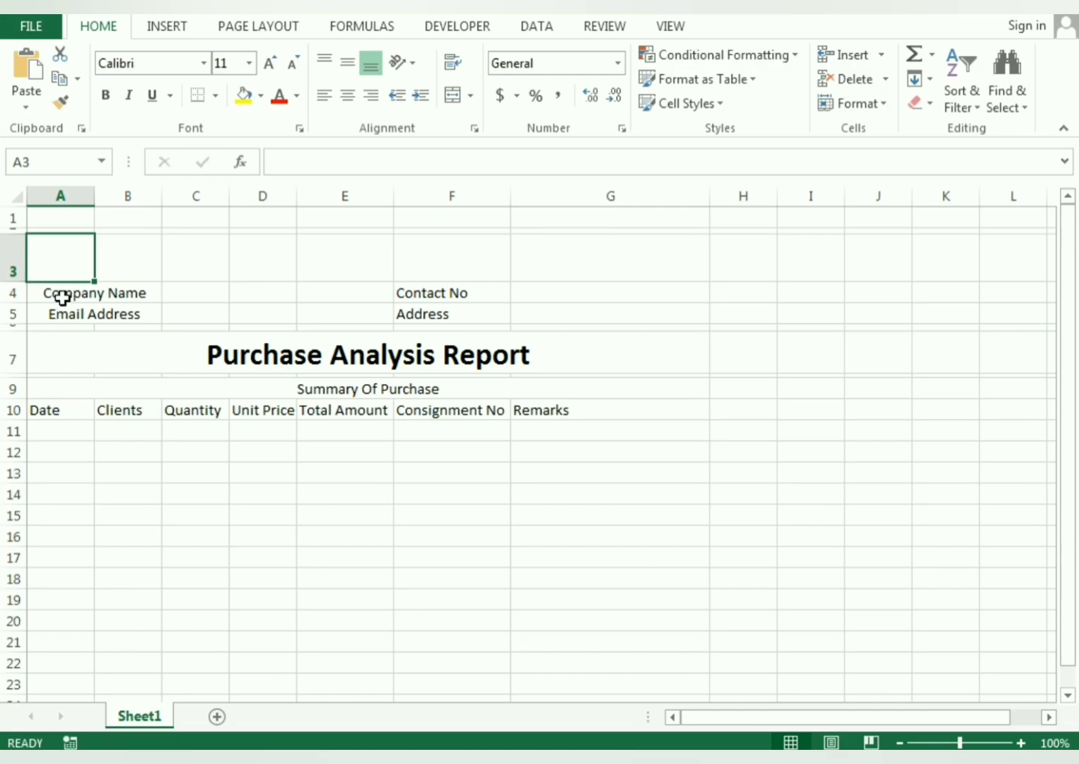
Merge and center A3:G3 and enter the company title "ABC Corporation" in it
{"action": "left_click_drag", "start_coordinate": [67, 277], "coordinate": [652, 273]}
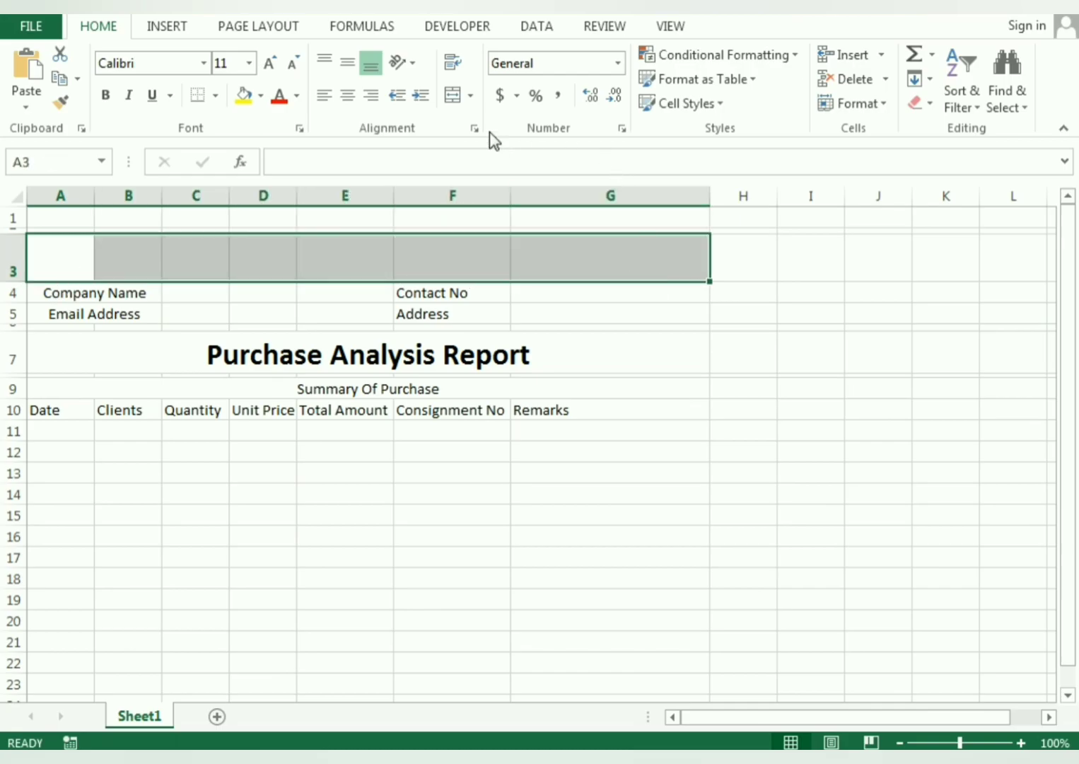
{"action": "left_click", "coordinate": [453, 95]}
{"action": "type", "text": "ABC"}
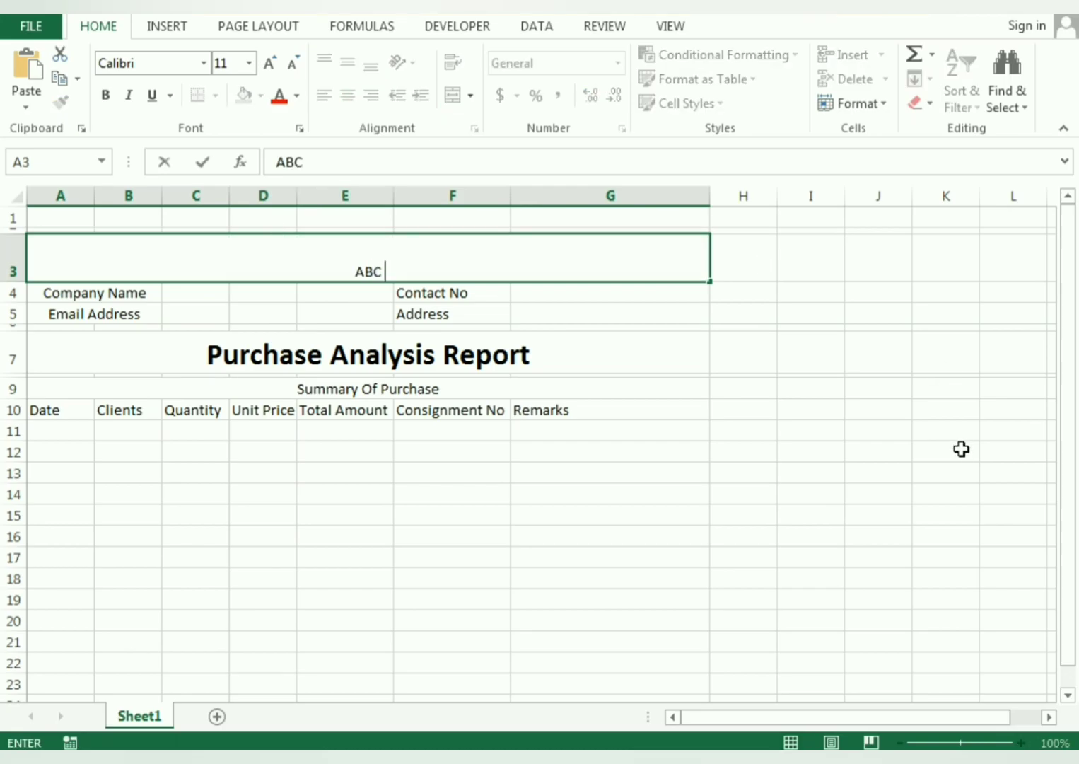
{"action": "type", "text": " Corporation"}
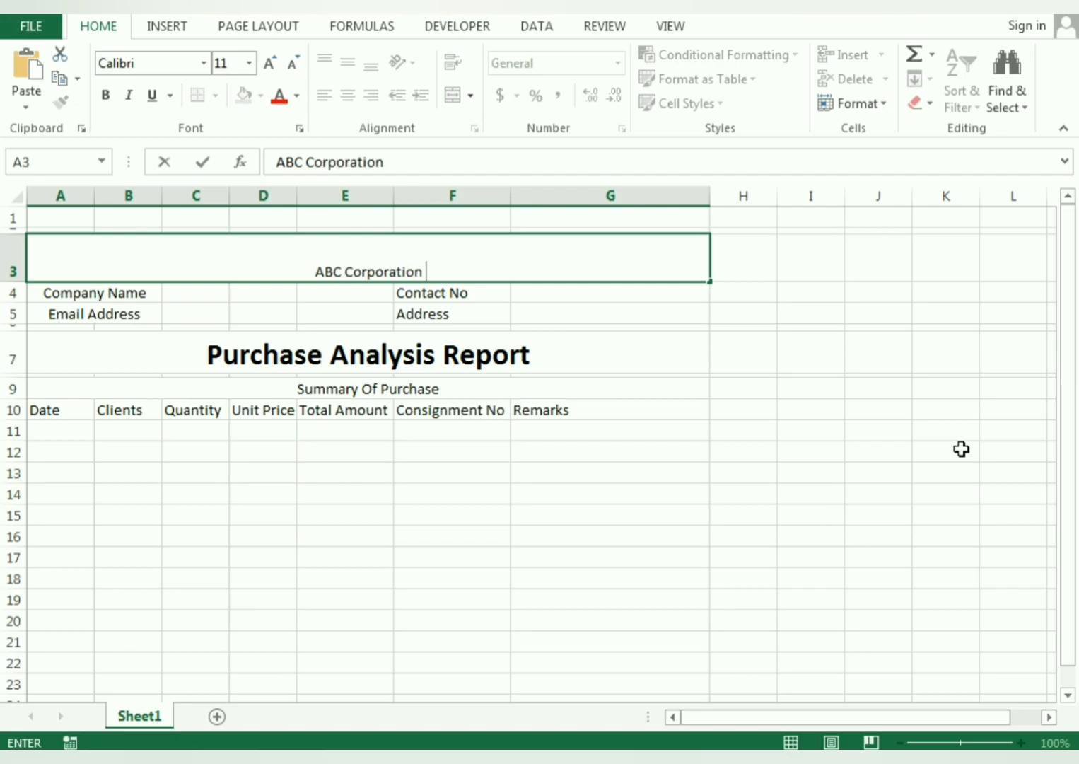
{"action": "key", "text": "Return"}
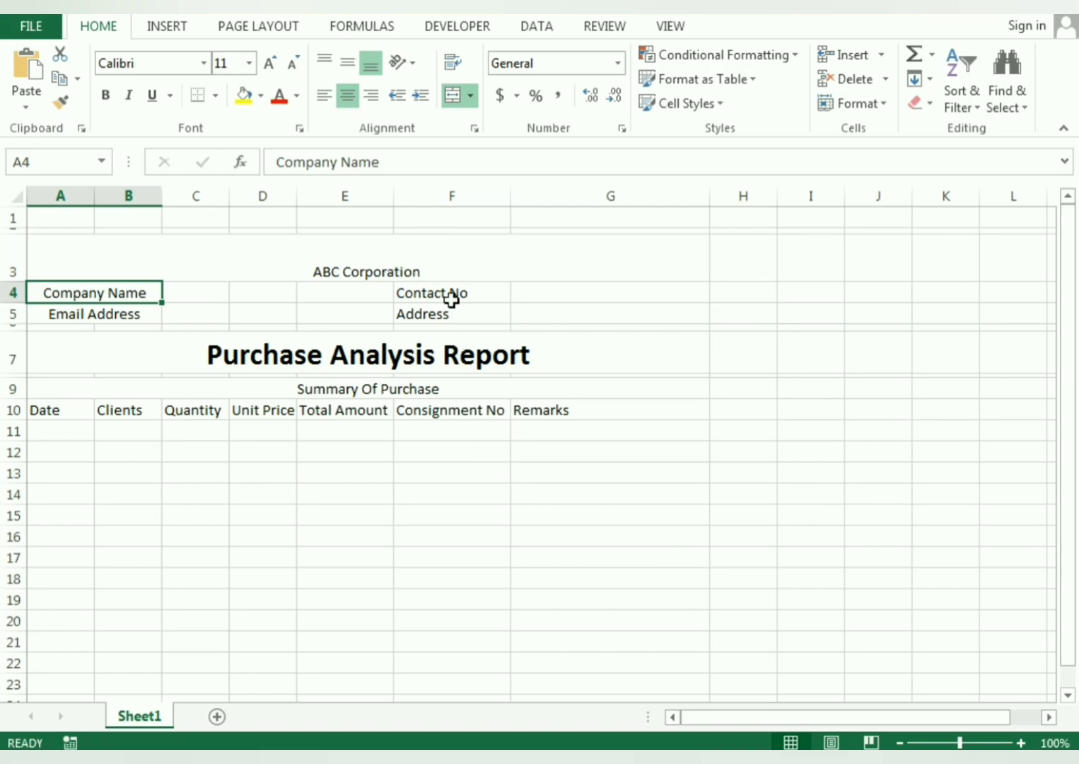
Format the ABC Corporation title in bold, size 36 and vertically middle-aligned, and shrink row 1 to a thin spacer
{"action": "left_click", "coordinate": [453, 270]}
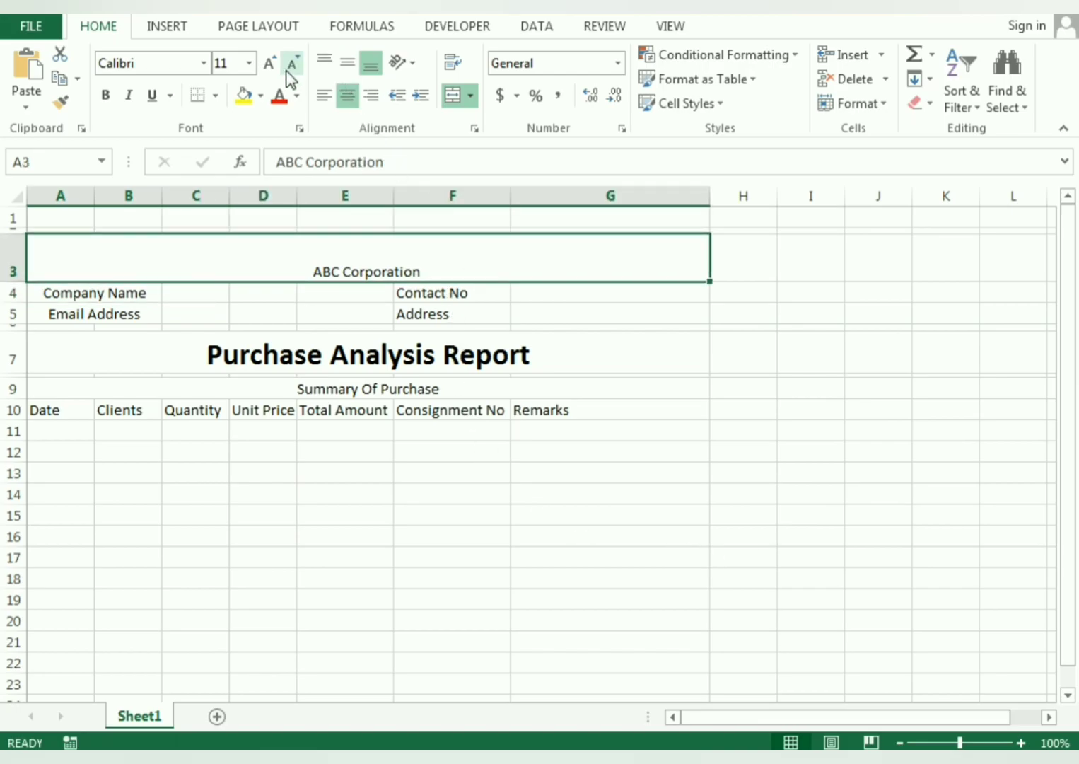
{"action": "left_click", "coordinate": [271, 65]}
{"action": "left_click", "coordinate": [271, 65]}
{"action": "left_click", "coordinate": [271, 65]}
{"action": "left_click", "coordinate": [271, 65]}
{"action": "left_click", "coordinate": [271, 65]}
{"action": "left_click", "coordinate": [272, 65]}
{"action": "left_click", "coordinate": [271, 65]}
{"action": "left_click", "coordinate": [347, 65]}
{"action": "left_click", "coordinate": [270, 68]}
{"action": "left_click", "coordinate": [271, 69]}
{"action": "left_click", "coordinate": [270, 69]}
{"action": "left_click", "coordinate": [105, 95]}
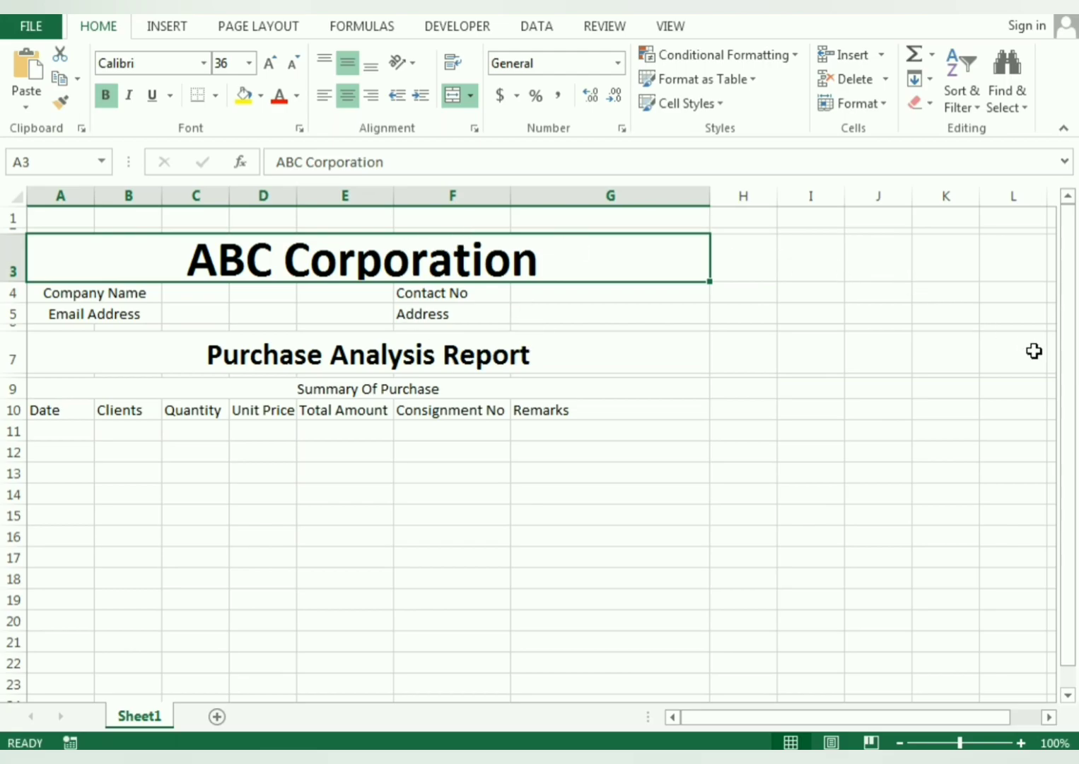
{"action": "left_click_drag", "start_coordinate": [7, 232], "coordinate": [17, 212]}
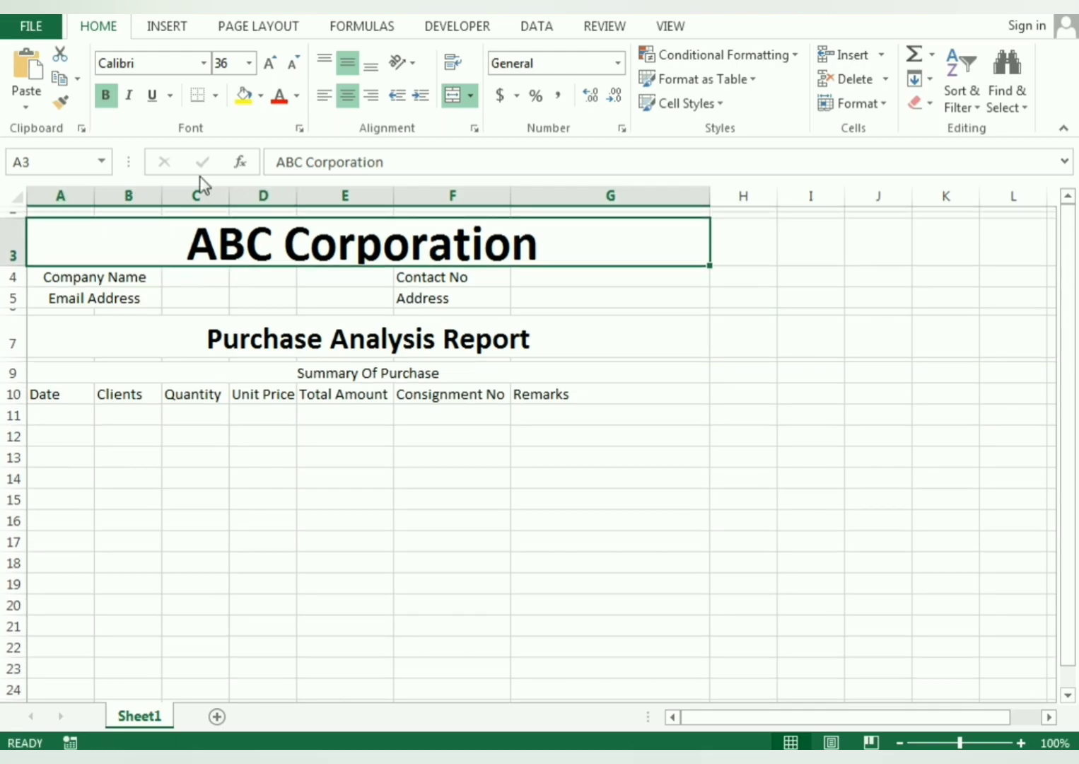
Apply all borders to the table range A10:G23, including the column header row
{"action": "left_click_drag", "start_coordinate": [1067, 334], "coordinate": [1072, 417]}
{"action": "left_click_drag", "start_coordinate": [40, 412], "coordinate": [587, 660]}
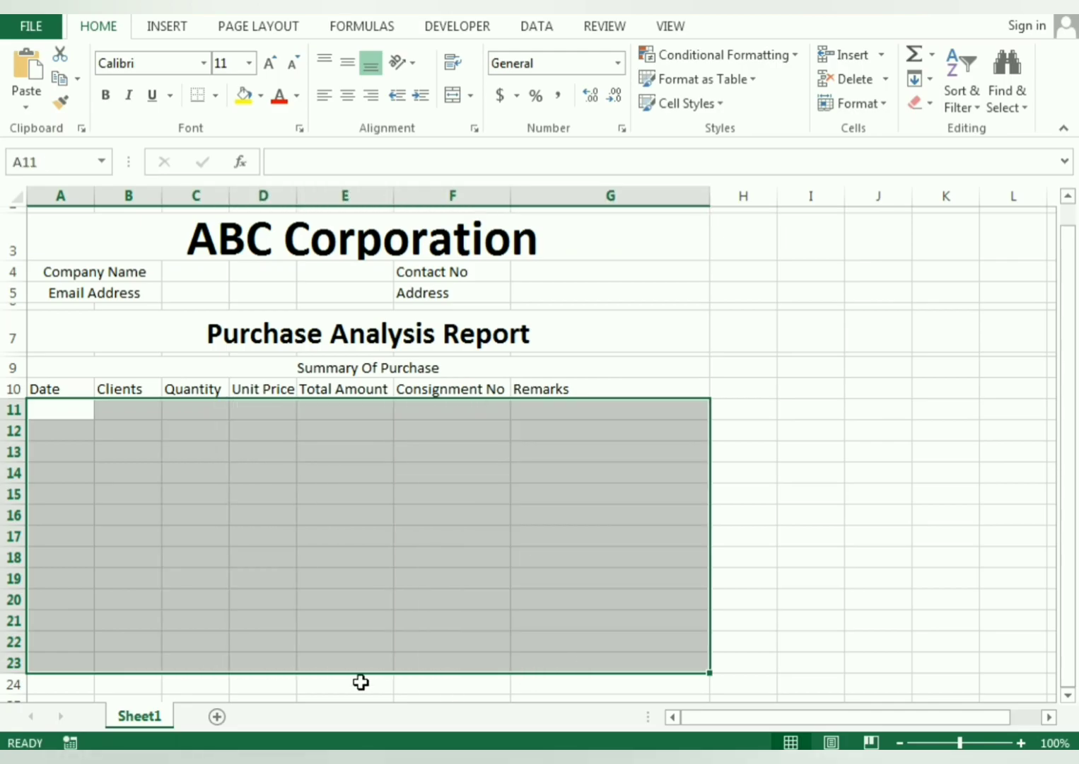
{"action": "left_click", "coordinate": [215, 97]}
{"action": "left_click", "coordinate": [209, 285]}
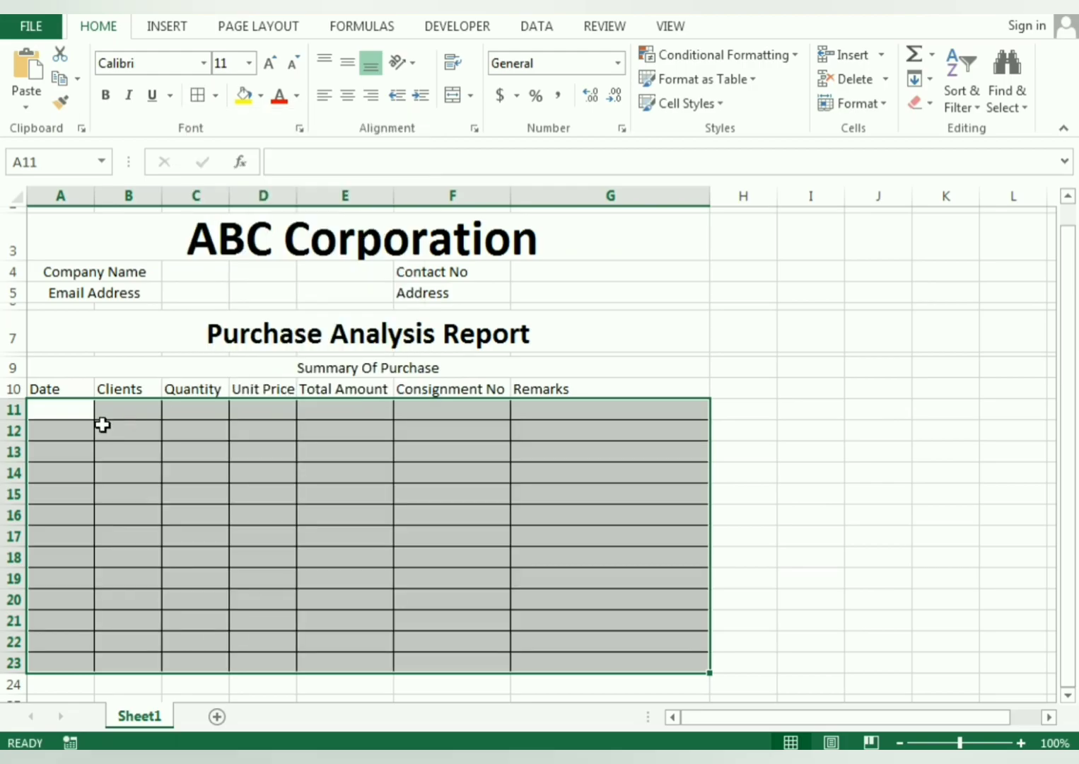
{"action": "mouse_move", "coordinate": [48, 390]}
{"action": "left_mouse_down"}
{"action": "mouse_move", "coordinate": [455, 424]}
{"action": "mouse_move", "coordinate": [640, 518]}
{"action": "mouse_move", "coordinate": [640, 660]}
{"action": "left_mouse_up"}
{"action": "left_click", "coordinate": [198, 96]}
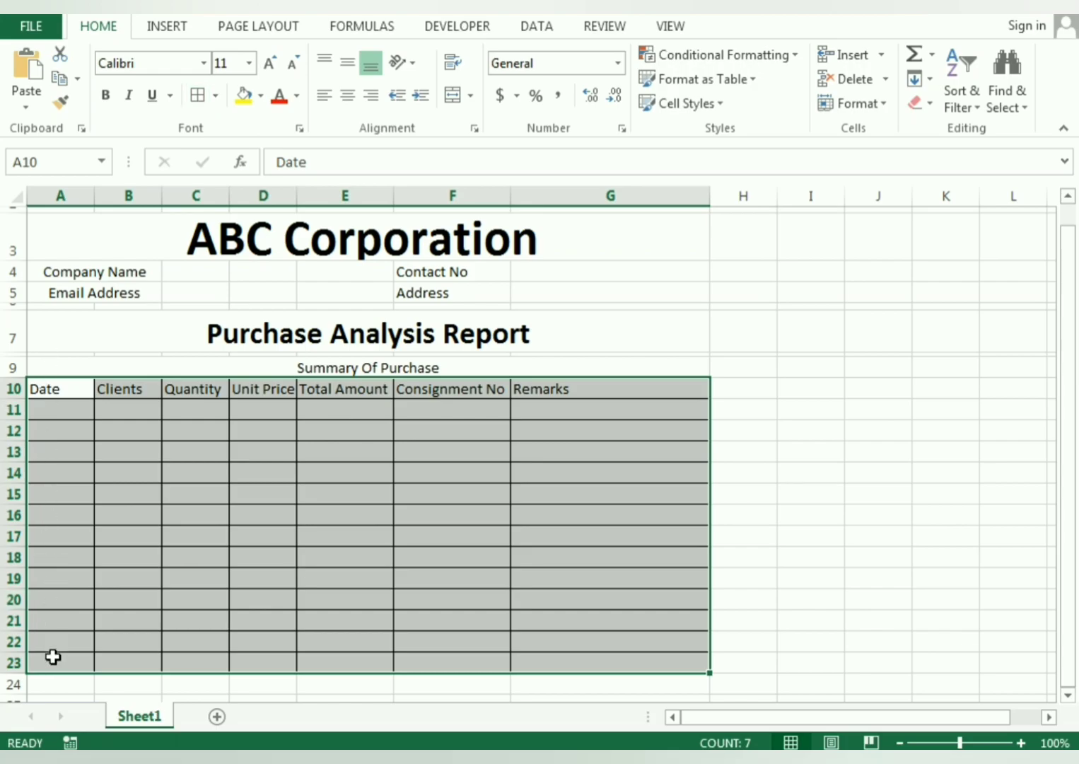
Enter the label "Total" in A24, directly below the bordered table
{"action": "left_click", "coordinate": [60, 684]}
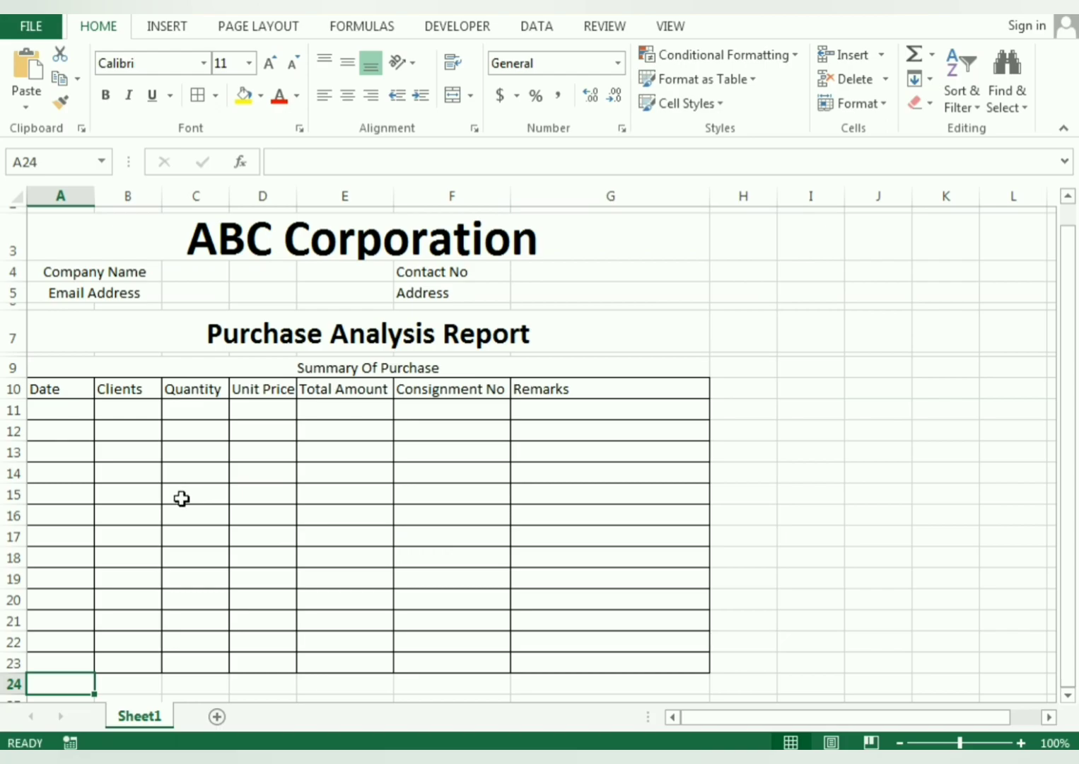
{"action": "scroll", "coordinate": [182, 499], "scroll_direction": "down", "scroll_amount": 1}
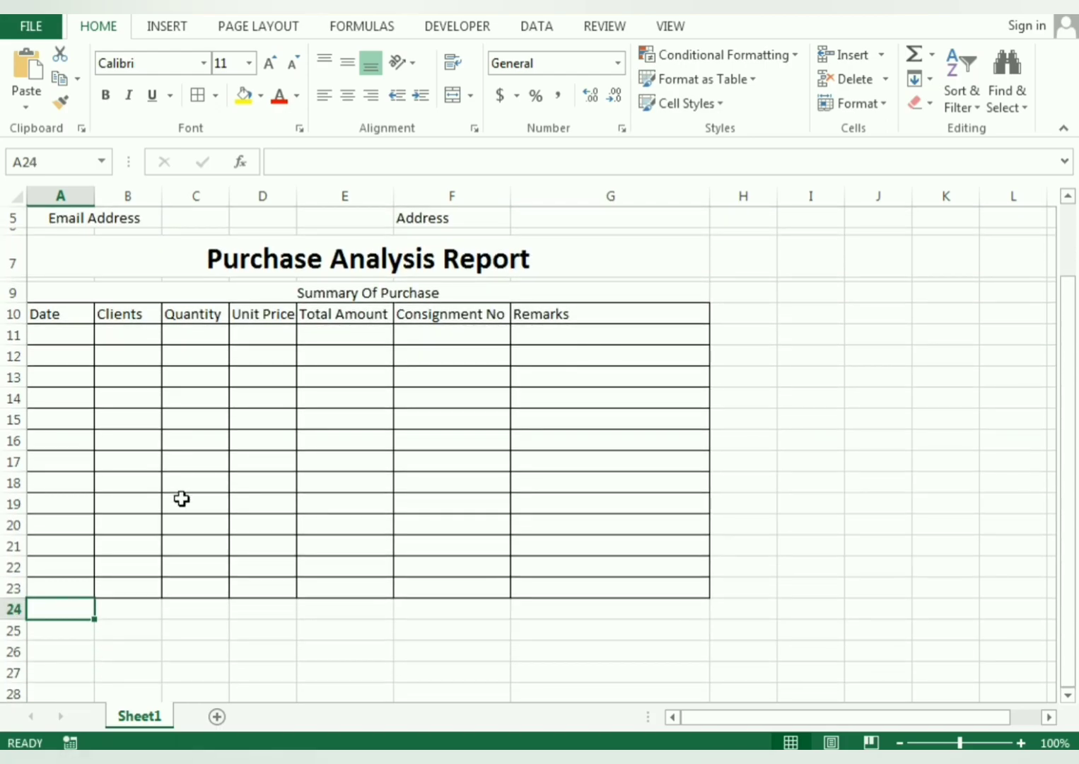
{"action": "type", "text": "Total"}
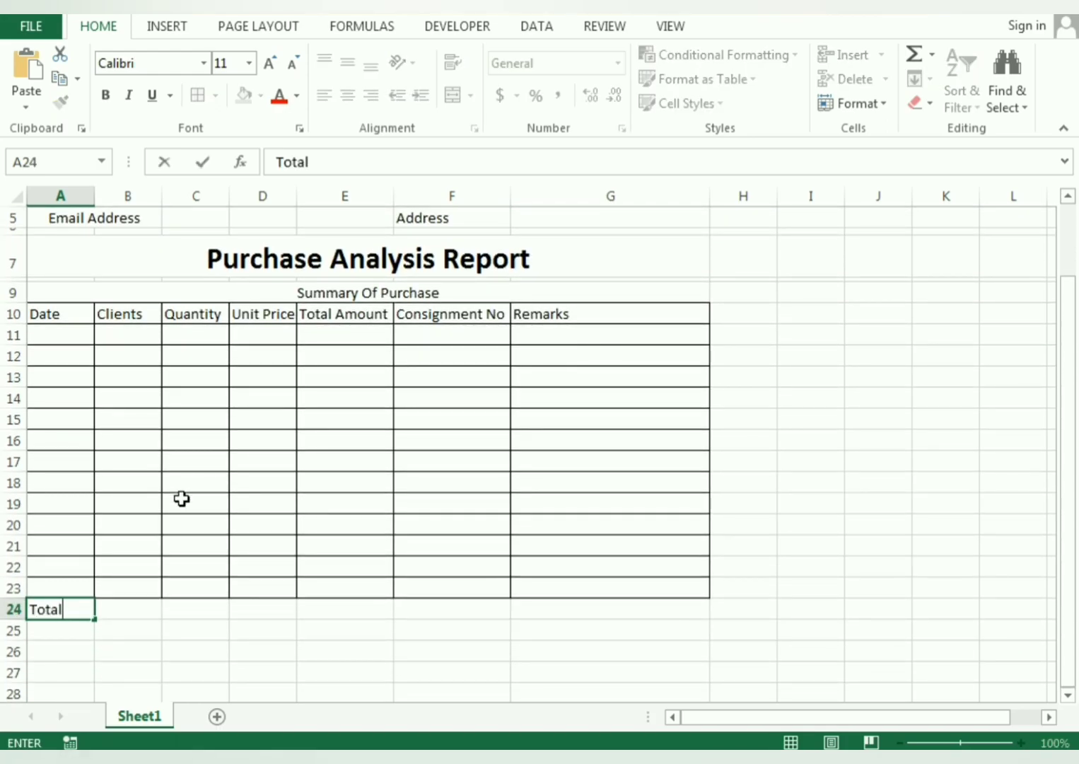
{"action": "key", "text": "Return"}
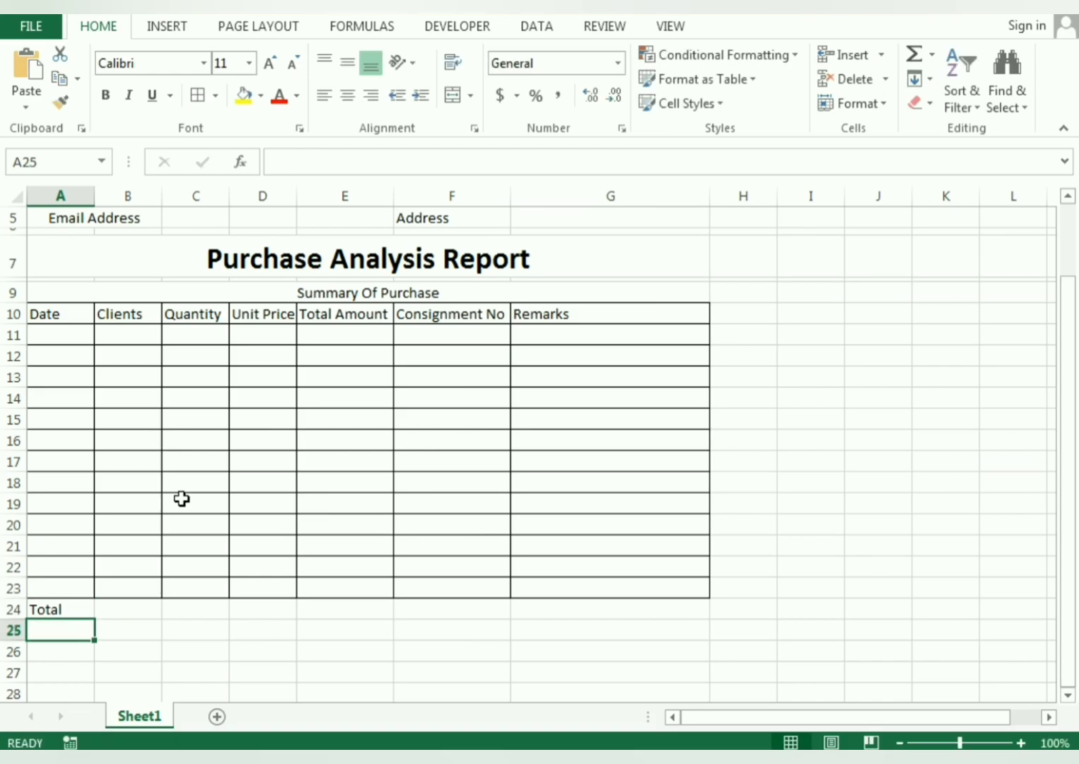
Apply all borders to the total row A24:G24
{"action": "left_click_drag", "start_coordinate": [72, 611], "coordinate": [560, 602]}
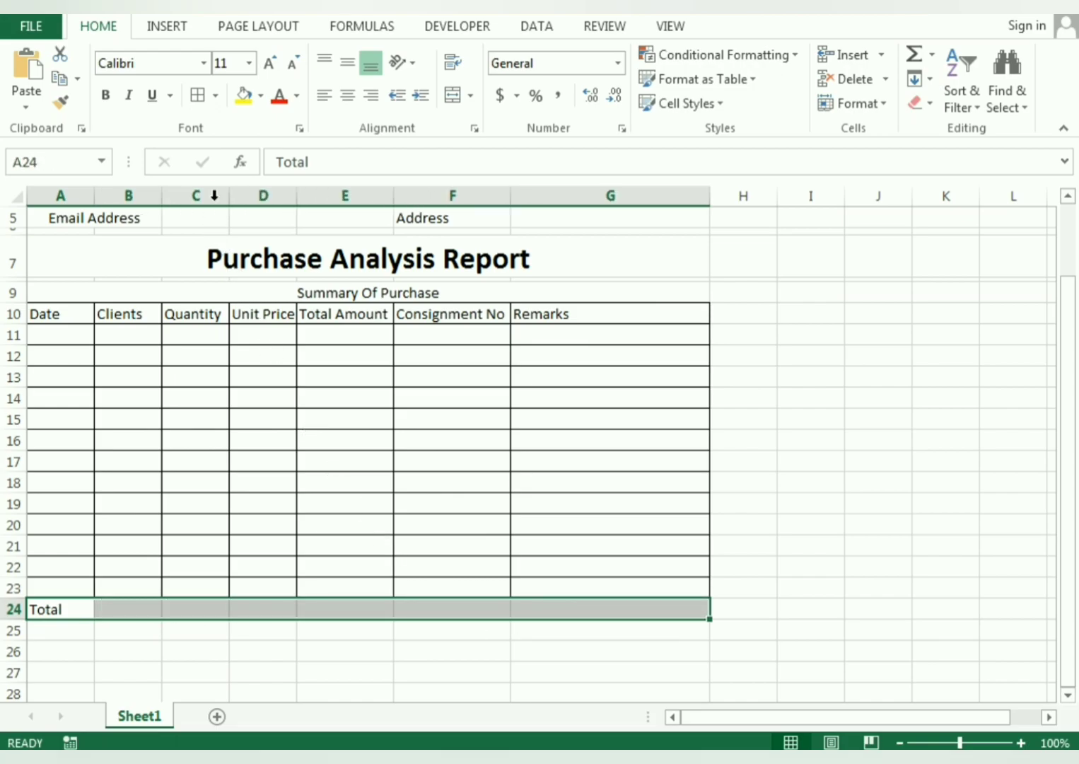
{"action": "left_click", "coordinate": [198, 103]}
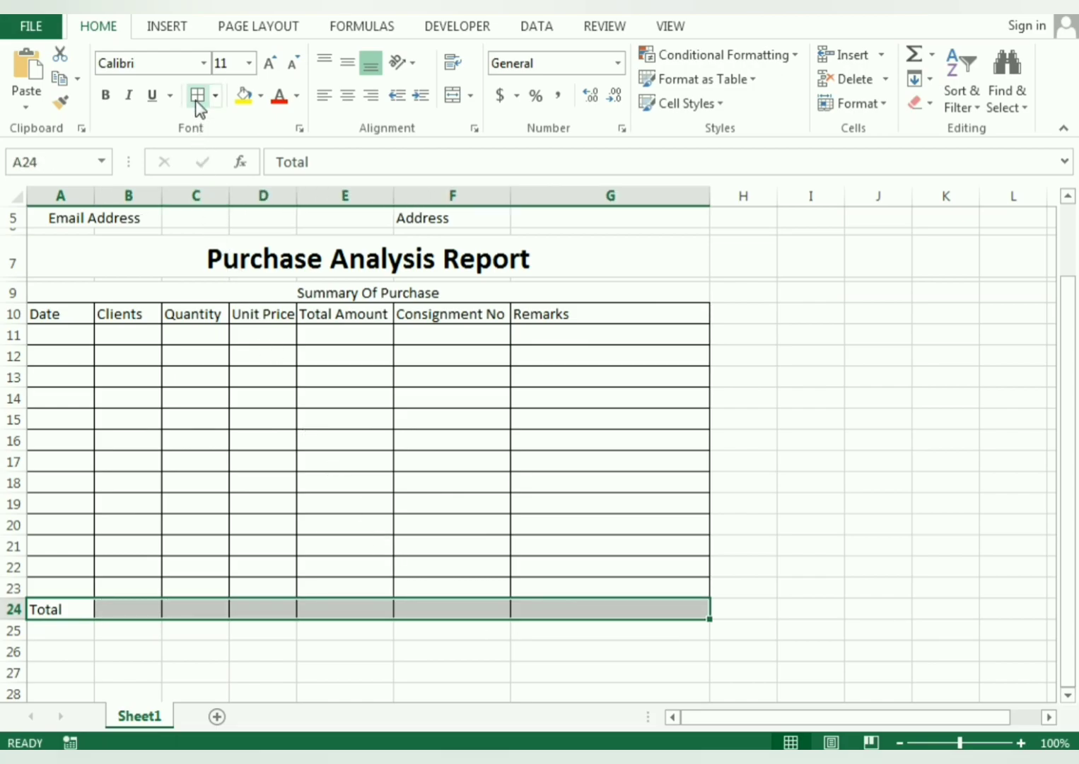
{"action": "left_click", "coordinate": [120, 693]}
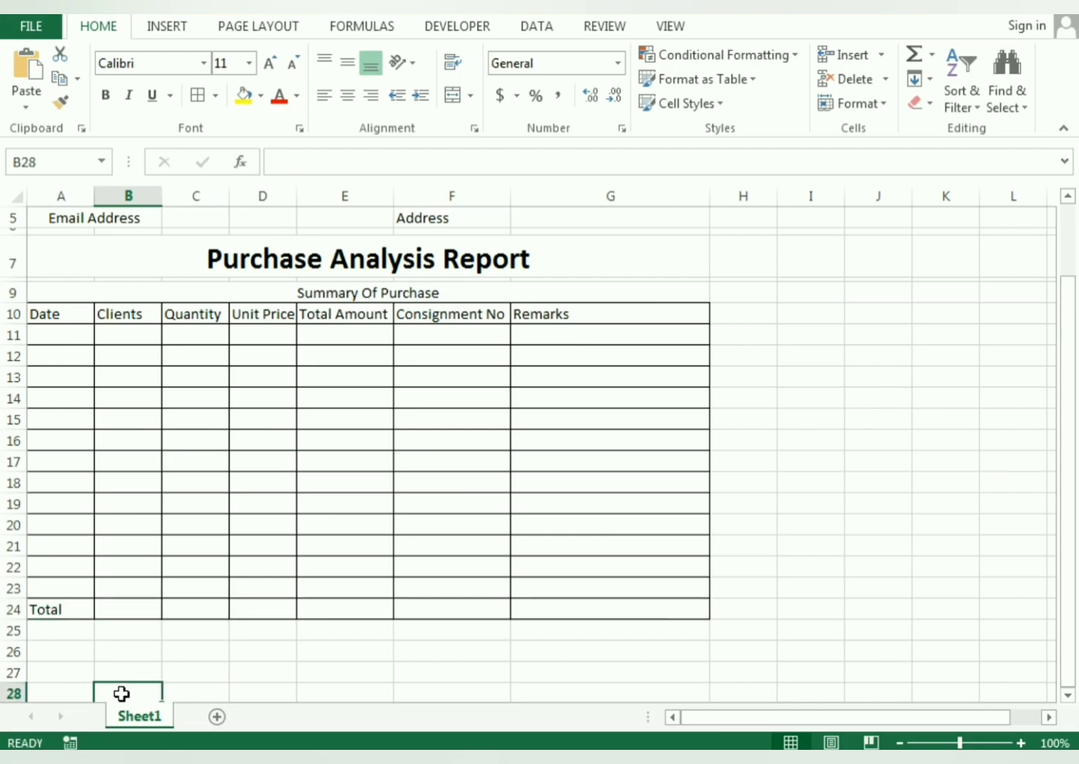
Merge and center B28:D28 below the table and enter the label "Purchase Office Signature" there
{"action": "key", "text": "Down"}
{"action": "key", "text": "Up"}
{"action": "left_click_drag", "start_coordinate": [149, 664], "coordinate": [244, 668]}
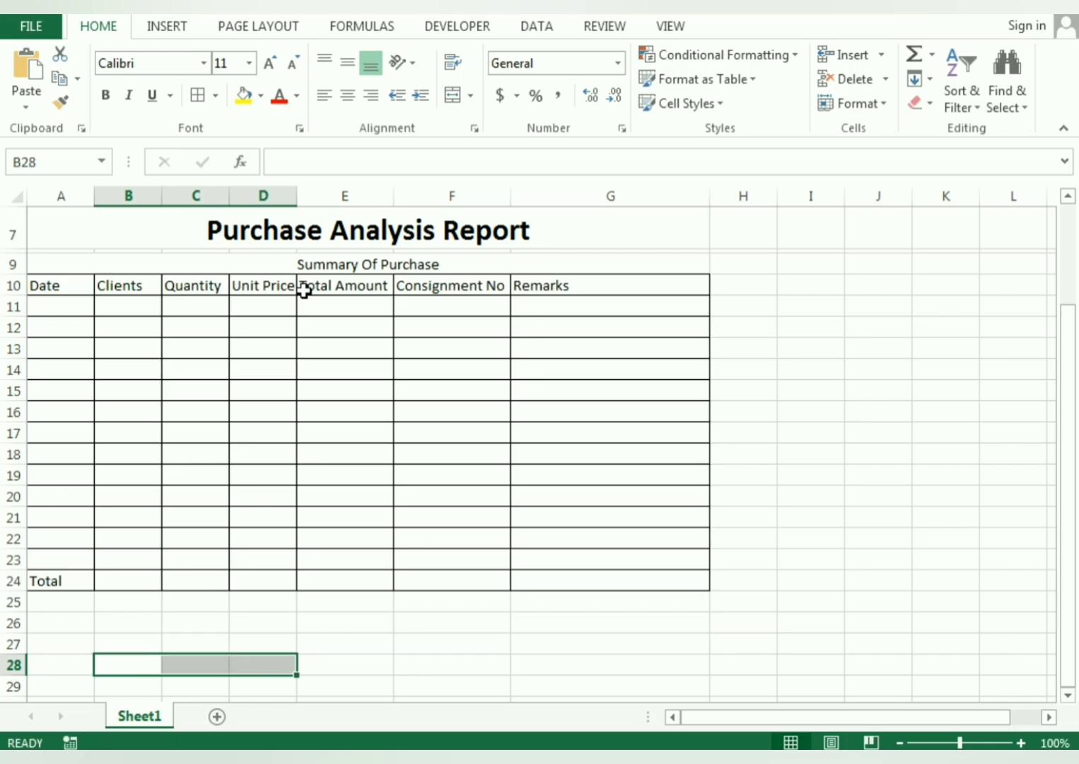
{"action": "left_click", "coordinate": [450, 95]}
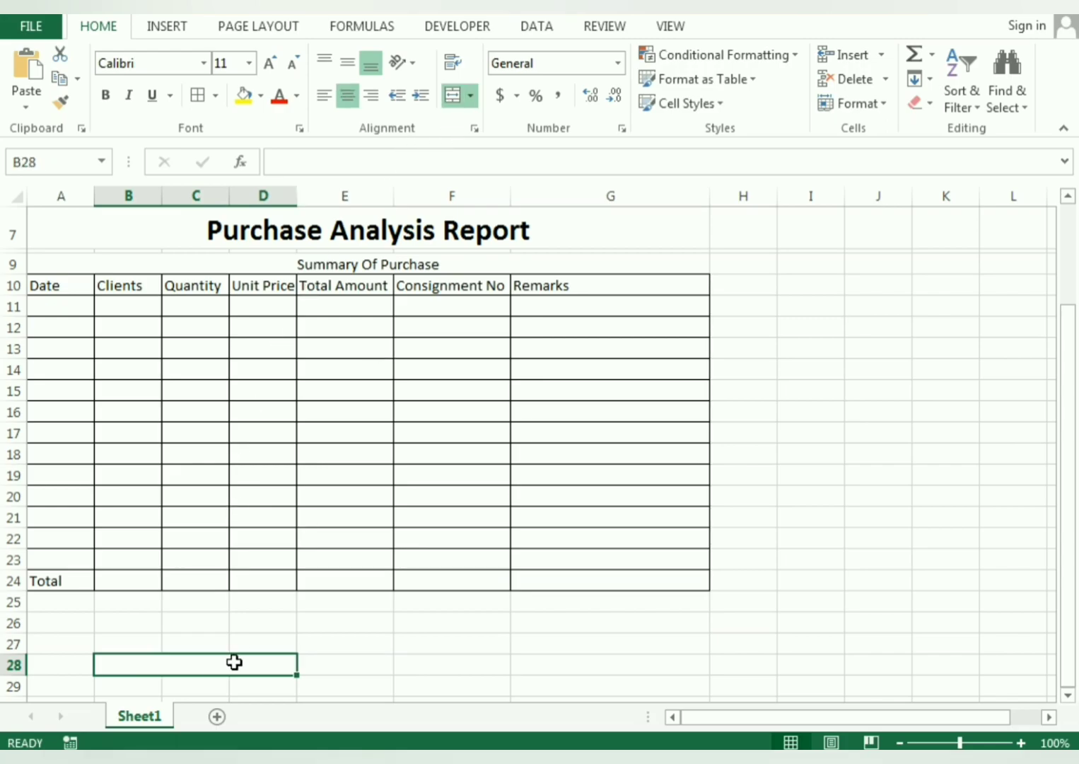
{"action": "type", "text": "Purchase Offi"}
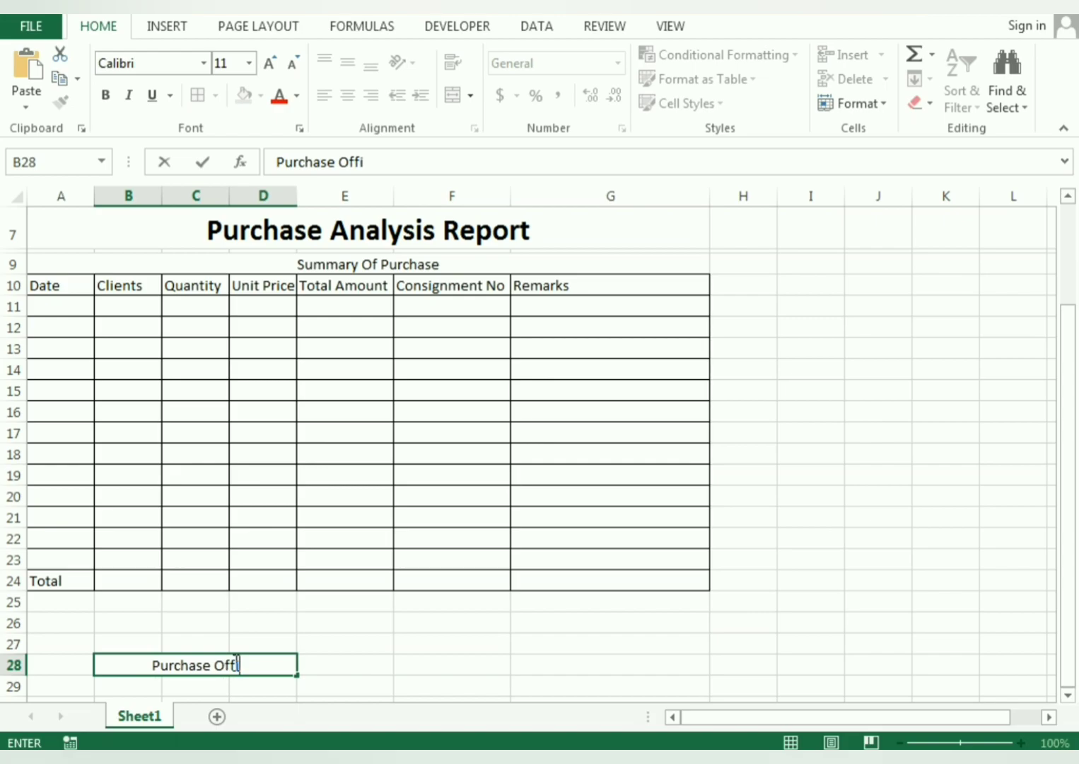
{"action": "type", "text": "ce Signature"}
{"action": "key", "text": "ctrl+Return"}
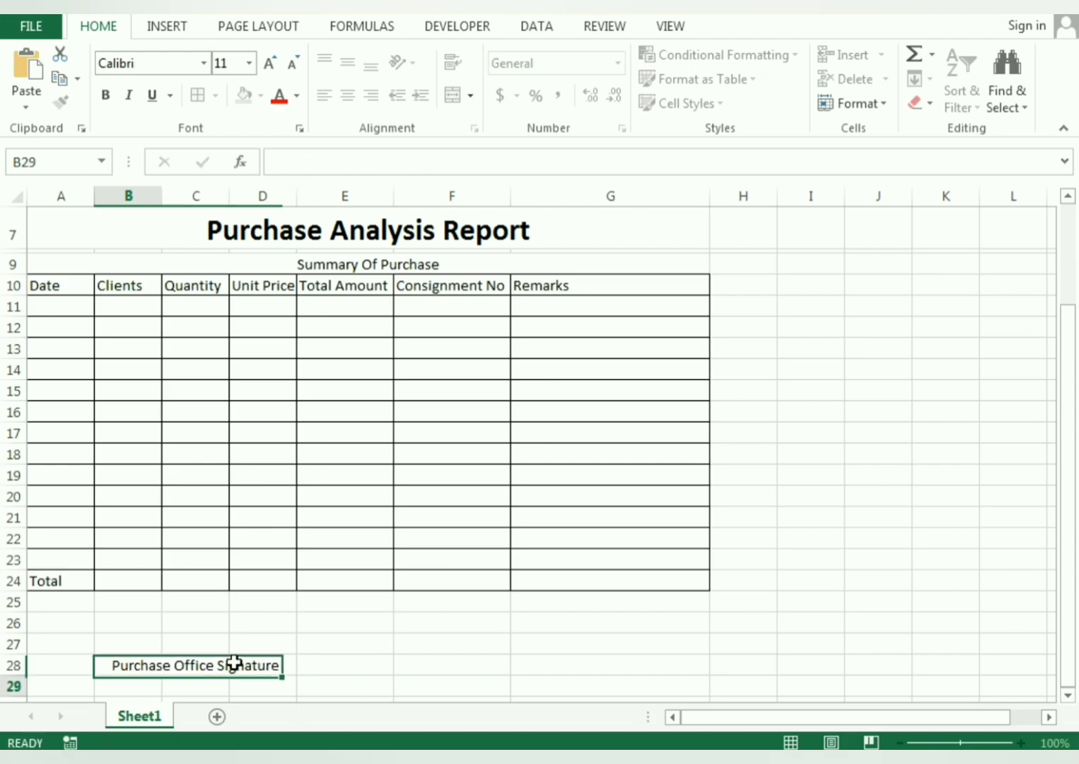
Enter the label "Purchase Manager" in G28, in the same row as the other signature label
{"action": "key", "text": "Right"}
{"action": "key", "text": "Right"}
{"action": "key", "text": "Right"}
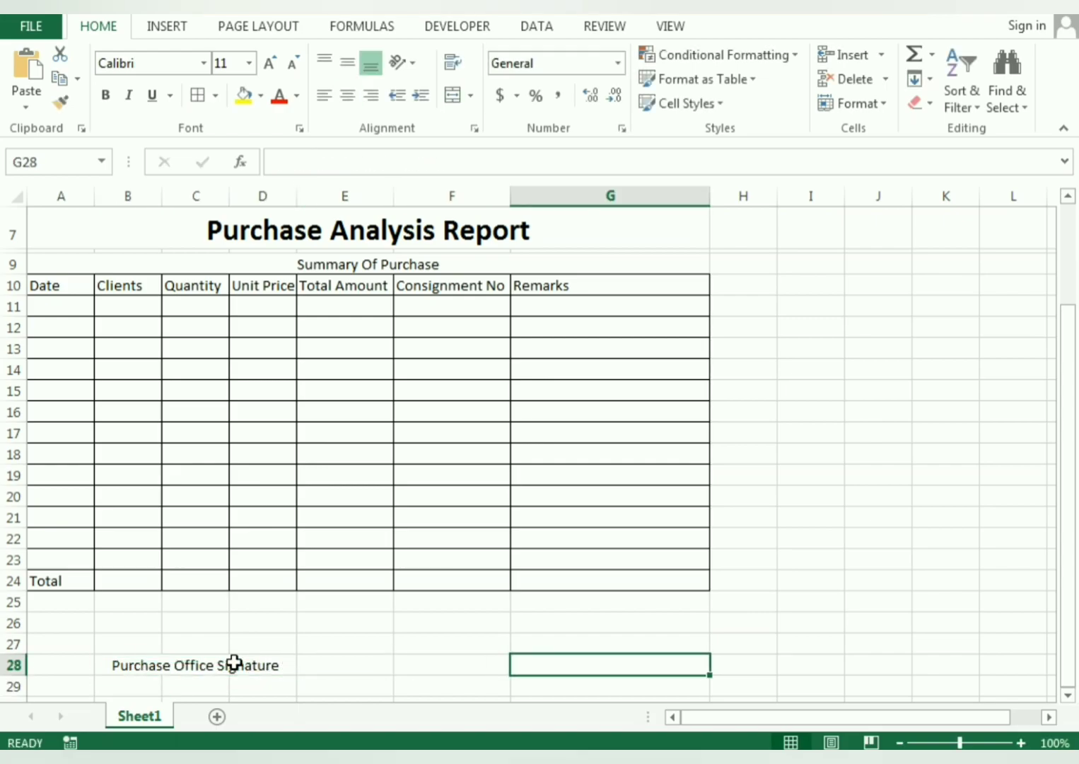
{"action": "type", "text": "Pu"}
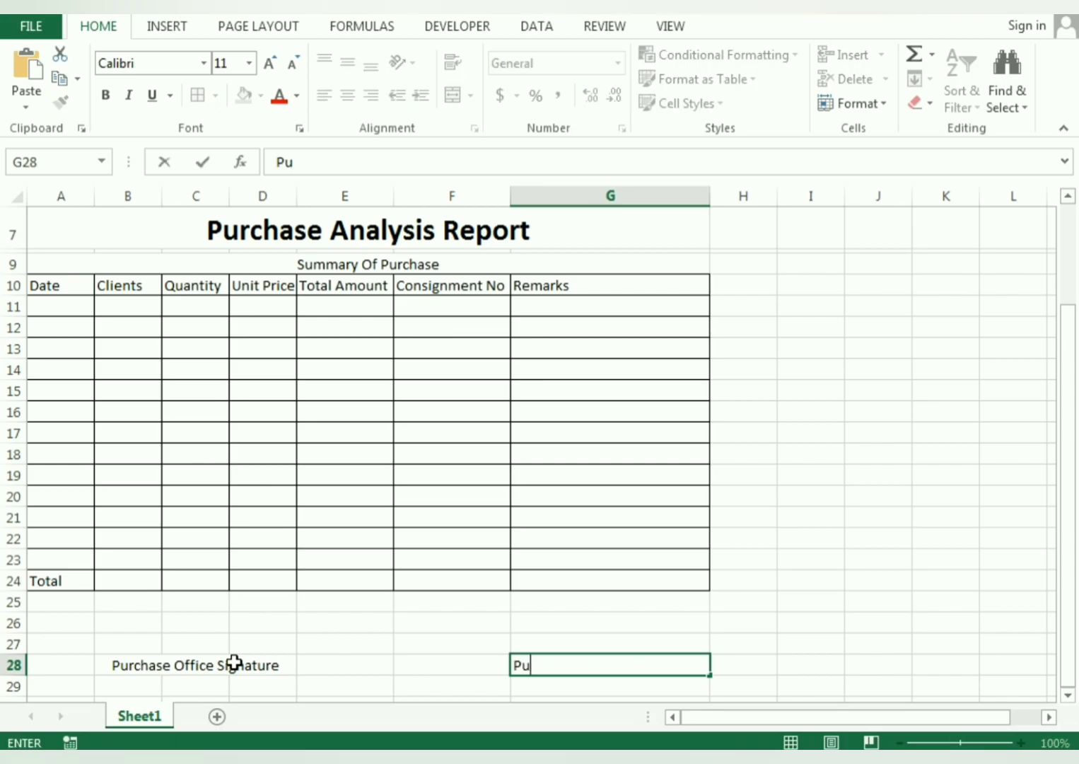
{"action": "type", "text": "rchase man"}
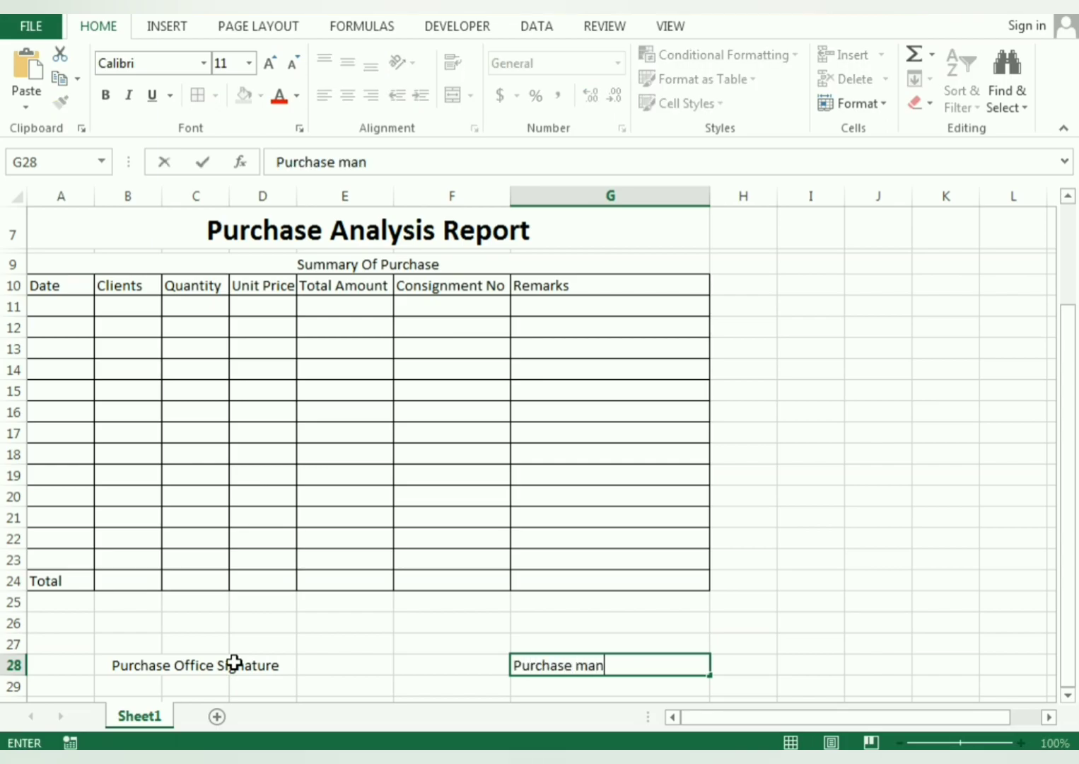
{"action": "key", "text": "BackSpace"}
{"action": "key", "text": "BackSpace"}
{"action": "key", "text": "BackSpace"}
{"action": "key", "text": "BackSpace"}
{"action": "type", "text": "Ma"}
{"action": "key", "text": "Return"}
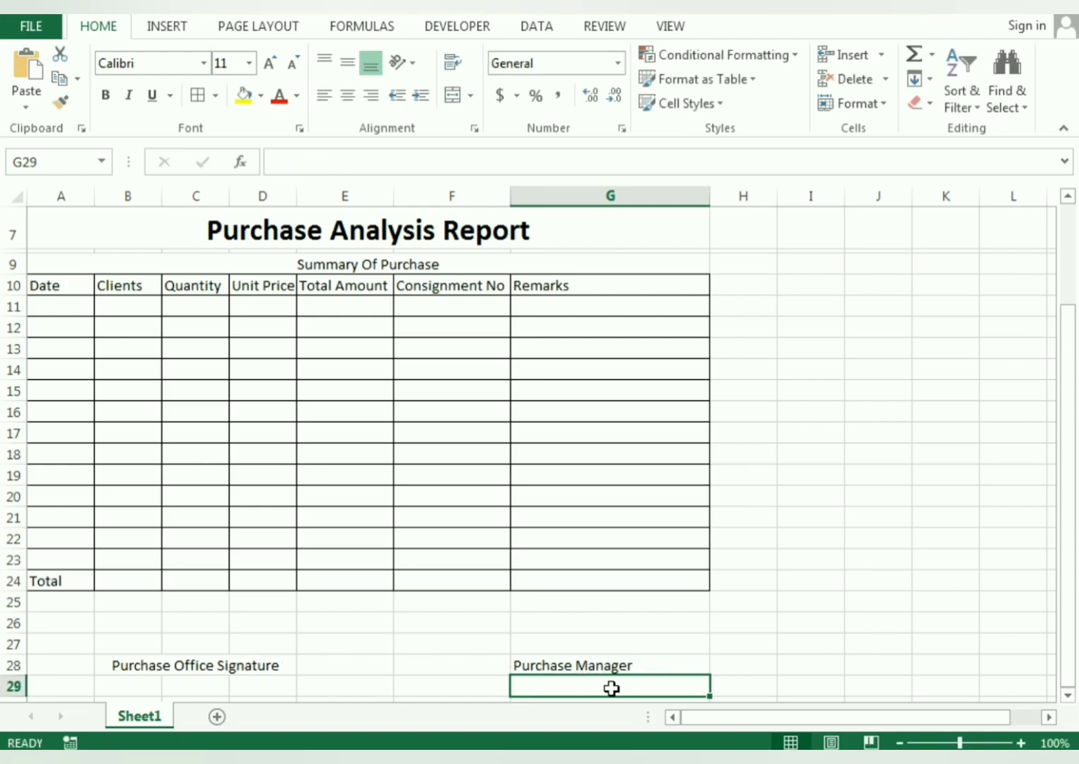
Center all report content in A1:G28 both horizontally and vertically
{"action": "left_click_drag", "start_coordinate": [976, 716], "coordinate": [813, 737]}
{"action": "left_click_drag", "start_coordinate": [562, 666], "coordinate": [9, 43]}
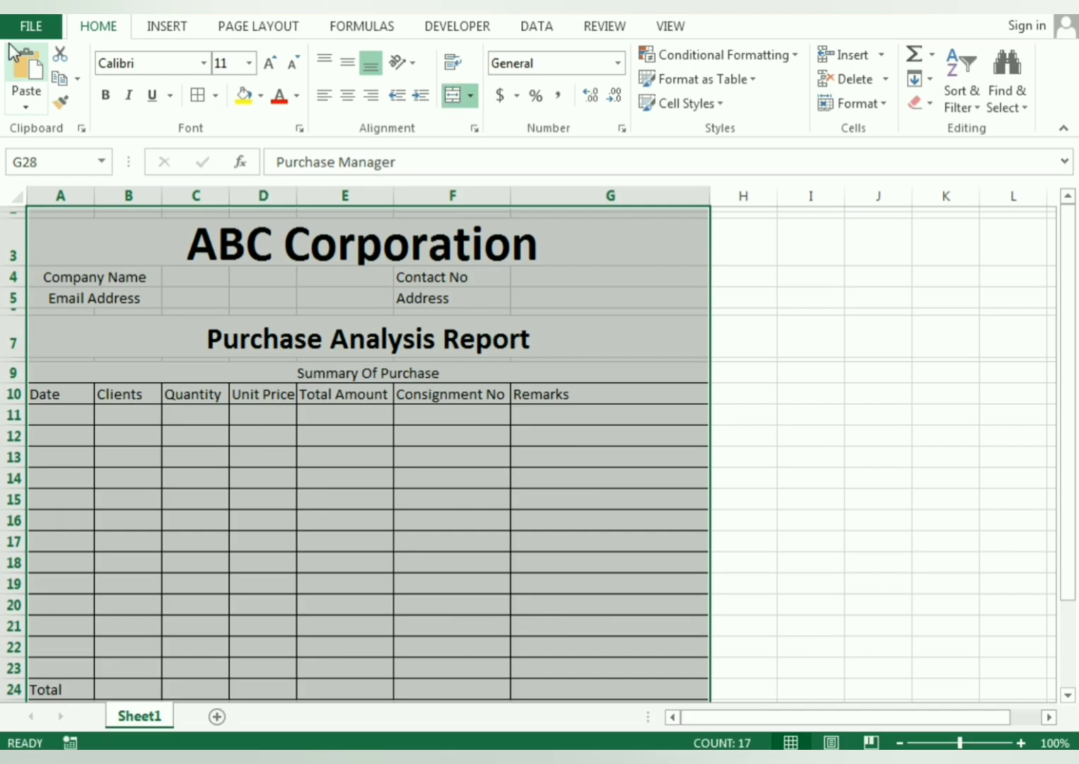
{"action": "left_click", "coordinate": [347, 65]}
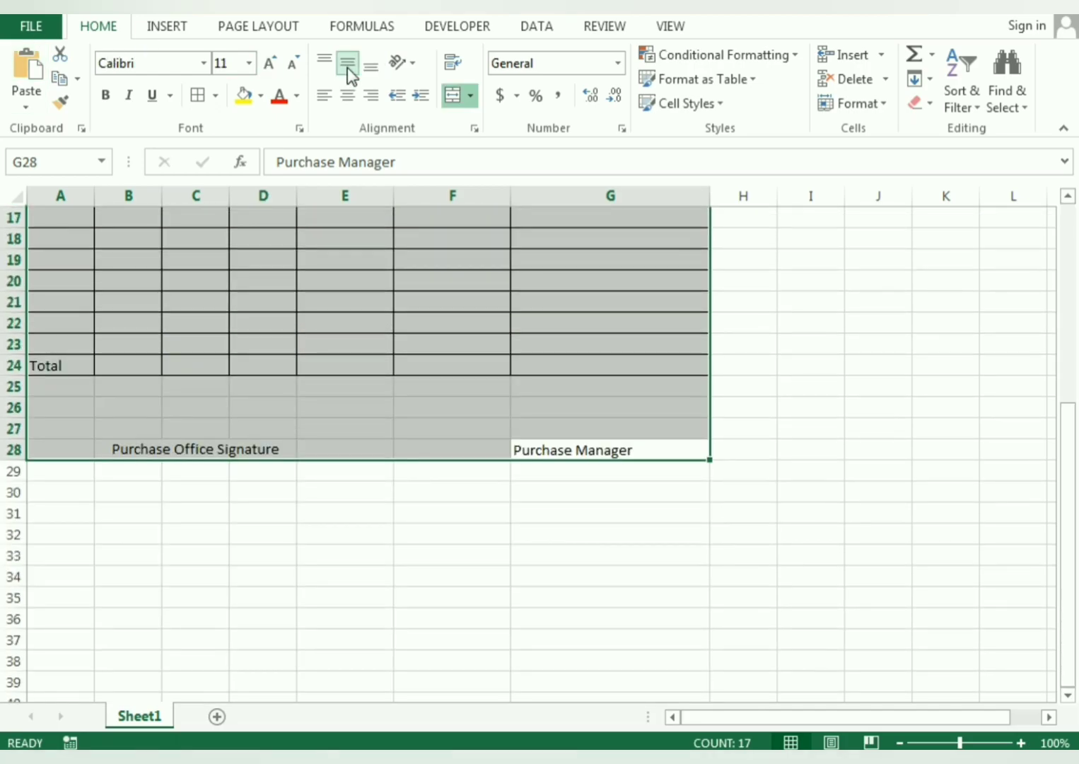
{"action": "left_click", "coordinate": [347, 95]}
{"action": "left_click_drag", "start_coordinate": [1069, 587], "coordinate": [1070, 389]}
{"action": "left_click", "coordinate": [903, 452]}
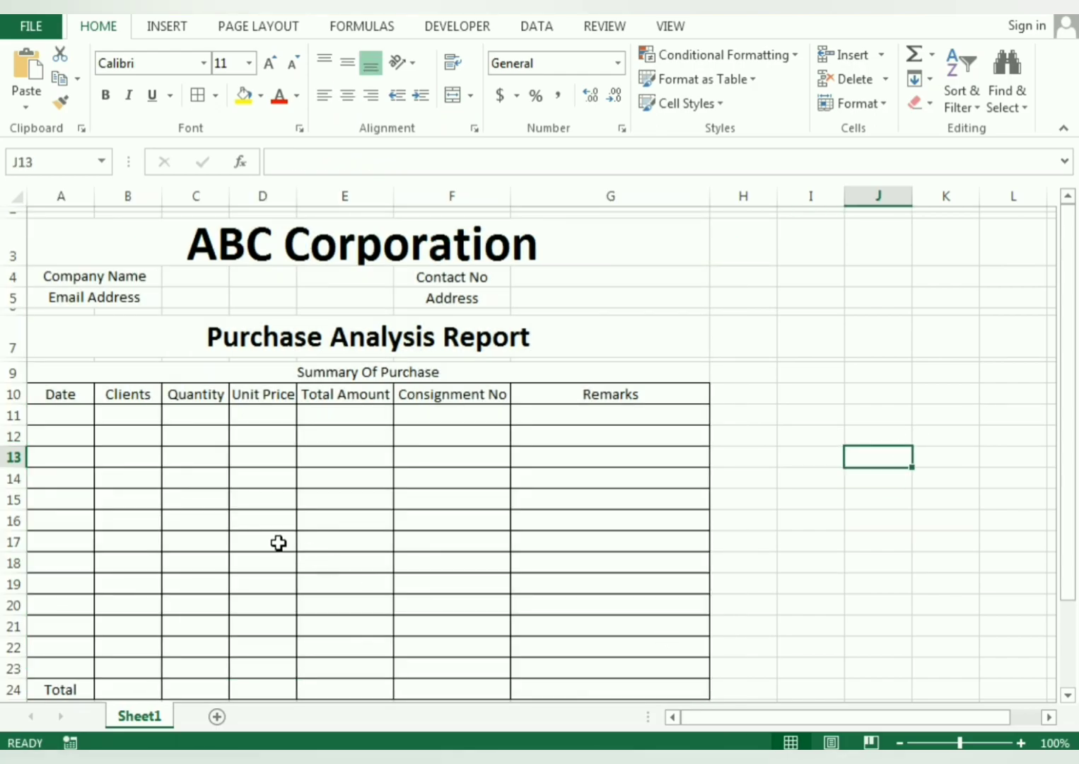
Insert a blank column before column A and shrink it to a thin left margin
{"action": "right_click", "coordinate": [61, 198]}
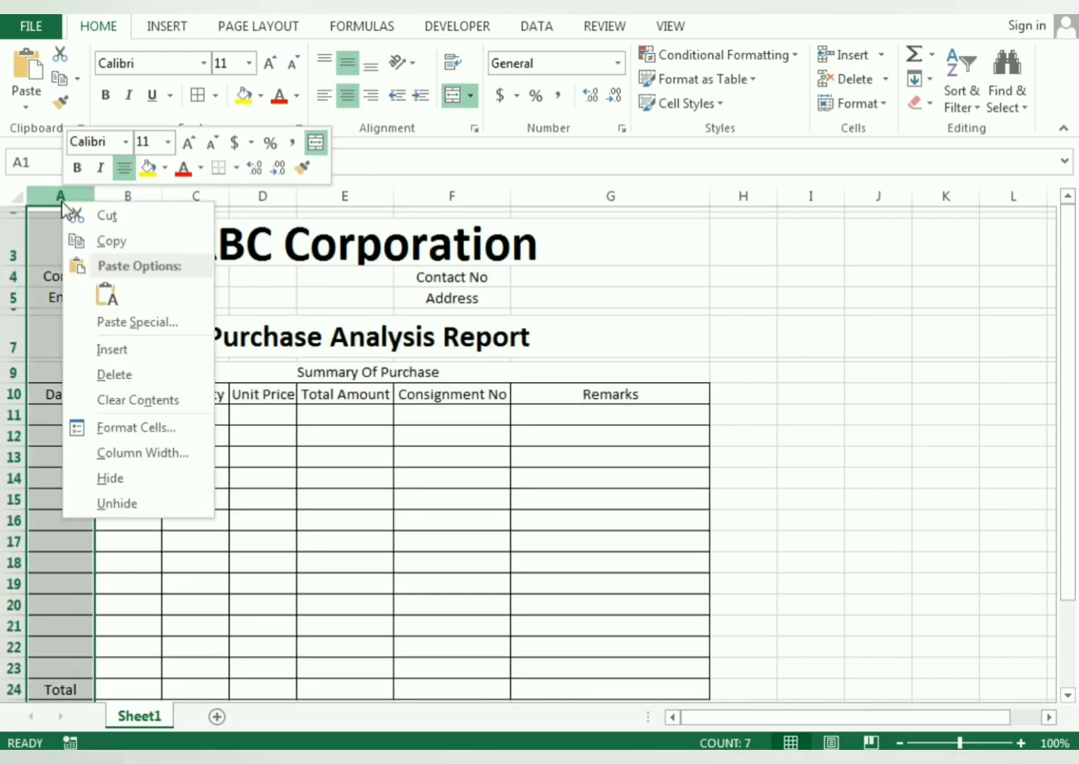
{"action": "left_click", "coordinate": [108, 349]}
{"action": "left_click_drag", "start_coordinate": [94, 196], "coordinate": [36, 192]}
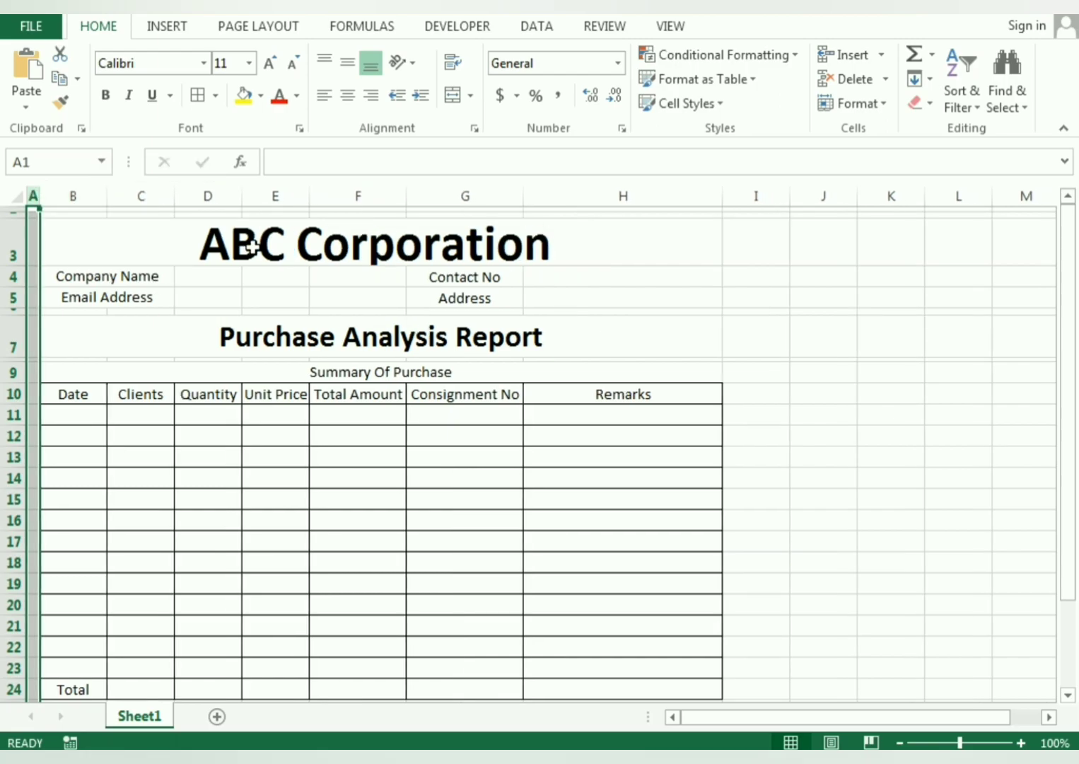
Widen the report columns B through H and slightly increase the height of title row 3
{"action": "left_click_drag", "start_coordinate": [175, 196], "coordinate": [189, 197]}
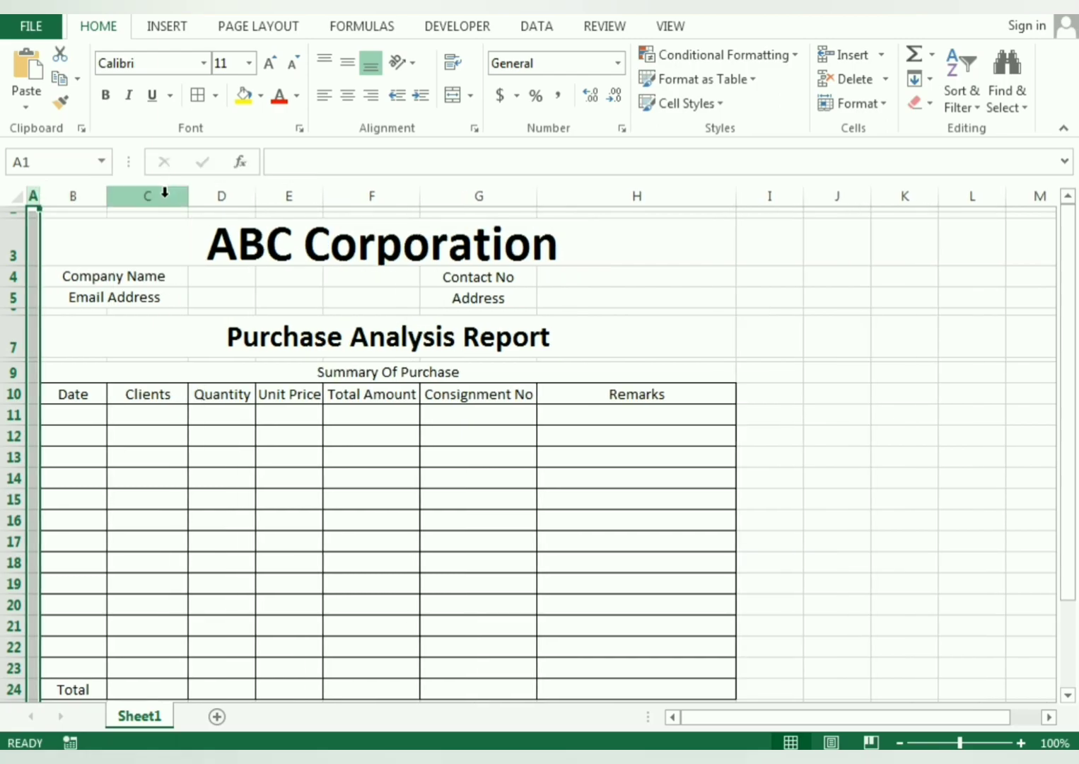
{"action": "left_click_drag", "start_coordinate": [113, 193], "coordinate": [115, 195]}
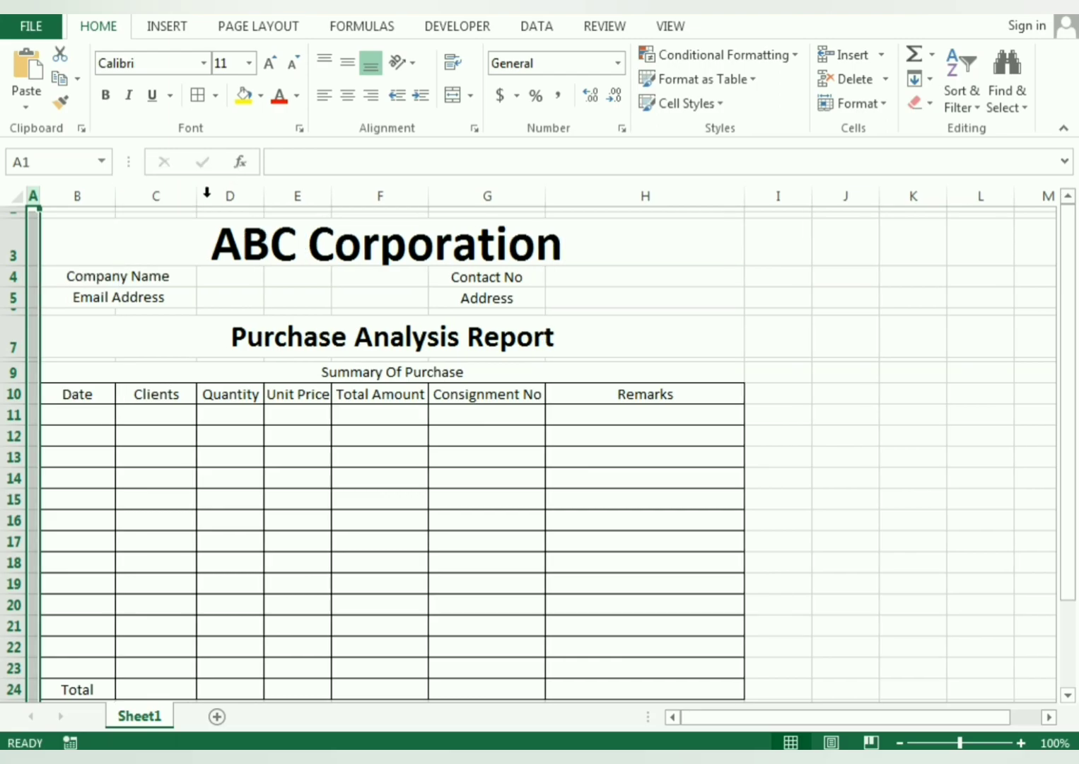
{"action": "left_click_drag", "start_coordinate": [201, 198], "coordinate": [256, 206]}
{"action": "left_click_drag", "start_coordinate": [322, 199], "coordinate": [381, 204]}
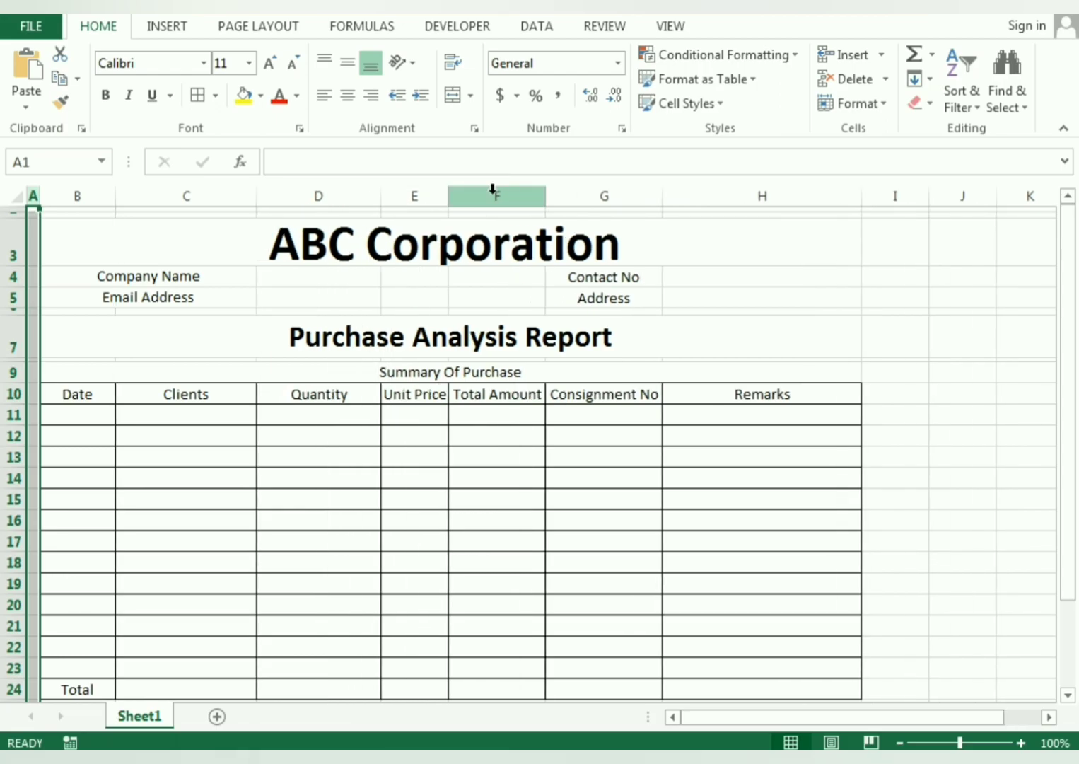
{"action": "left_click_drag", "start_coordinate": [446, 202], "coordinate": [494, 202]}
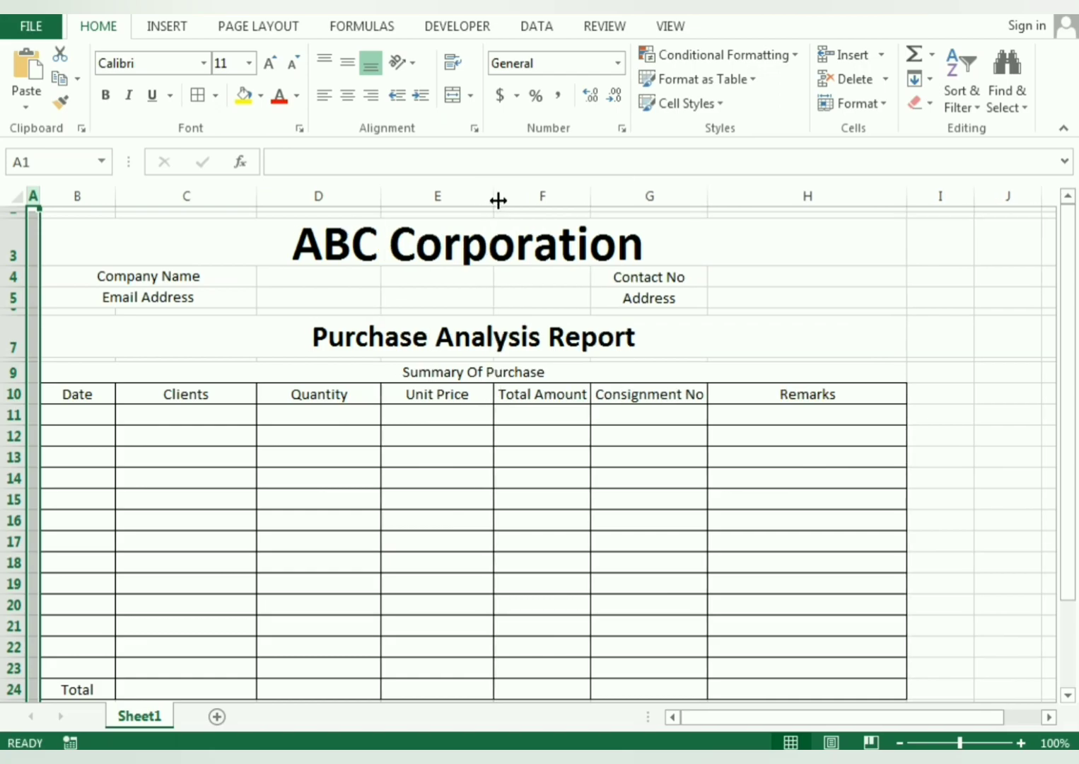
{"action": "left_click_drag", "start_coordinate": [591, 201], "coordinate": [629, 200]}
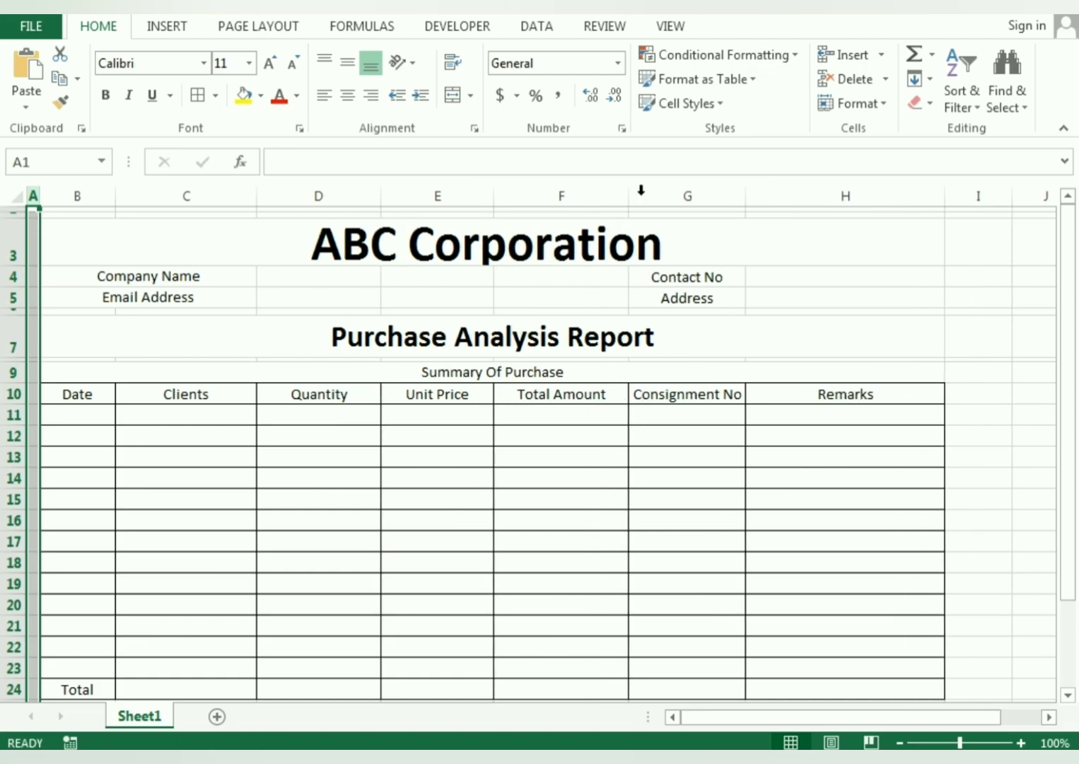
{"action": "left_click_drag", "start_coordinate": [744, 199], "coordinate": [762, 200]}
{"action": "left_click_drag", "start_coordinate": [961, 198], "coordinate": [1025, 203]}
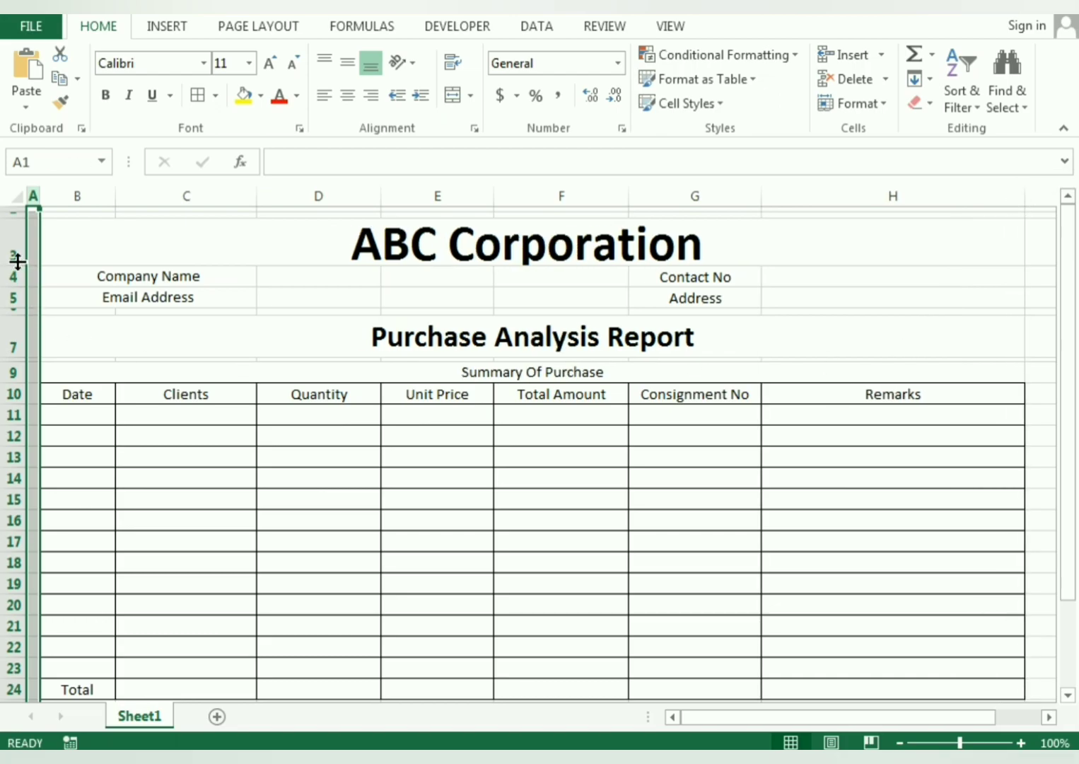
{"action": "left_click_drag", "start_coordinate": [17, 265], "coordinate": [17, 271]}
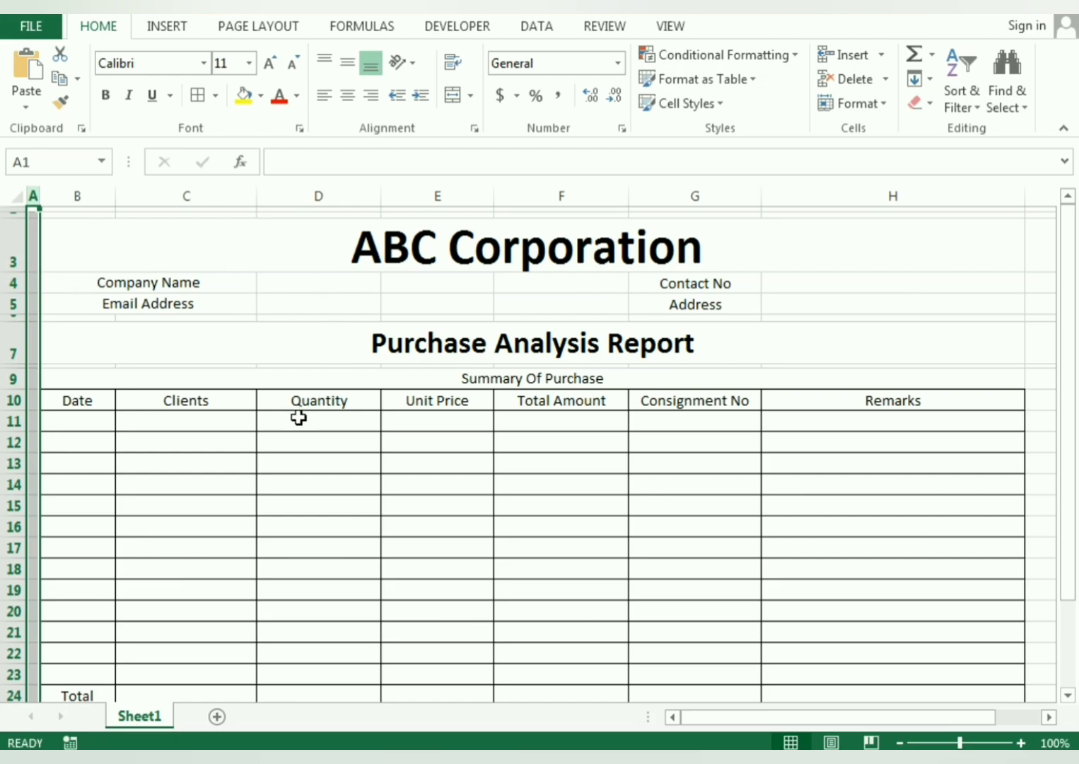
Apply all borders to the Summary Of Purchase and Purchase Analysis Report headings and to the detail blocks B4:D5 and G4:H5
{"action": "left_click", "coordinate": [106, 387]}
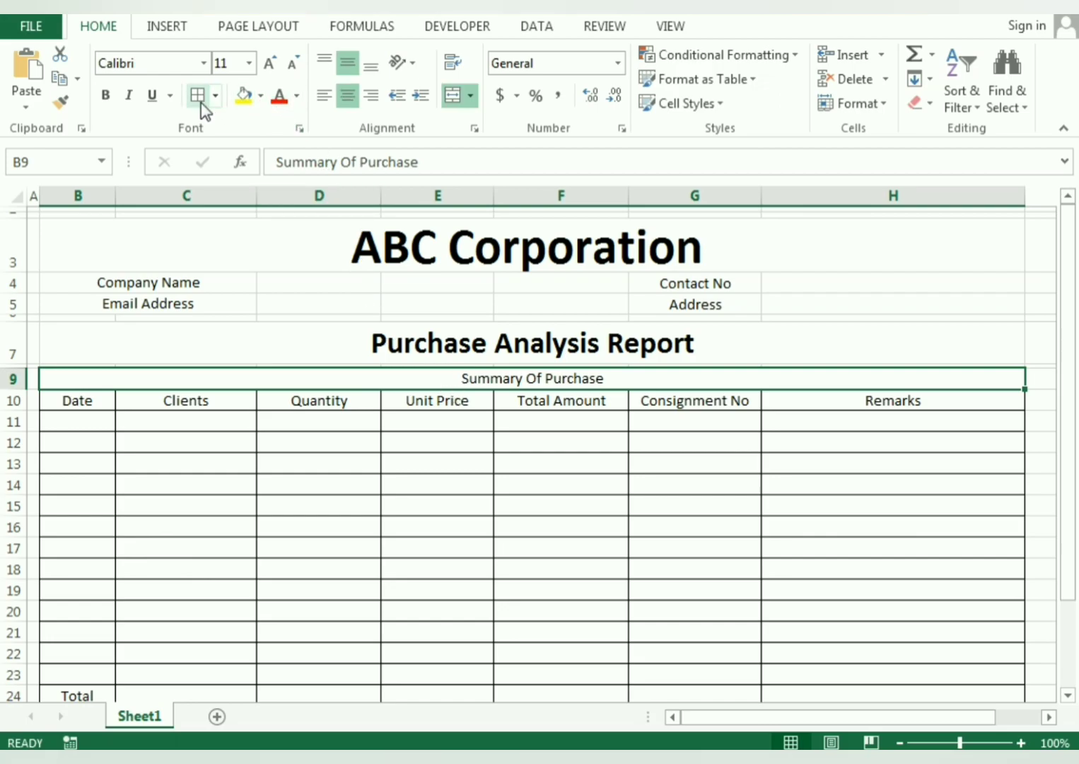
{"action": "left_click", "coordinate": [244, 331]}
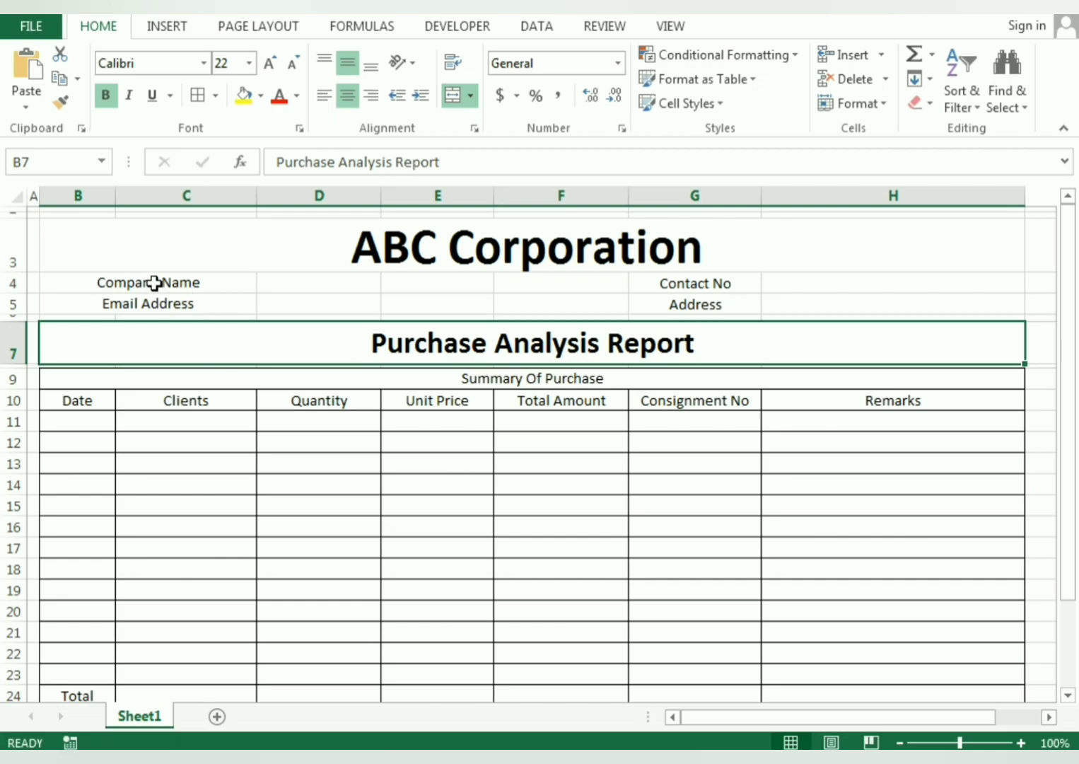
{"action": "left_click_drag", "start_coordinate": [153, 282], "coordinate": [328, 304]}
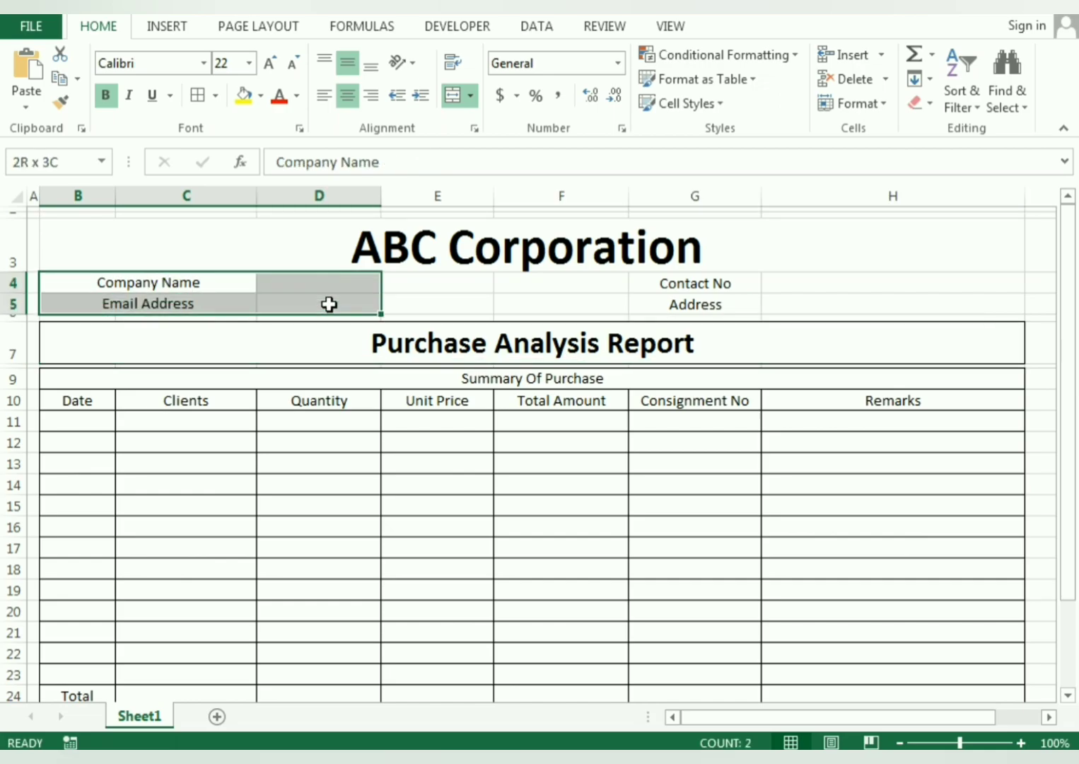
{"action": "left_click", "coordinate": [201, 98]}
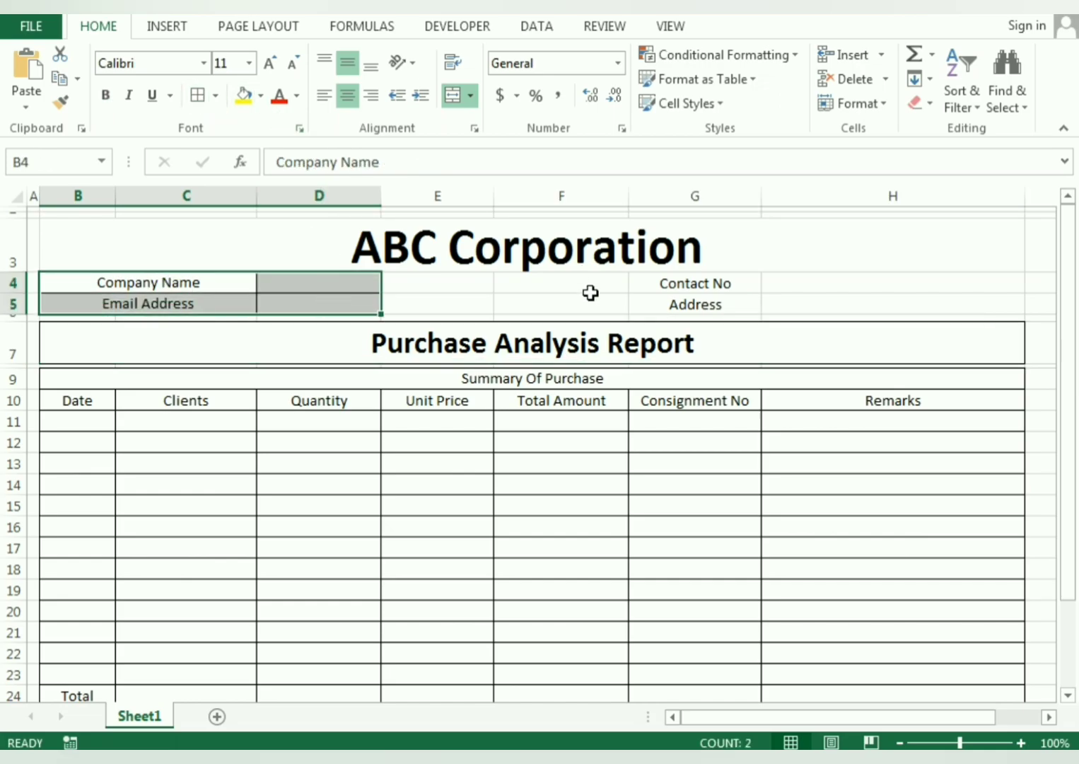
{"action": "left_click", "coordinate": [590, 285]}
{"action": "left_click_drag", "start_coordinate": [712, 279], "coordinate": [822, 311]}
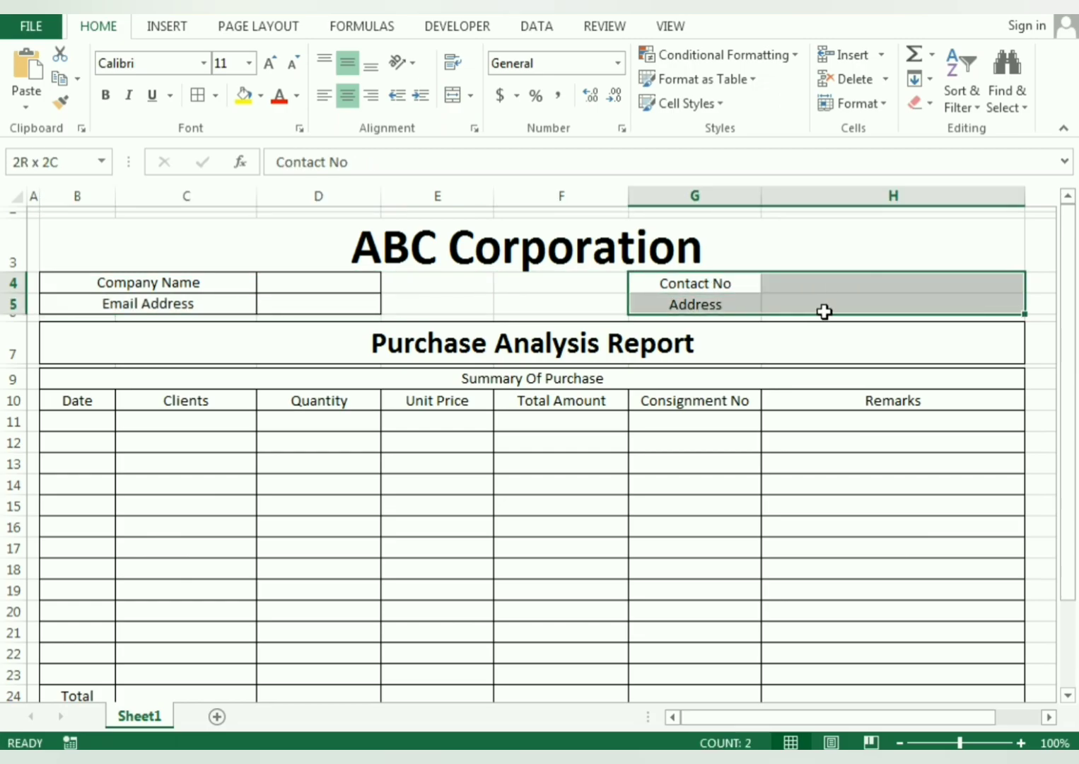
{"action": "left_click", "coordinate": [198, 95]}
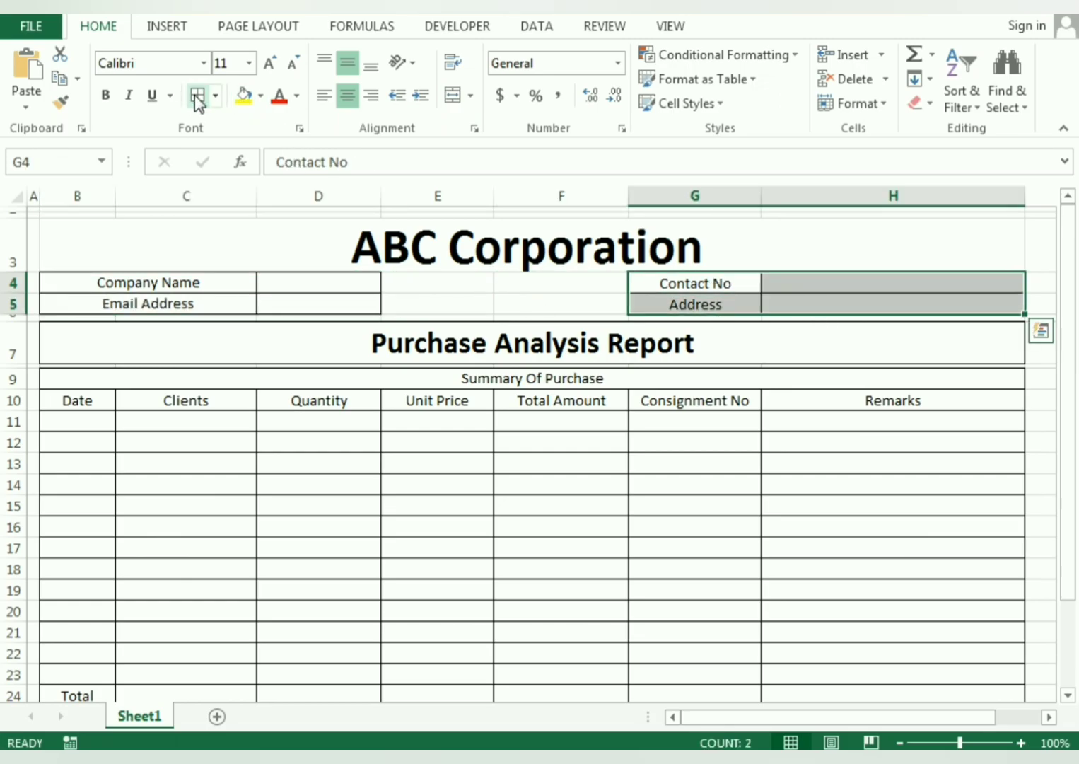
Apply a thick box border around the ABC Corporation title in row 3
{"action": "left_click", "coordinate": [264, 238]}
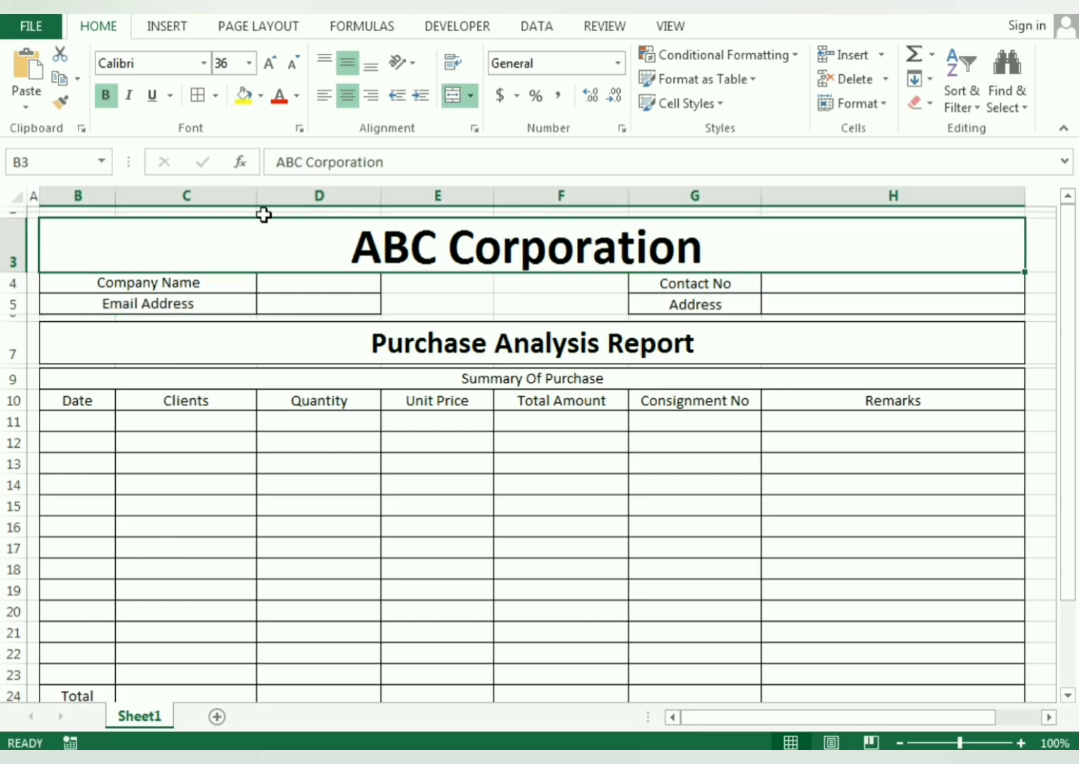
{"action": "left_click", "coordinate": [215, 95]}
{"action": "left_click", "coordinate": [226, 324]}
{"action": "left_click", "coordinate": [682, 382]}
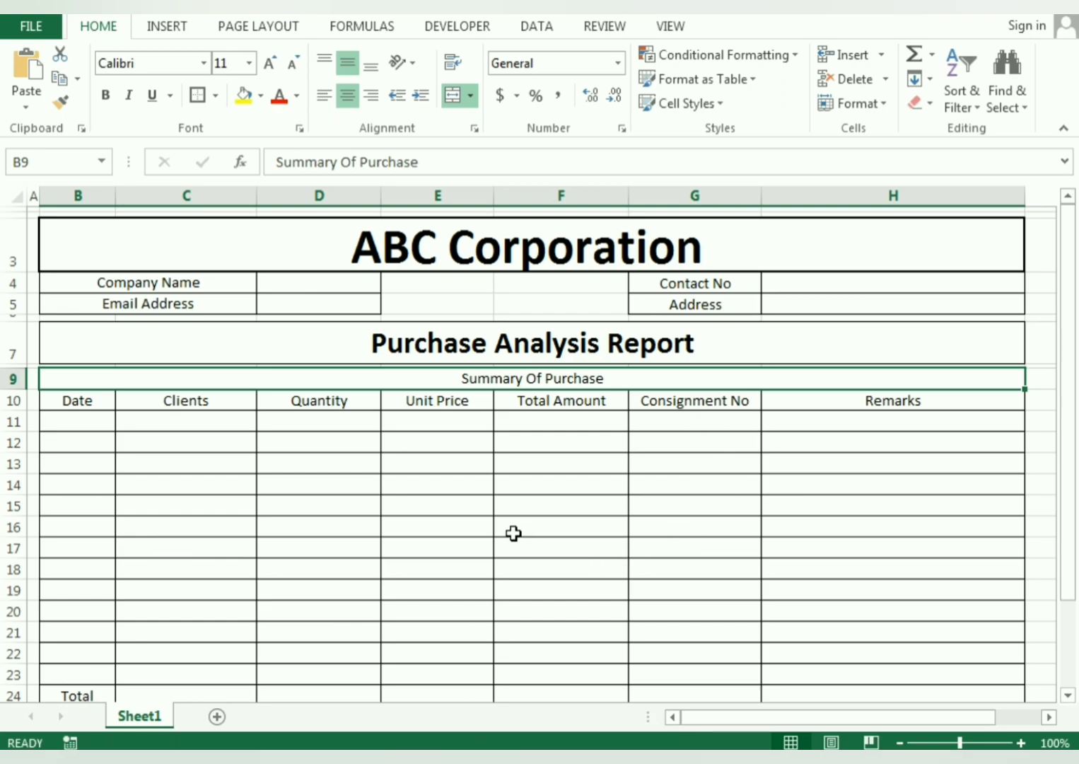
Turn off the display of gridlines on the worksheet
{"action": "left_click", "coordinate": [175, 32]}
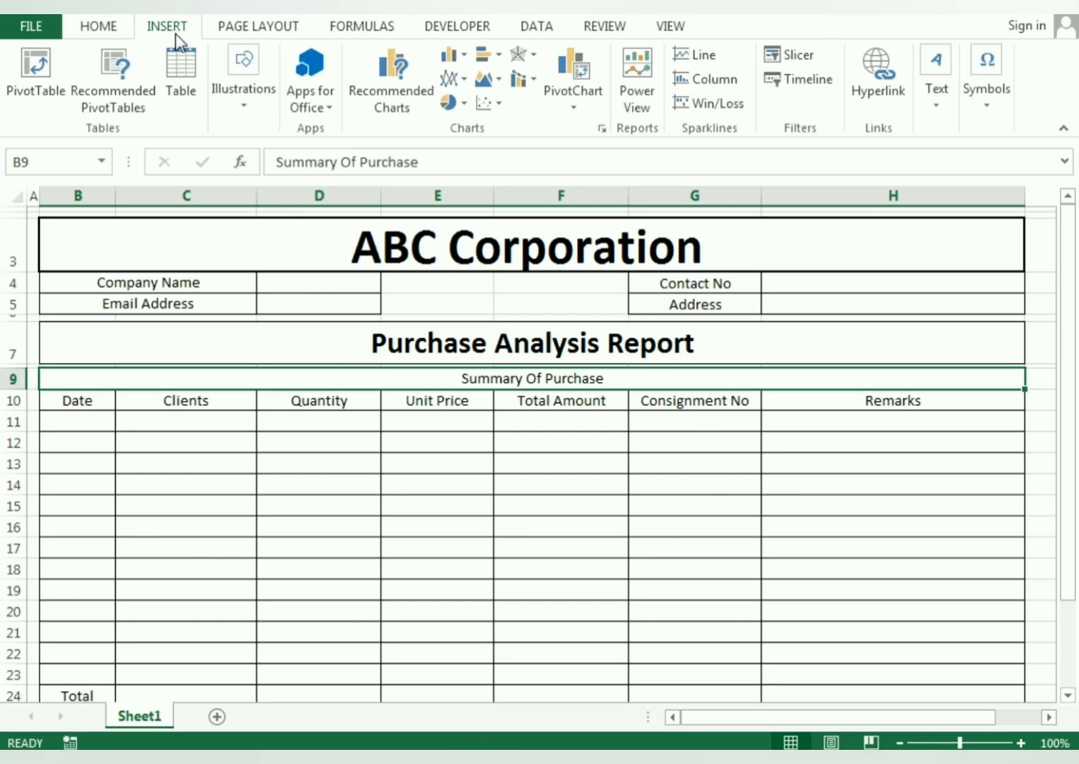
{"action": "left_click", "coordinate": [294, 32]}
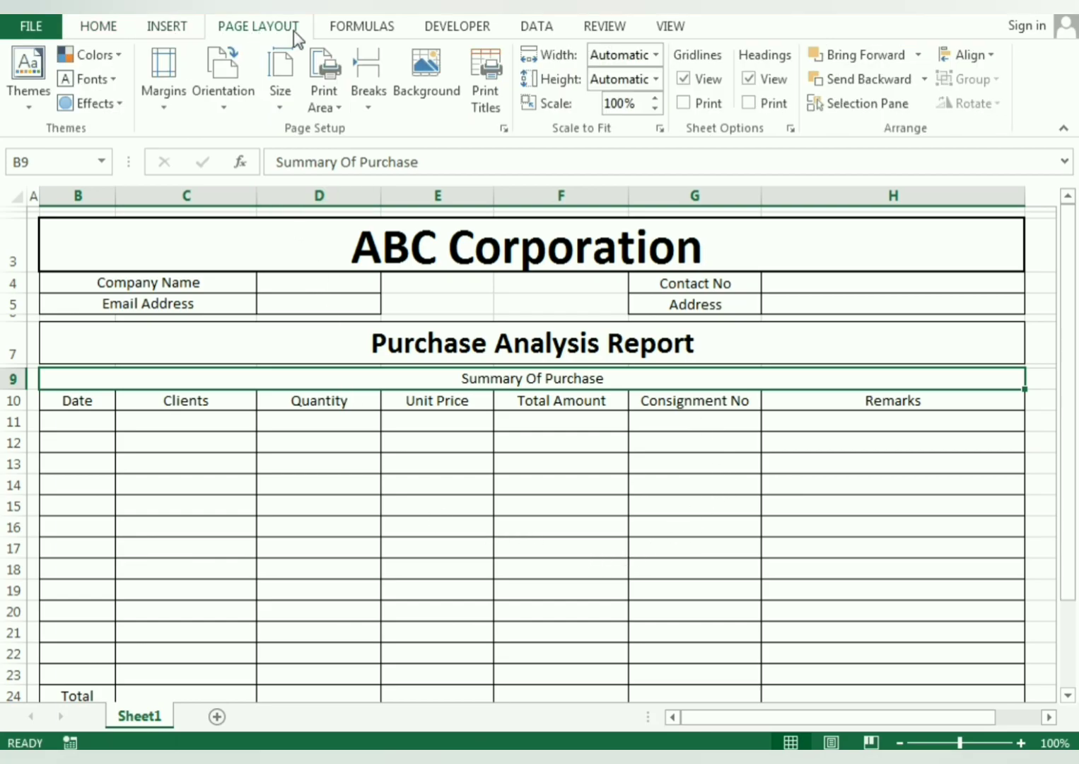
{"action": "left_click", "coordinate": [682, 79]}
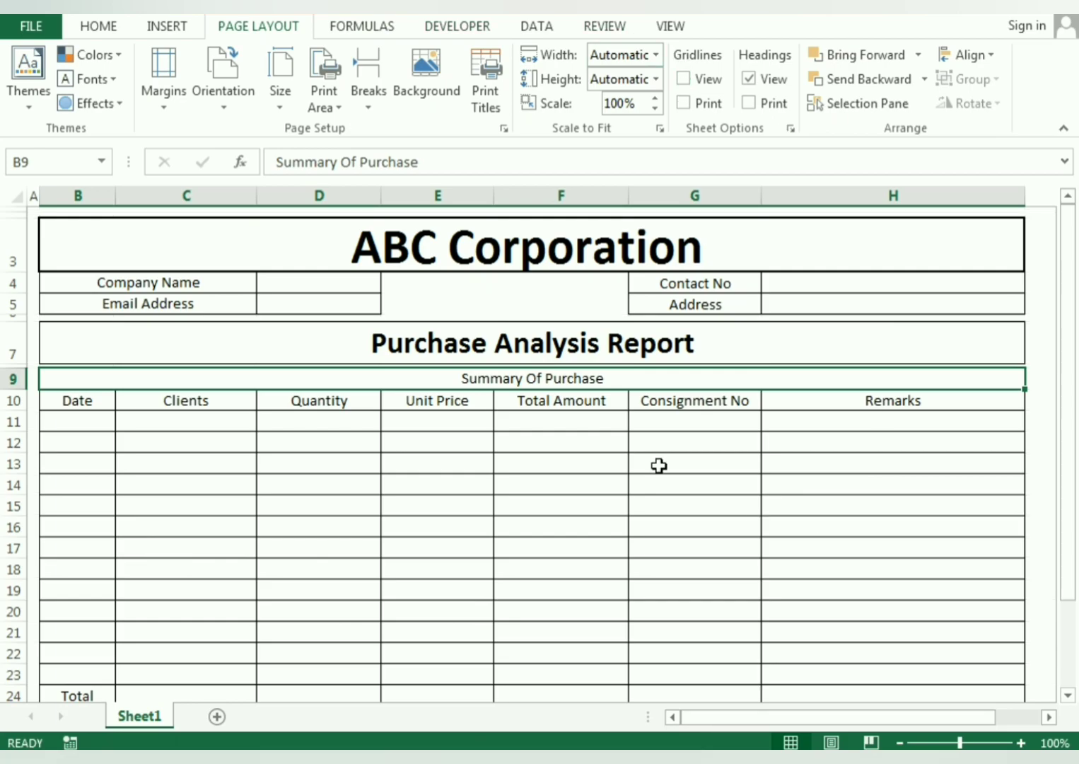
{"action": "left_click", "coordinate": [975, 404]}
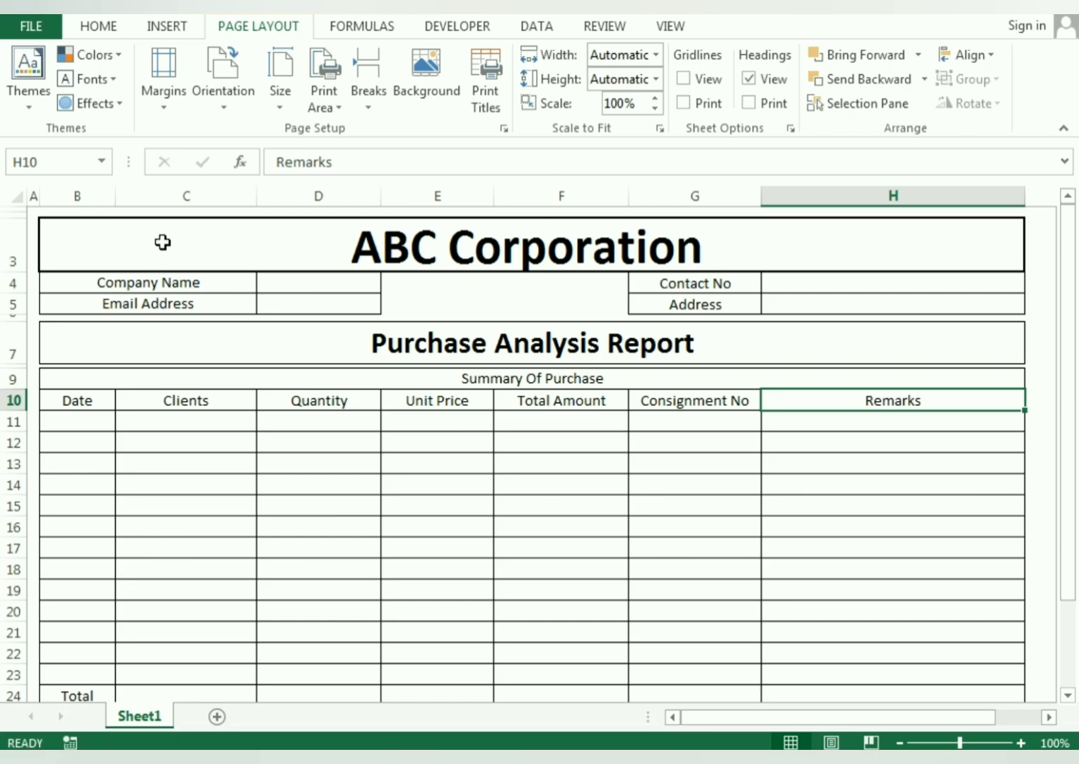
Fill the ABC Corporation title in row 3 with standard green and slightly increase the row's height
{"action": "left_click", "coordinate": [180, 256]}
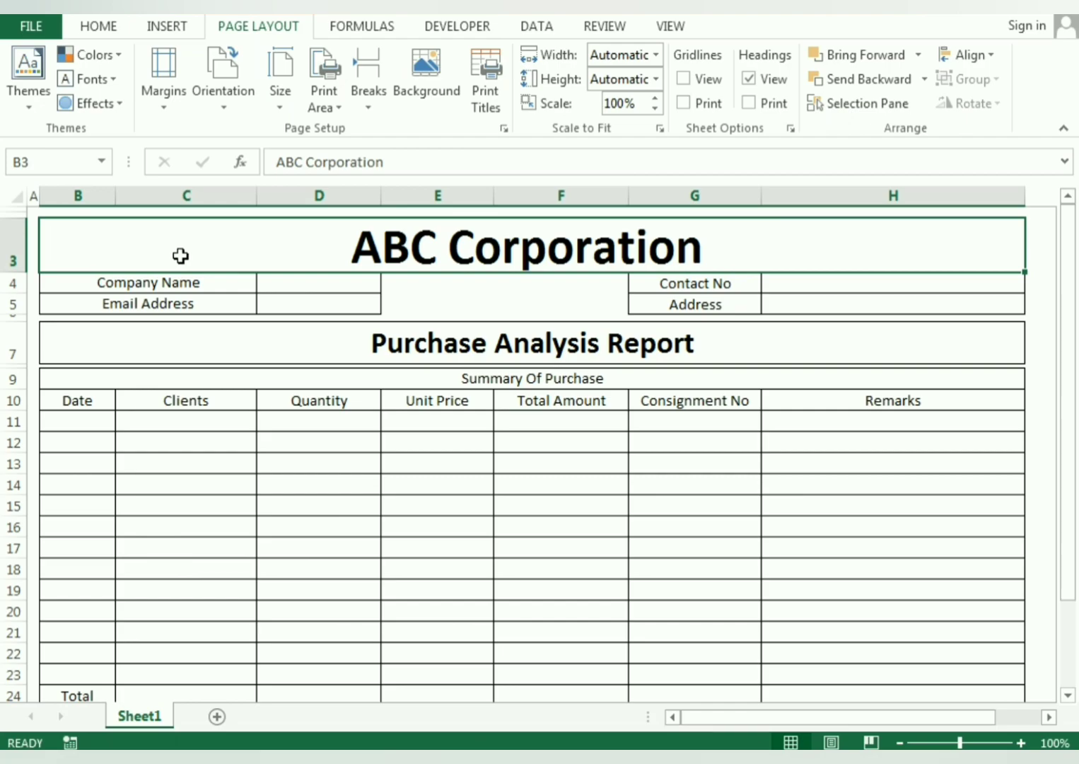
{"action": "left_click", "coordinate": [99, 27]}
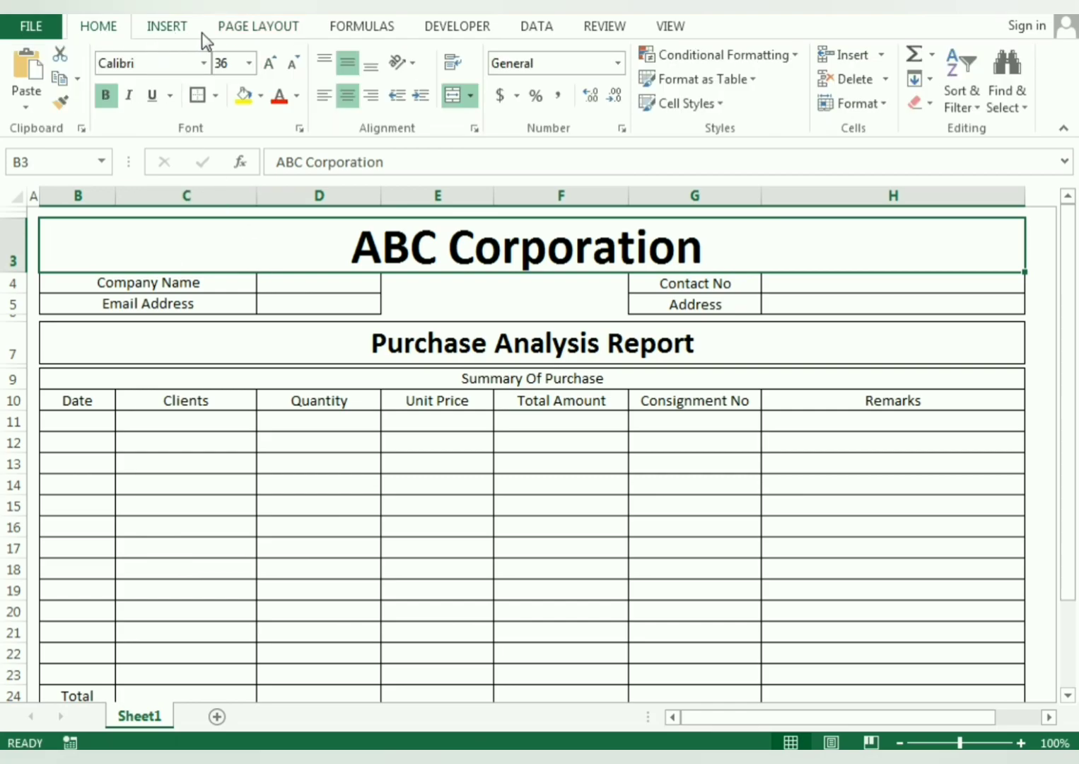
{"action": "left_click", "coordinate": [261, 95]}
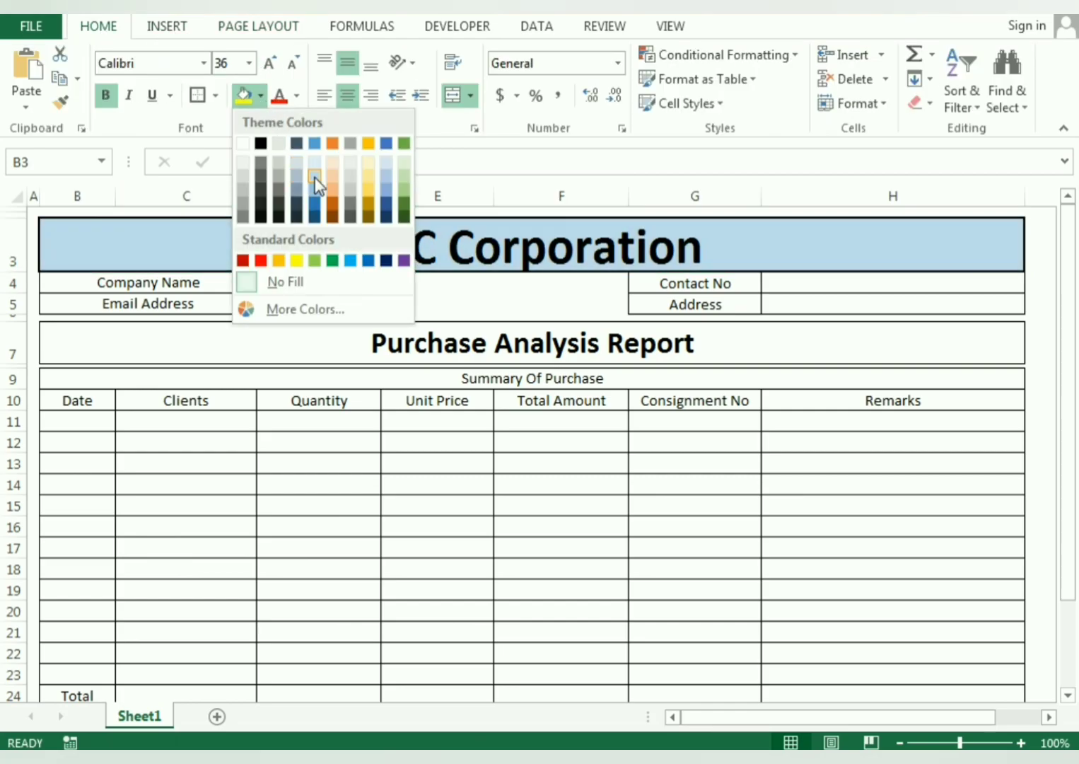
{"action": "left_click", "coordinate": [332, 260]}
{"action": "left_click_drag", "start_coordinate": [12, 271], "coordinate": [12, 286]}
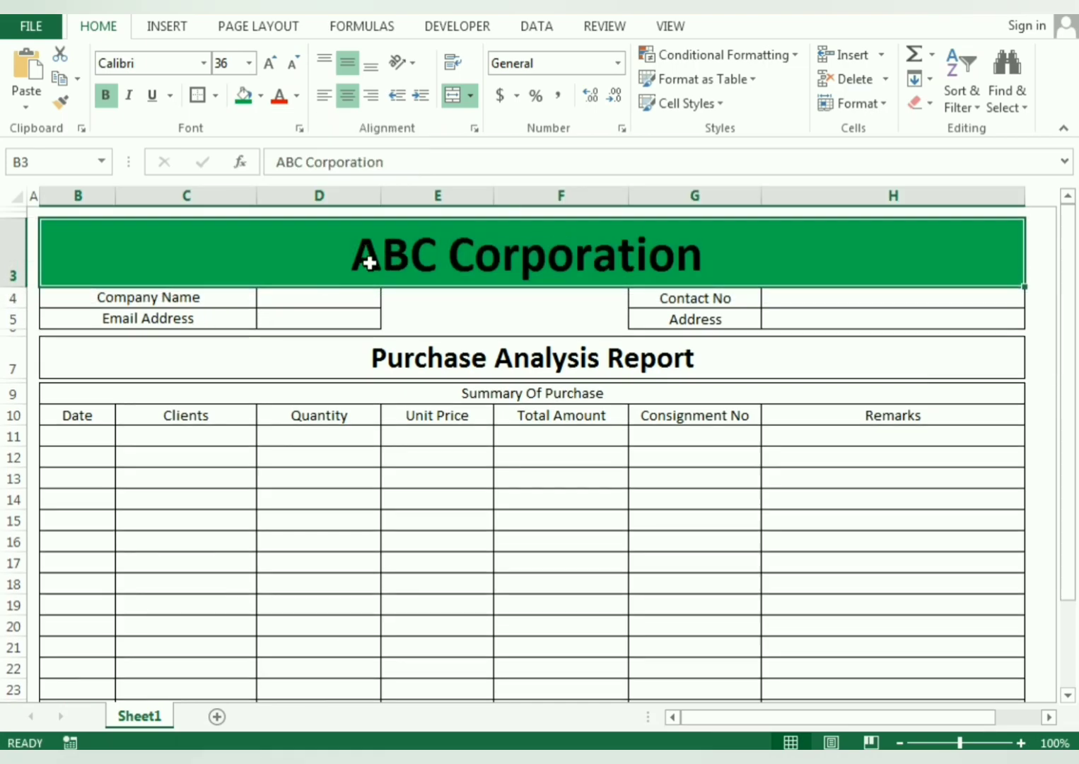
Format the ABC Corporation title text as Aharoni, size 48, in white
{"action": "left_click", "coordinate": [270, 65]}
{"action": "left_click", "coordinate": [203, 63]}
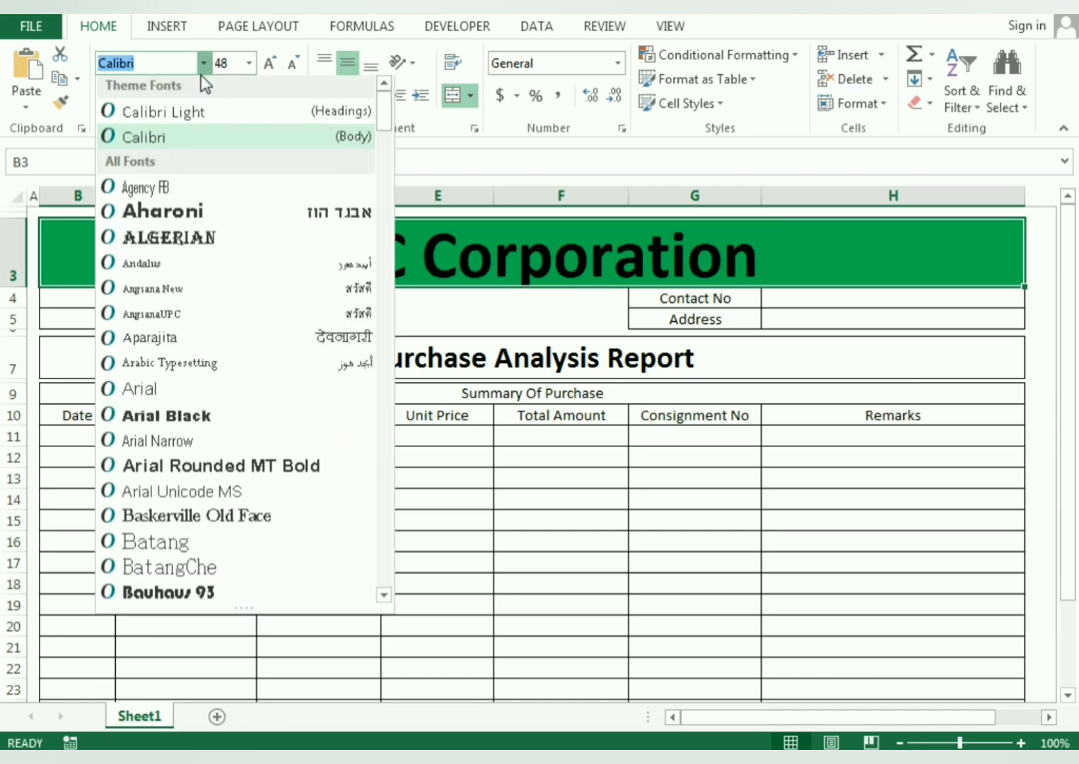
{"action": "left_click", "coordinate": [141, 210]}
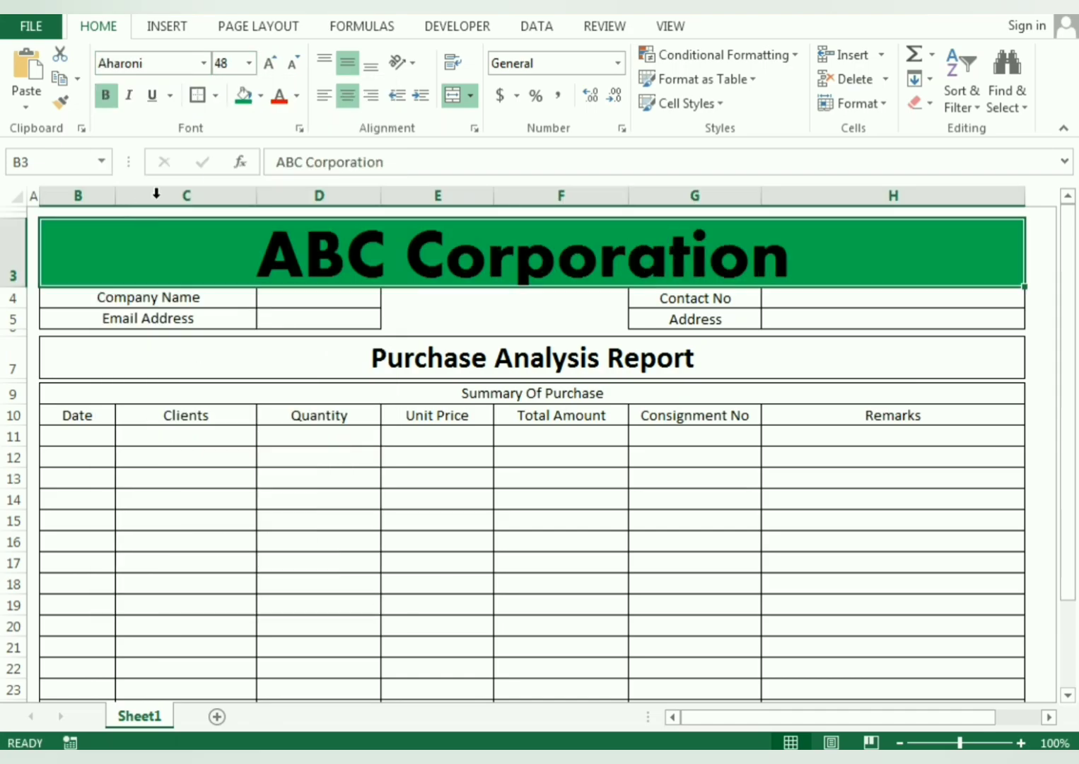
{"action": "left_click", "coordinate": [296, 96]}
{"action": "left_click", "coordinate": [281, 167]}
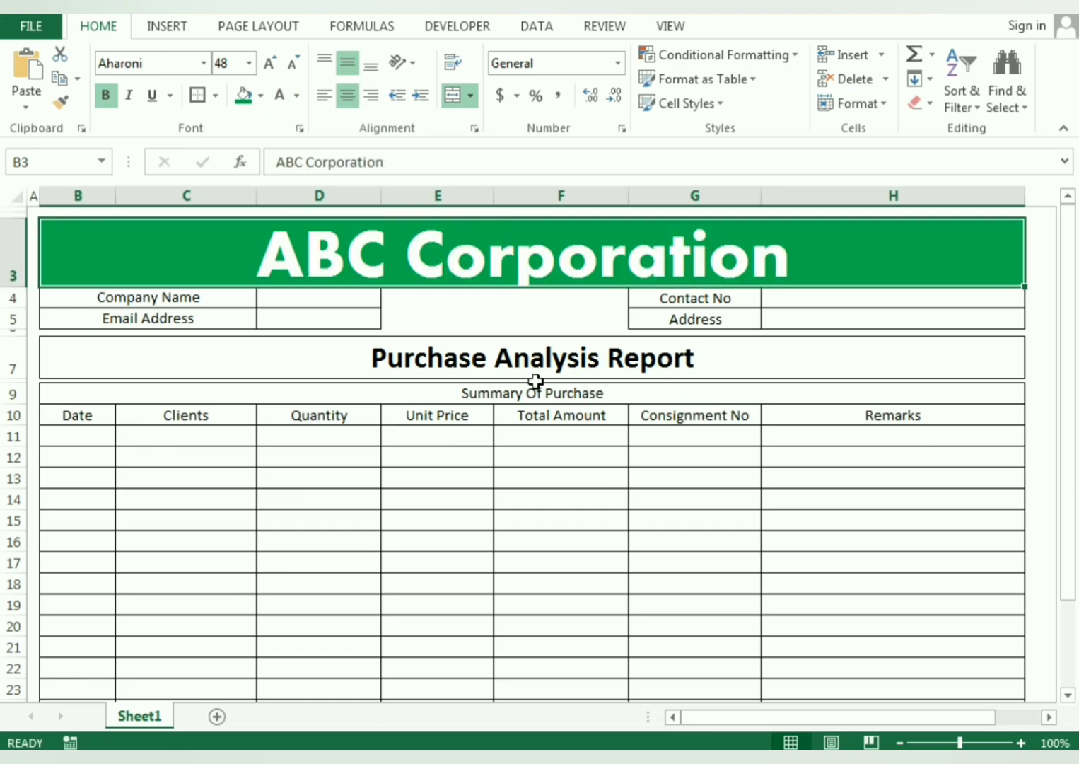
Fill the company detail blocks B4:D5 and G4:H5 with the lightest theme blue
{"action": "left_click", "coordinate": [235, 333]}
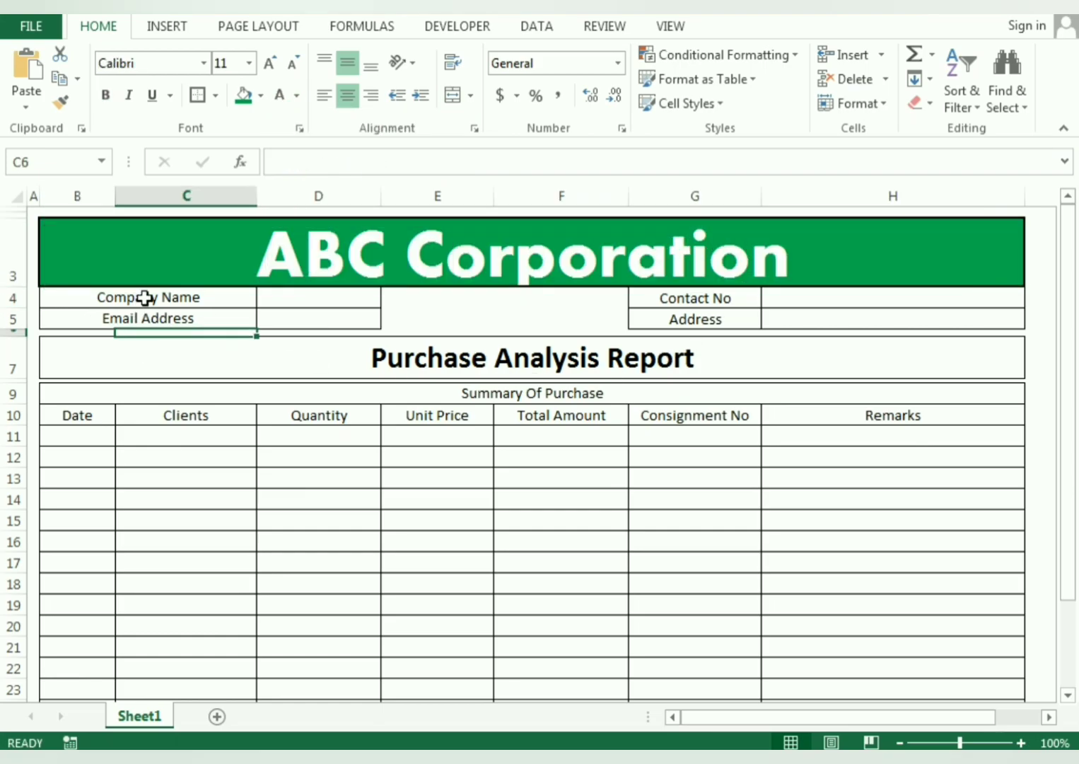
{"action": "left_click_drag", "start_coordinate": [165, 297], "coordinate": [276, 303]}
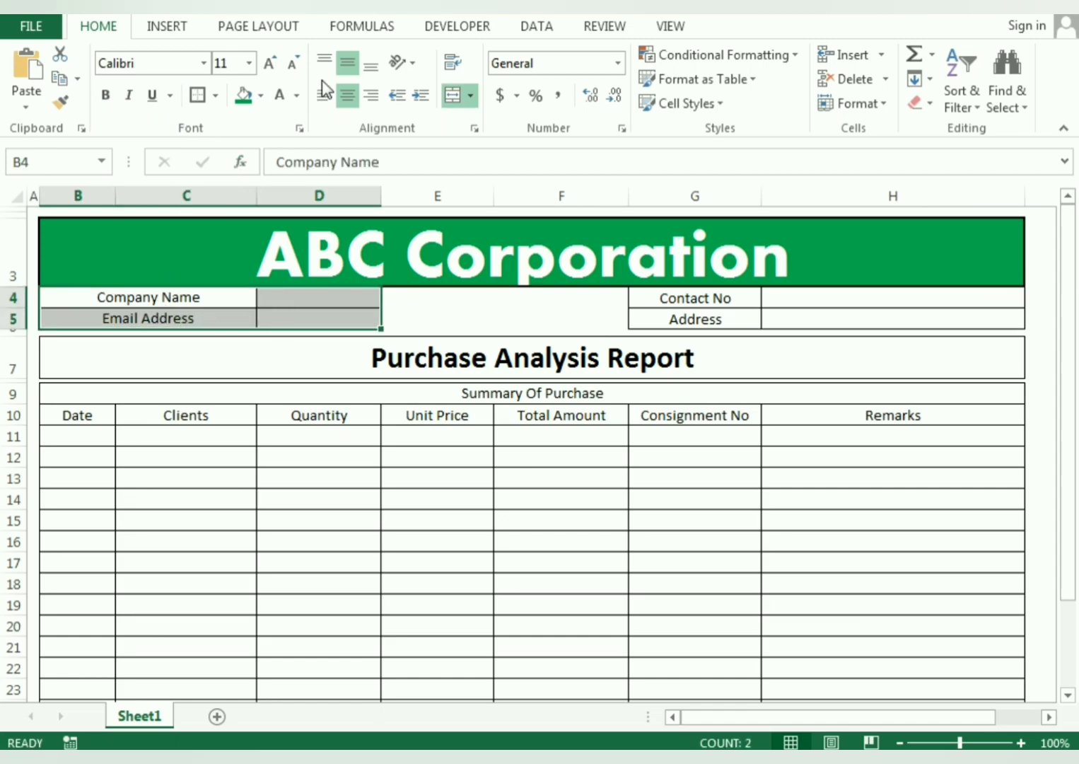
{"action": "left_click", "coordinate": [261, 96]}
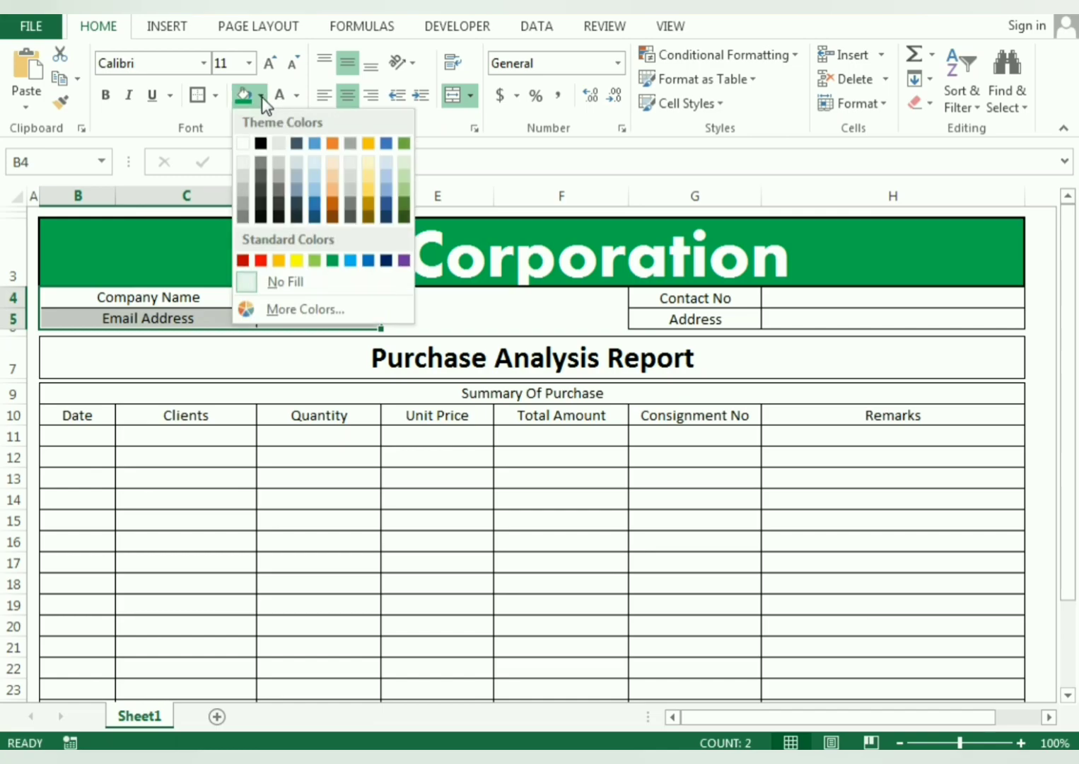
{"action": "left_click", "coordinate": [313, 162]}
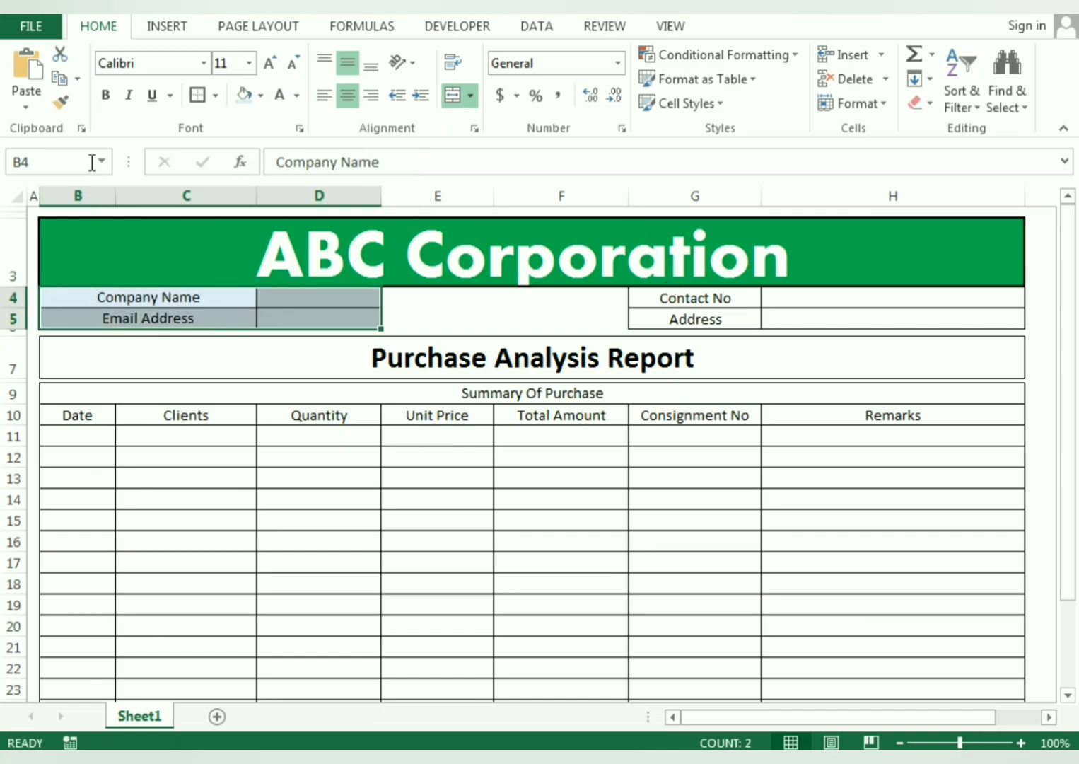
{"action": "left_click_drag", "start_coordinate": [668, 302], "coordinate": [846, 321]}
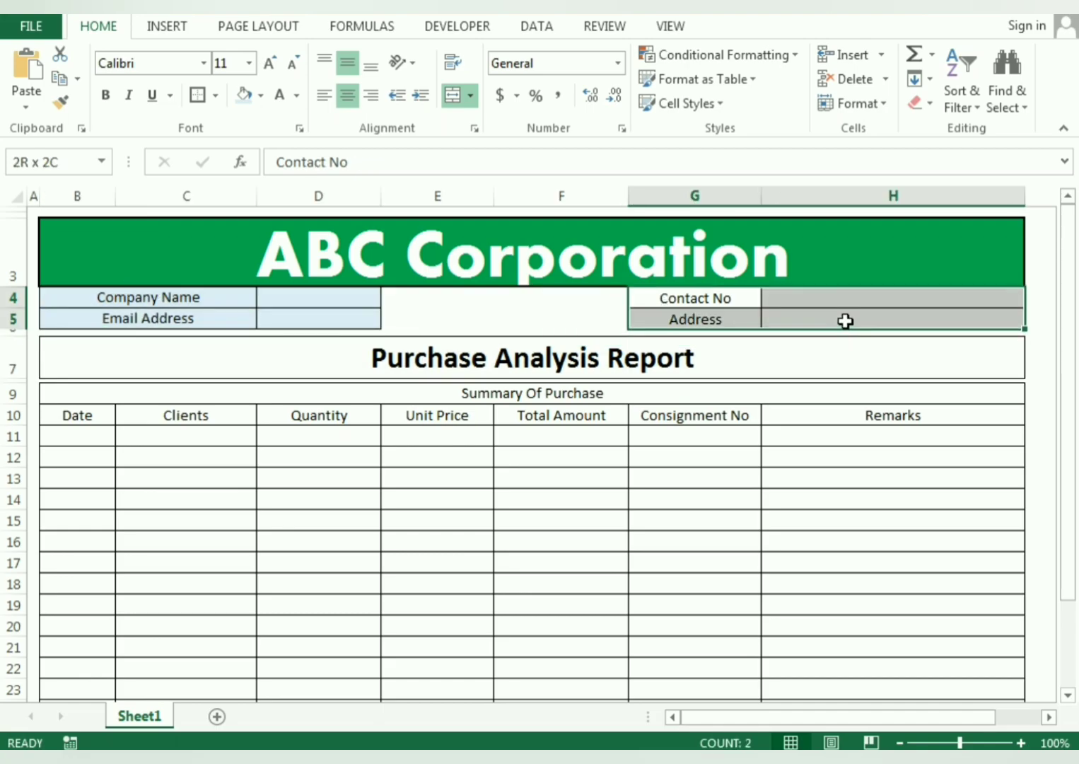
{"action": "left_click", "coordinate": [242, 95]}
{"action": "left_click", "coordinate": [714, 331]}
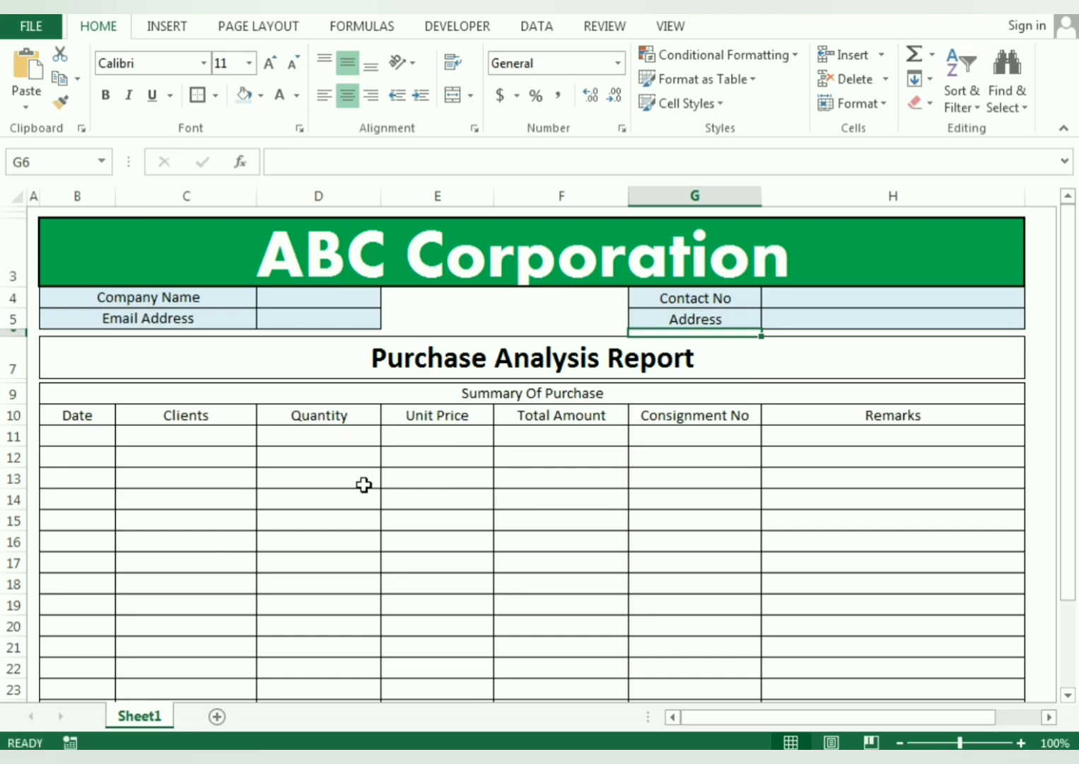
Format the Summary Of Purchase heading in row 9 as bold, size 16, with an orange fill
{"action": "left_click", "coordinate": [190, 395]}
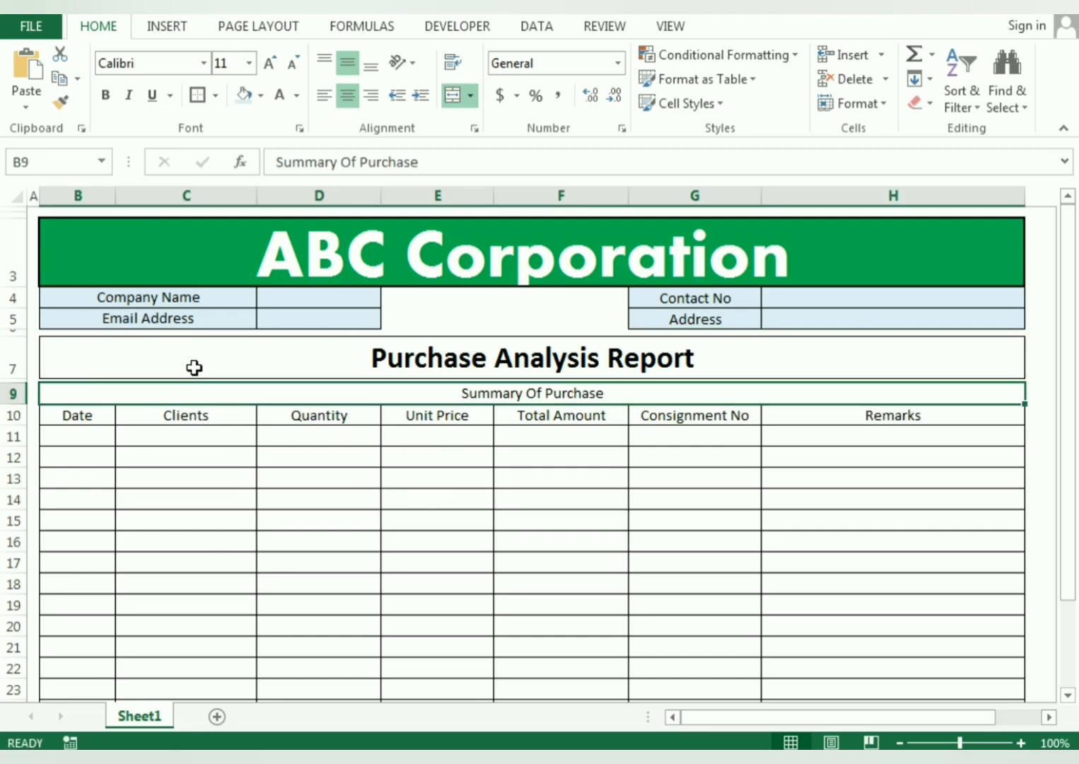
{"action": "left_click", "coordinate": [107, 99]}
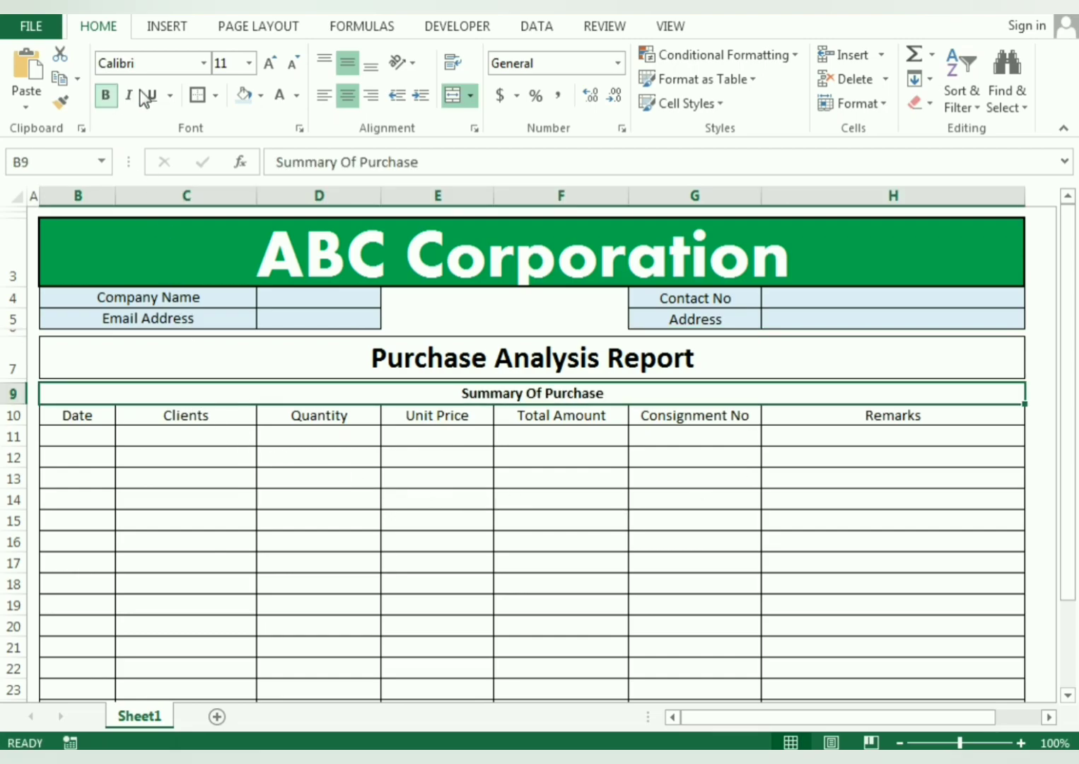
{"action": "left_click", "coordinate": [261, 94]}
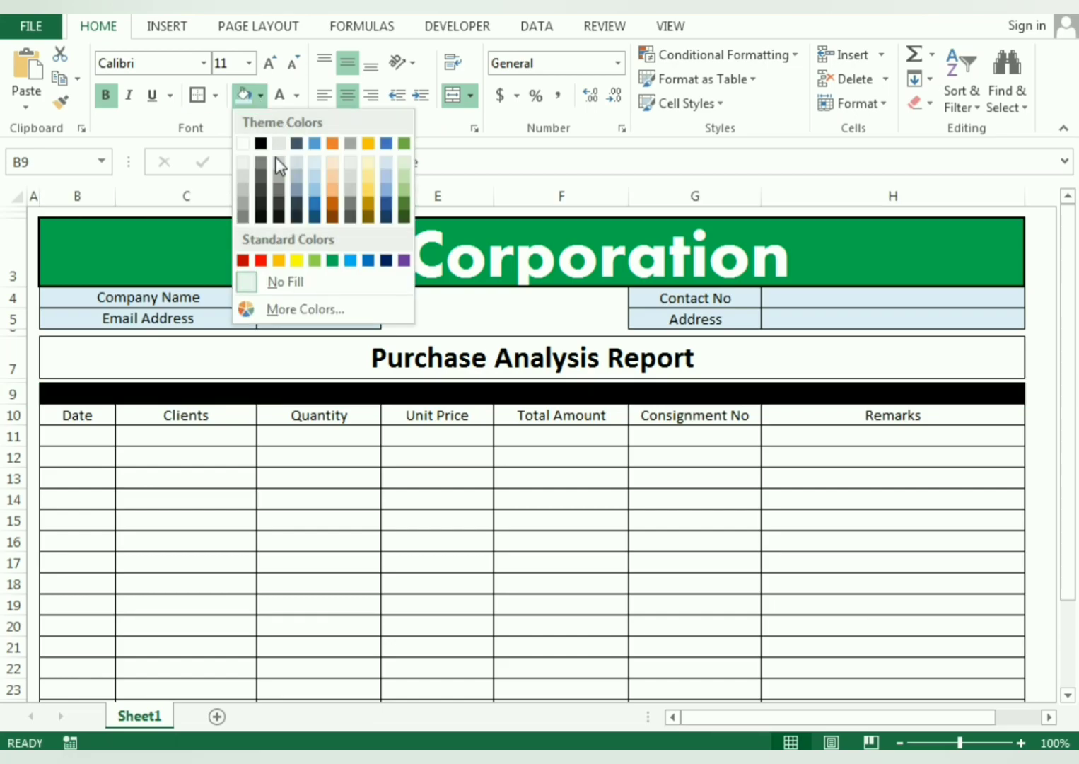
{"action": "left_click", "coordinate": [330, 146]}
{"action": "left_click", "coordinate": [270, 63]}
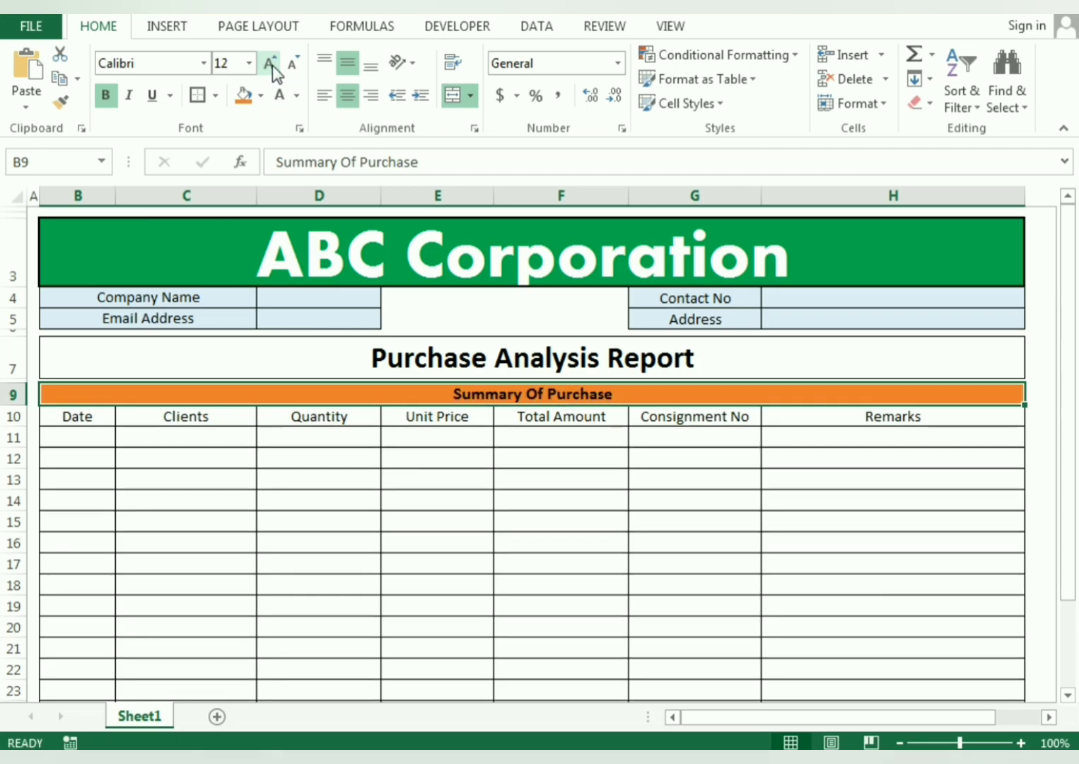
{"action": "left_click", "coordinate": [271, 63]}
{"action": "left_click", "coordinate": [271, 64]}
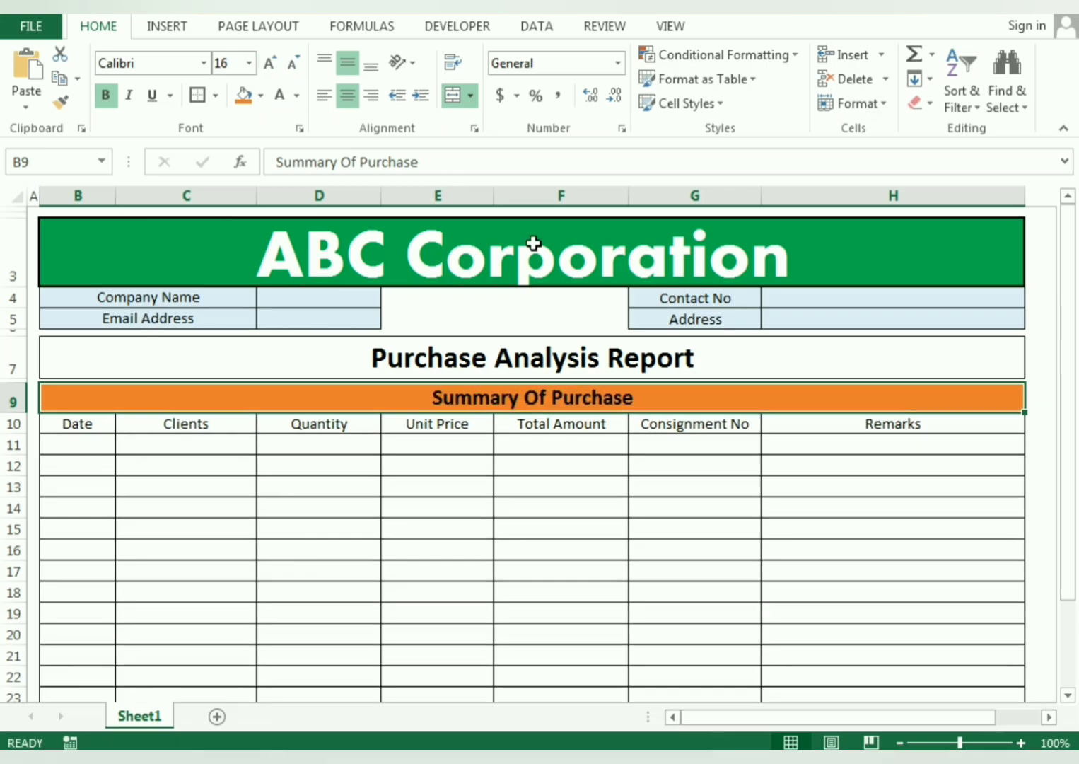
Fill the Purchase Analysis Report heading in row 7 with theme blue and set its text to Aharoni, size 28
{"action": "left_click", "coordinate": [425, 346]}
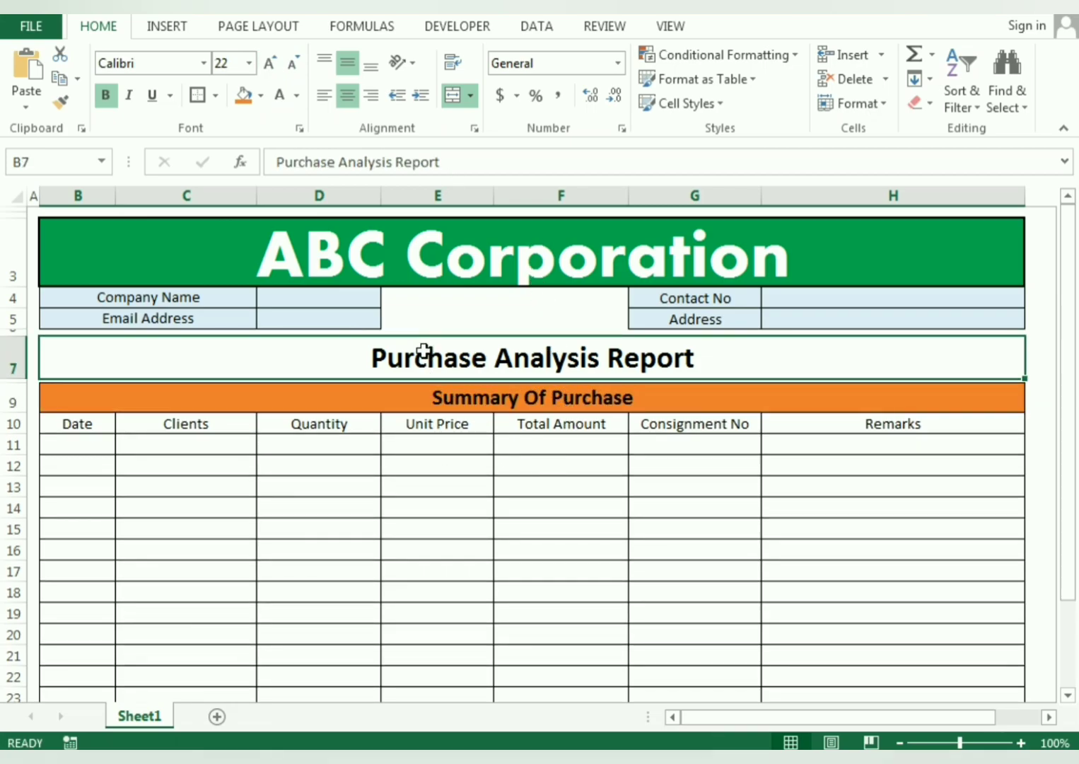
{"action": "left_click", "coordinate": [260, 96]}
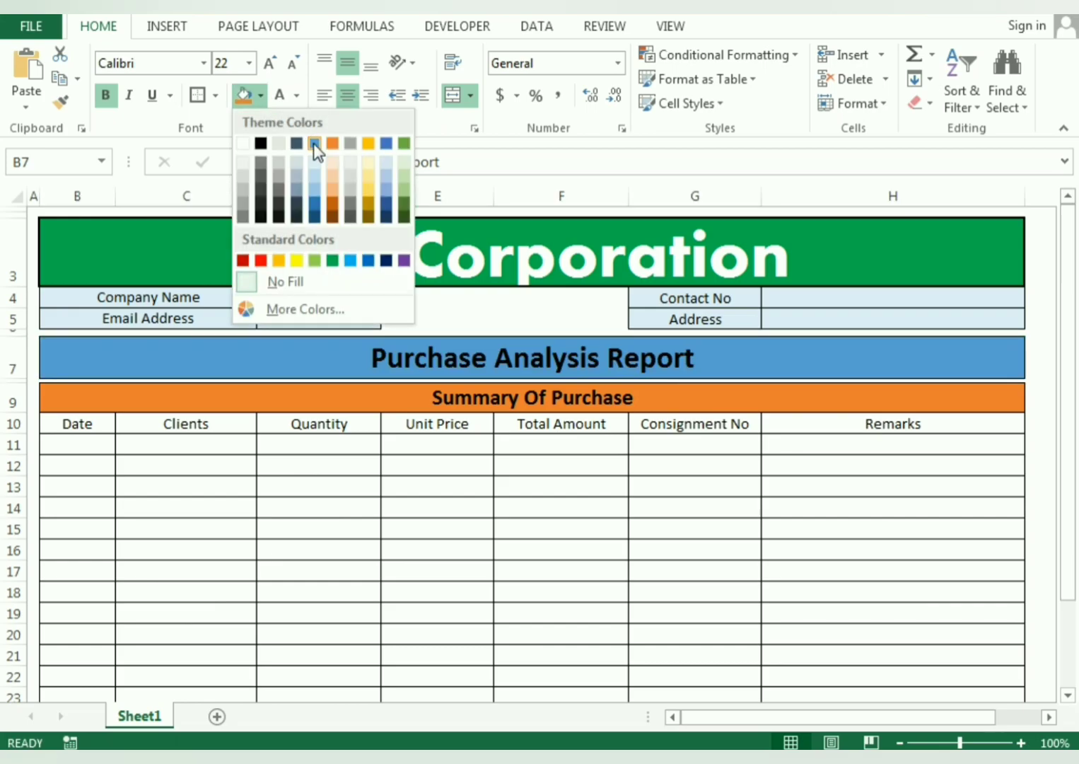
{"action": "left_click", "coordinate": [313, 142]}
{"action": "left_click", "coordinate": [269, 64]}
{"action": "left_click", "coordinate": [263, 69]}
{"action": "left_click", "coordinate": [264, 70]}
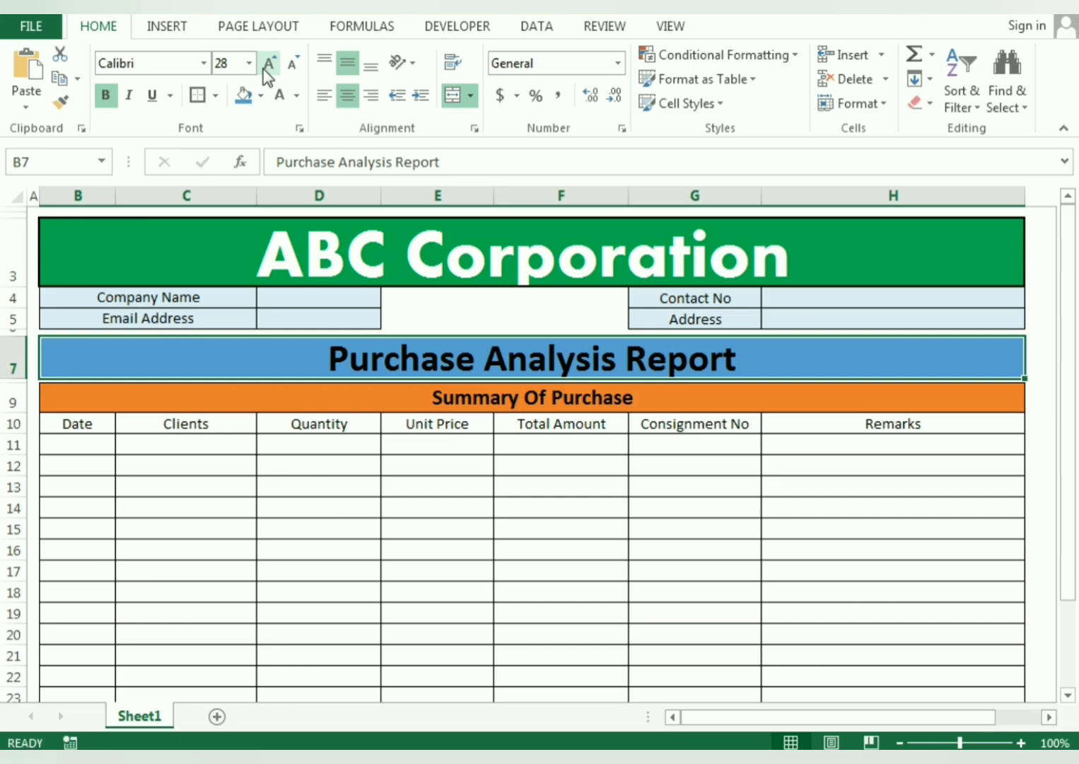
{"action": "left_click", "coordinate": [204, 65]}
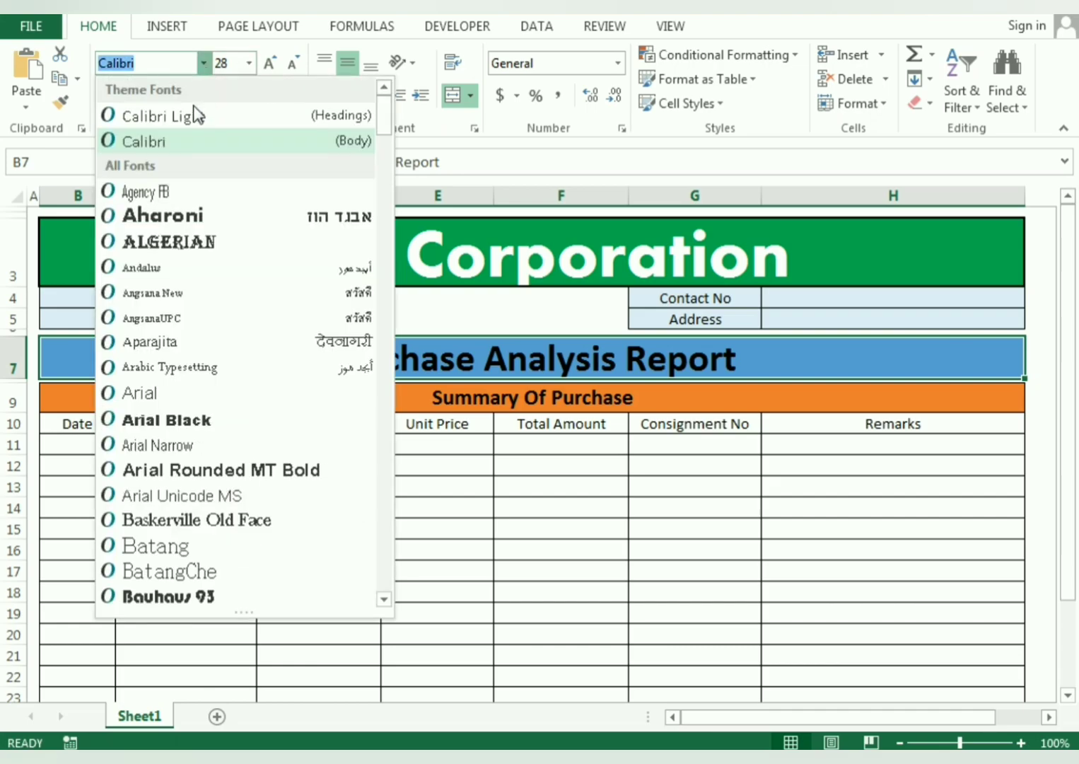
{"action": "left_click", "coordinate": [186, 216]}
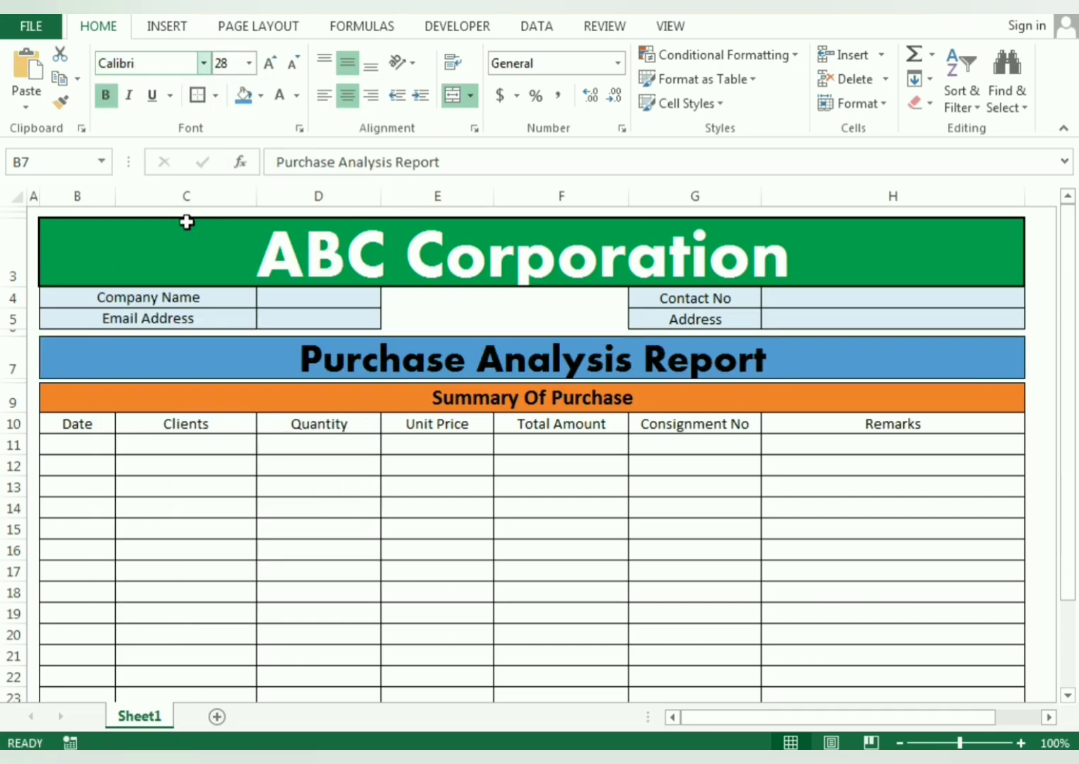
{"action": "left_click", "coordinate": [817, 554]}
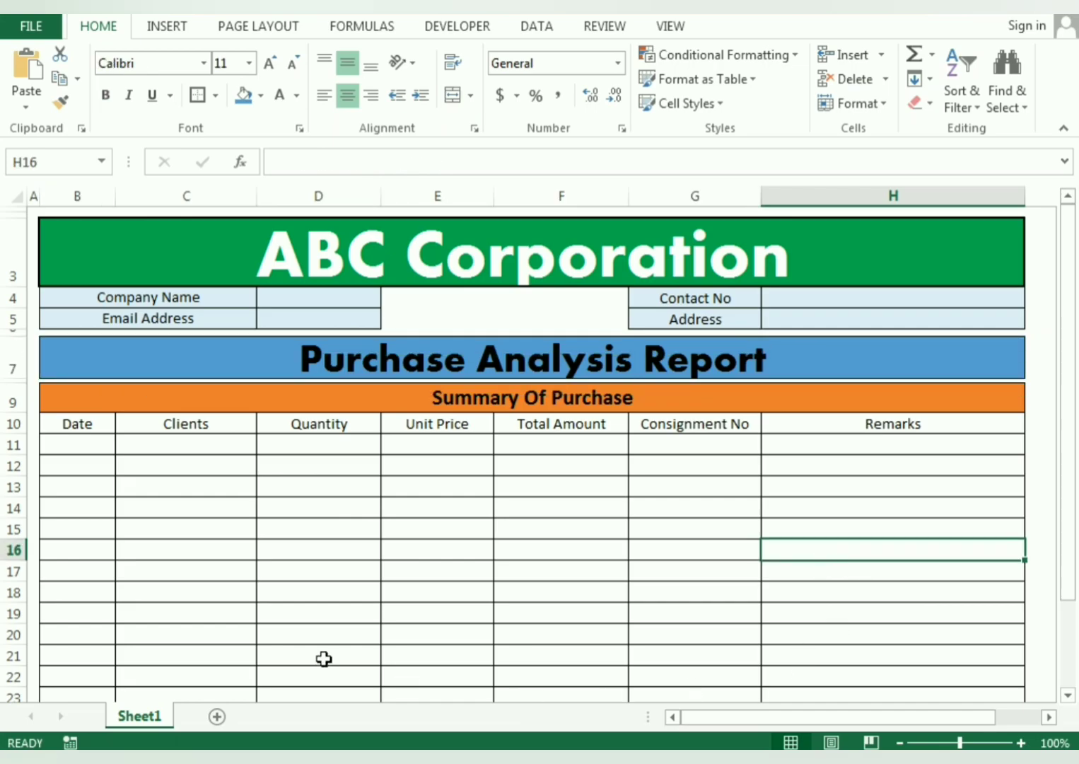
Make the Company Name, Email Address, Contact No and Address labels bold
{"action": "left_click_drag", "start_coordinate": [128, 296], "coordinate": [149, 319]}
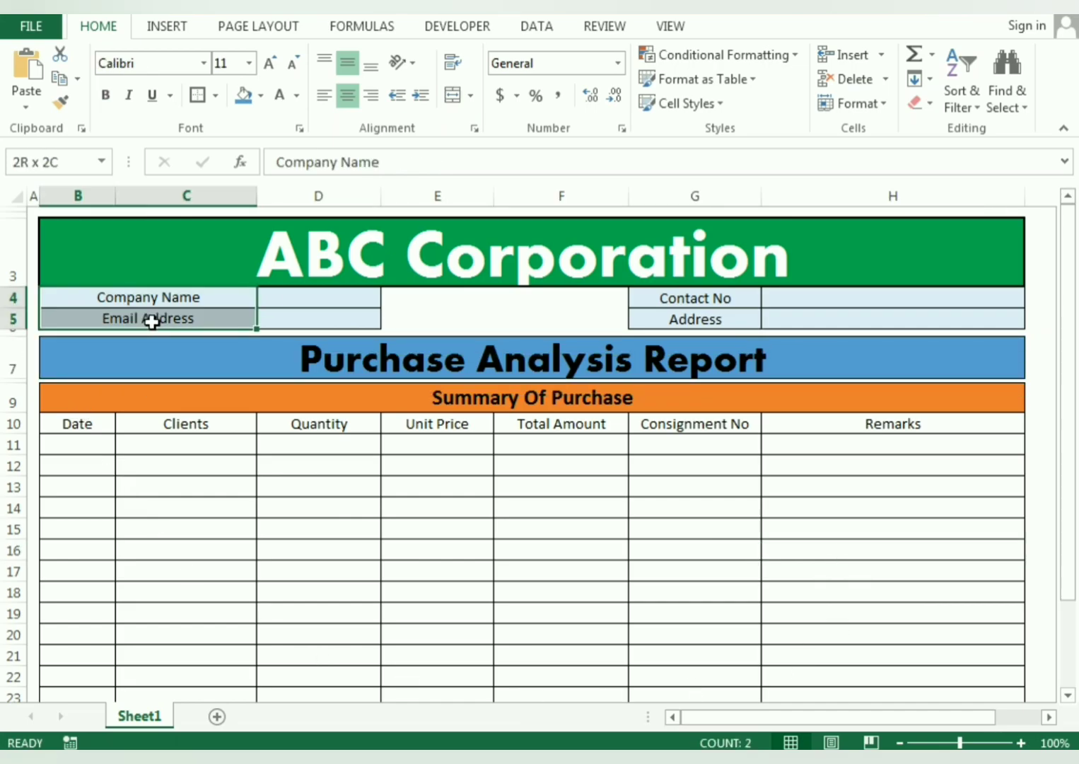
{"action": "left_click", "coordinate": [111, 101]}
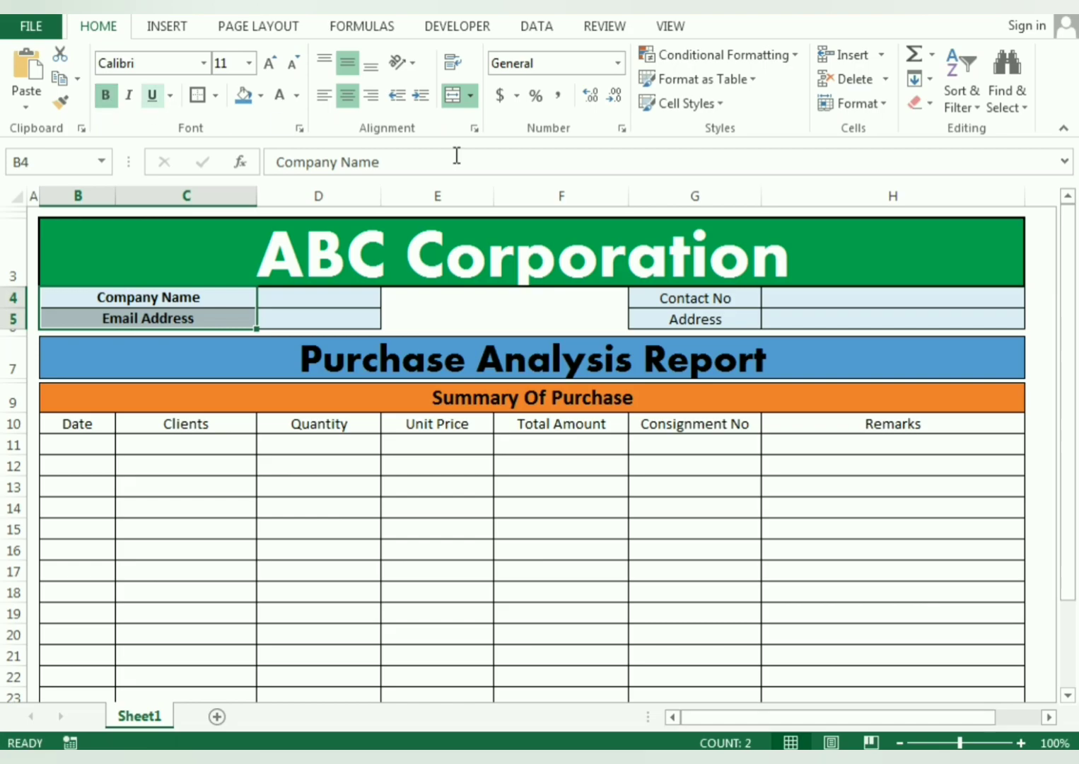
{"action": "left_click", "coordinate": [728, 304]}
{"action": "left_click_drag", "start_coordinate": [728, 309], "coordinate": [727, 321]}
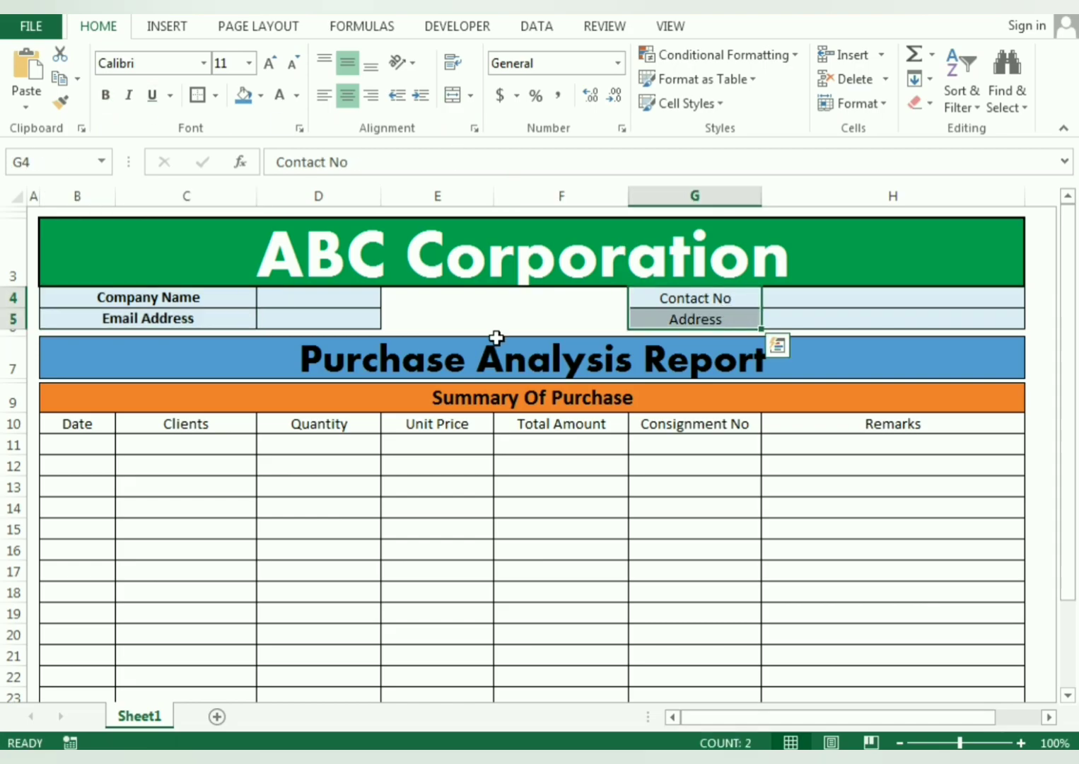
{"action": "left_click", "coordinate": [106, 96]}
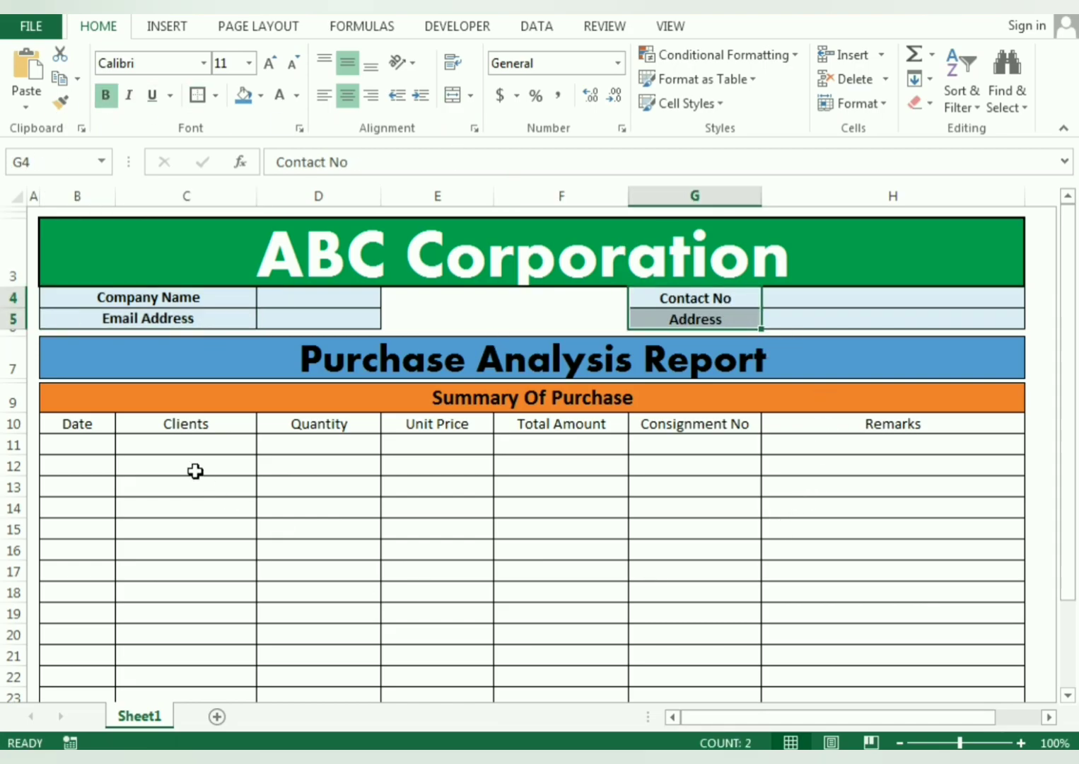
Make the table headers in B10:H10 bold and fill them with the lightest theme gold
{"action": "left_click_drag", "start_coordinate": [103, 433], "coordinate": [912, 429]}
{"action": "left_click", "coordinate": [106, 96]}
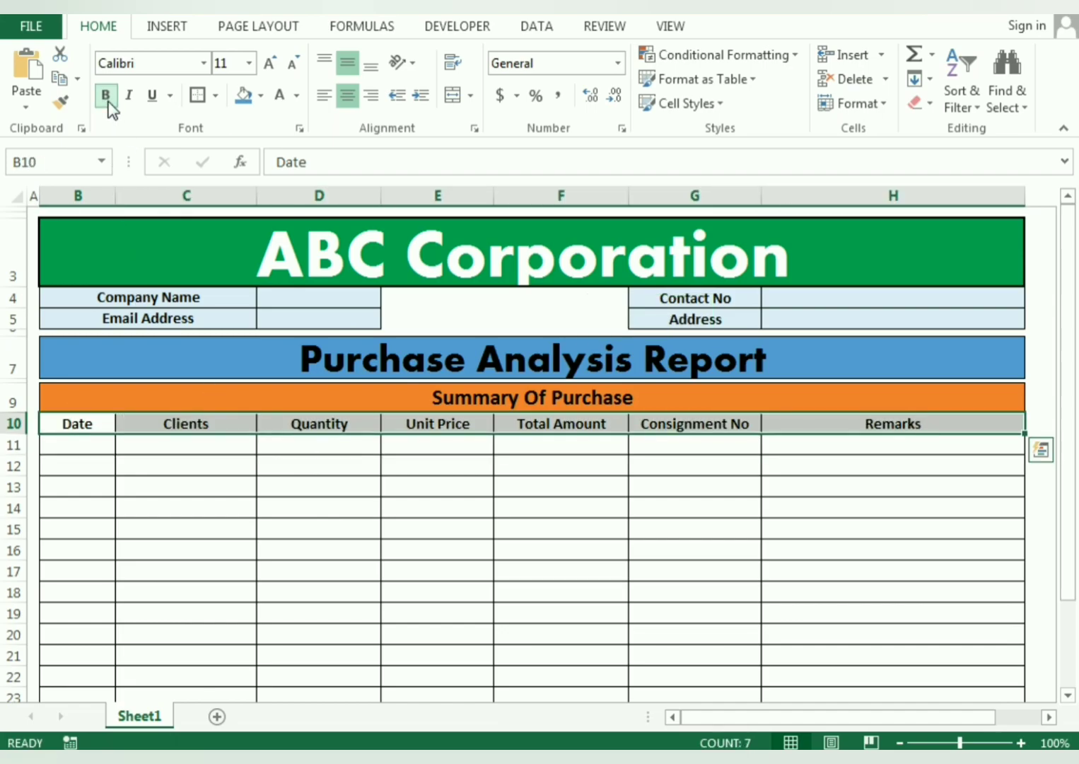
{"action": "left_click", "coordinate": [260, 96]}
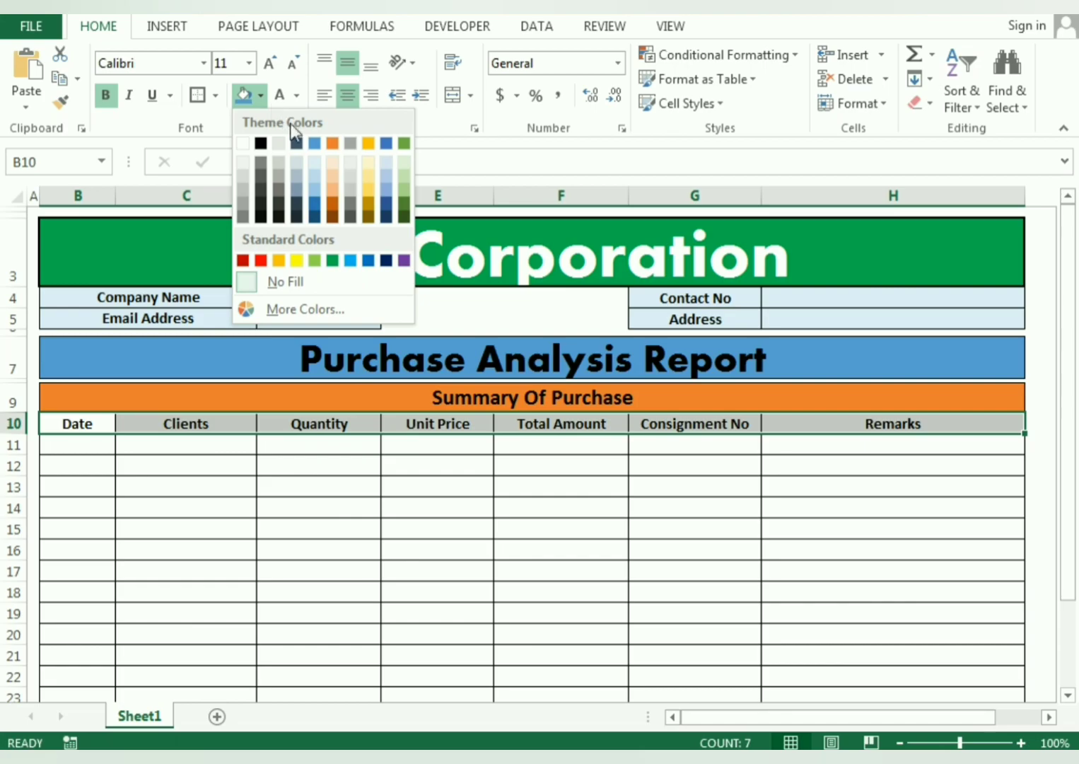
{"action": "left_click", "coordinate": [369, 163]}
{"action": "left_click", "coordinate": [822, 547]}
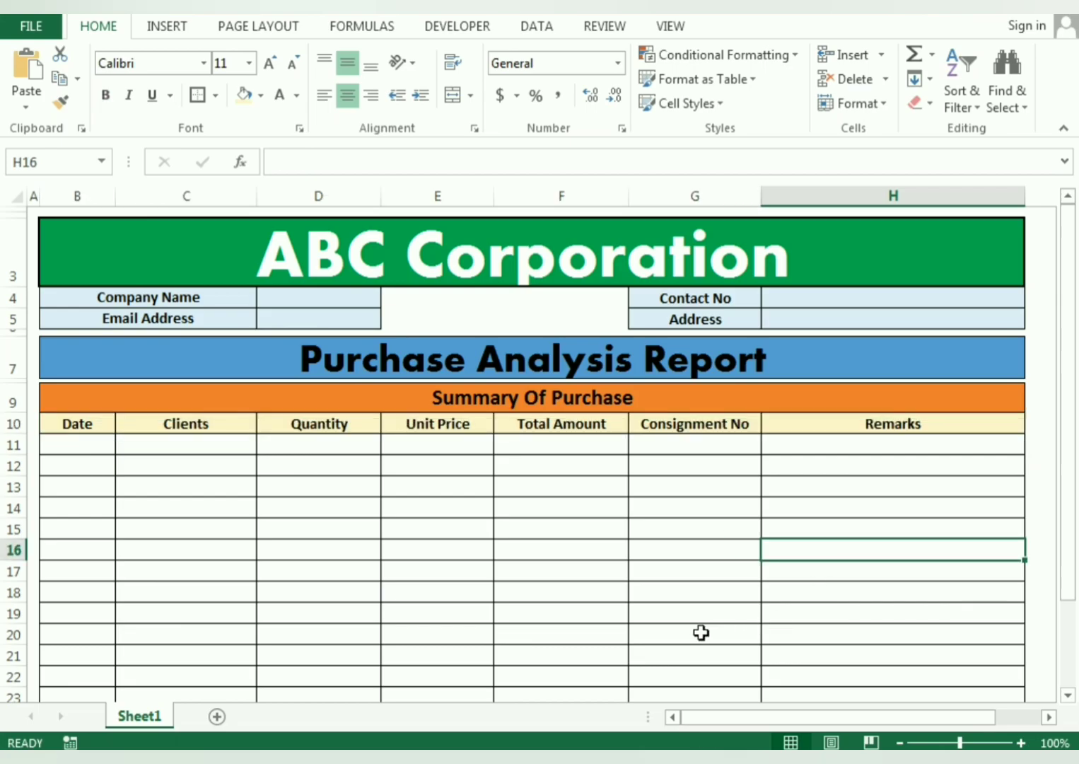
Delete the narrow blank row 2 directly above the ABC Corporation title
{"action": "left_click_drag", "start_coordinate": [6, 210], "coordinate": [29, 224]}
{"action": "right_click", "coordinate": [20, 219]}
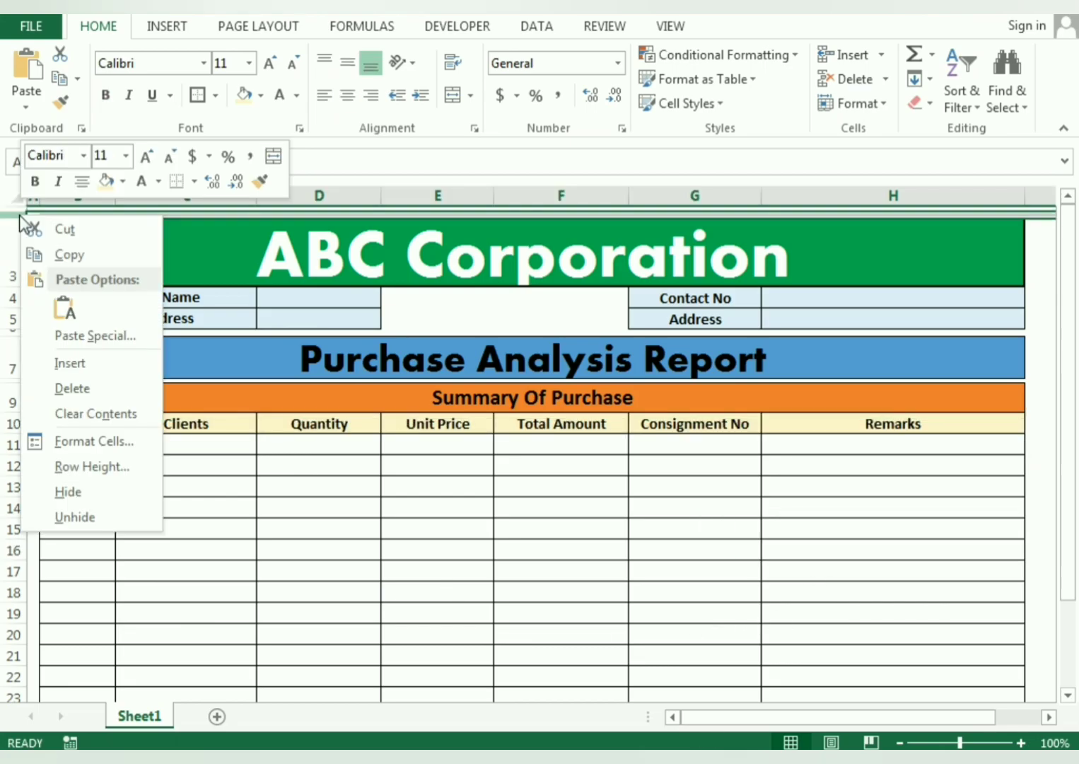
{"action": "left_click", "coordinate": [74, 517]}
{"action": "left_click", "coordinate": [234, 235]}
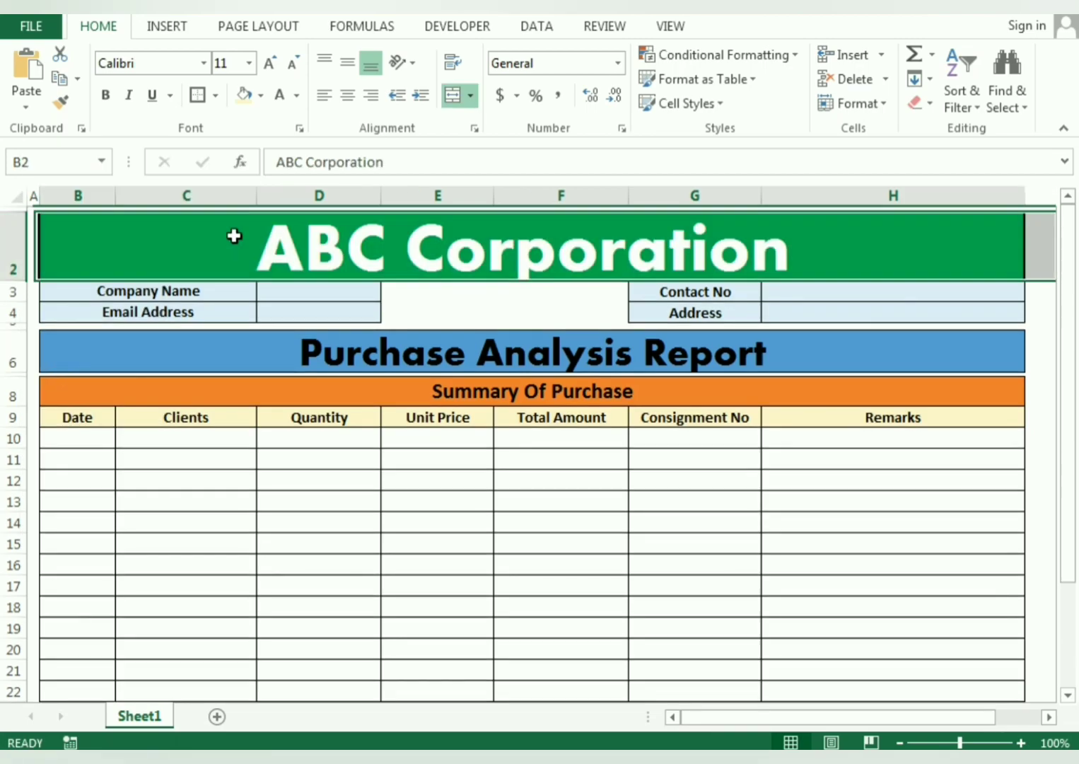
Make the Total row B23:H23 bold and fill it with theme orange
{"action": "left_click_drag", "start_coordinate": [1066, 385], "coordinate": [1064, 512]}
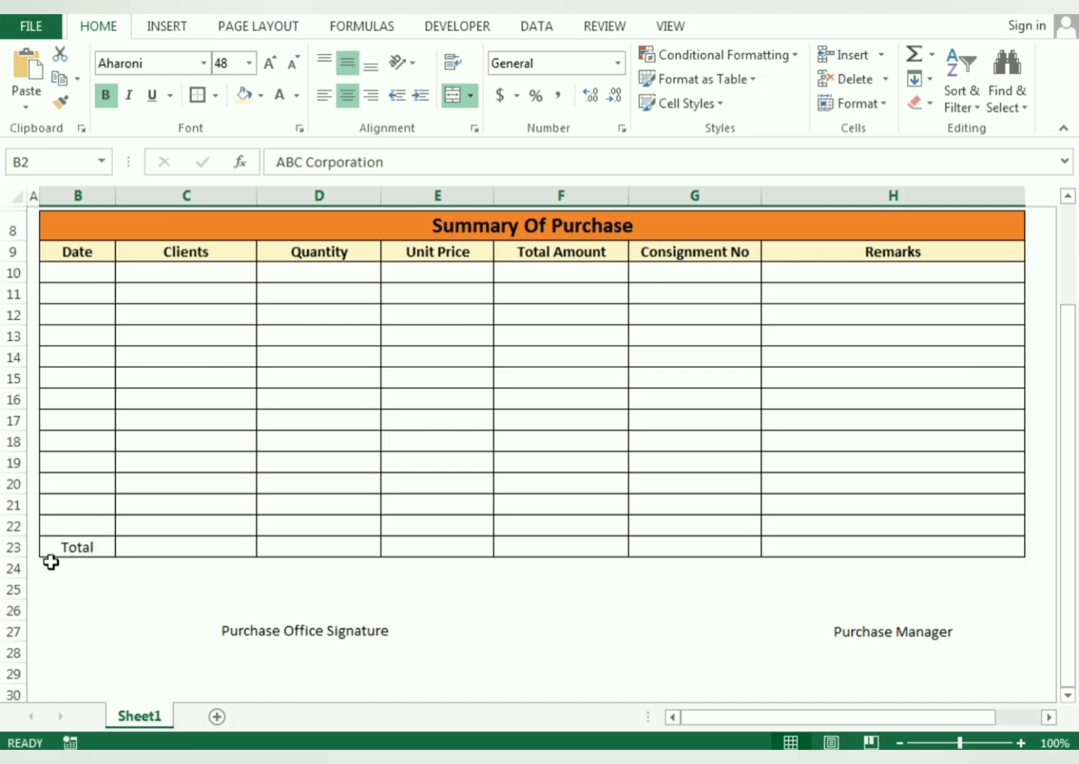
{"action": "left_click_drag", "start_coordinate": [62, 547], "coordinate": [862, 546]}
{"action": "left_click", "coordinate": [105, 95]}
{"action": "left_click", "coordinate": [261, 94]}
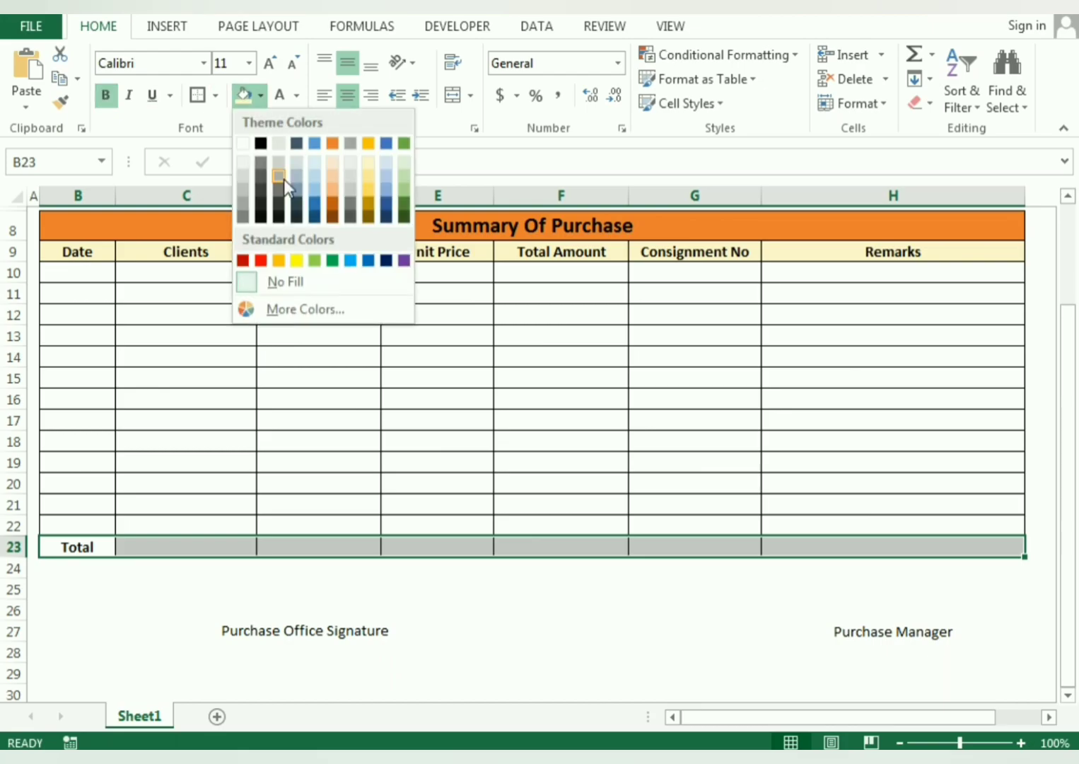
{"action": "left_click", "coordinate": [332, 144]}
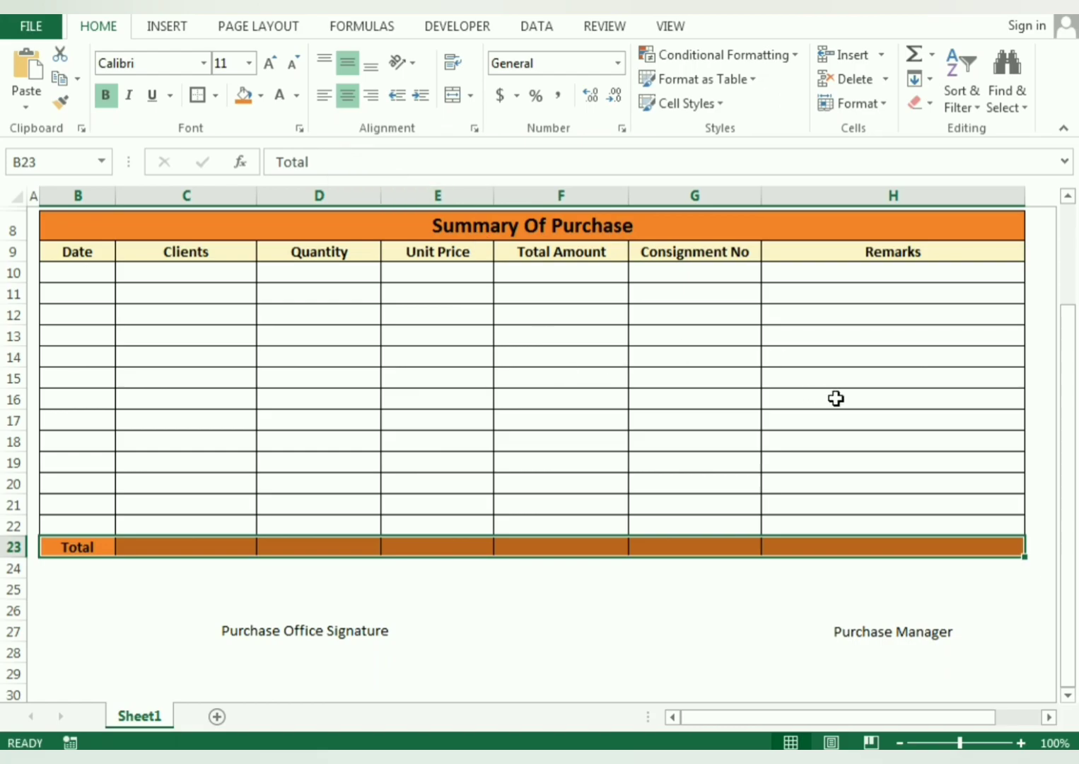
{"action": "left_click_drag", "start_coordinate": [1074, 489], "coordinate": [1066, 401]}
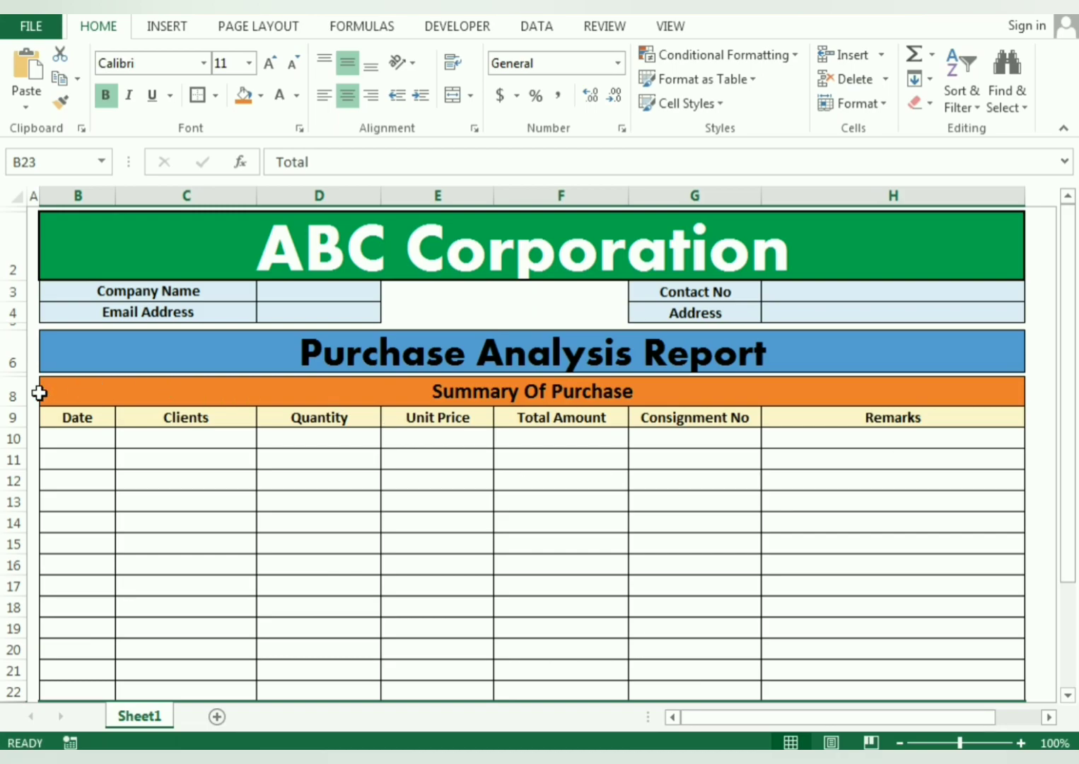
{"action": "right_click", "coordinate": [6, 417]}
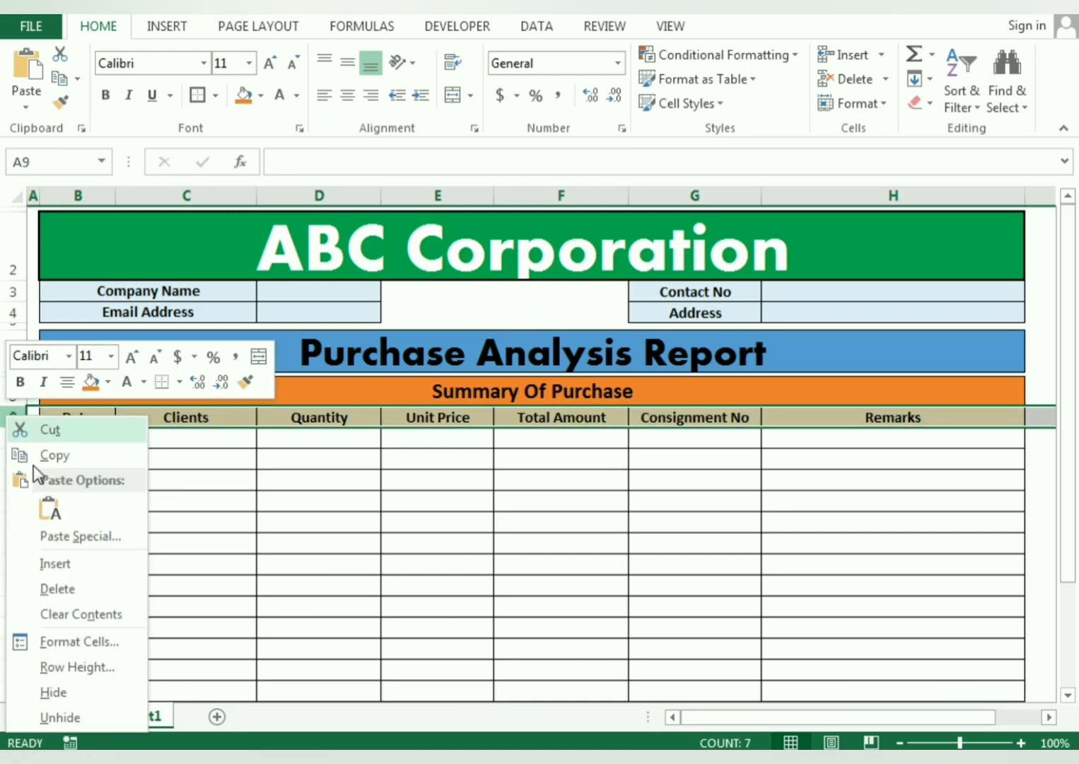
{"action": "left_click", "coordinate": [51, 562]}
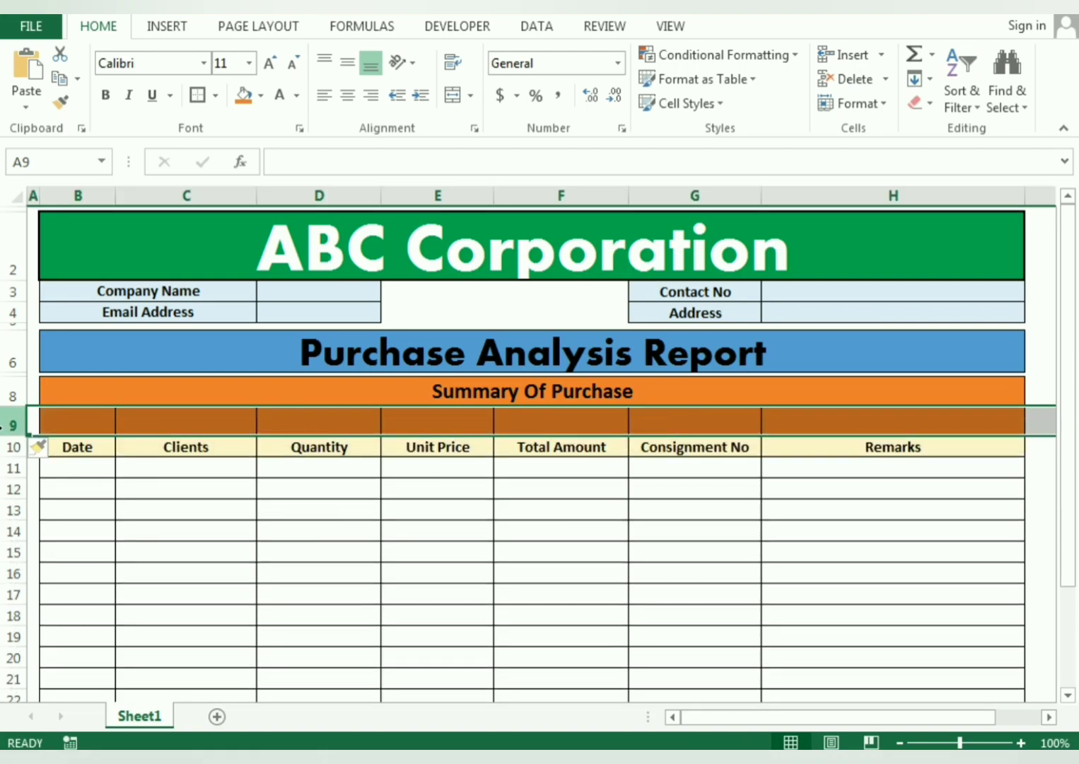
{"action": "left_click_drag", "start_coordinate": [3, 437], "coordinate": [778, 423]}
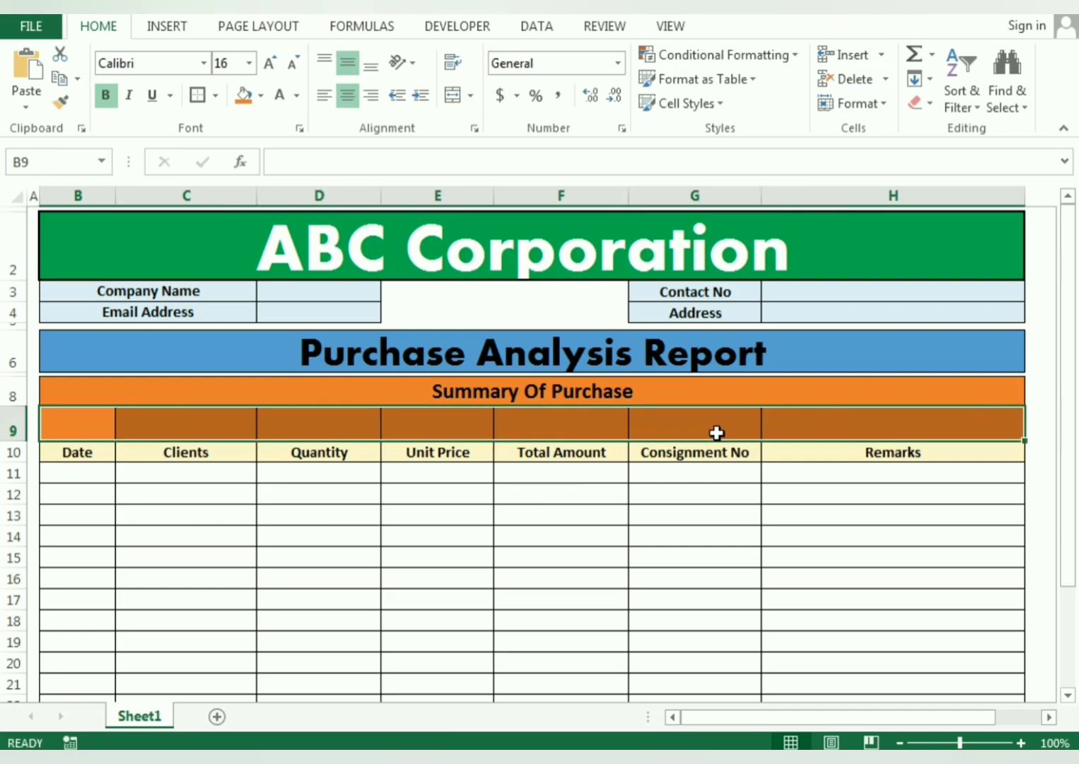
{"action": "left_click", "coordinate": [461, 99]}
{"action": "left_click", "coordinate": [5, 431]}
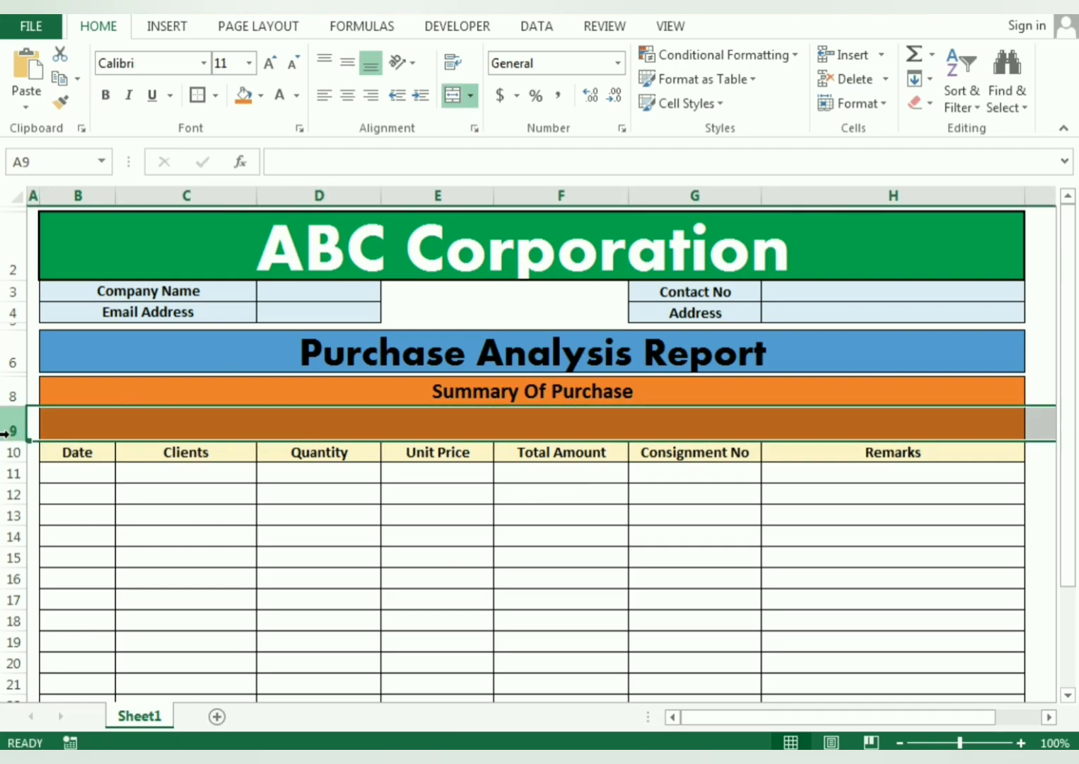
{"action": "left_click_drag", "start_coordinate": [14, 439], "coordinate": [14, 434]}
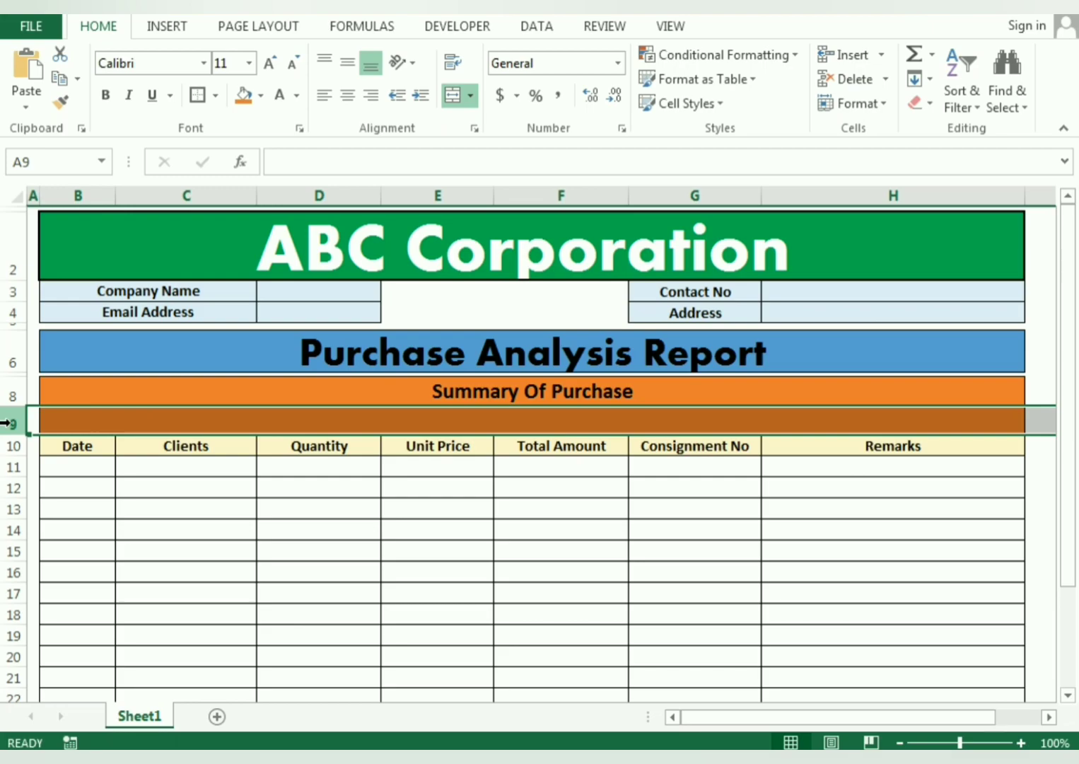
{"action": "key", "text": "ctrl+z"}
{"action": "left_click", "coordinate": [6, 423]}
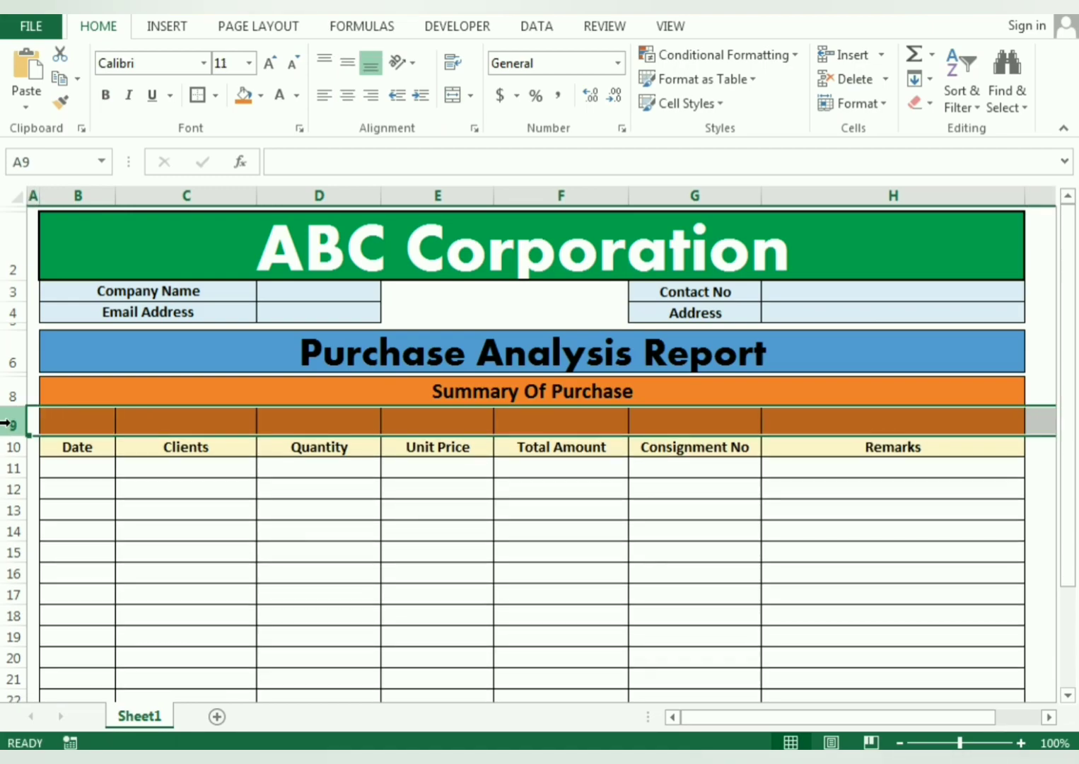
{"action": "key", "text": "ctrl+minus"}
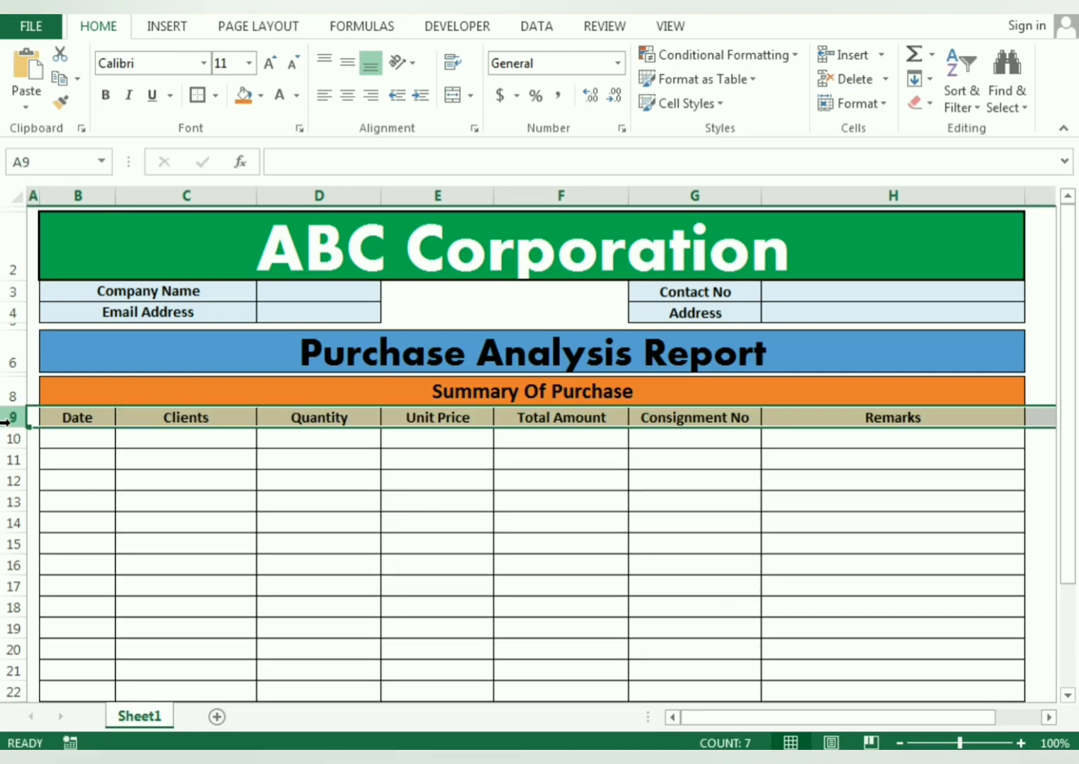
Insert a row directly below the Purchase Analysis Report heading and shrink it to a narrow strip
{"action": "right_click", "coordinate": [12, 375]}
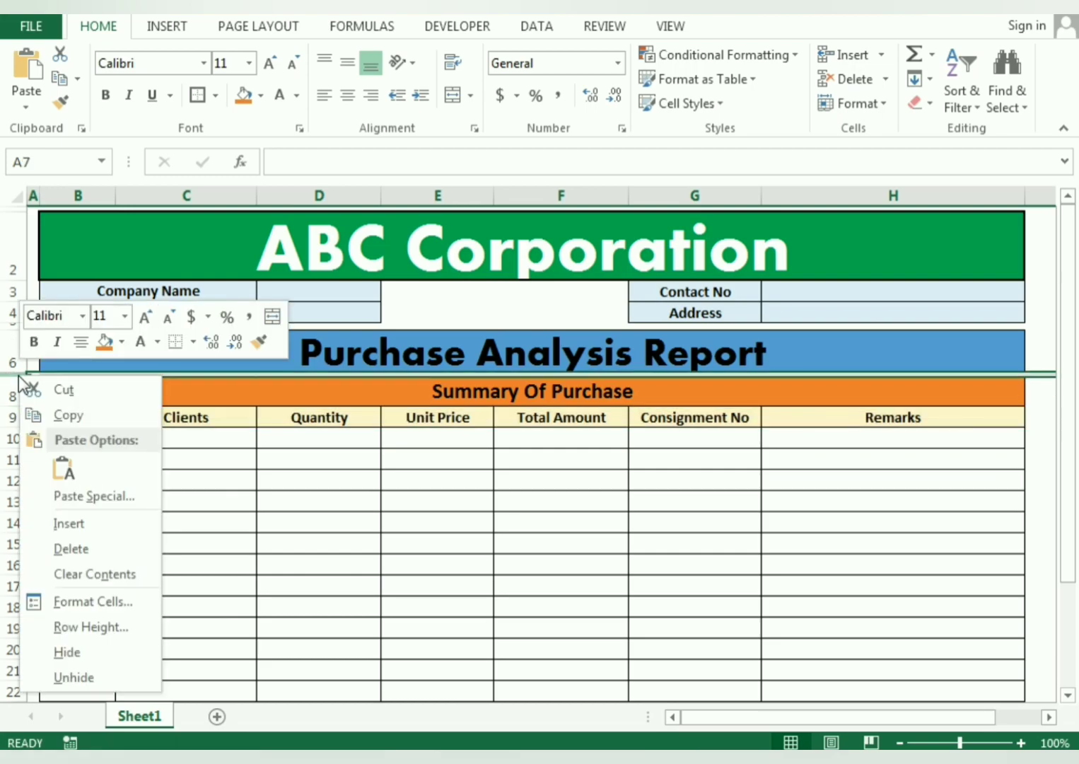
{"action": "left_click", "coordinate": [29, 516]}
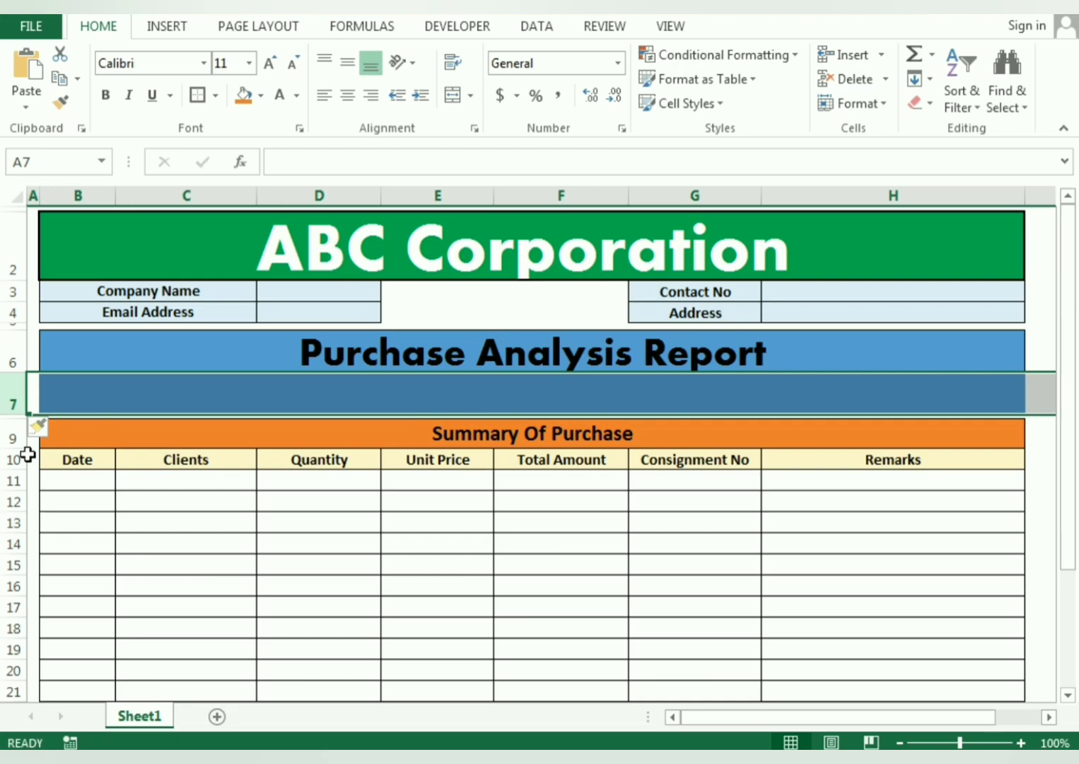
{"action": "left_click", "coordinate": [11, 403]}
{"action": "mouse_move", "coordinate": [16, 415]}
{"action": "left_mouse_down"}
{"action": "mouse_move", "coordinate": [20, 393]}
{"action": "mouse_move", "coordinate": [27, 413]}
{"action": "left_mouse_up"}
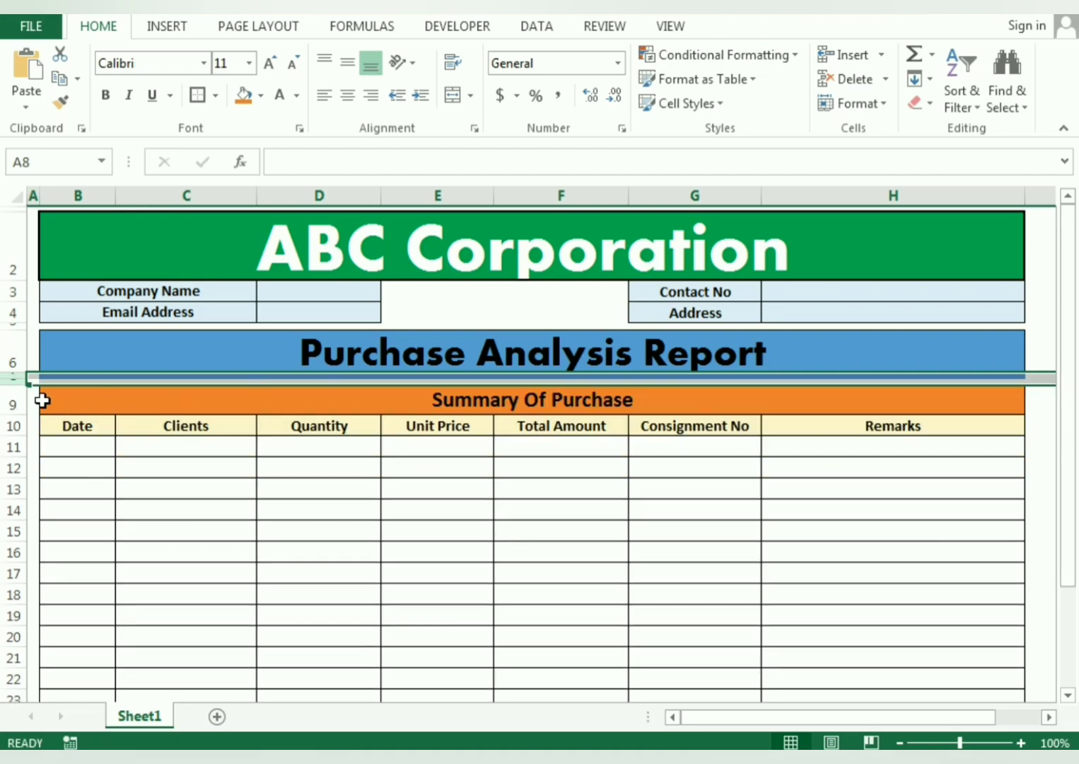
Increase the height of the narrow blank row 8 above Summary Of Purchase and merge and center B8:H8
{"action": "left_click", "coordinate": [19, 392]}
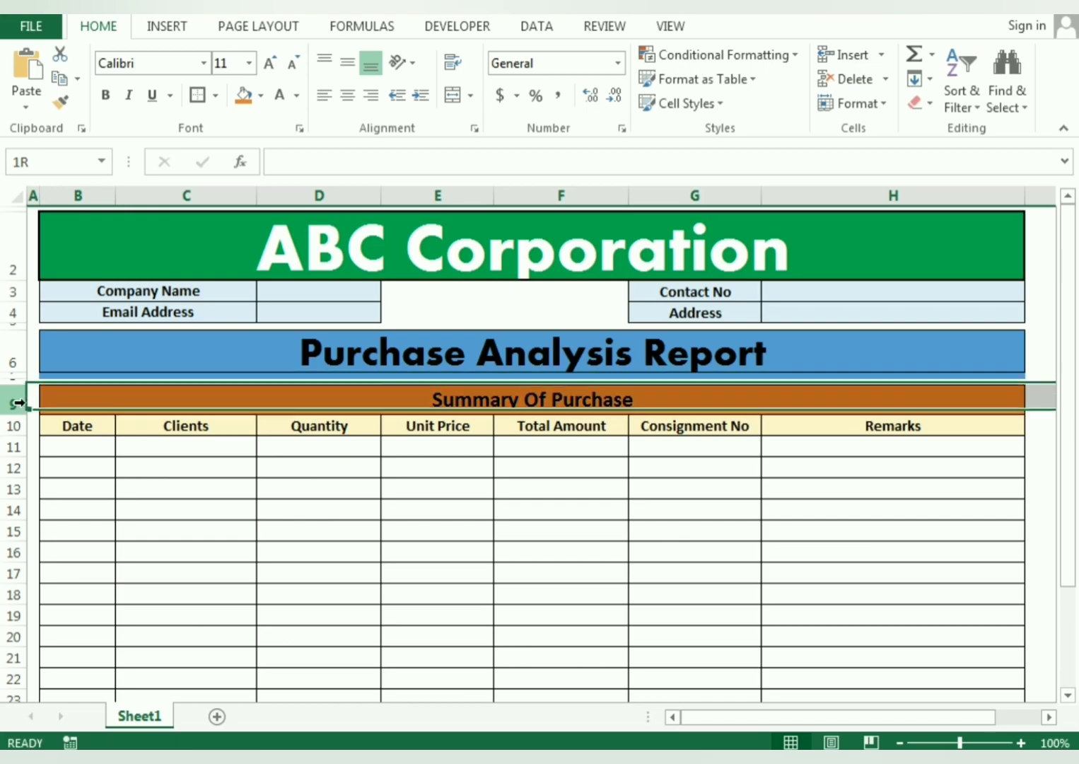
{"action": "left_click_drag", "start_coordinate": [19, 384], "coordinate": [812, 390]}
{"action": "left_click", "coordinate": [286, 390]}
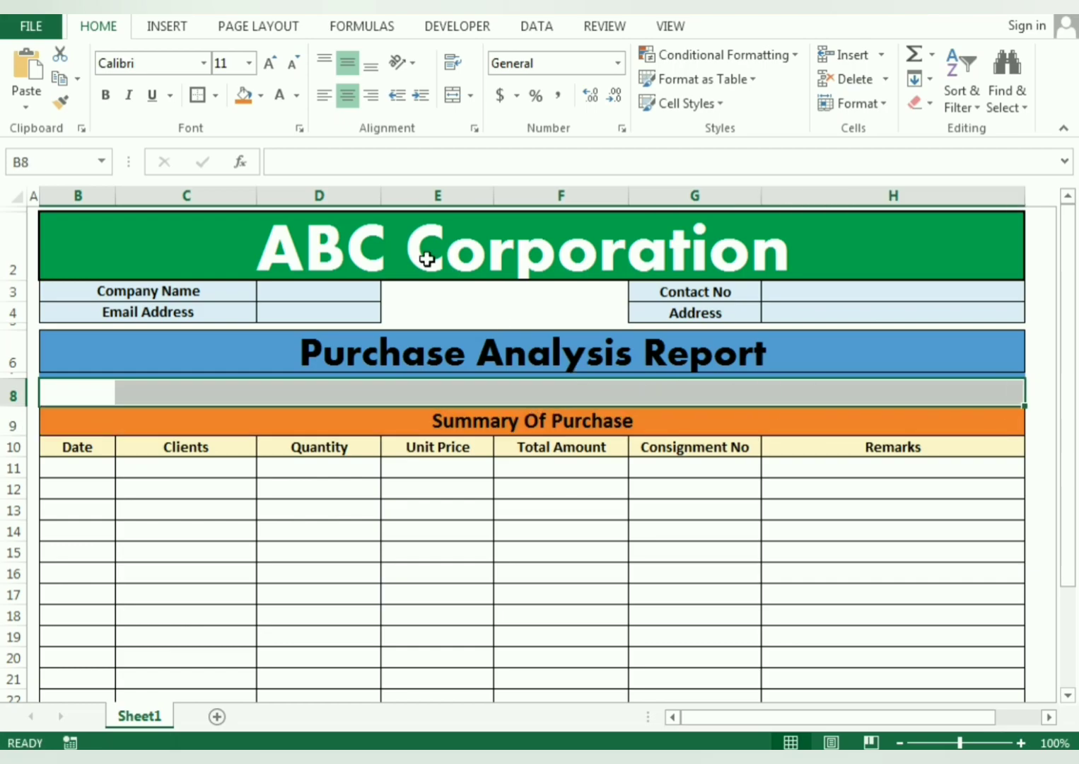
{"action": "left_click", "coordinate": [455, 101]}
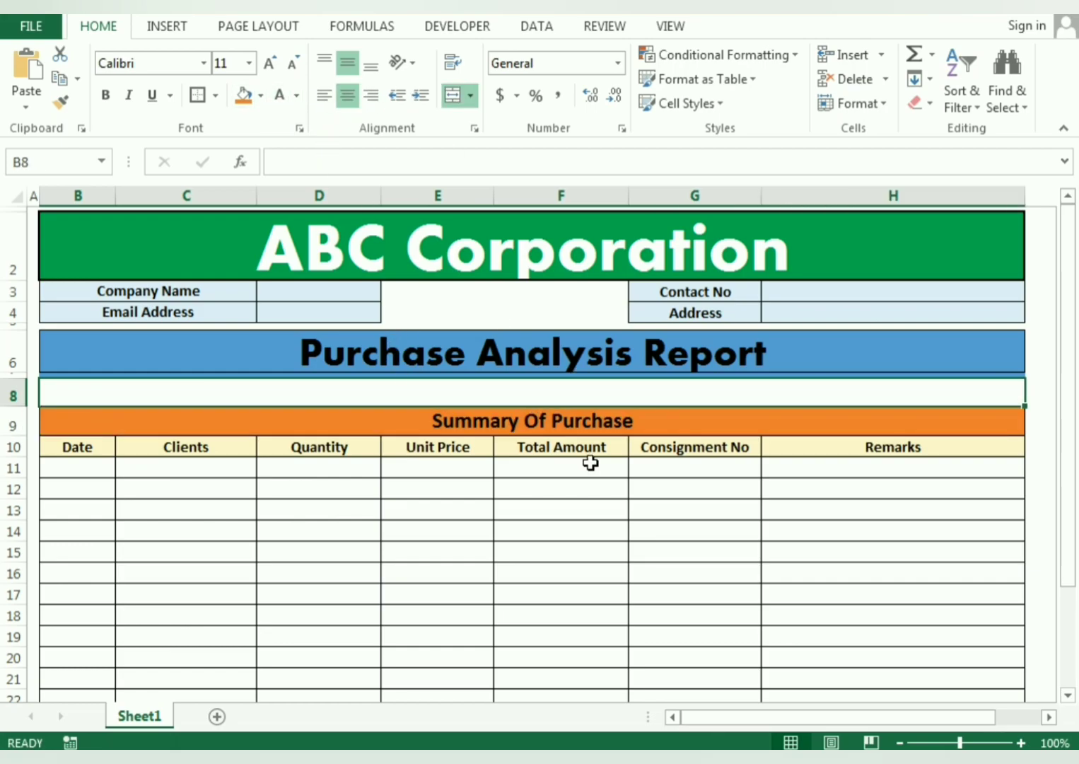
Enter the period text "From 01/01/2022 To 31/12/2023" in the merged cell B8
{"action": "type", "text": "From"}
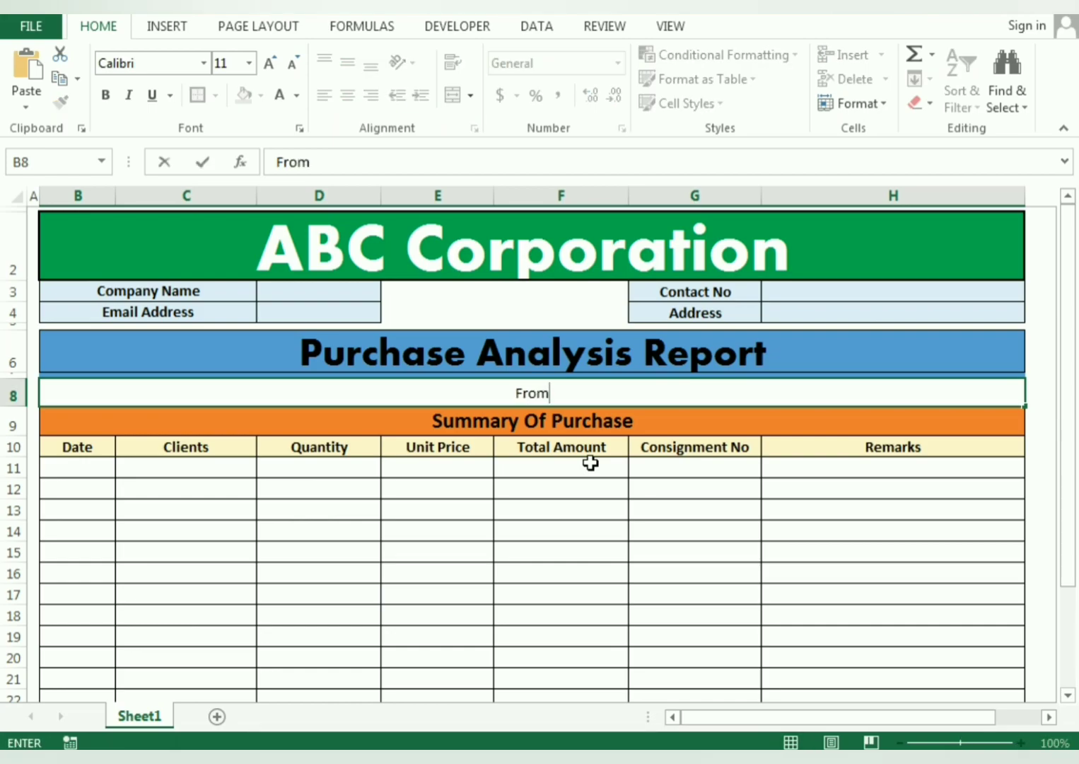
{"action": "type", "text": " 01/01"}
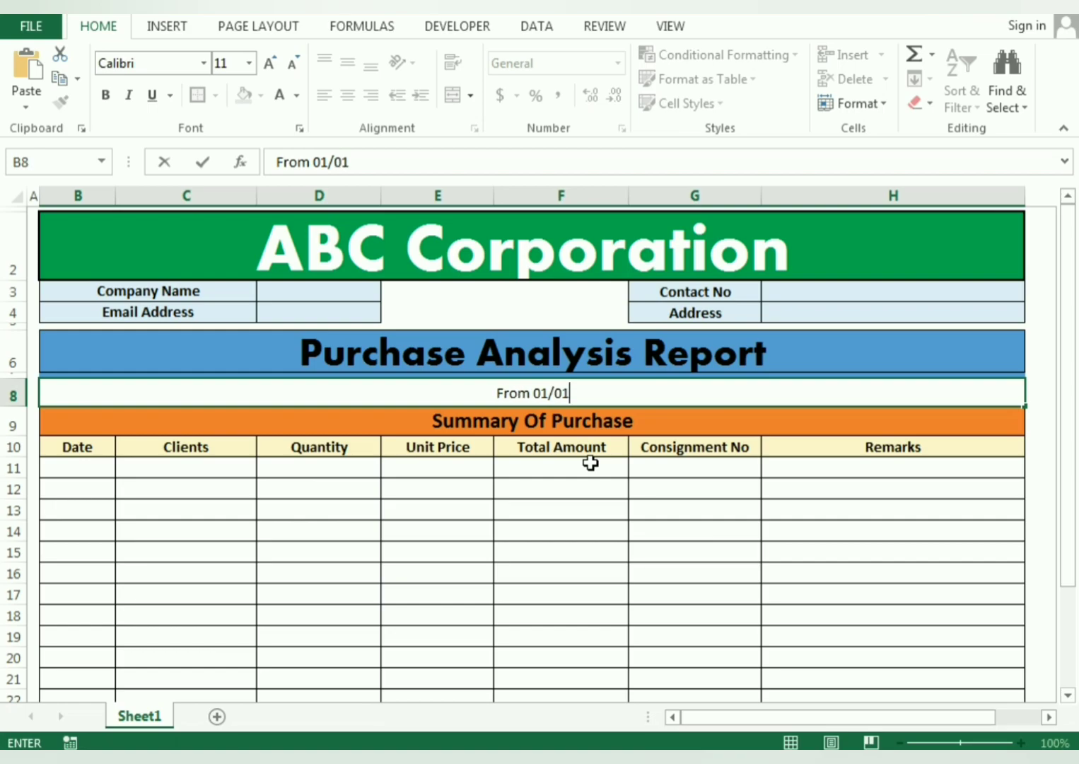
{"action": "type", "text": "/2022"}
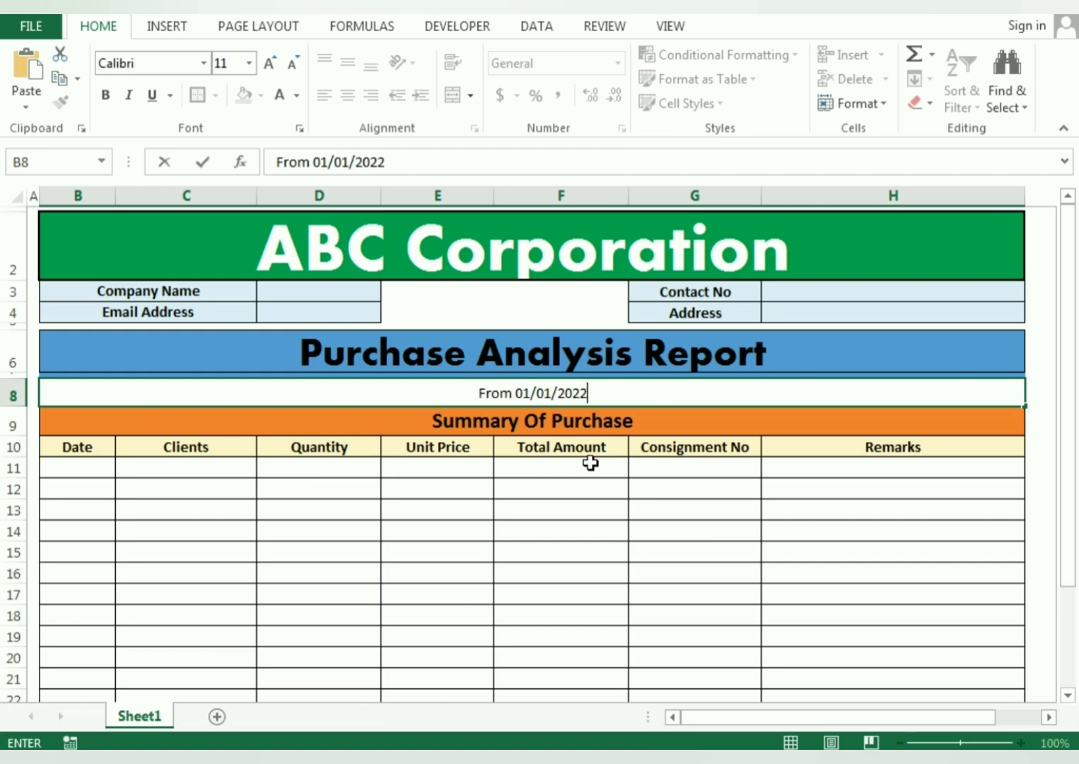
{"action": "type", "text": " To"}
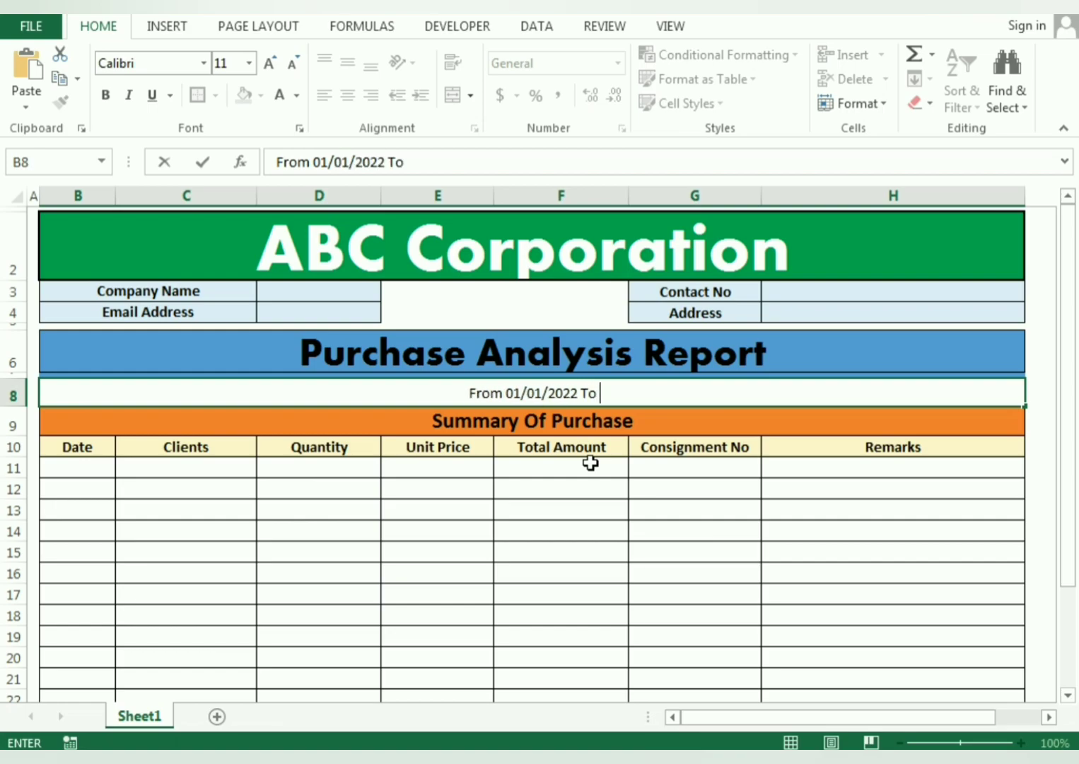
{"action": "type", "text": " 31/12"}
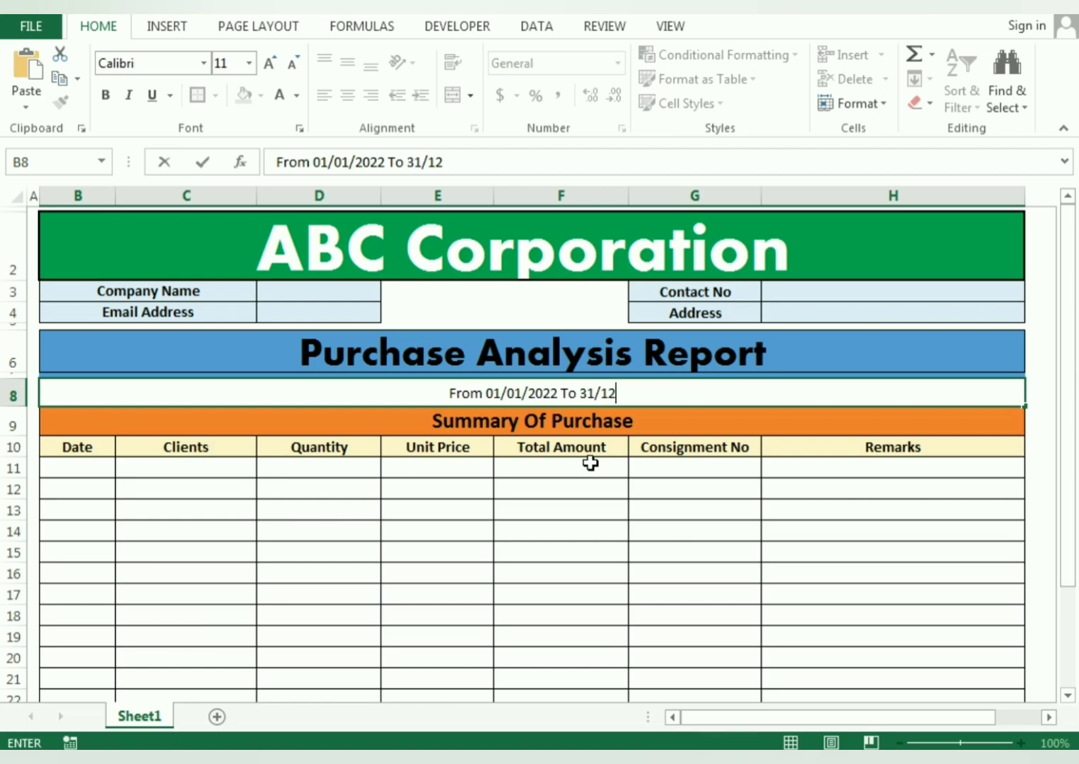
{"action": "type", "text": "/2023"}
{"action": "key", "text": "Return"}
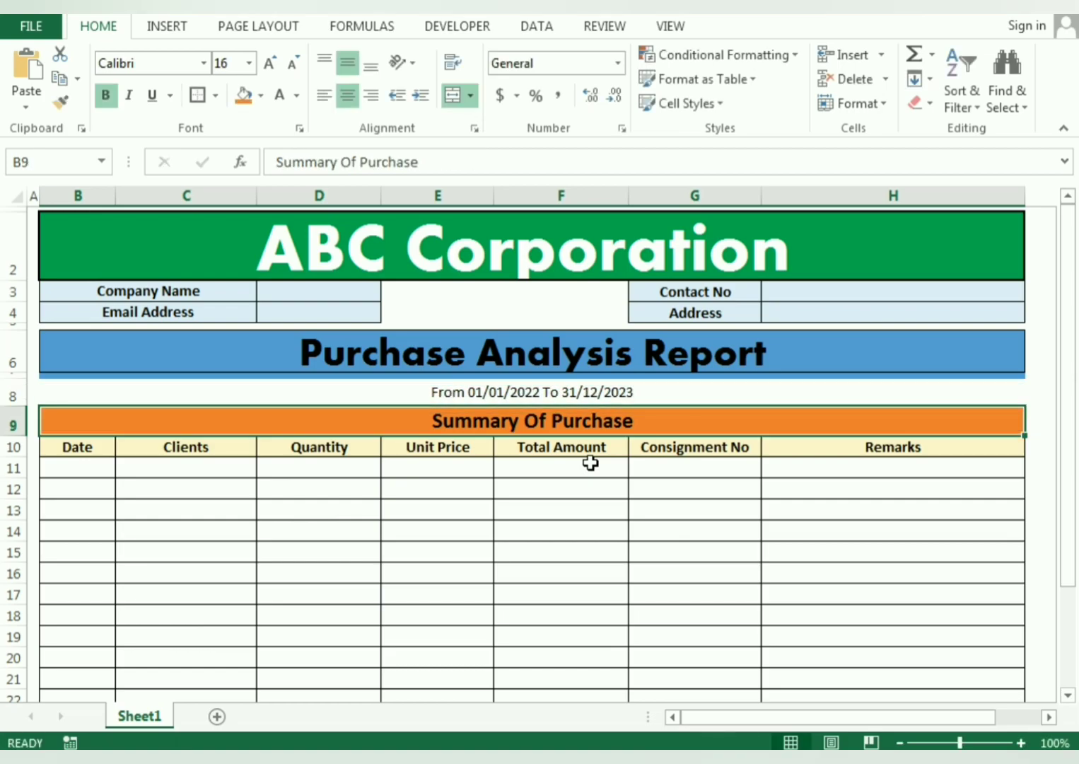
Make the period text in row 8 bold at size 18 and give the merged cell a thick outside border
{"action": "left_click", "coordinate": [575, 388]}
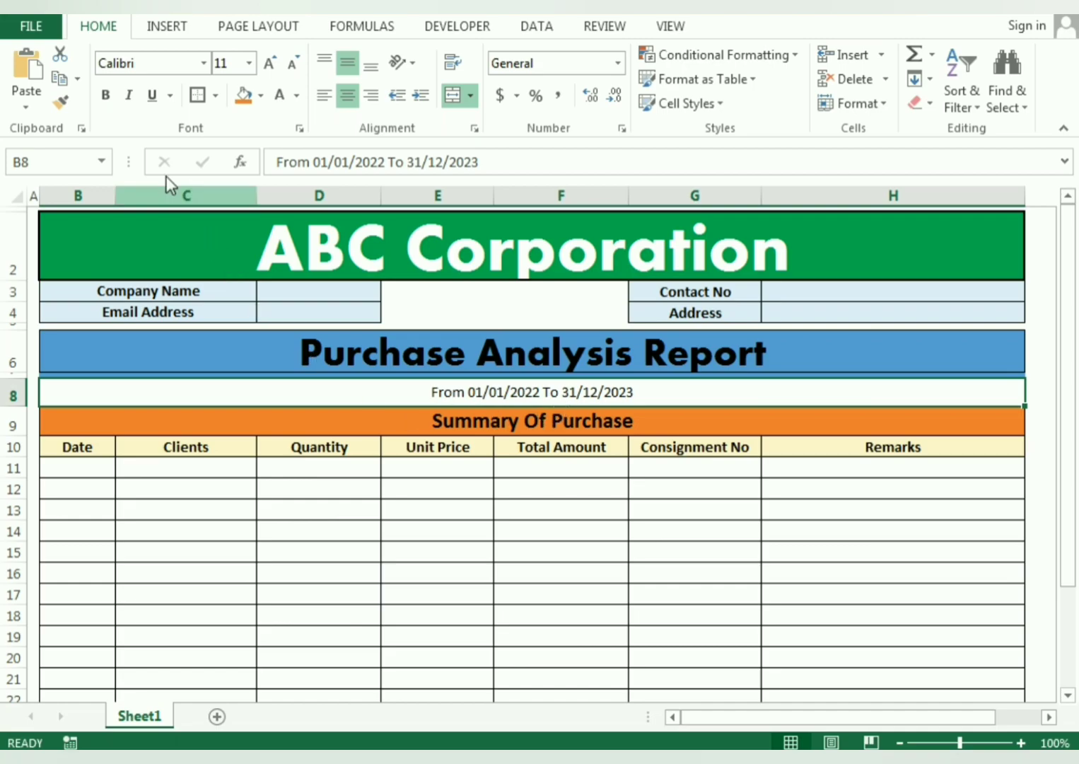
{"action": "left_click", "coordinate": [105, 94]}
{"action": "left_click", "coordinate": [270, 64]}
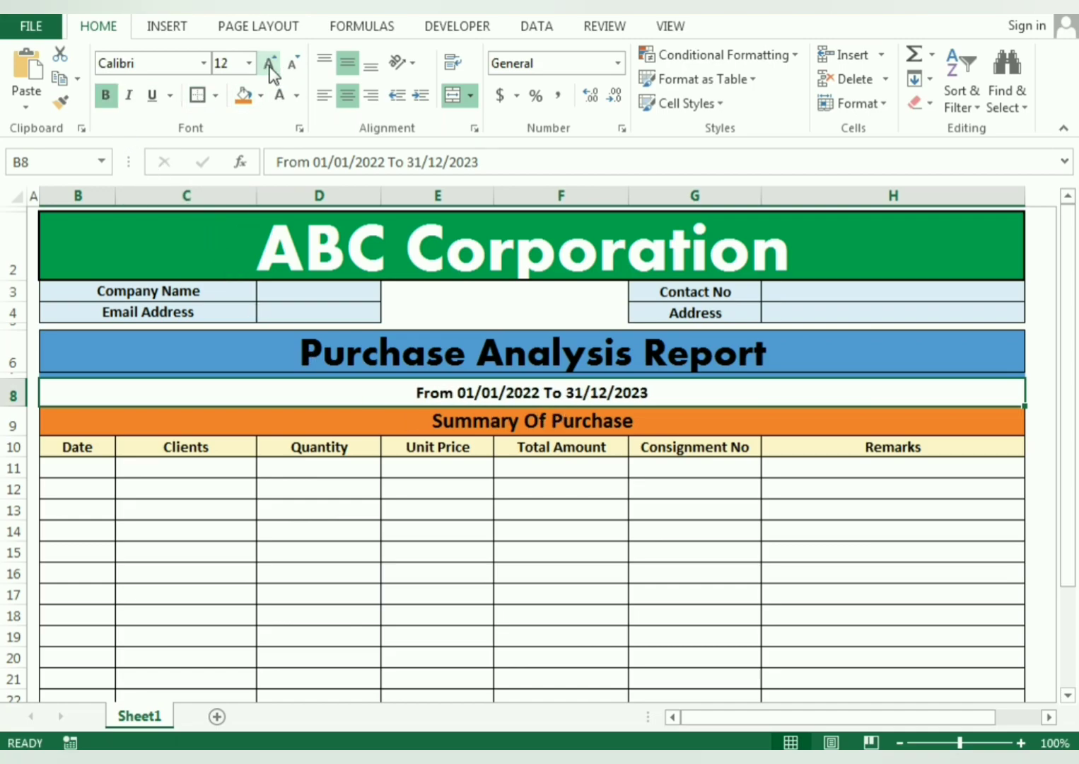
{"action": "left_click", "coordinate": [270, 64]}
{"action": "left_click", "coordinate": [269, 64]}
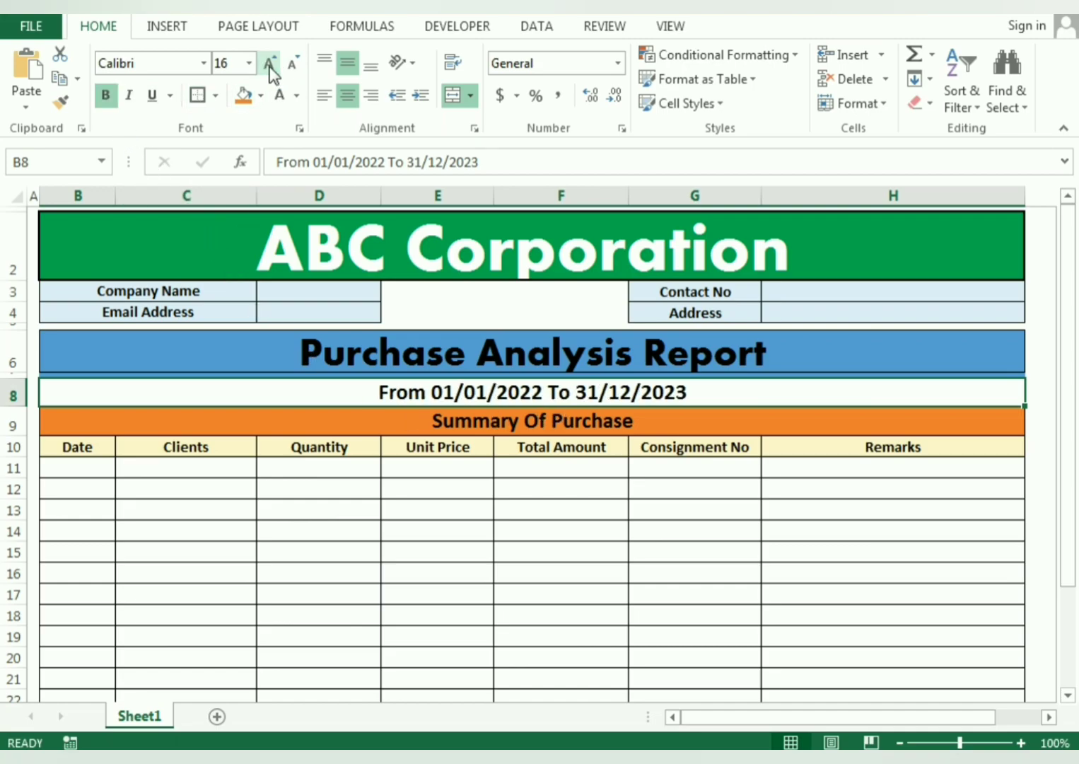
{"action": "left_click", "coordinate": [270, 64]}
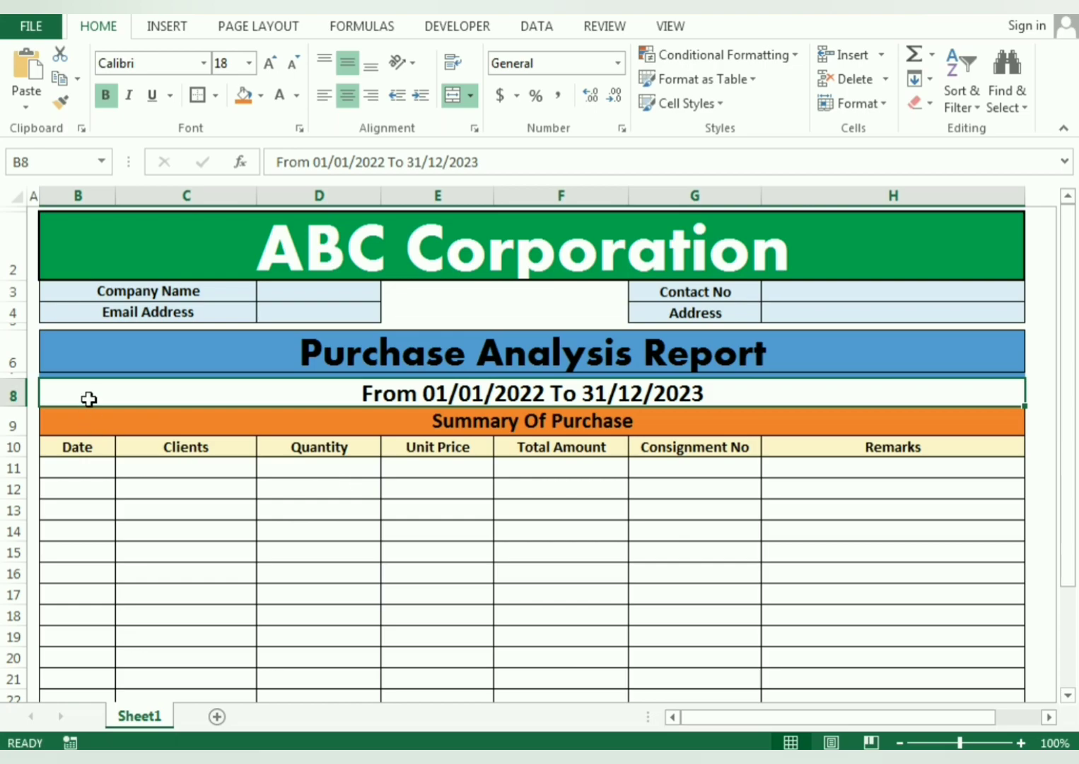
{"action": "left_click", "coordinate": [198, 94]}
{"action": "left_click", "coordinate": [496, 566]}
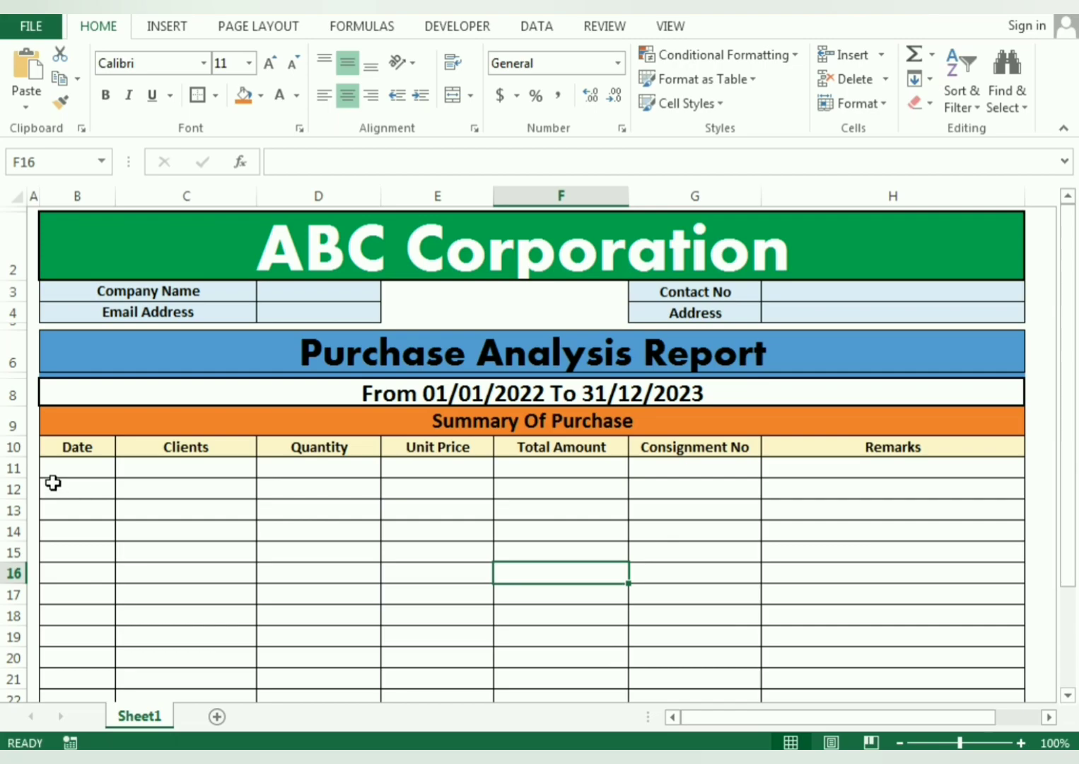
Enter the date 01/01/2022 in B11 and widen the Date column slightly
{"action": "left_click", "coordinate": [73, 462]}
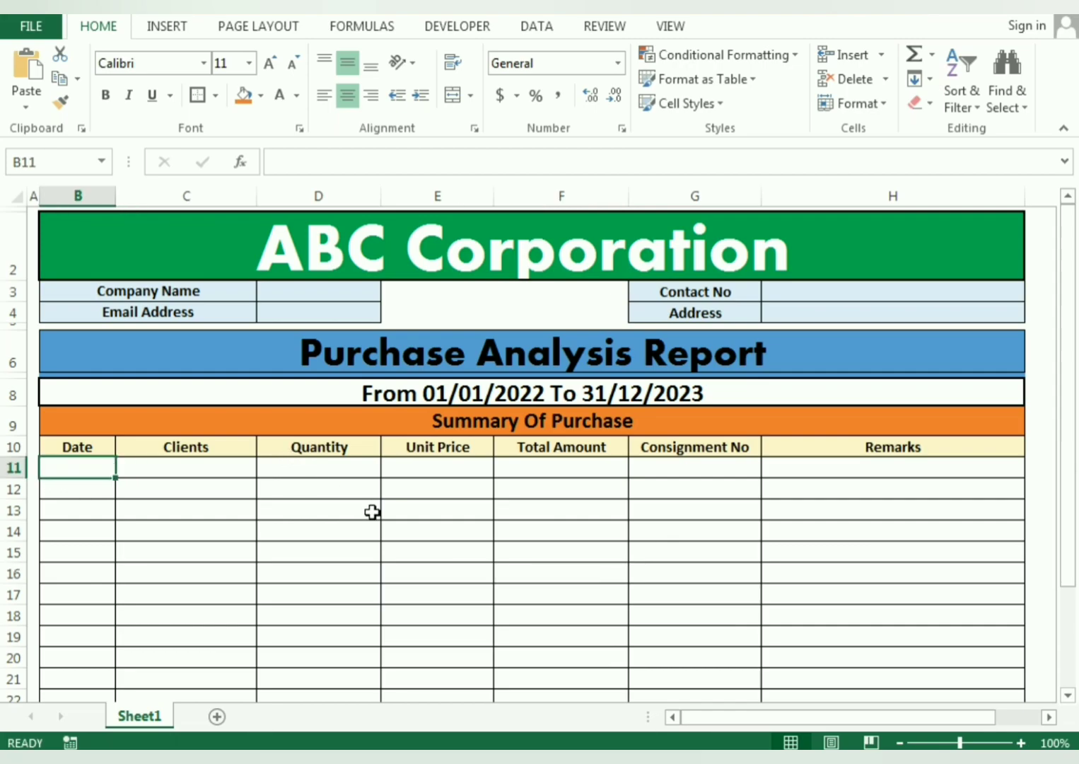
{"action": "type", "text": "01/01/20"}
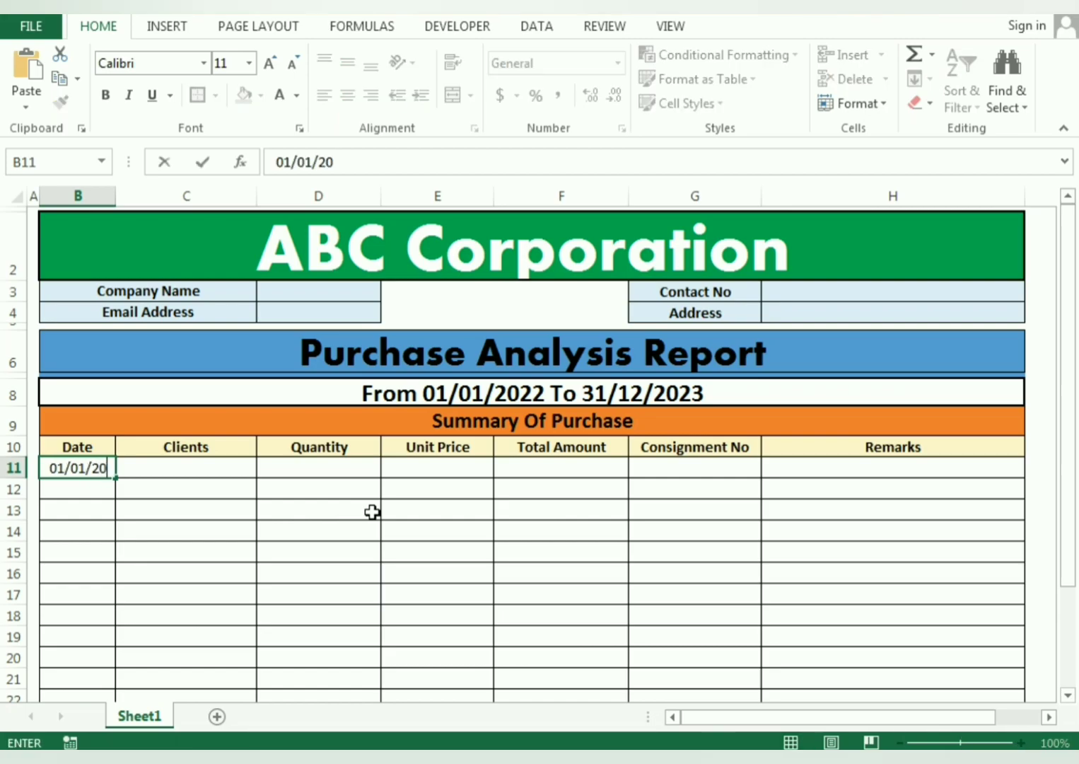
{"action": "type", "text": "22"}
{"action": "key", "text": "Return"}
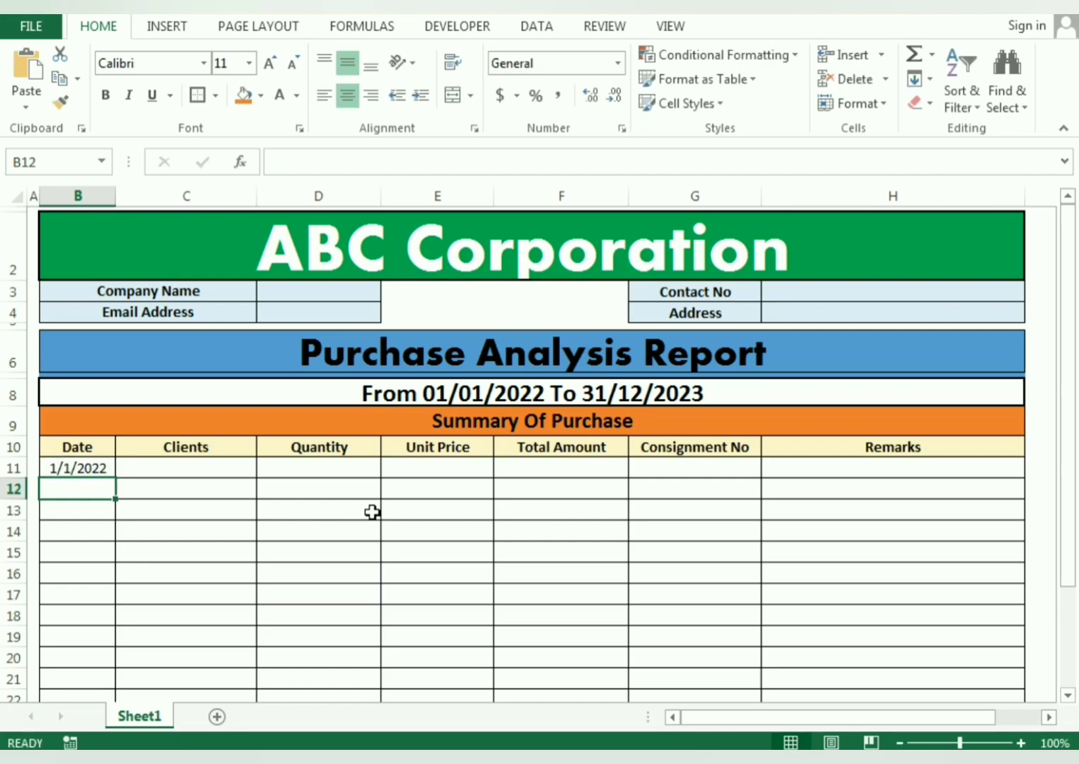
{"action": "left_click_drag", "start_coordinate": [115, 195], "coordinate": [122, 195]}
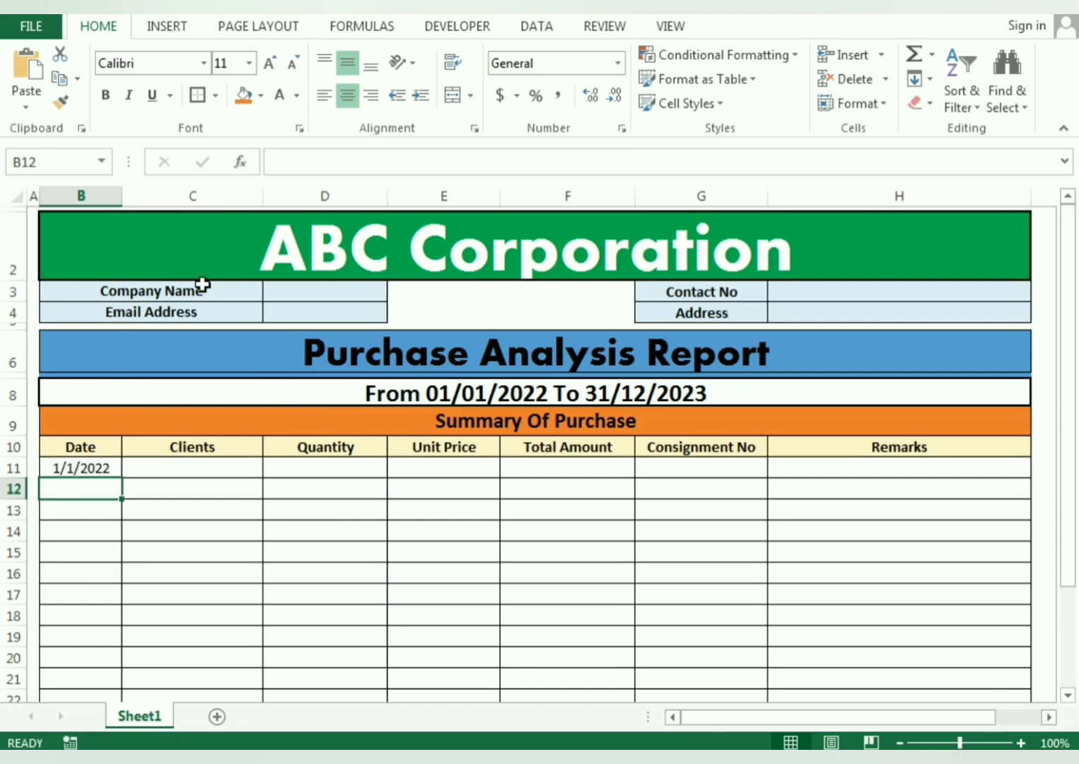
Enter the client's first name in C11 under Clients
{"action": "left_click", "coordinate": [225, 468]}
{"action": "type", "text": "M"}
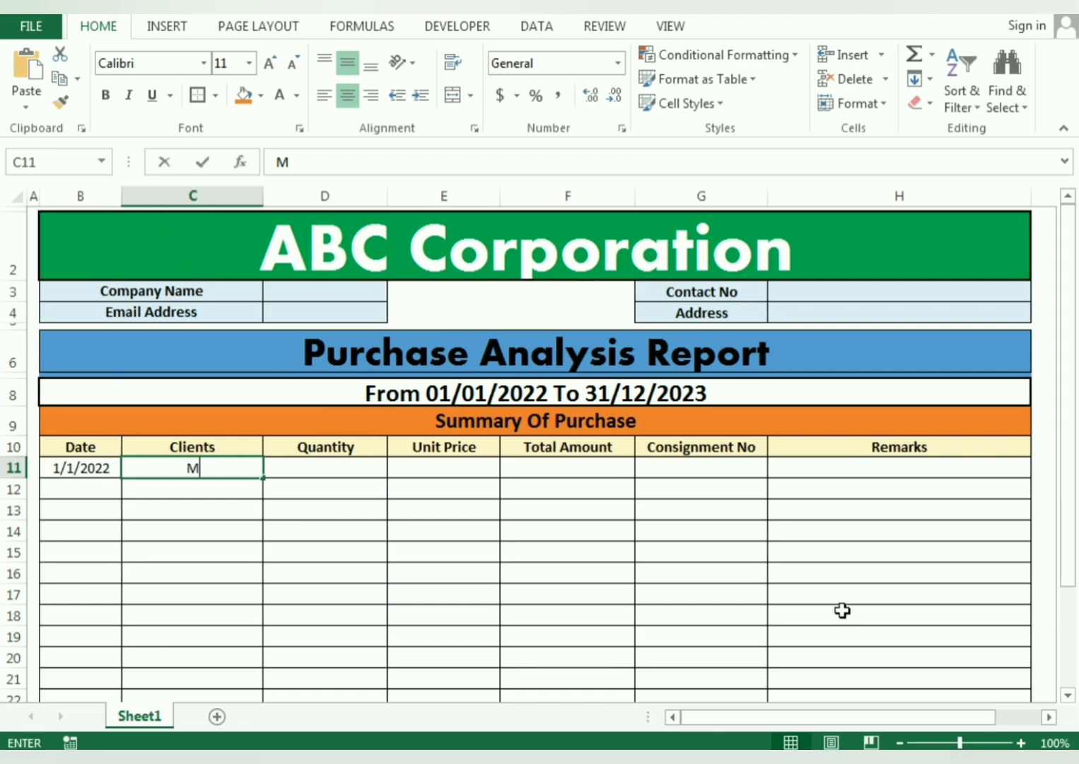
{"action": "type", "text": "ark"}
{"action": "key", "text": "Return"}
{"action": "key", "text": "Up"}
{"action": "key", "text": "Right"}
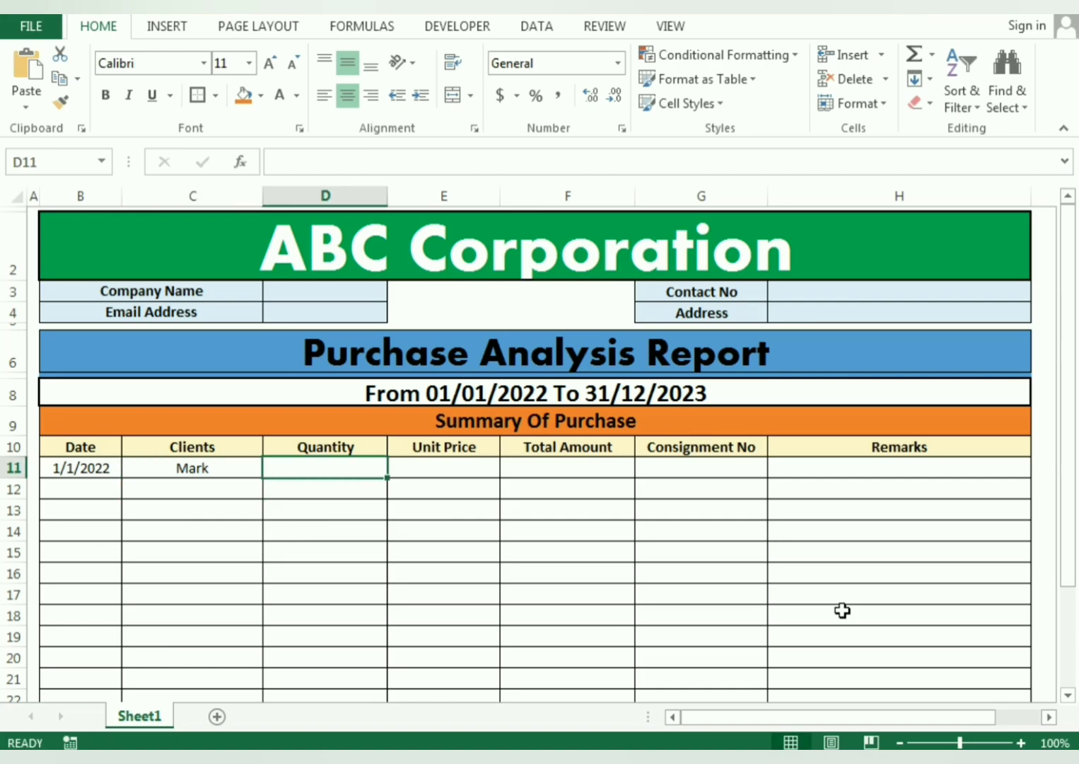
Enter the quantity 12 in D11 and the unit price 20 in E11
{"action": "type", "text": "12"}
{"action": "key", "text": "Return"}
{"action": "key", "text": "Up"}
{"action": "key", "text": "Right"}
{"action": "type", "text": "2"}
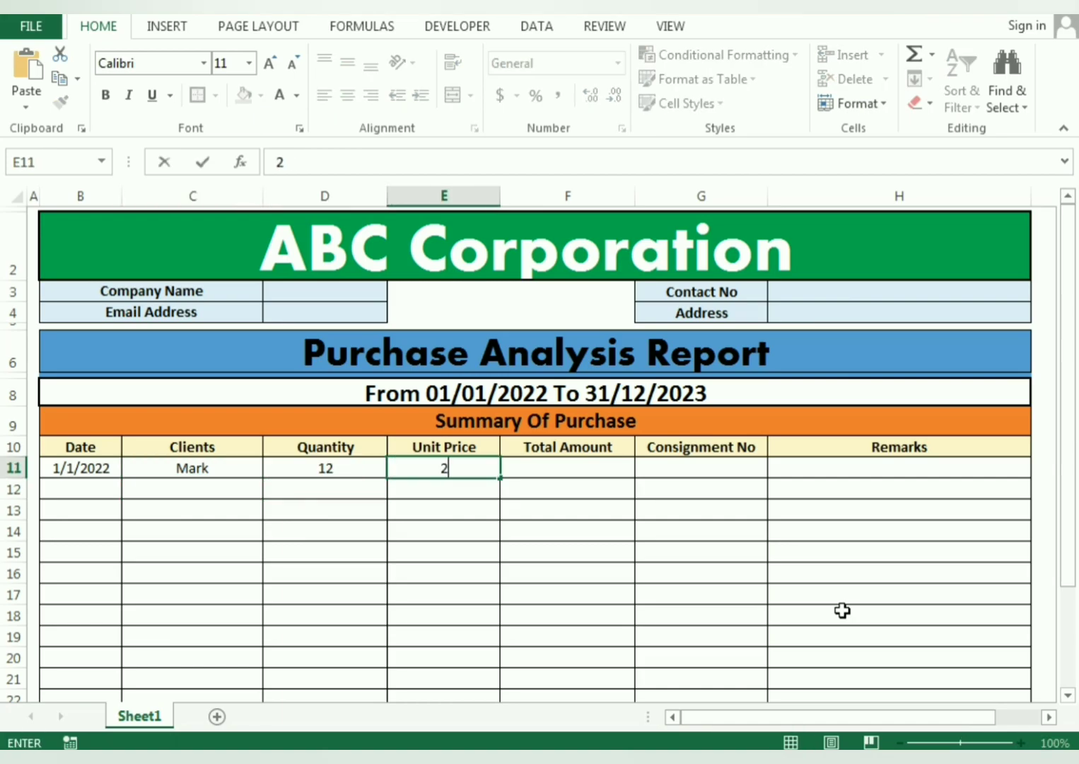
{"action": "type", "text": "0"}
{"action": "key", "text": "Return"}
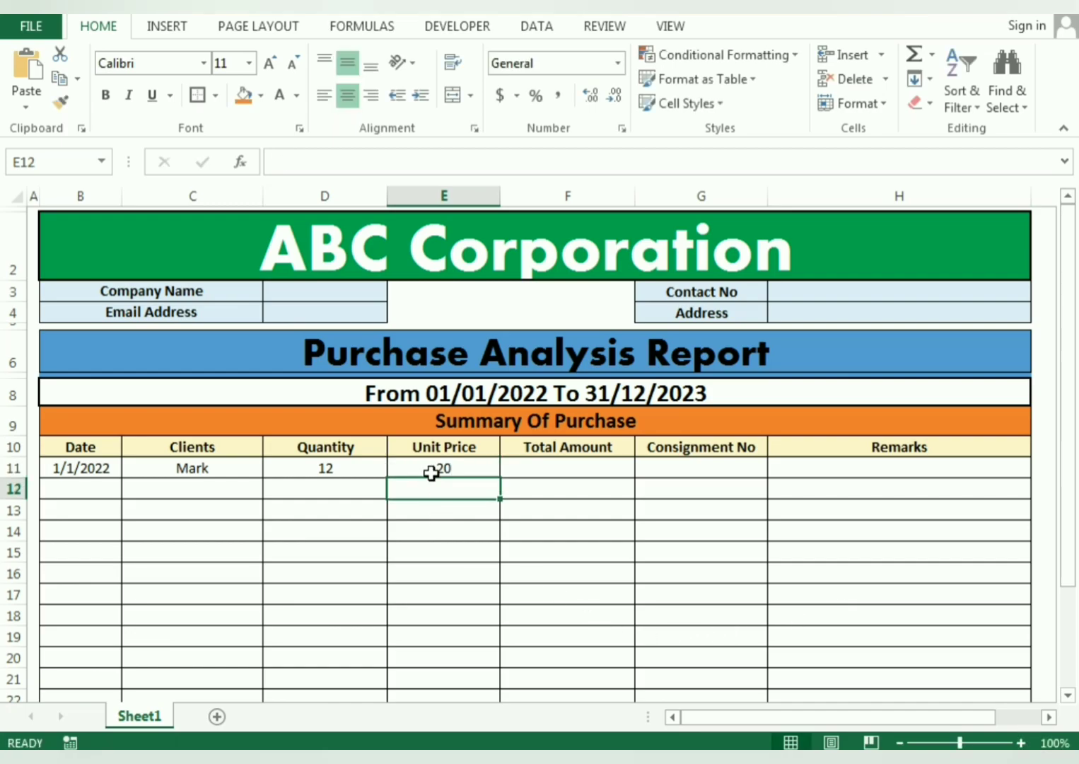
Format the Unit Price cells E11:E23 as Currency with the $ symbol, two decimals and red negative numbers
{"action": "scroll", "coordinate": [552, 598], "scroll_direction": "down", "scroll_amount": 2}
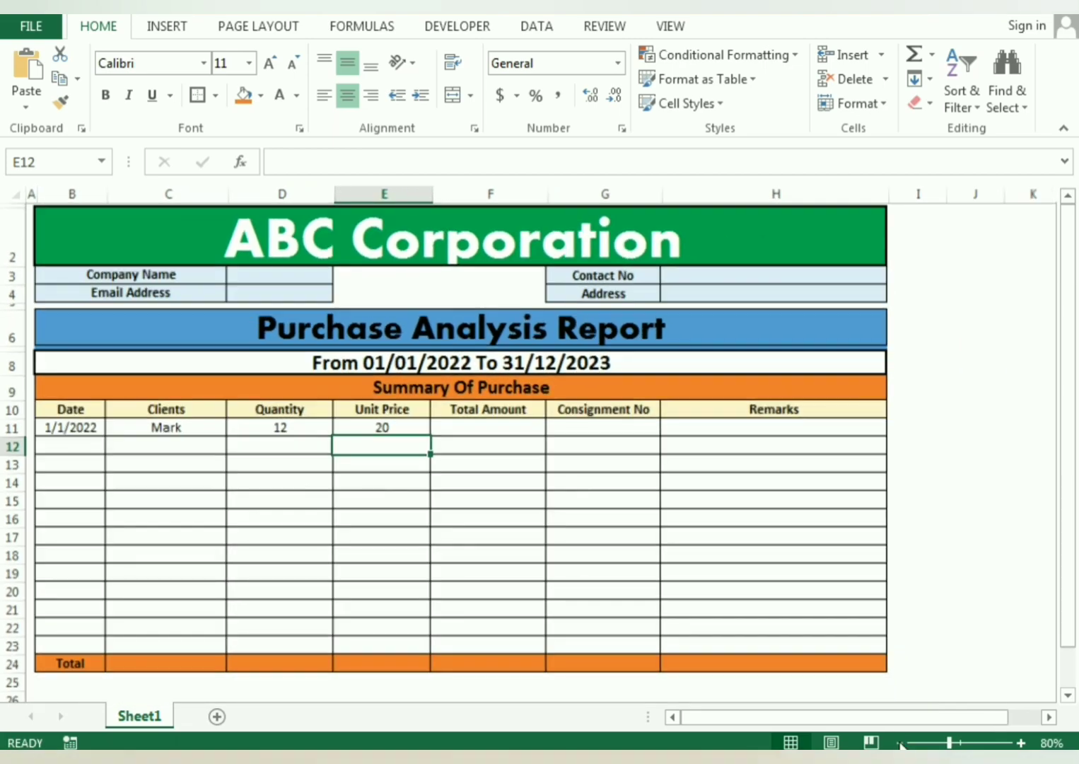
{"action": "left_click_drag", "start_coordinate": [370, 410], "coordinate": [354, 614]}
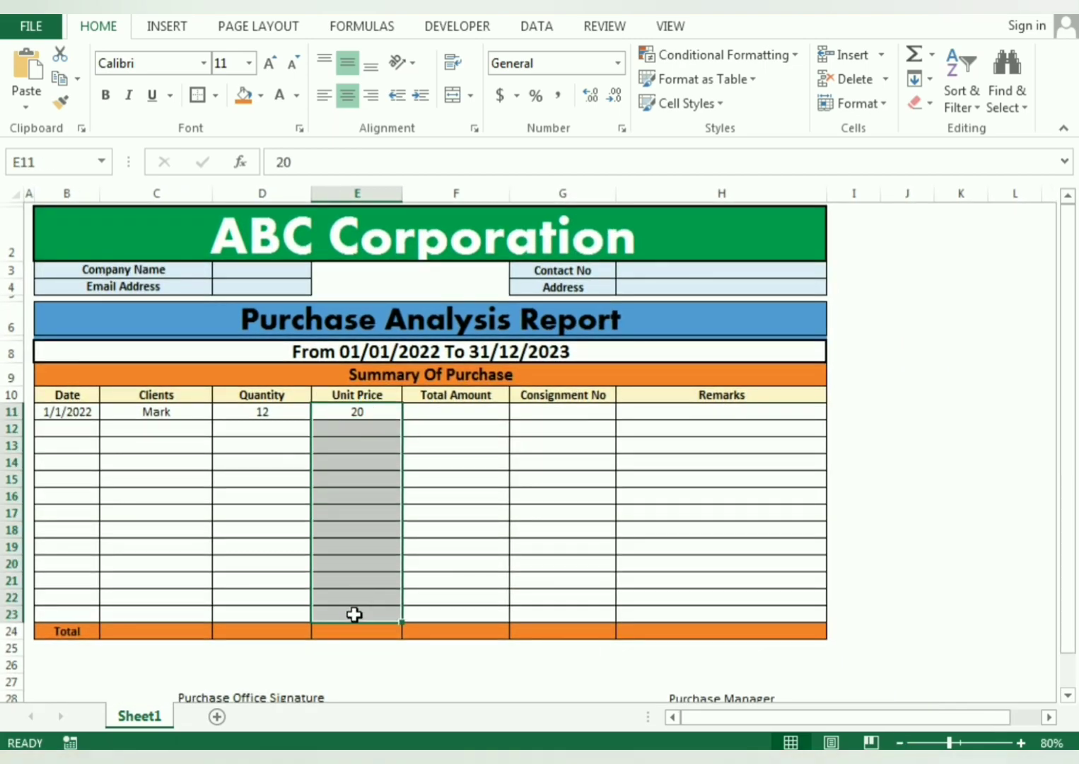
{"action": "right_click", "coordinate": [343, 455]}
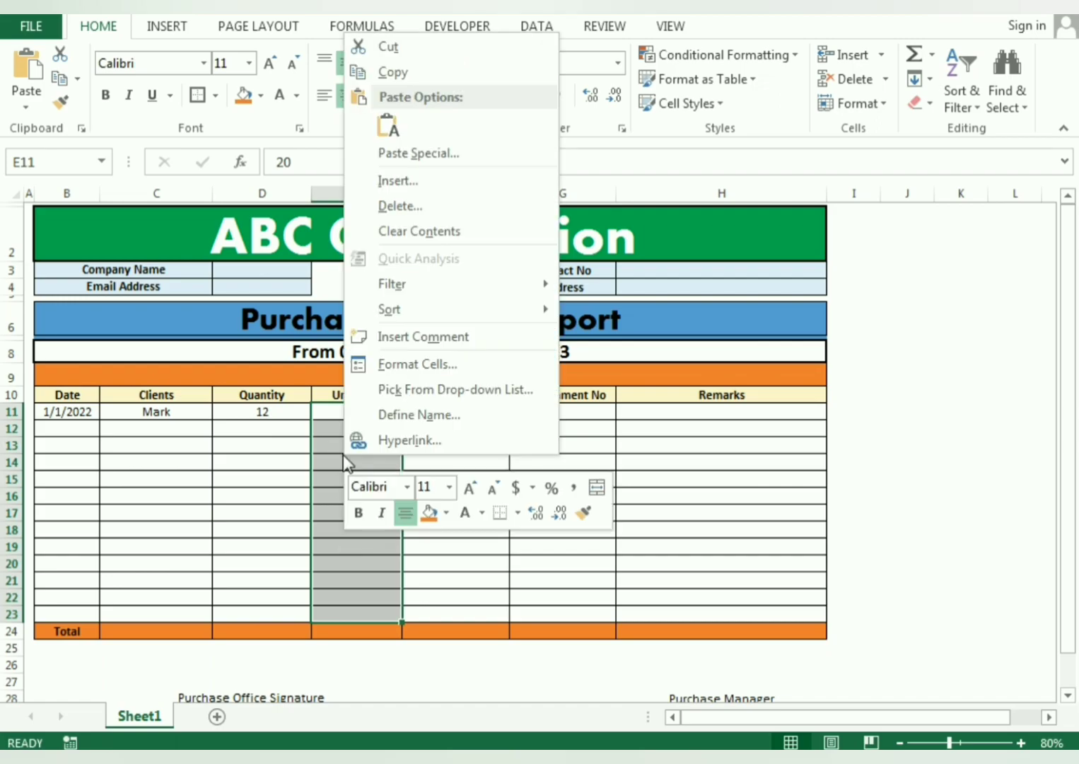
{"action": "left_click", "coordinate": [392, 364]}
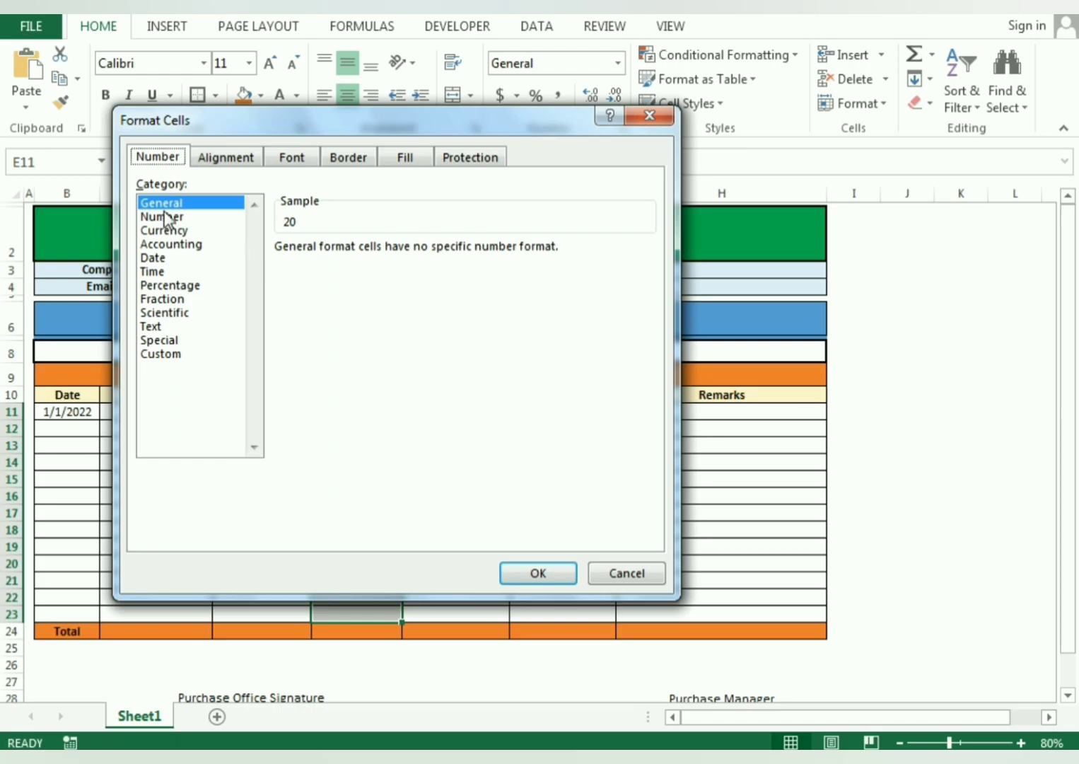
{"action": "left_click", "coordinate": [163, 231]}
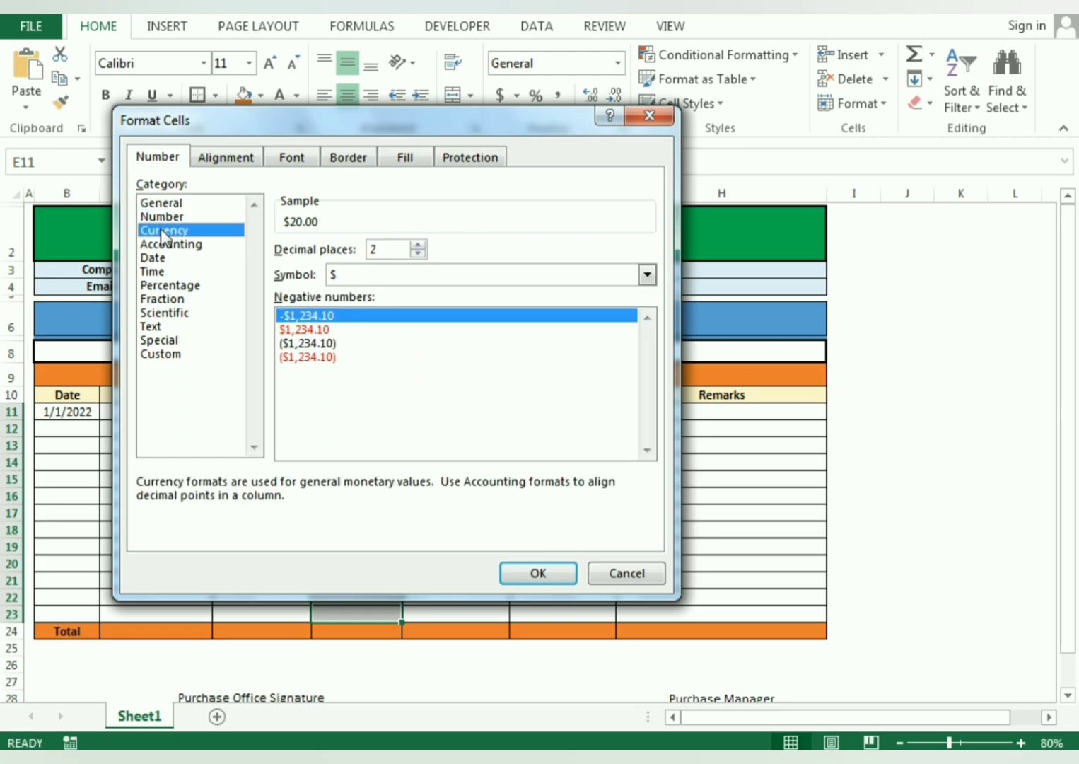
{"action": "left_click", "coordinate": [315, 330]}
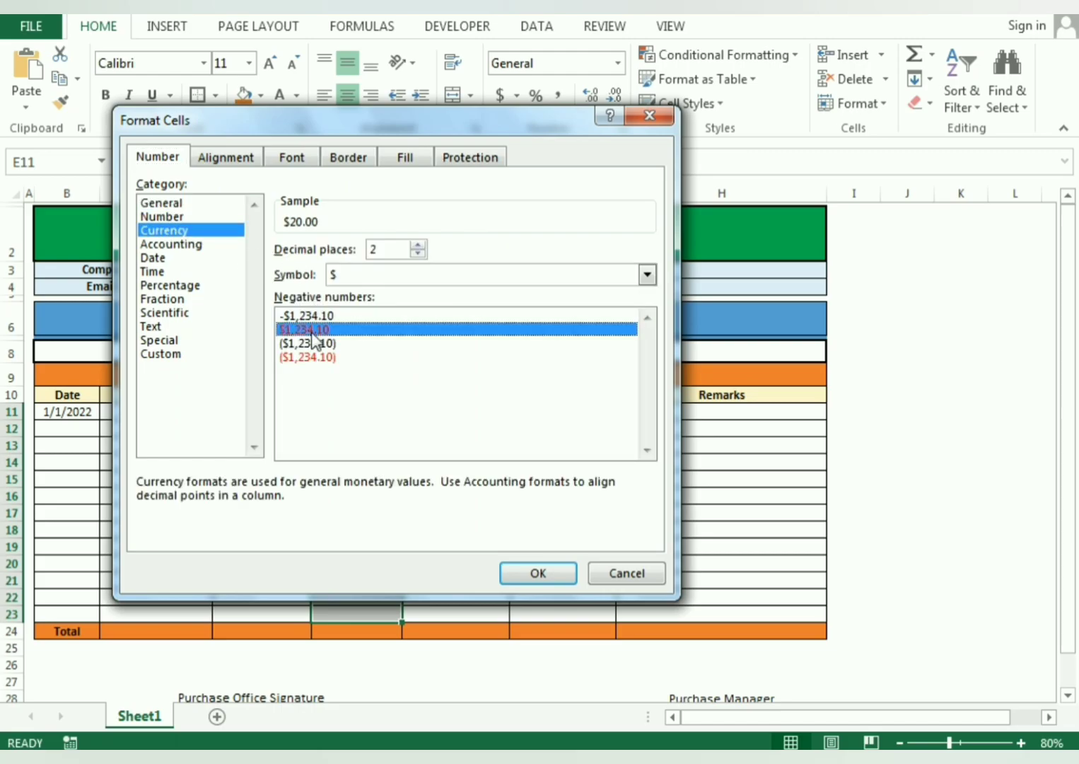
{"action": "left_click", "coordinate": [543, 578]}
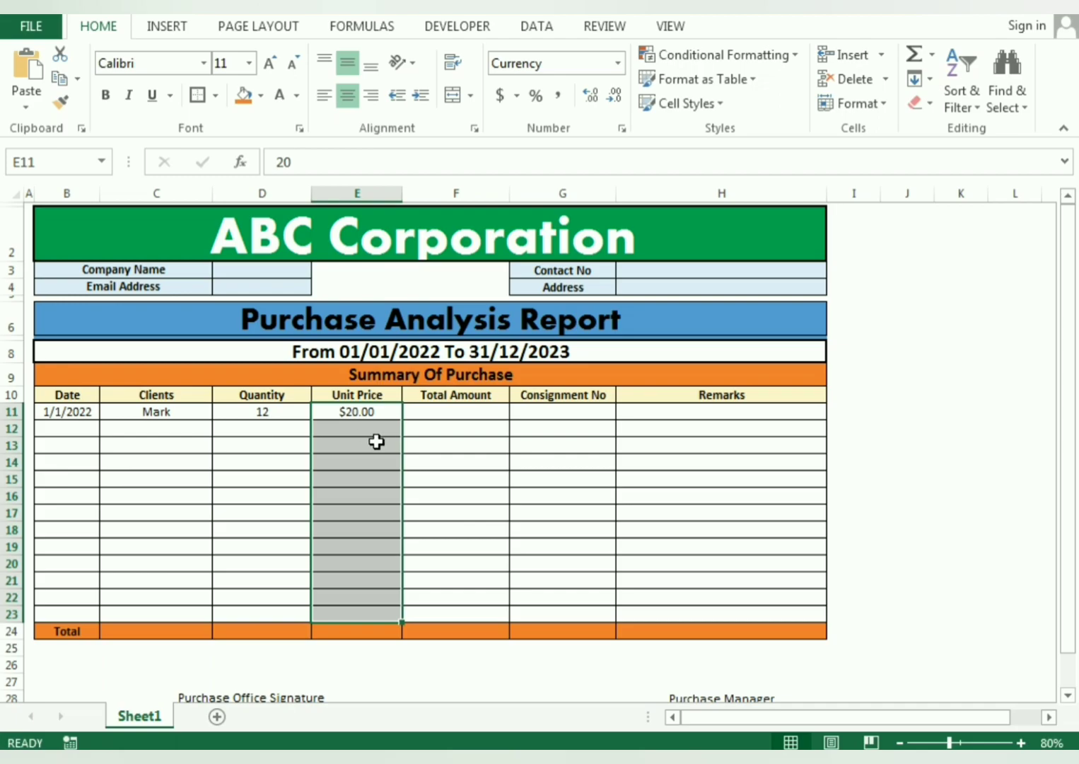
Copy the currency formatting of the Unit Price cells to the Total Amount cells F11:F24 with Format Painter
{"action": "left_click", "coordinate": [61, 103]}
{"action": "left_click_drag", "start_coordinate": [436, 415], "coordinate": [436, 625]}
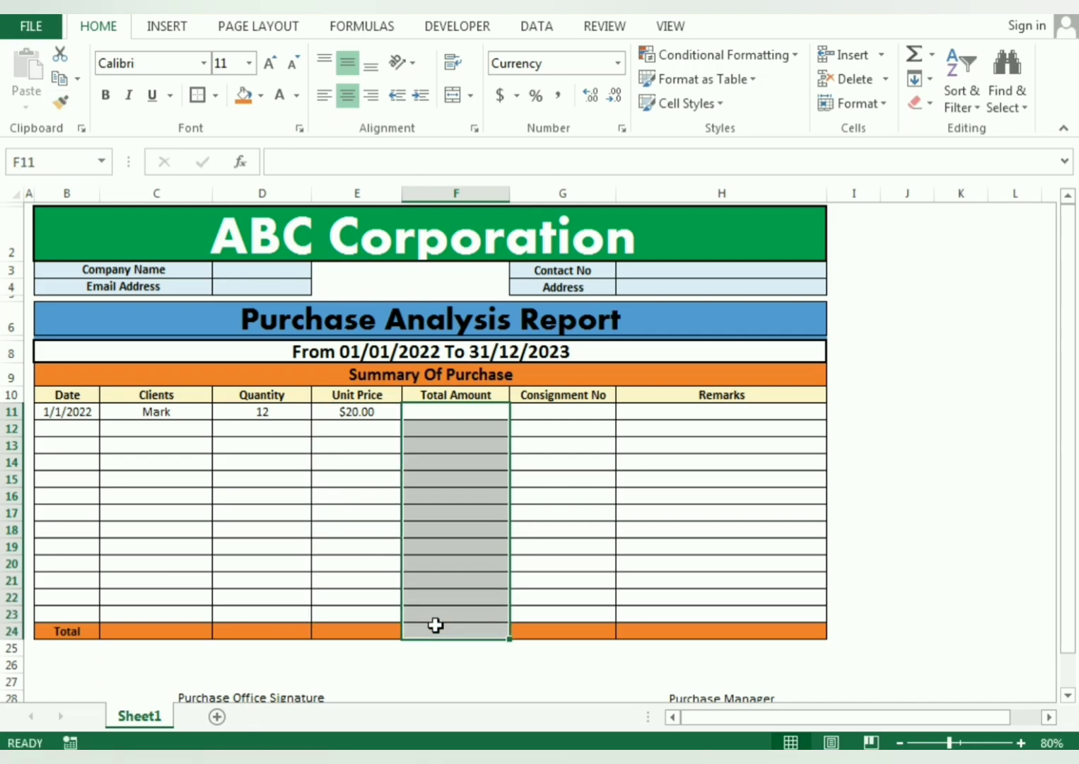
{"action": "left_click", "coordinate": [364, 397]}
{"action": "left_click", "coordinate": [372, 424]}
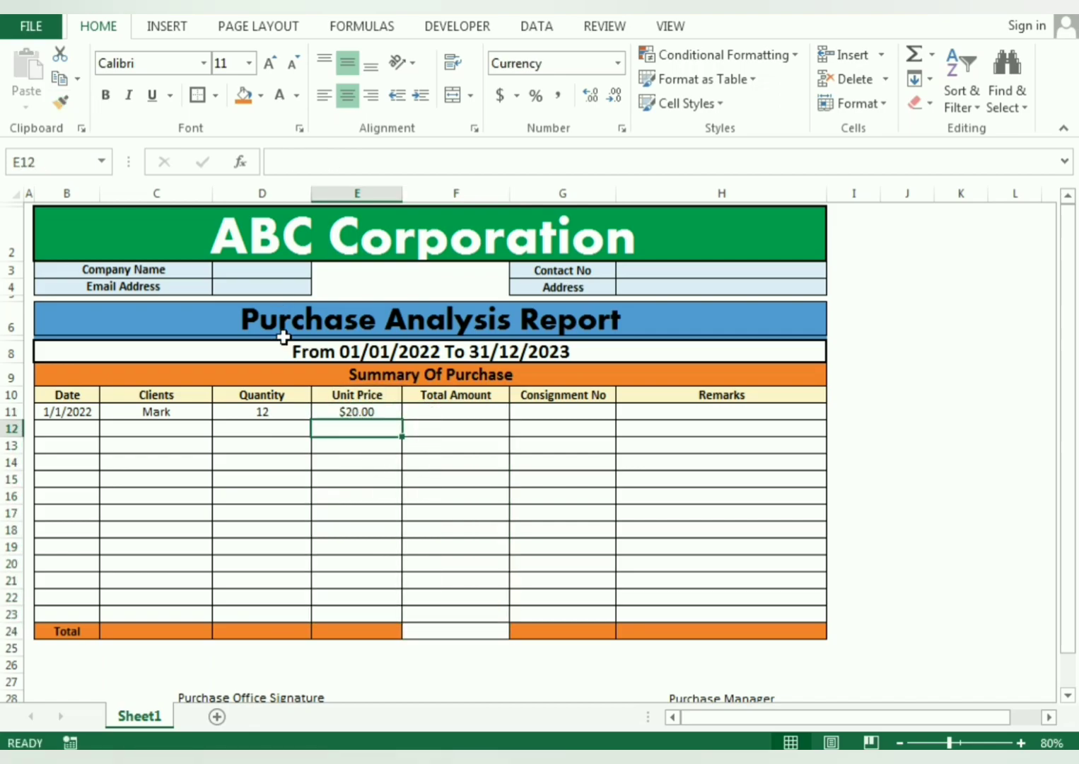
Copy the currency formatting of E11:F11 to the Total row cells E24:F24 and fill them with orange
{"action": "left_click", "coordinate": [336, 412]}
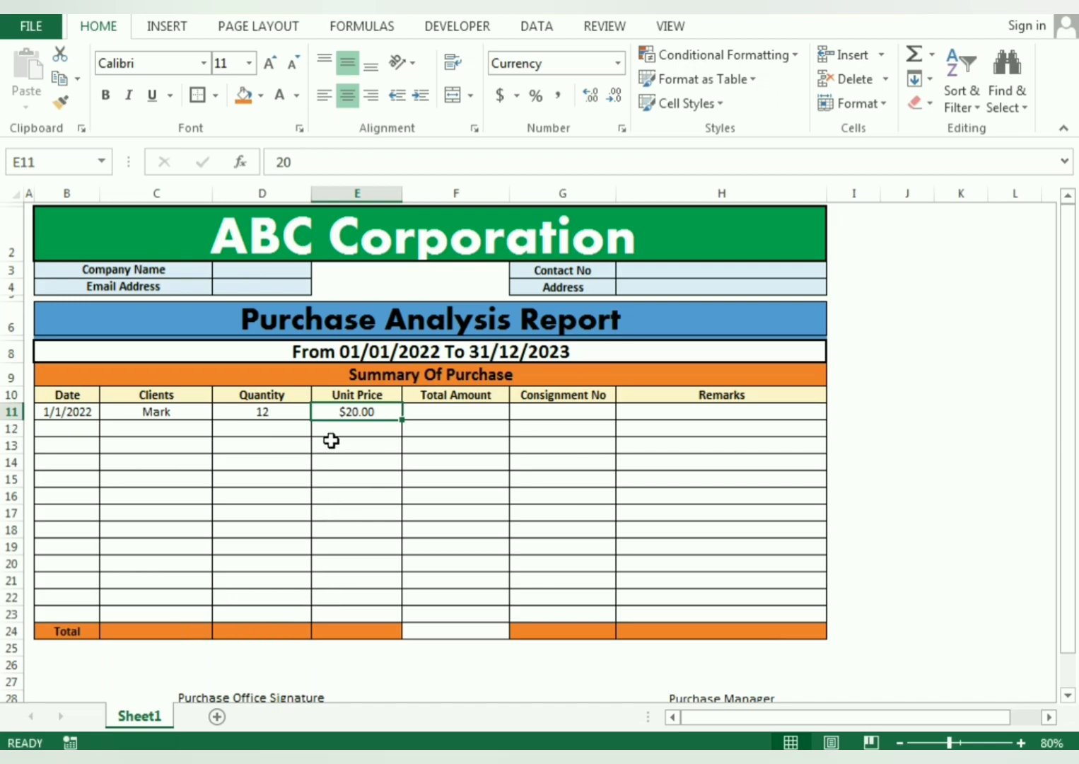
{"action": "left_click", "coordinate": [380, 627]}
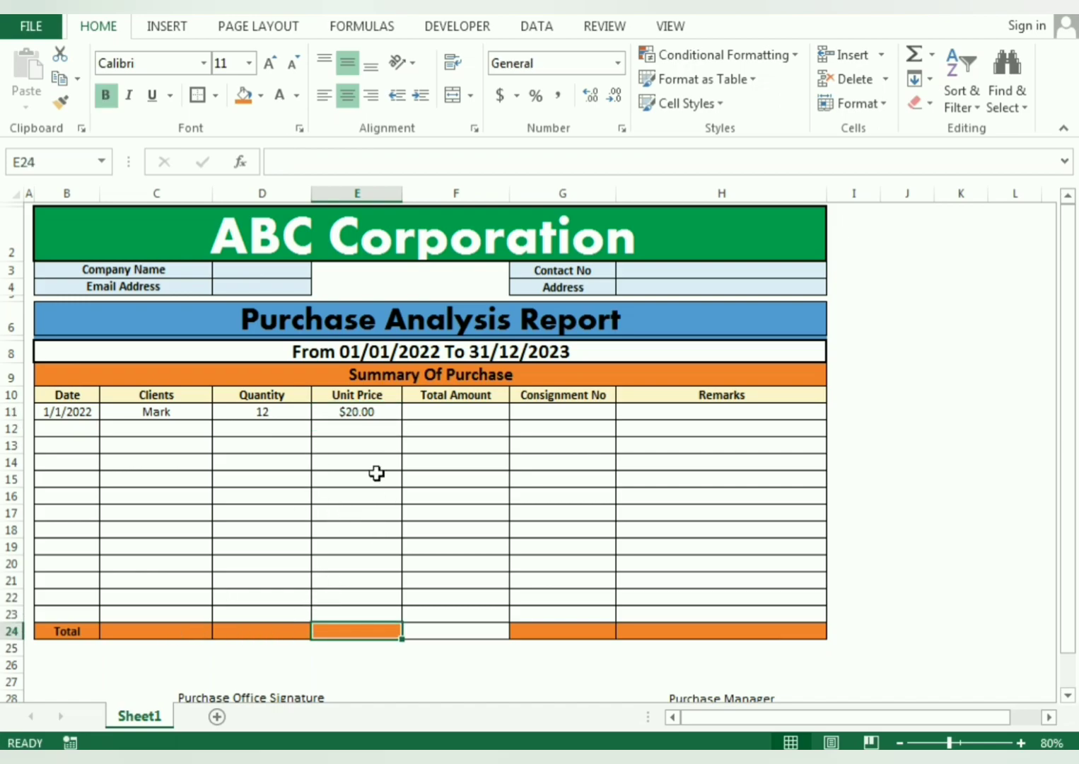
{"action": "left_click_drag", "start_coordinate": [359, 414], "coordinate": [403, 412]}
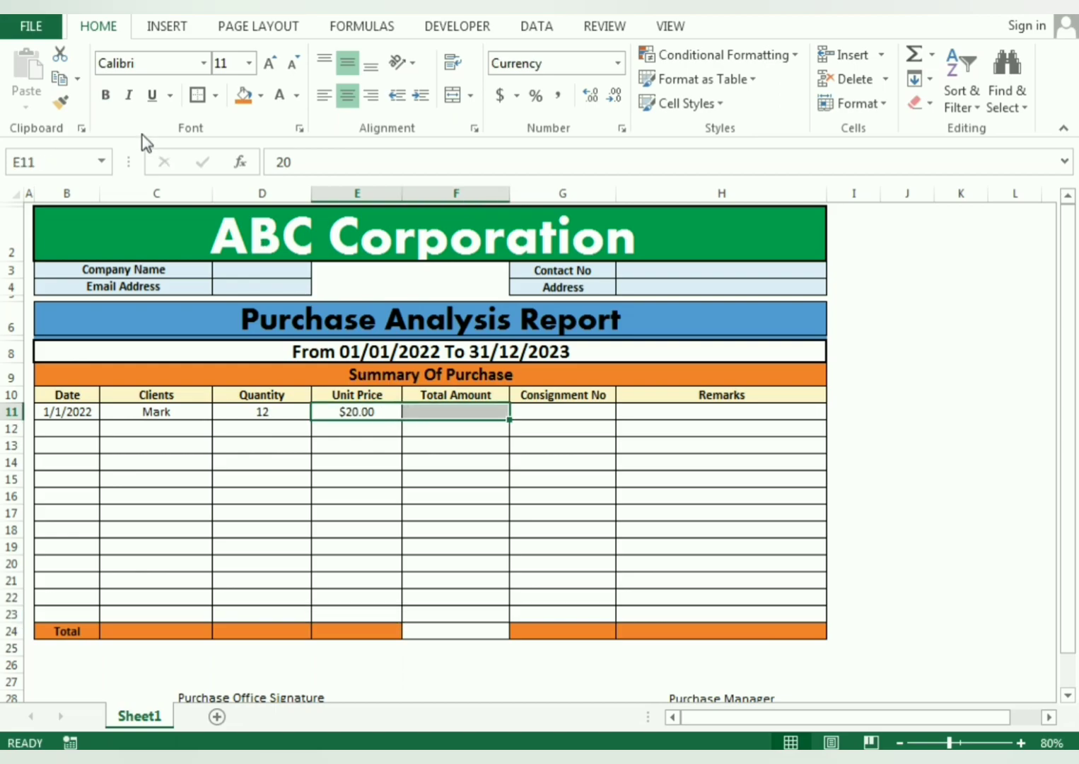
{"action": "left_click", "coordinate": [63, 105]}
{"action": "left_click_drag", "start_coordinate": [380, 630], "coordinate": [446, 629]}
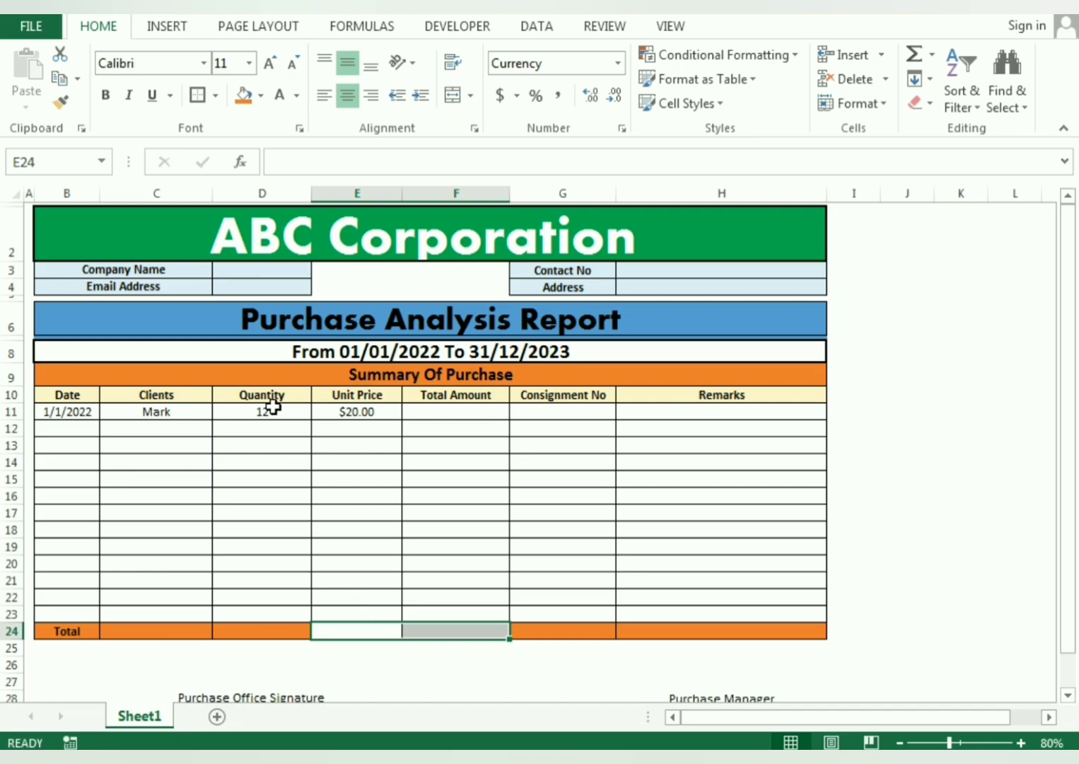
{"action": "left_click", "coordinate": [242, 99]}
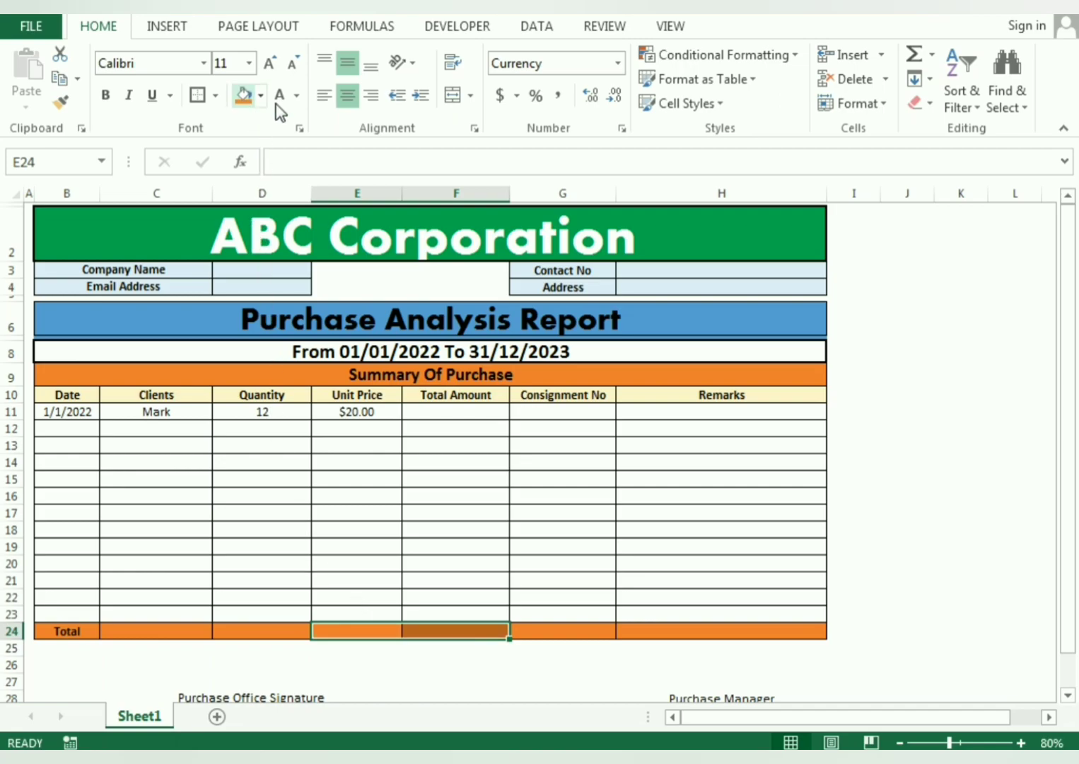
{"action": "left_click", "coordinate": [486, 481]}
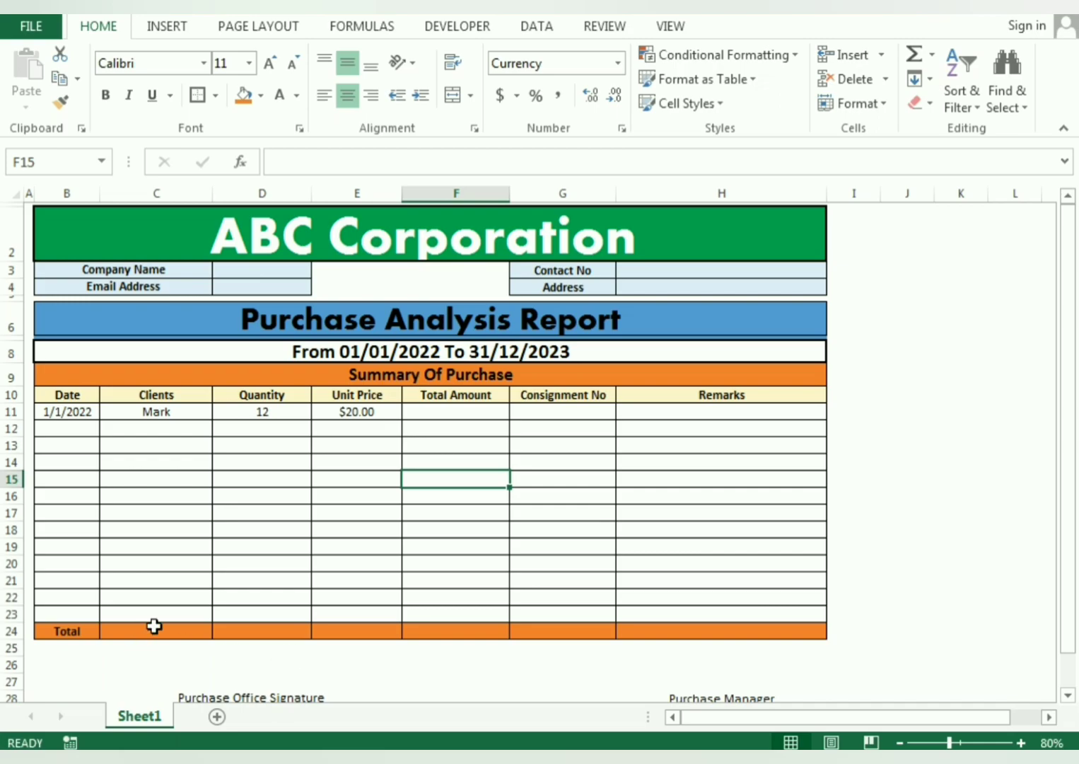
Enter the formula =D11*E11 in F11 to calculate the Total Amount
{"action": "left_click", "coordinate": [424, 412]}
{"action": "type", "text": "="}
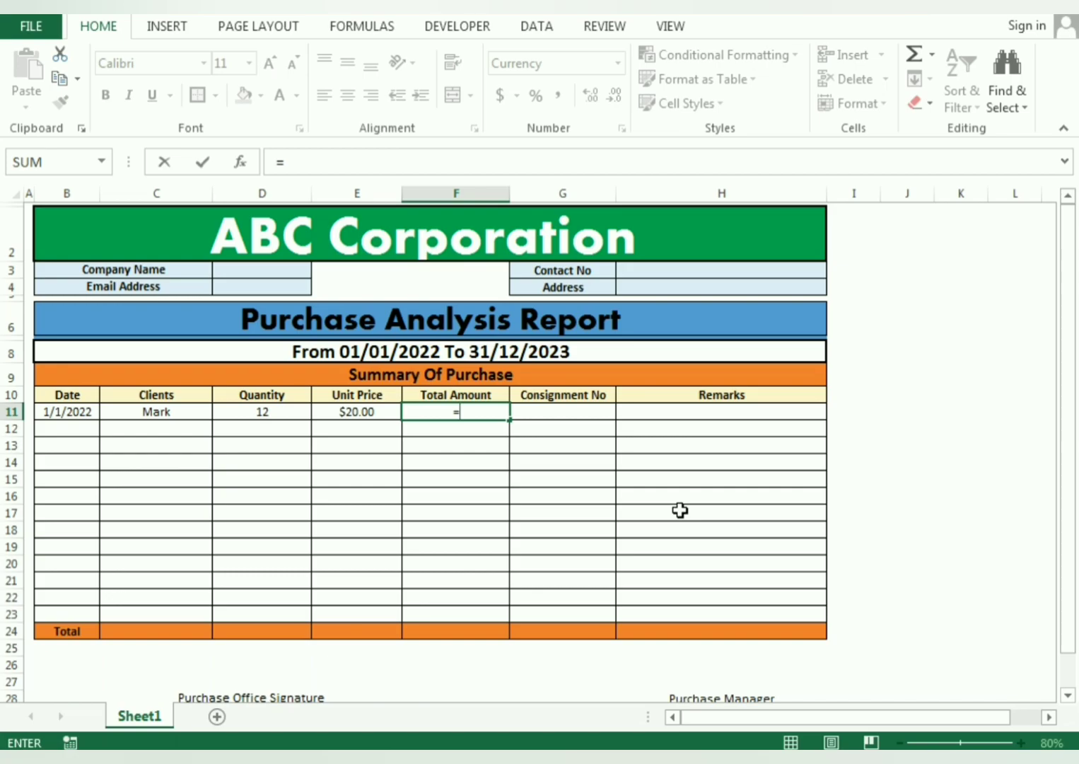
{"action": "left_click", "coordinate": [279, 411]}
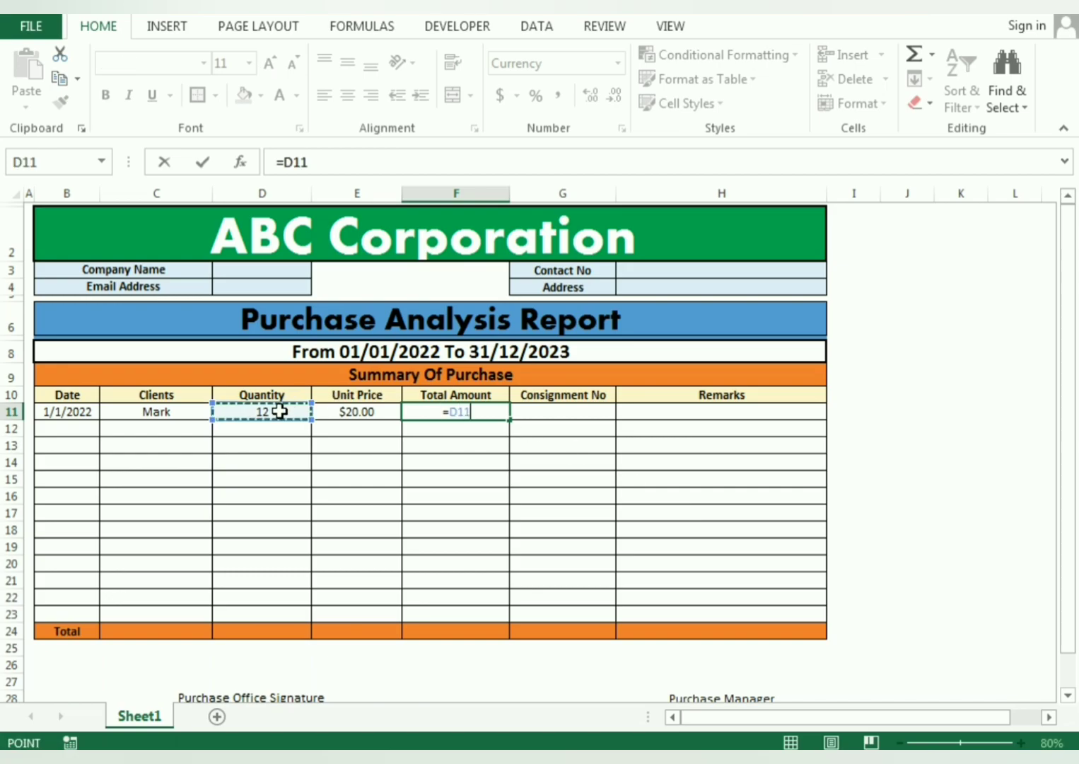
{"action": "type", "text": "*"}
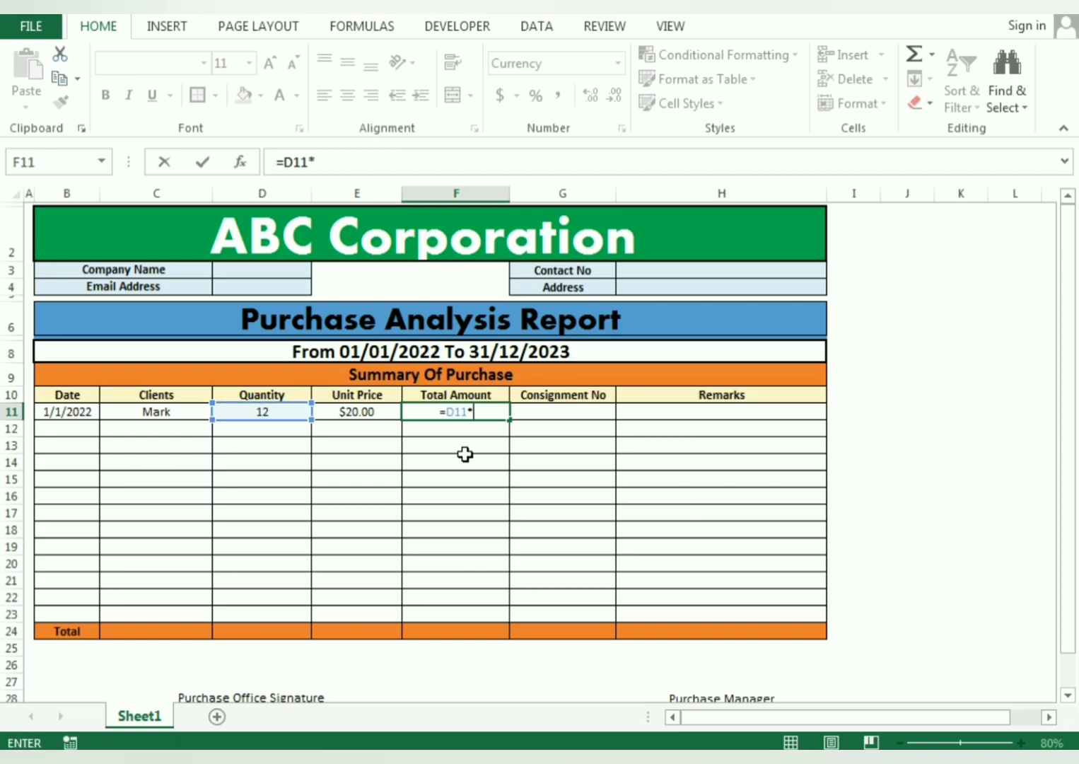
{"action": "left_click", "coordinate": [377, 411]}
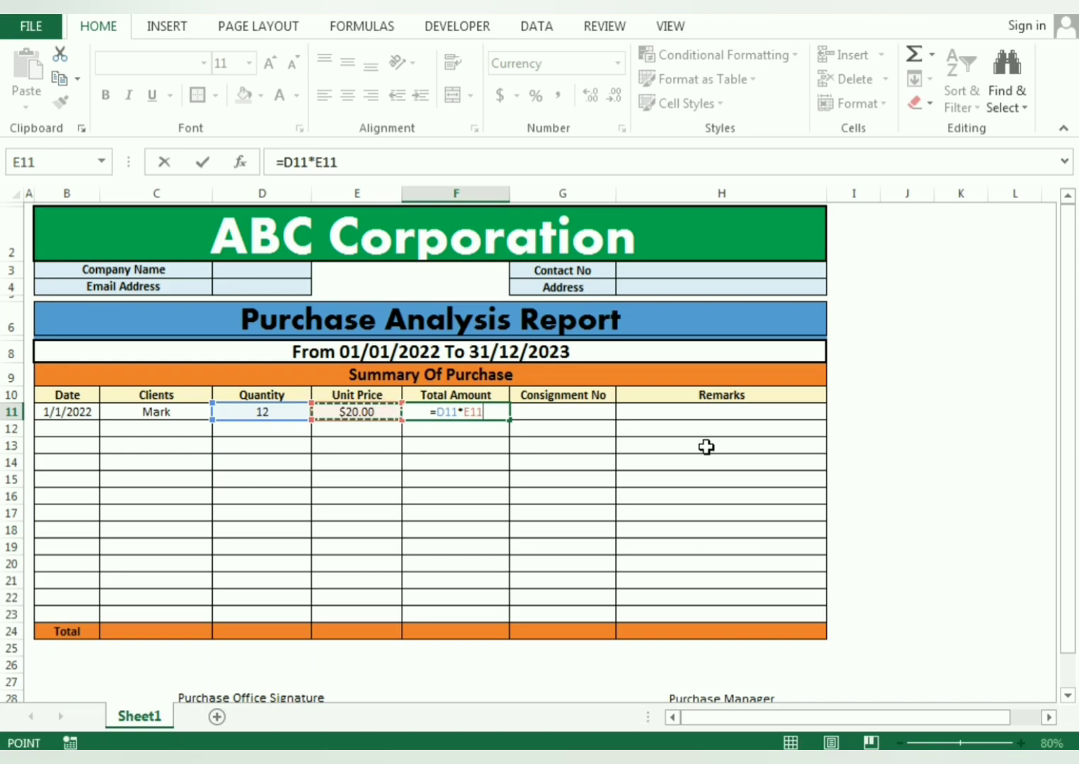
{"action": "key", "text": "Return"}
{"action": "key", "text": "Up"}
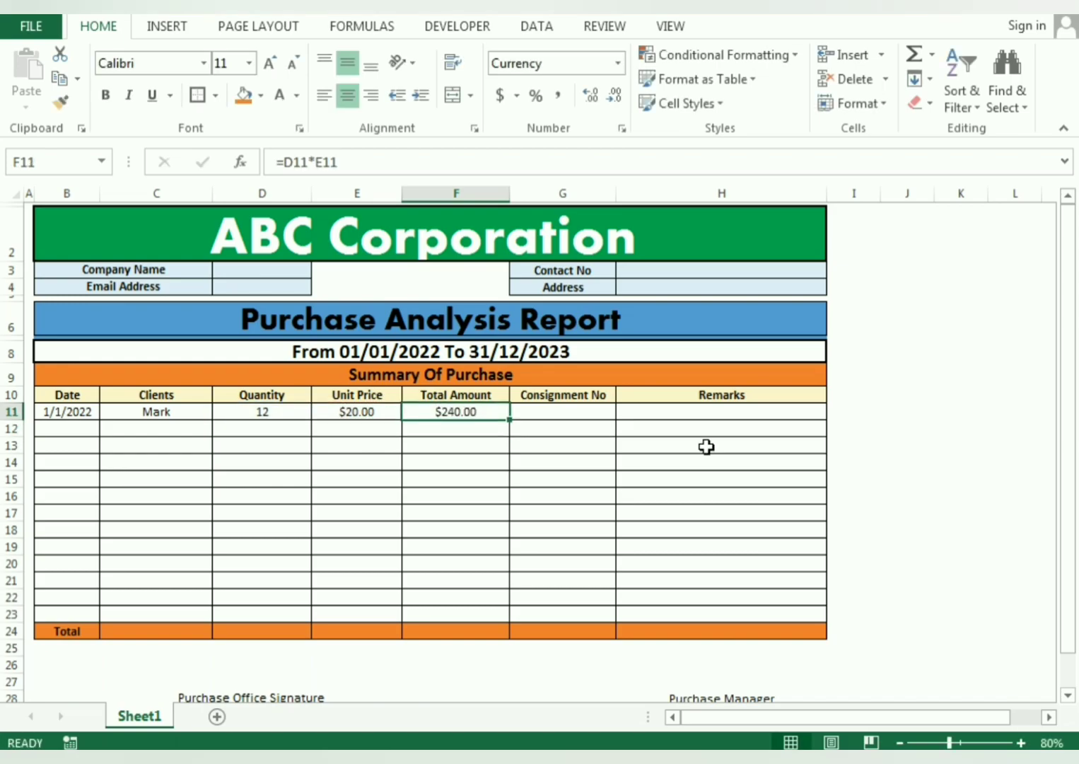
Enter the consignment number A23 in G11
{"action": "left_click", "coordinate": [584, 410]}
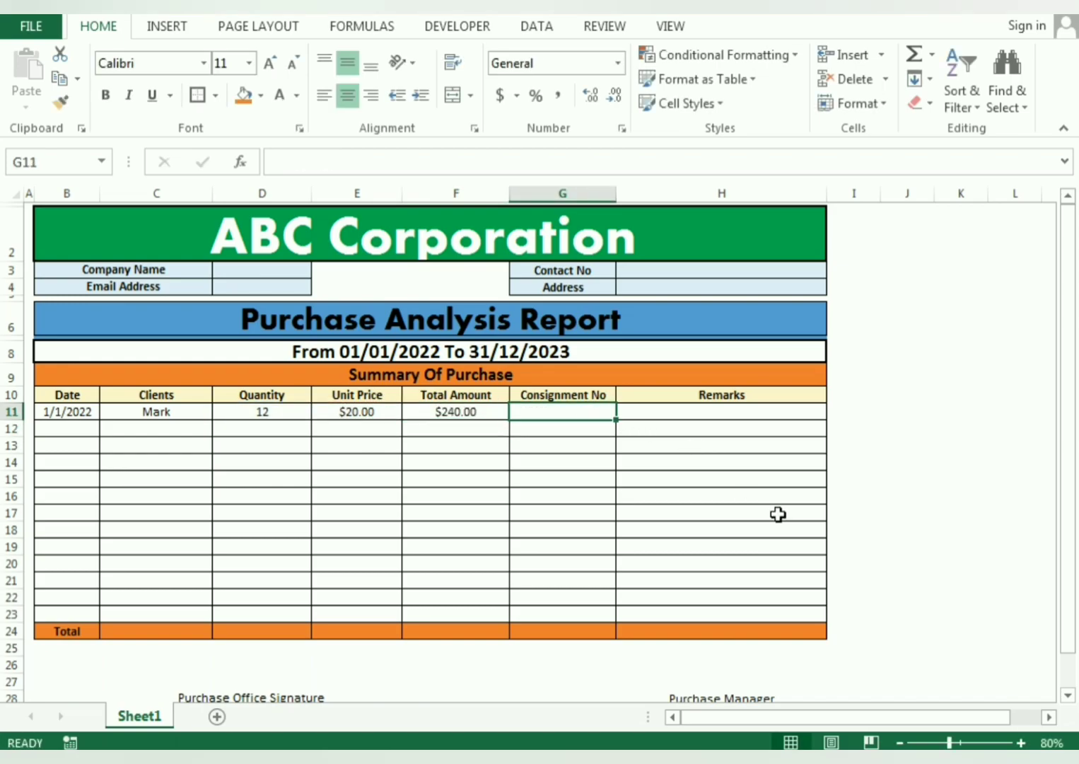
{"action": "type", "text": "A23"}
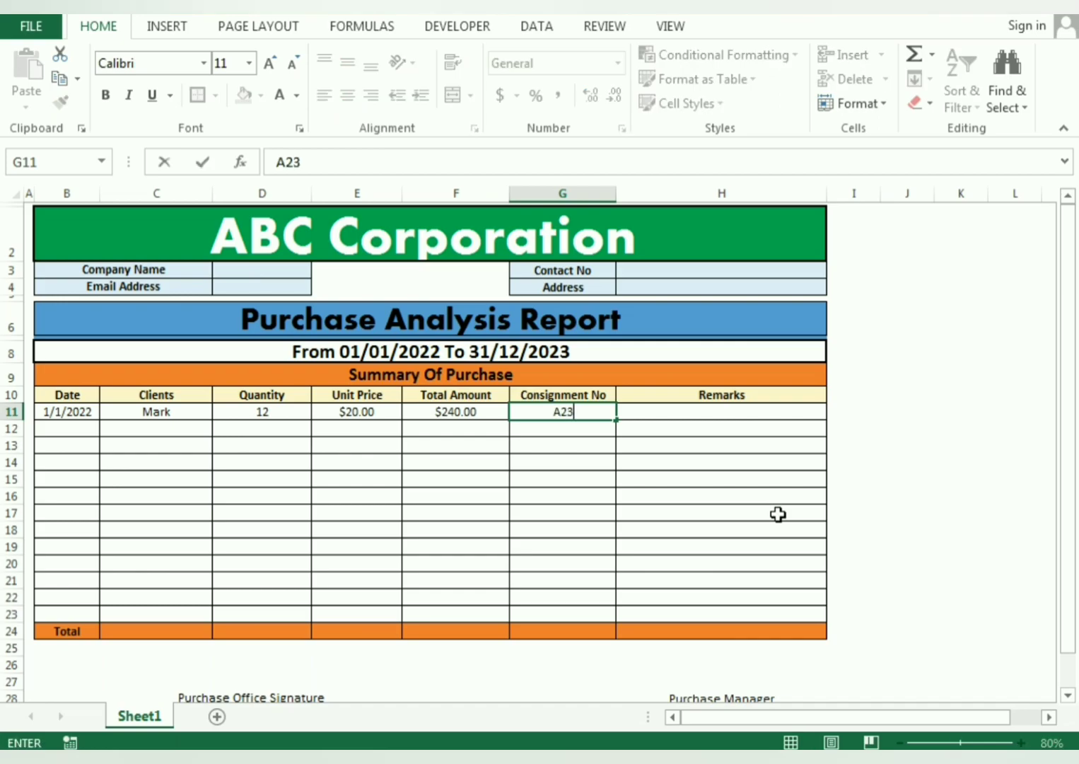
{"action": "key", "text": "Return"}
Enter the remark "Payment will make in 10 Days" in H11
{"action": "key", "text": "Up"}
{"action": "key", "text": "Right"}
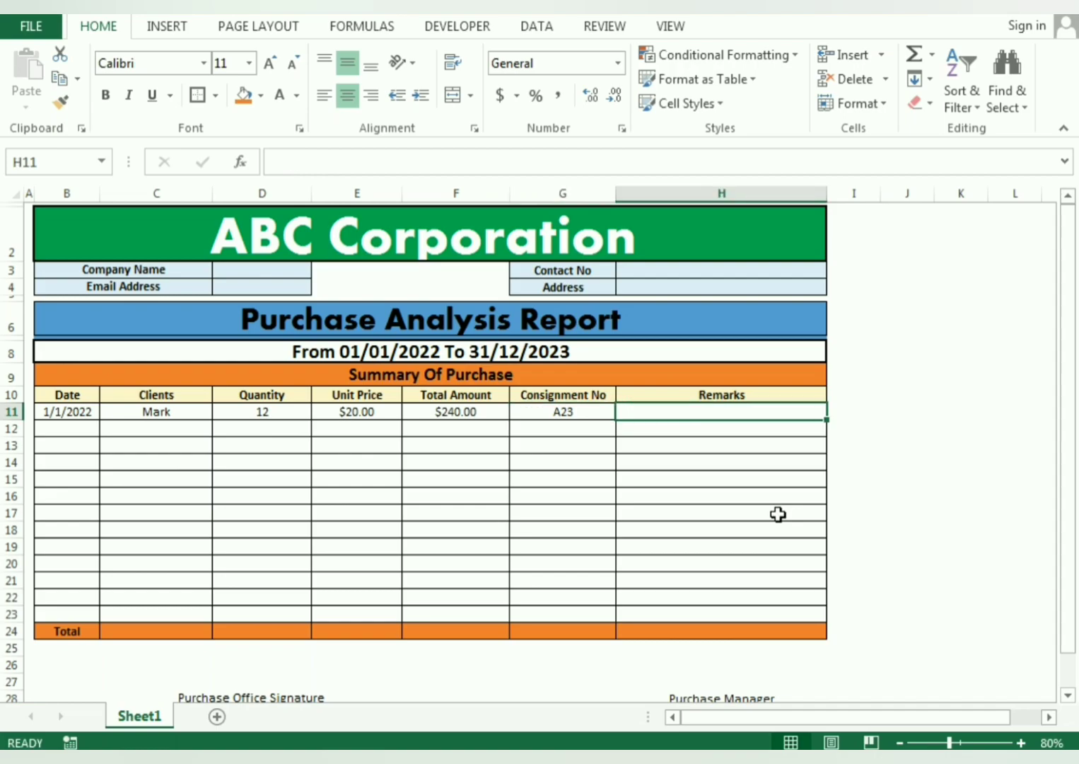
{"action": "type", "text": "P"}
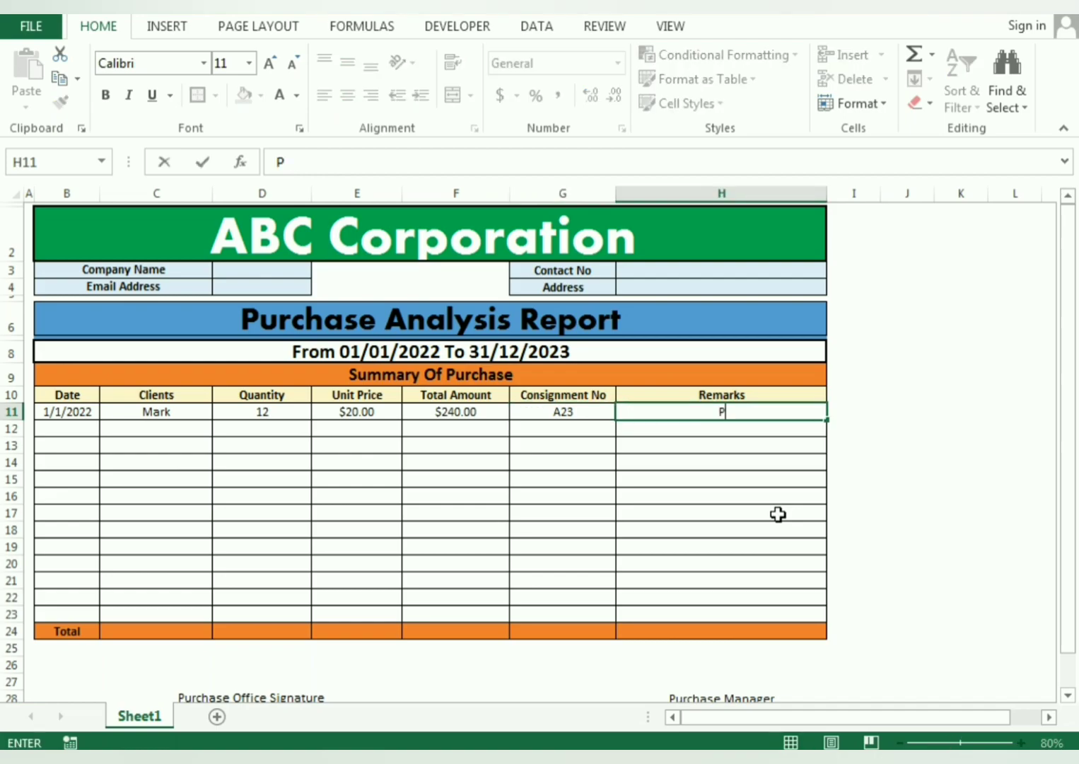
{"action": "type", "text": "ayment wil"}
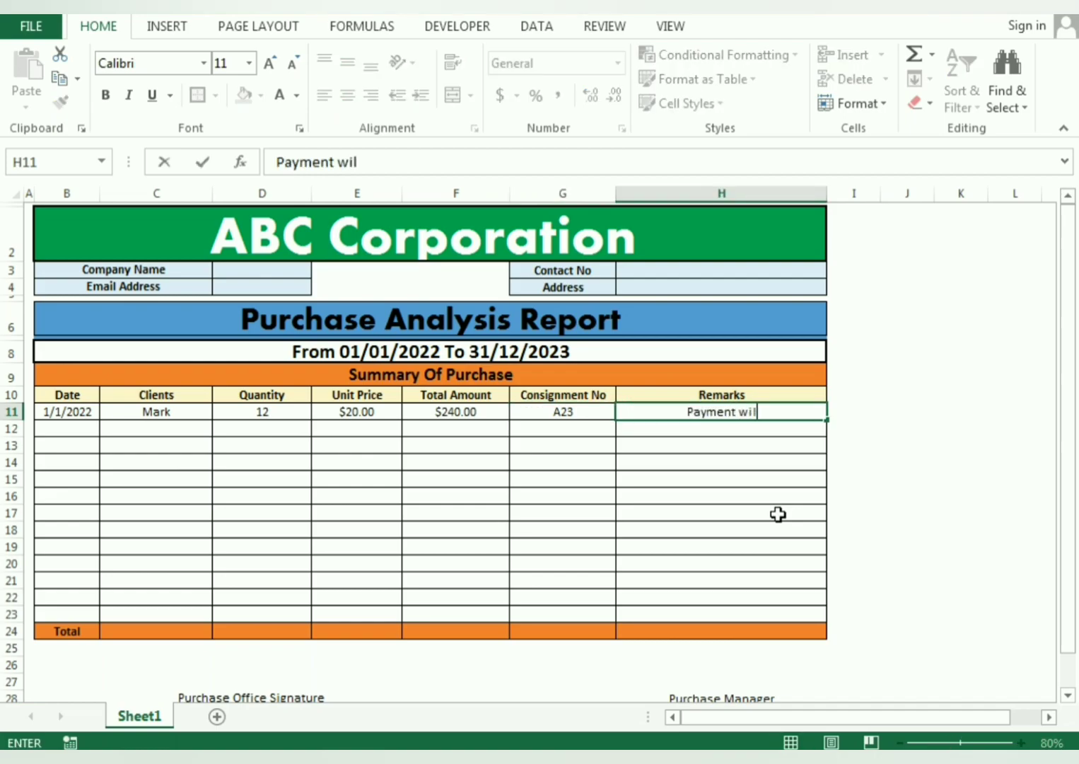
{"action": "type", "text": "l Ma"}
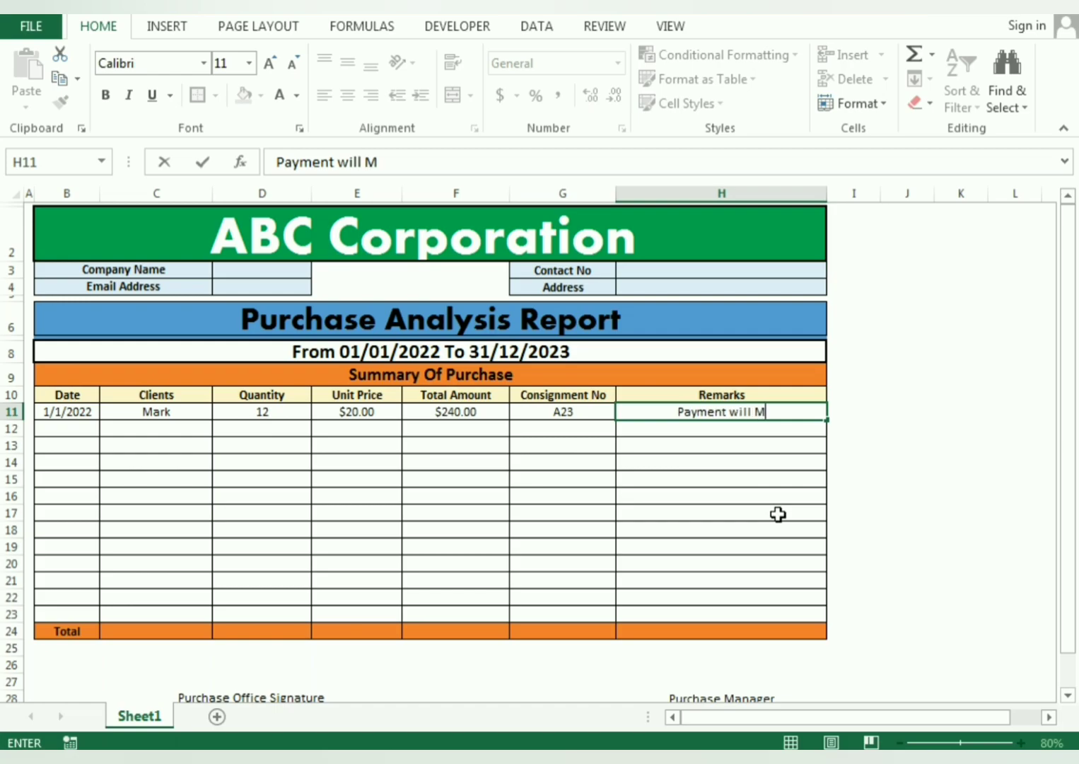
{"action": "key", "text": "BackSpace"}
{"action": "key", "text": "BackSpace"}
{"action": "type", "text": "make"}
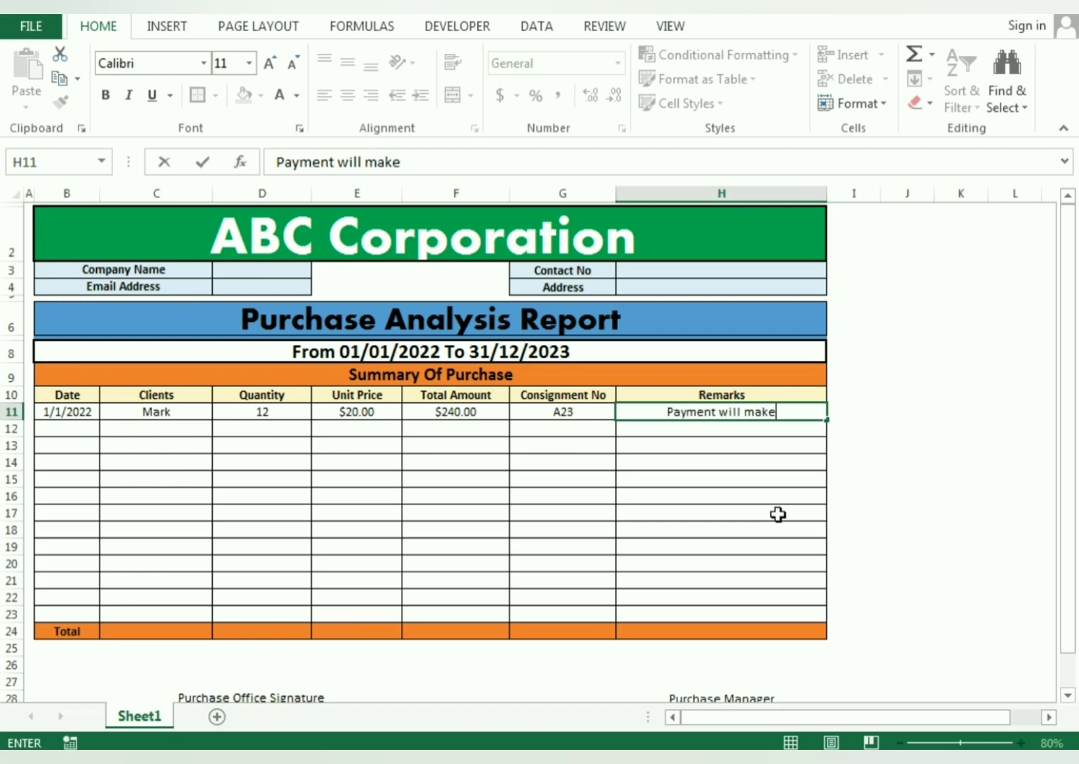
{"action": "type", "text": " in 10 Days"}
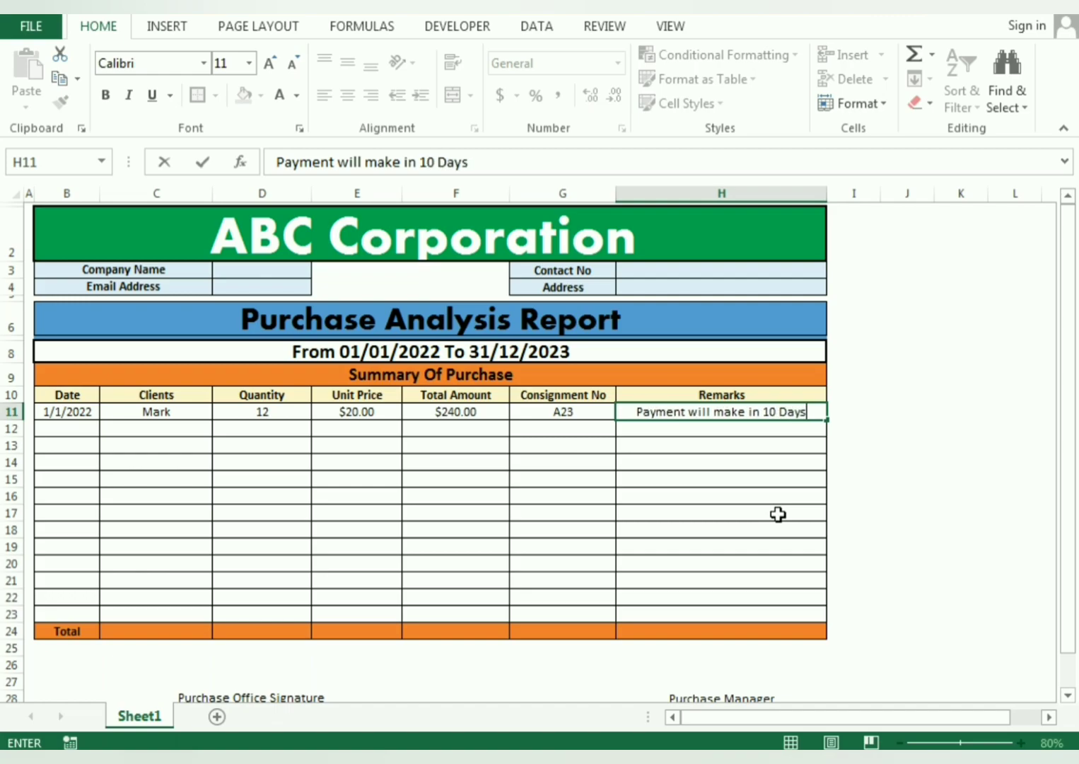
{"action": "key", "text": "Return"}
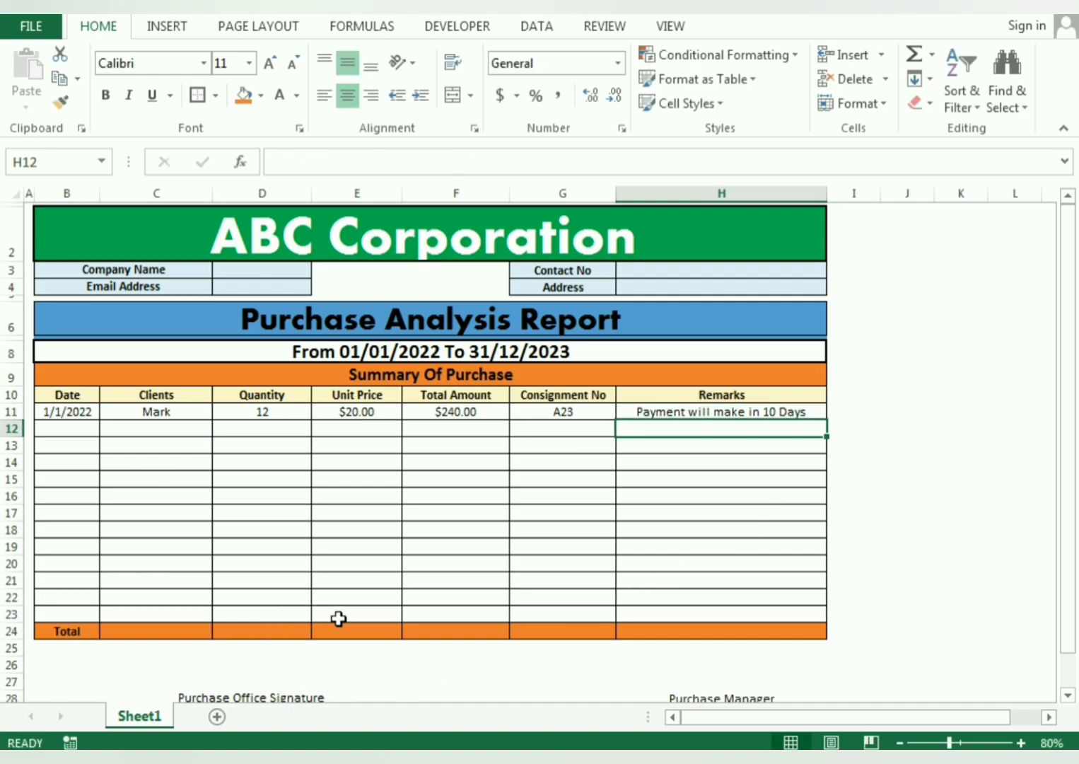
Enter the formula =sum(F11:F23) in F24 to total the Total Amount column
{"action": "left_click", "coordinate": [410, 629]}
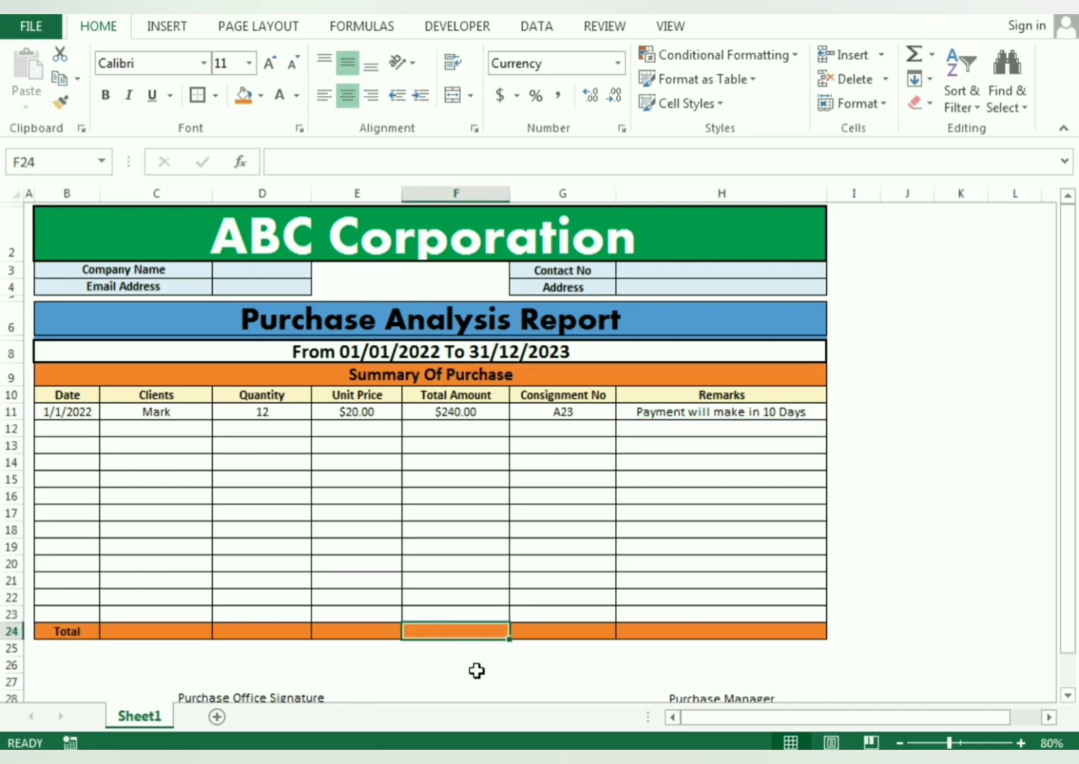
{"action": "type", "text": "=sum"}
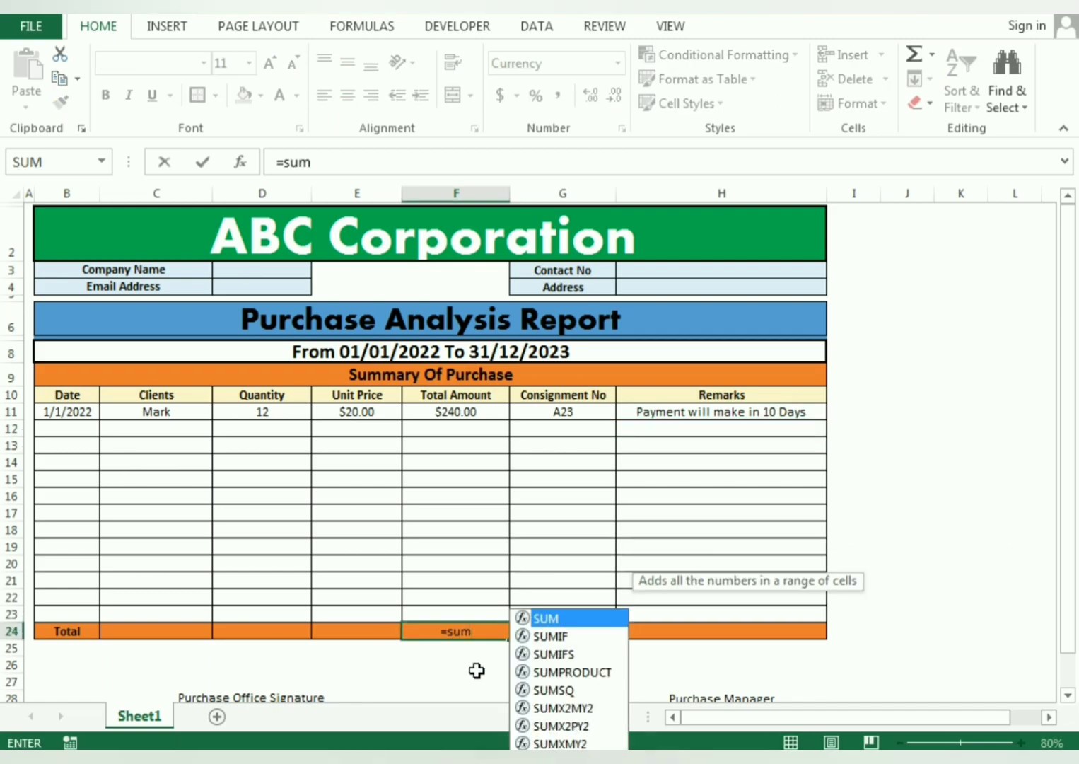
{"action": "type", "text": "("}
{"action": "left_click_drag", "start_coordinate": [476, 414], "coordinate": [467, 613]}
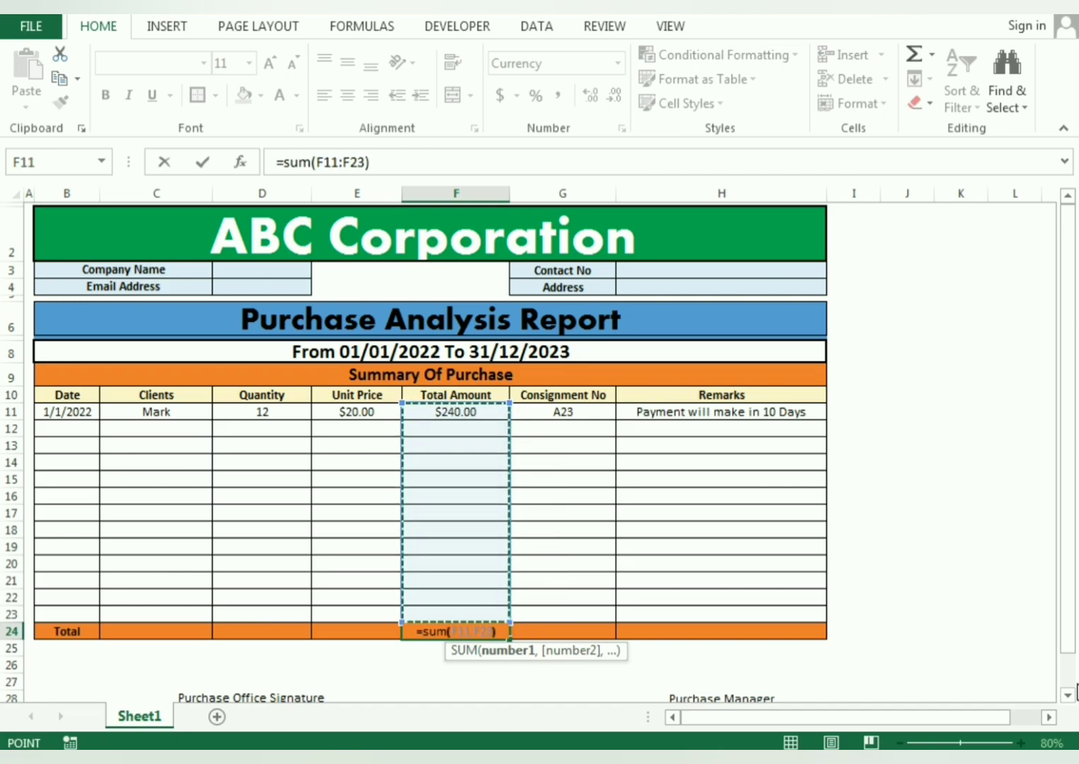
{"action": "key", "text": "Return"}
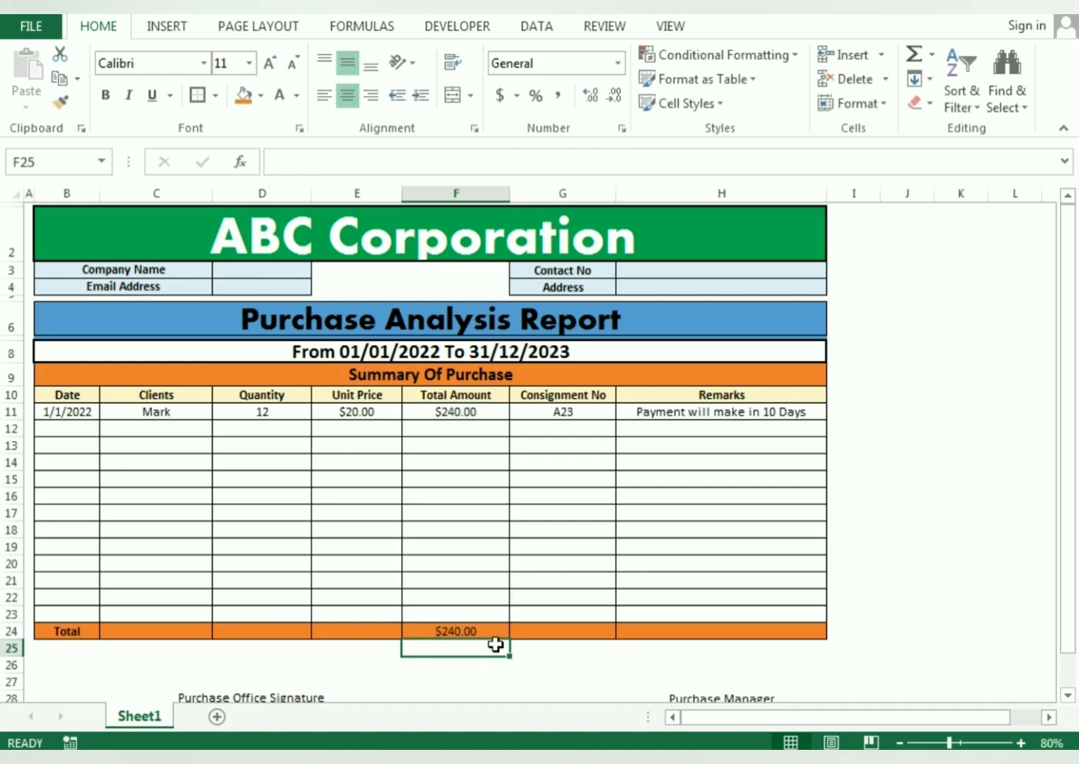
Make the Total row cells C24:H24 bold
{"action": "left_click_drag", "start_coordinate": [174, 631], "coordinate": [785, 634]}
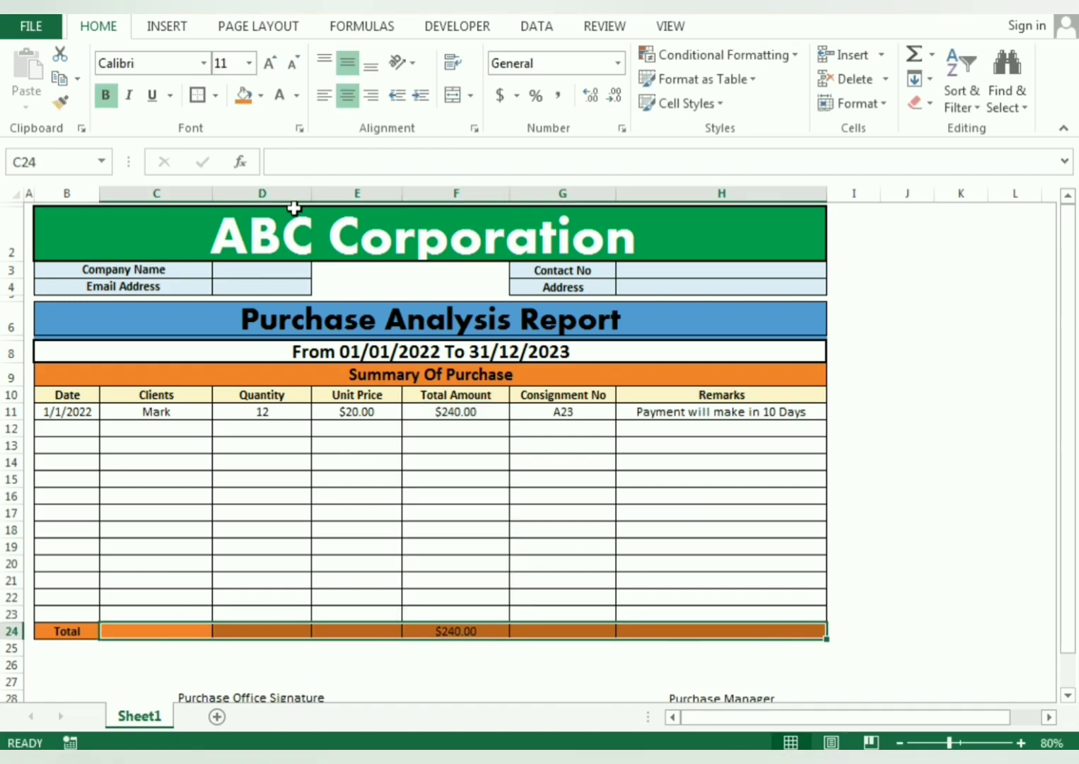
{"action": "left_click", "coordinate": [107, 97]}
{"action": "left_click", "coordinate": [964, 476]}
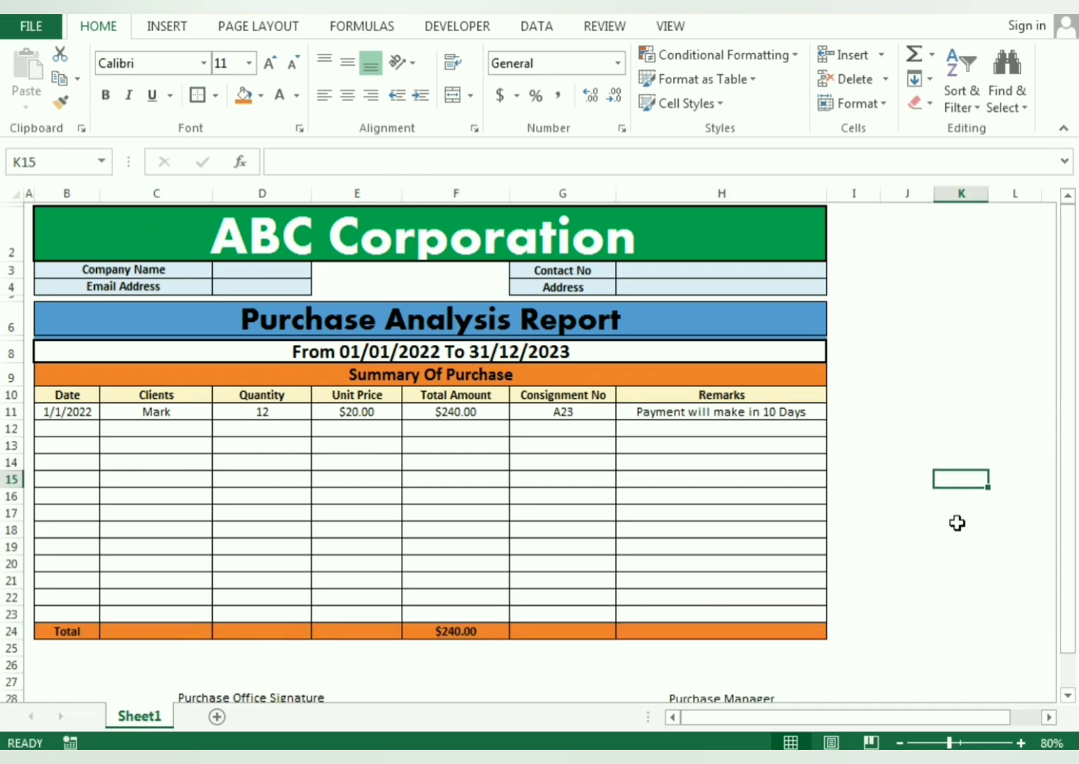
Make the Purchase Office Signature and Purchase Manager labels in row 28 bold
{"action": "left_click_drag", "start_coordinate": [1069, 554], "coordinate": [1069, 559]}
{"action": "left_click_drag", "start_coordinate": [1067, 483], "coordinate": [1064, 523]}
{"action": "left_click_drag", "start_coordinate": [99, 634], "coordinate": [711, 635]}
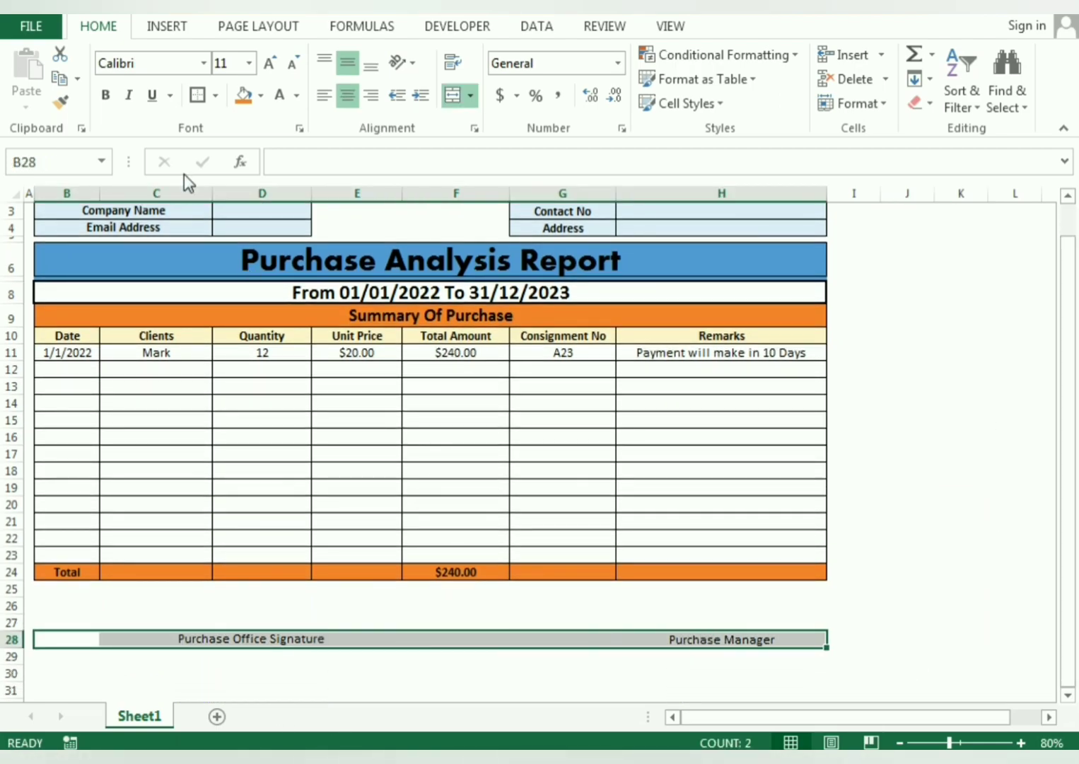
{"action": "left_click", "coordinate": [106, 96]}
{"action": "left_click", "coordinate": [106, 96]}
{"action": "left_click", "coordinate": [106, 96]}
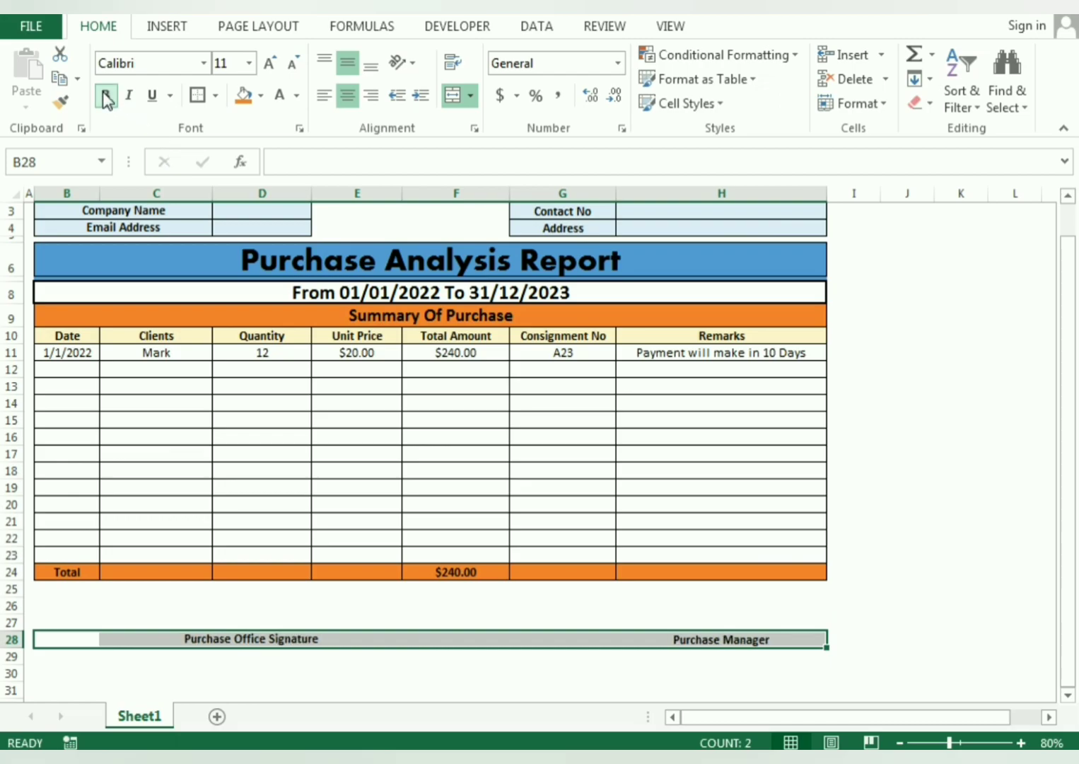
{"action": "left_click", "coordinate": [859, 487]}
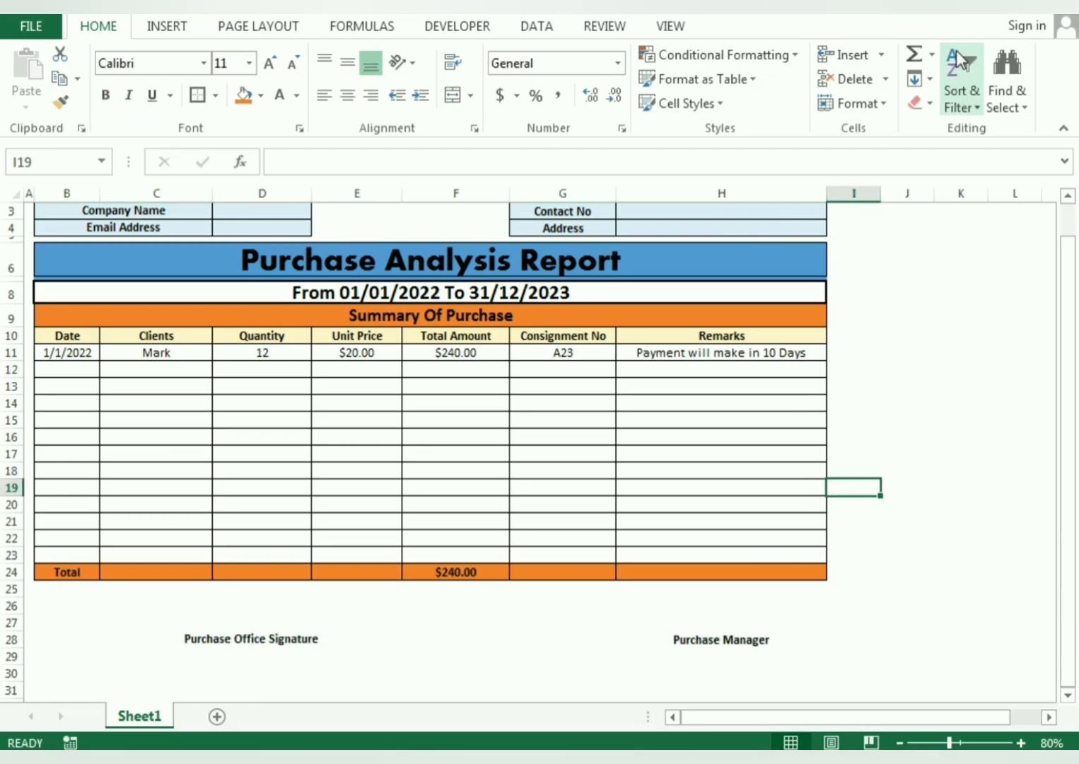
Set the ribbon display to Auto-hide Ribbon so more of the report fits on screen
{"action": "left_click", "coordinate": [966, 7]}
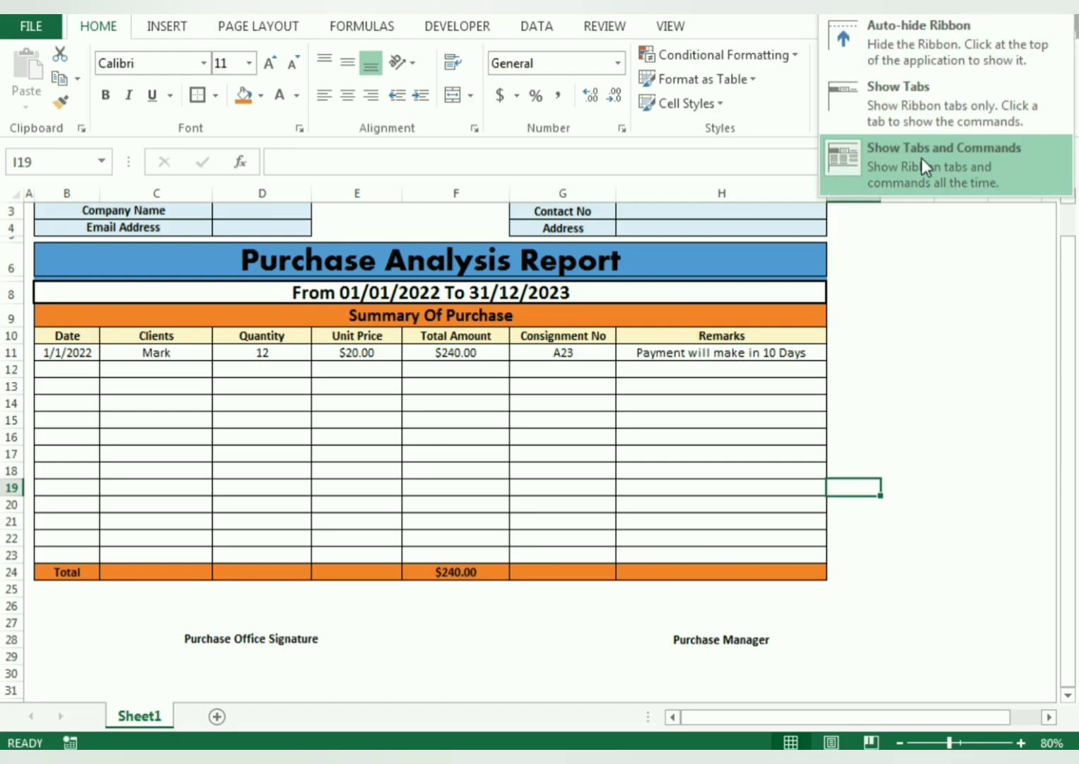
{"action": "left_click", "coordinate": [922, 166]}
{"action": "left_click", "coordinate": [966, 16]}
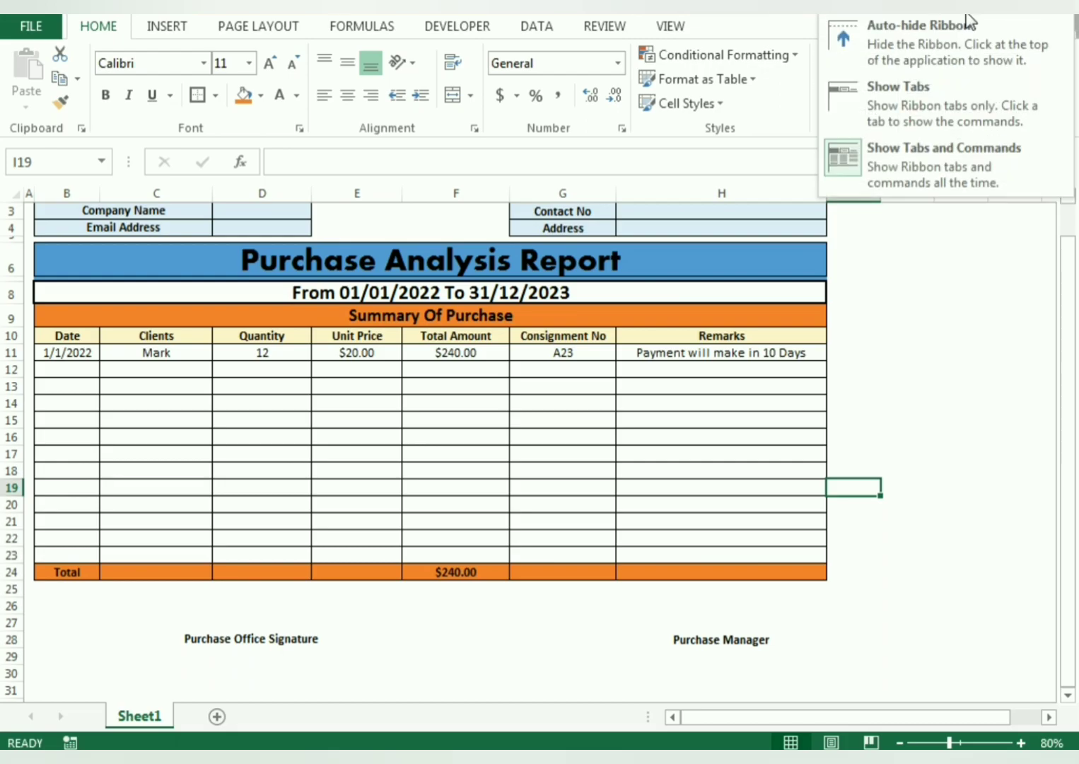
{"action": "left_click", "coordinate": [948, 43]}
{"action": "left_click", "coordinate": [955, 287]}
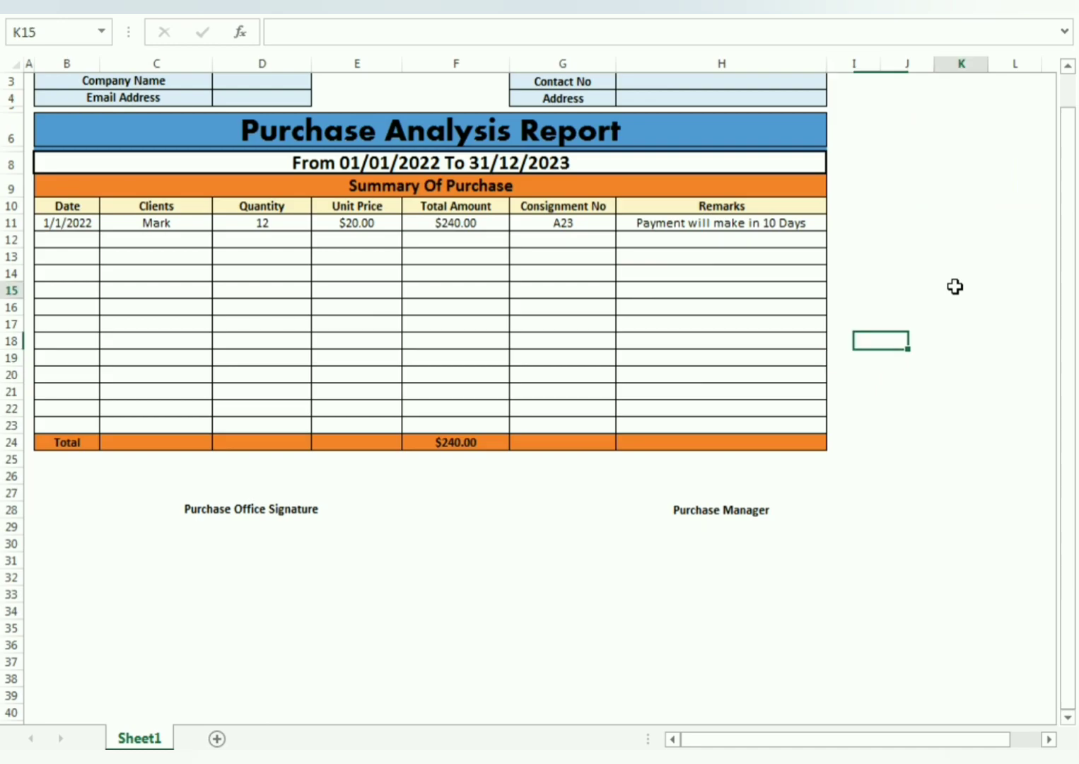
{"action": "left_click_drag", "start_coordinate": [955, 287], "coordinate": [1026, 212]}
{"action": "left_click", "coordinate": [1029, 242]}
{"action": "left_click_drag", "start_coordinate": [1067, 300], "coordinate": [1067, 217]}
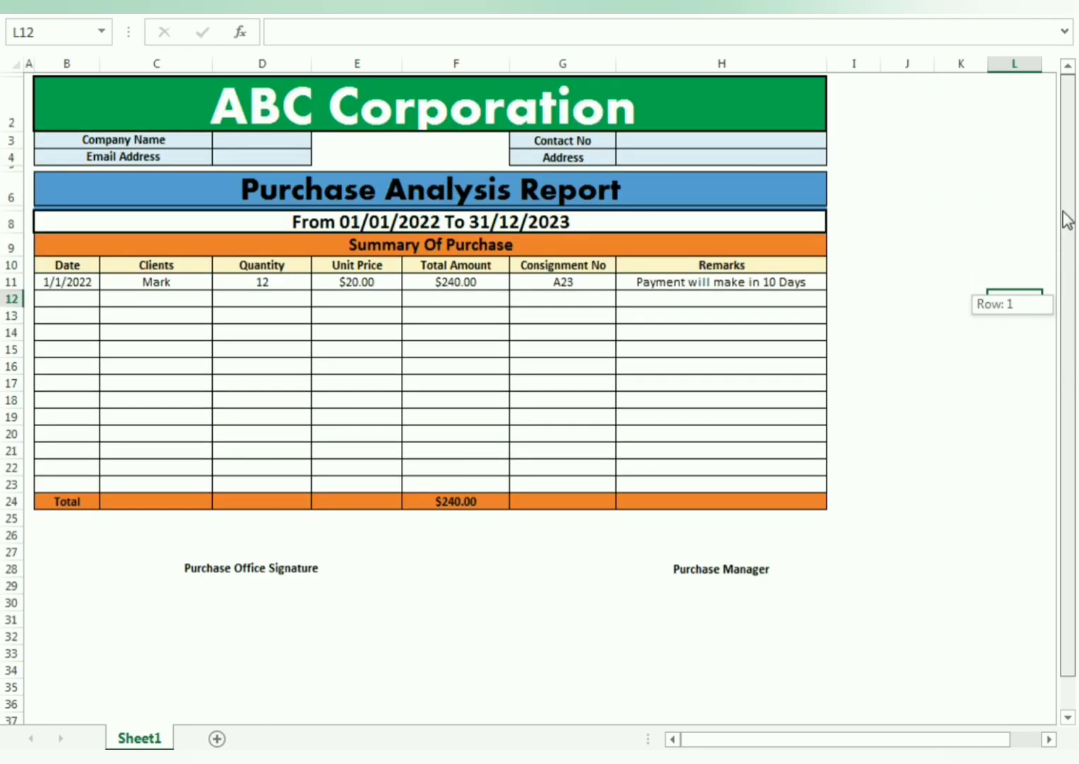
Set the worksheet zoom to 100% and bring the report's first columns back into view
{"action": "left_click", "coordinate": [824, 18]}
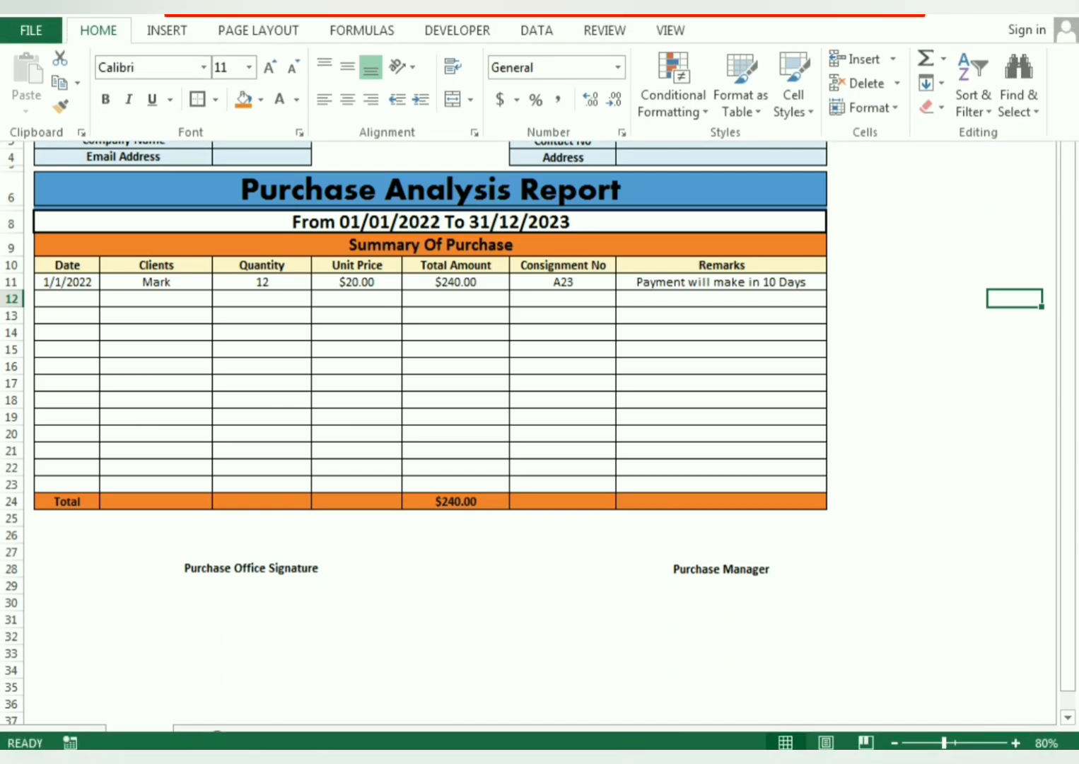
{"action": "left_click", "coordinate": [1018, 742]}
{"action": "left_click", "coordinate": [1017, 742]}
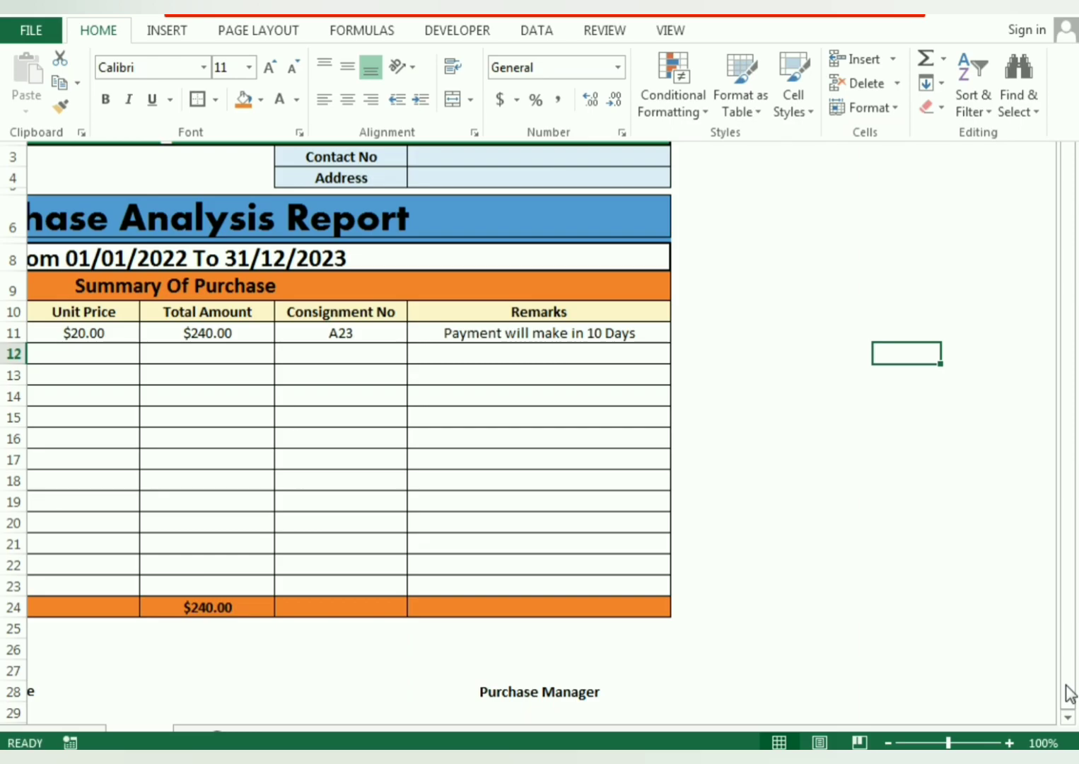
{"action": "left_click", "coordinate": [1004, 659]}
{"action": "left_click", "coordinate": [970, 665]}
{"action": "key", "text": "Left"}
{"action": "key", "text": "Left"}
{"action": "key", "text": "Left"}
{"action": "key", "text": "Left"}
{"action": "key", "text": "Left"}
{"action": "key", "text": "Left"}
{"action": "key", "text": "Left"}
{"action": "key", "text": "Left"}
{"action": "key", "text": "Left"}
{"action": "key", "text": "Left"}
{"action": "key", "text": "Left"}
{"action": "key", "text": "Left"}
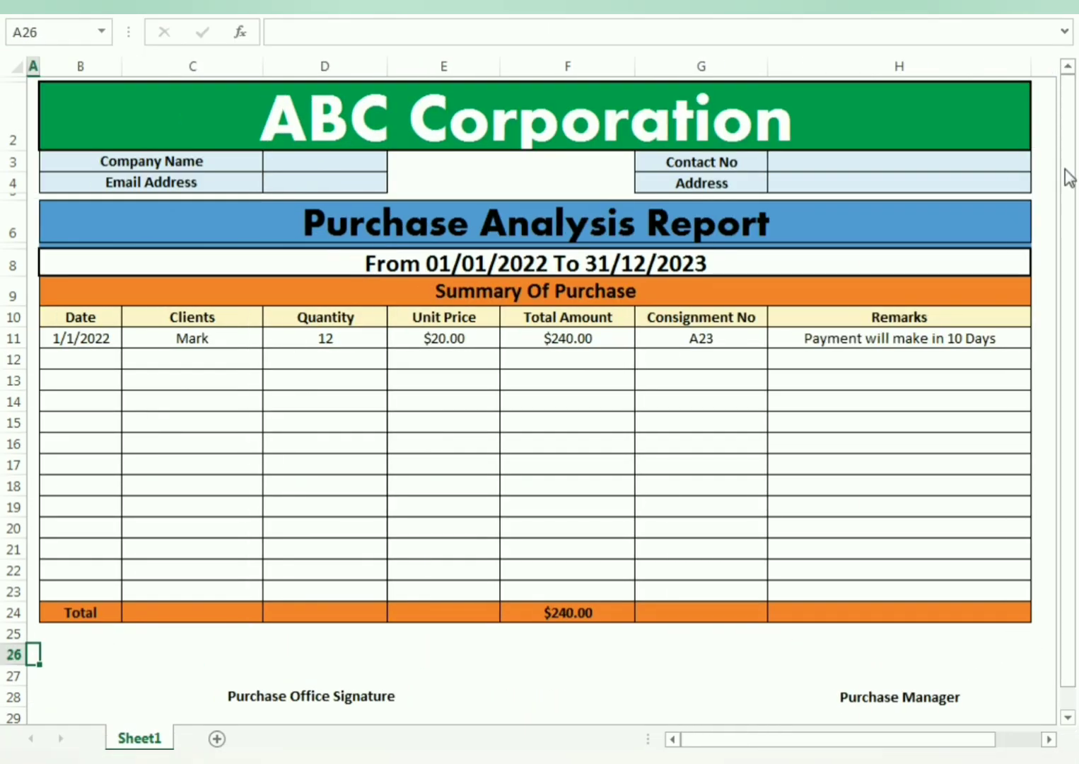
{"action": "left_click", "coordinate": [1035, 14]}
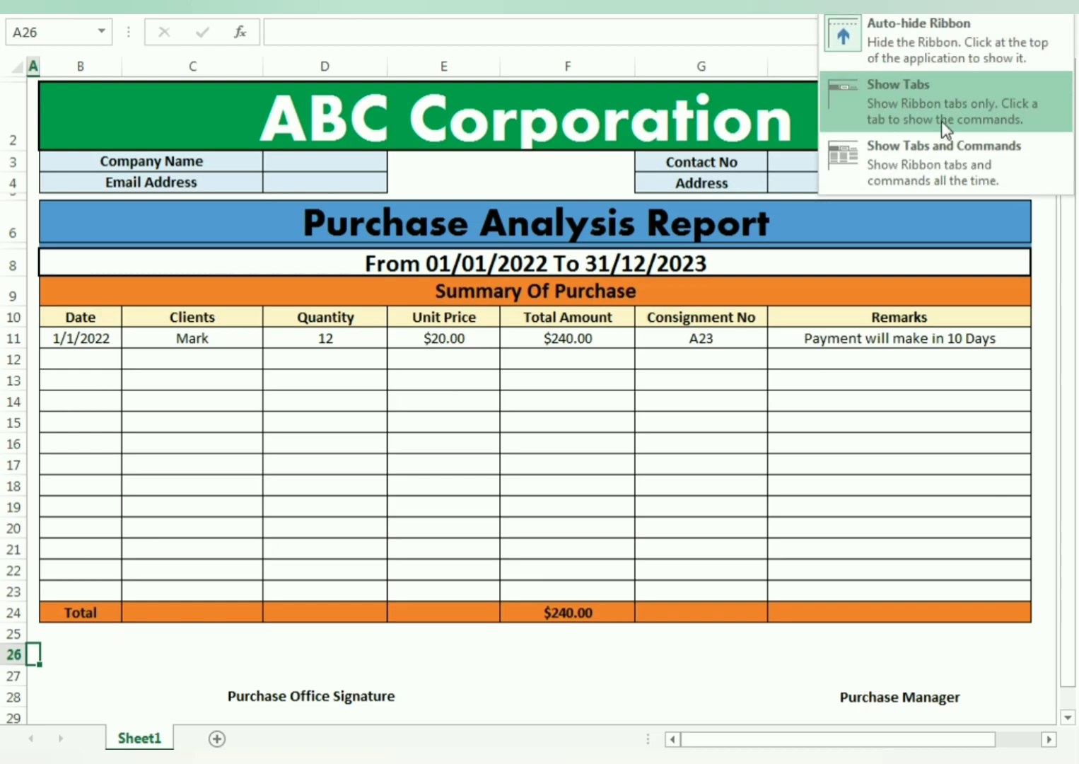
{"action": "left_click", "coordinate": [863, 51]}
{"action": "left_click", "coordinate": [837, 699]}
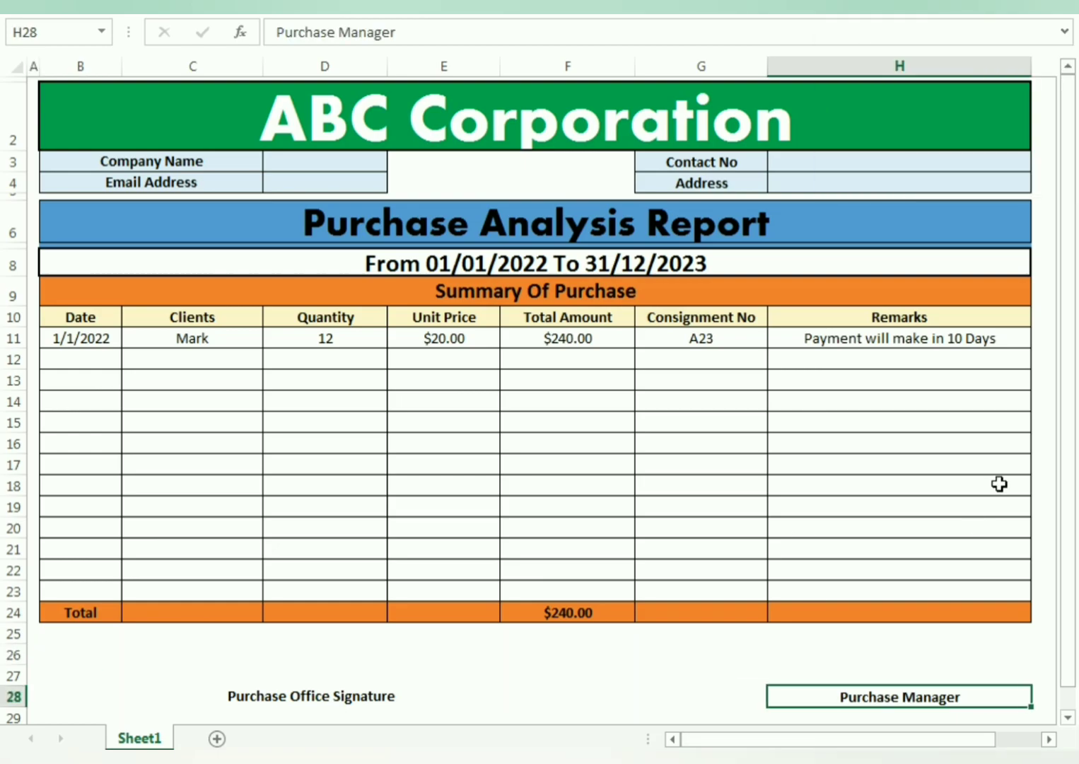
{"action": "left_click_drag", "start_coordinate": [1062, 469], "coordinate": [1067, 417]}
{"action": "left_click", "coordinate": [947, 672]}
{"action": "left_click", "coordinate": [338, 292]}
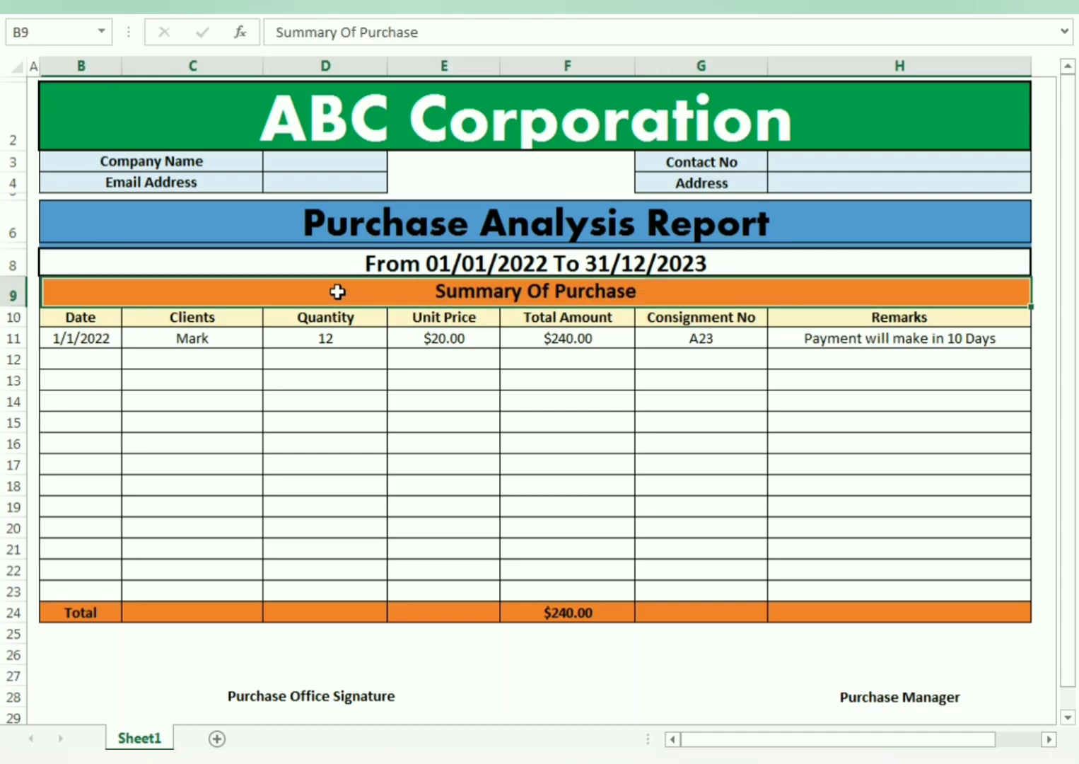
Enter the date 02/02/2023 in B12 and the client's name in C12
{"action": "left_click", "coordinate": [113, 358]}
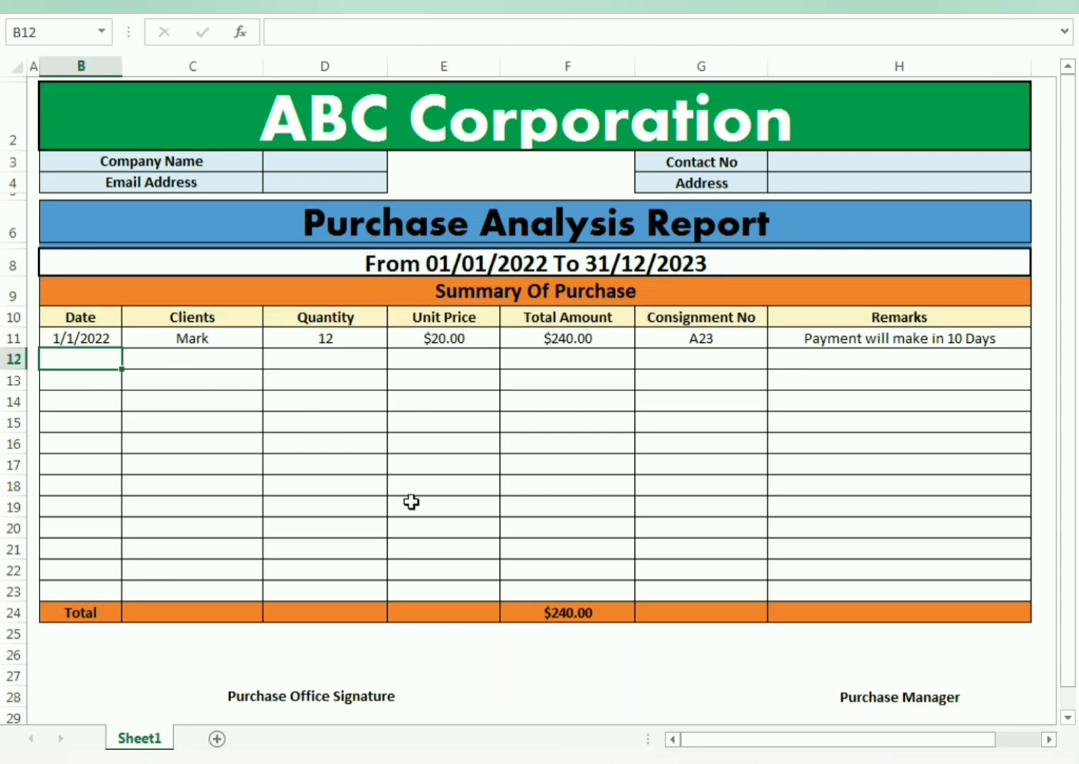
{"action": "type", "text": "02/02/2023"}
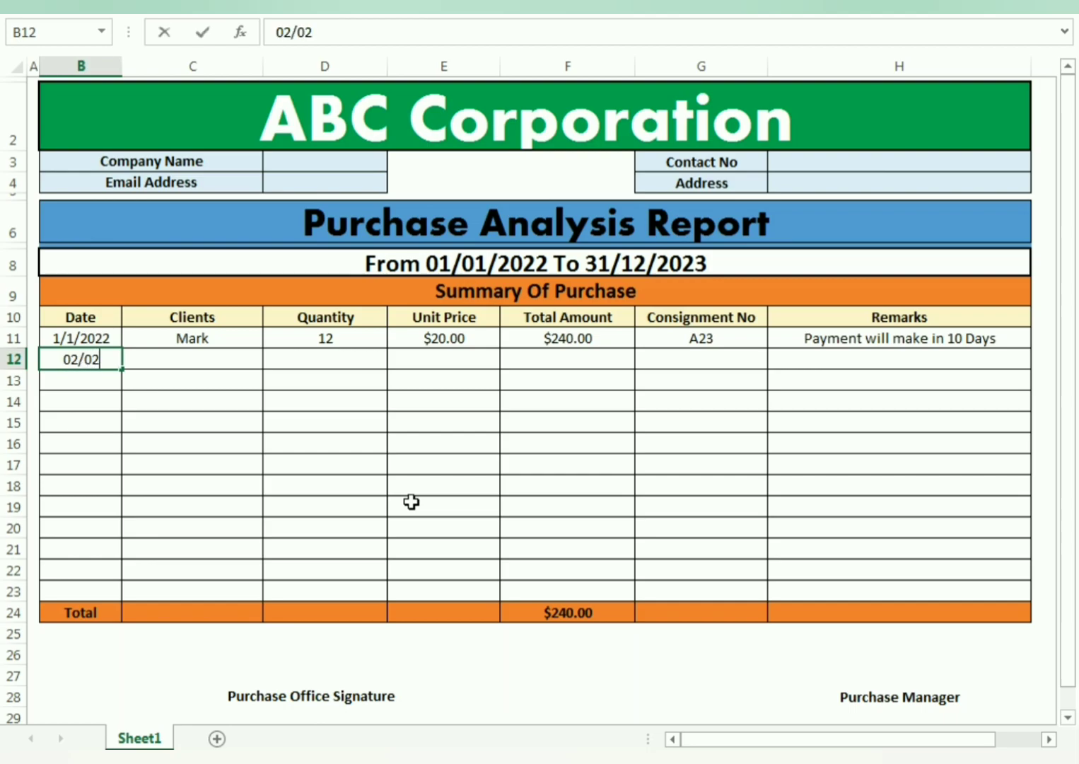
{"action": "key", "text": "ctrl+Return"}
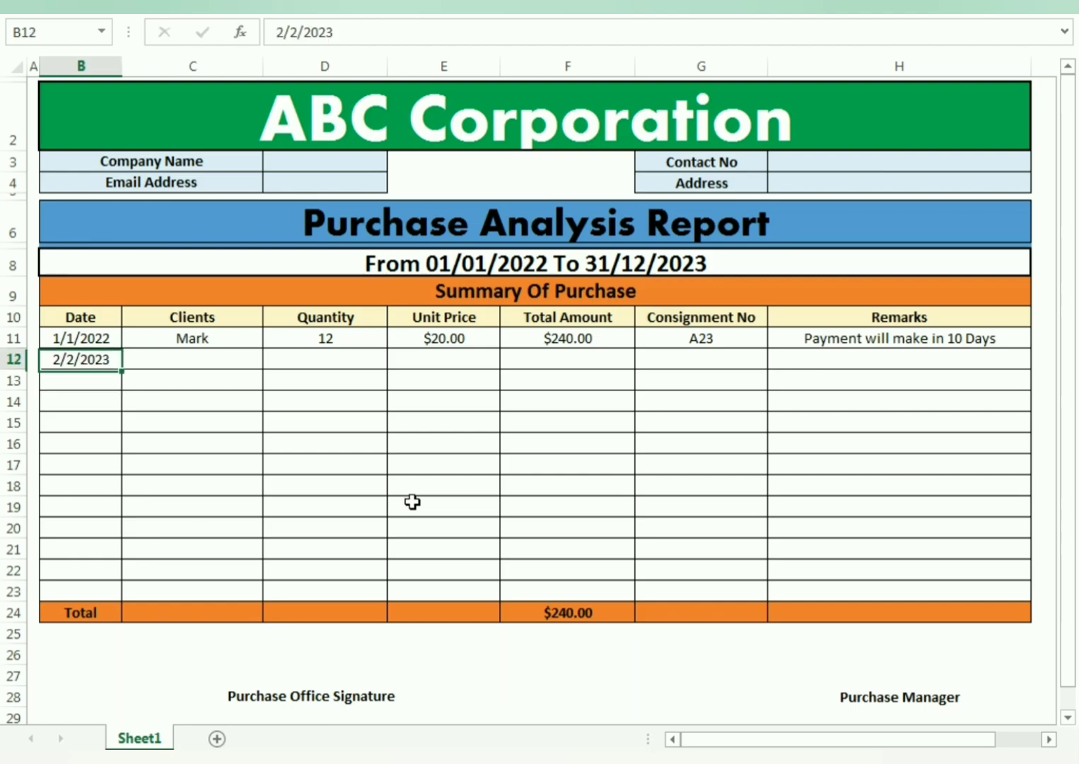
{"action": "key", "text": "Tab"}
{"action": "type", "text": "Miahc"}
{"action": "key", "text": "BackSpace"}
{"action": "key", "text": "BackSpace"}
{"action": "key", "text": "BackSpace"}
{"action": "type", "text": "chael"}
{"action": "key", "text": "ctrl+Return"}
Enter the quantity 10 in D12 and the unit price 40 in E12
{"action": "key", "text": "Tab"}
{"action": "type", "text": "10"}
{"action": "key", "text": "Return"}
{"action": "key", "text": "Up"}
{"action": "key", "text": "Tab"}
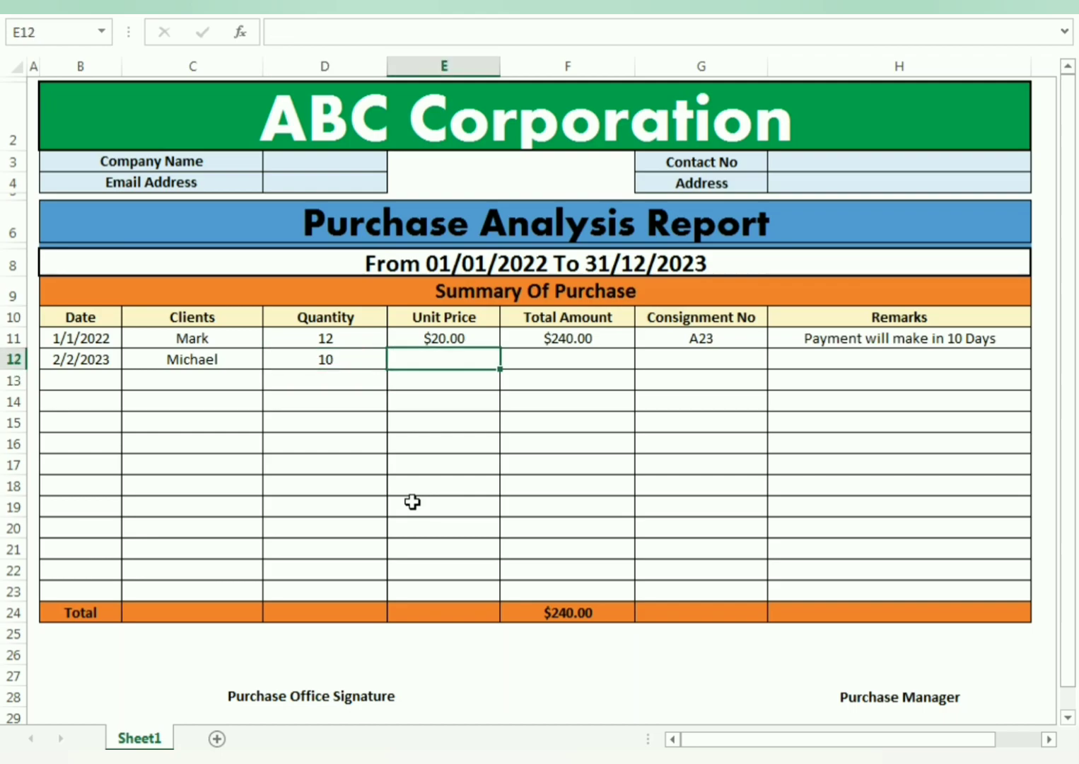
{"action": "key", "text": "Return"}
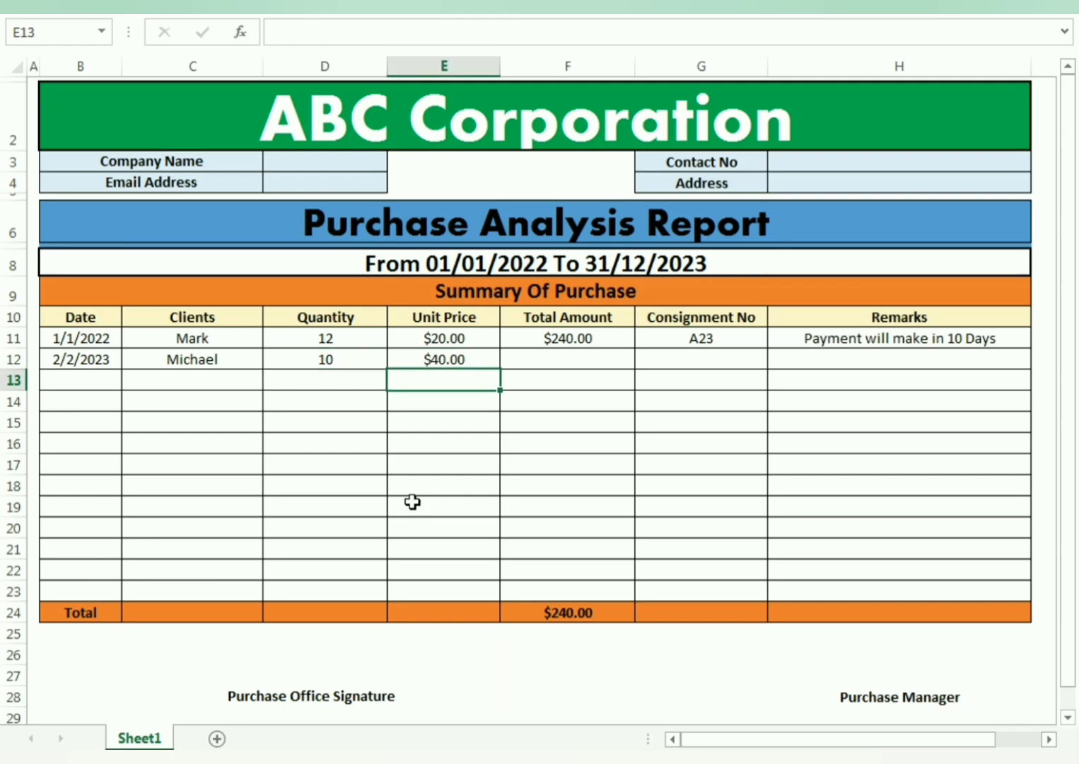
Fill the Total Amount formula from F11 down through F23
{"action": "left_click", "coordinate": [545, 341]}
{"action": "left_click_drag", "start_coordinate": [636, 349], "coordinate": [619, 585]}
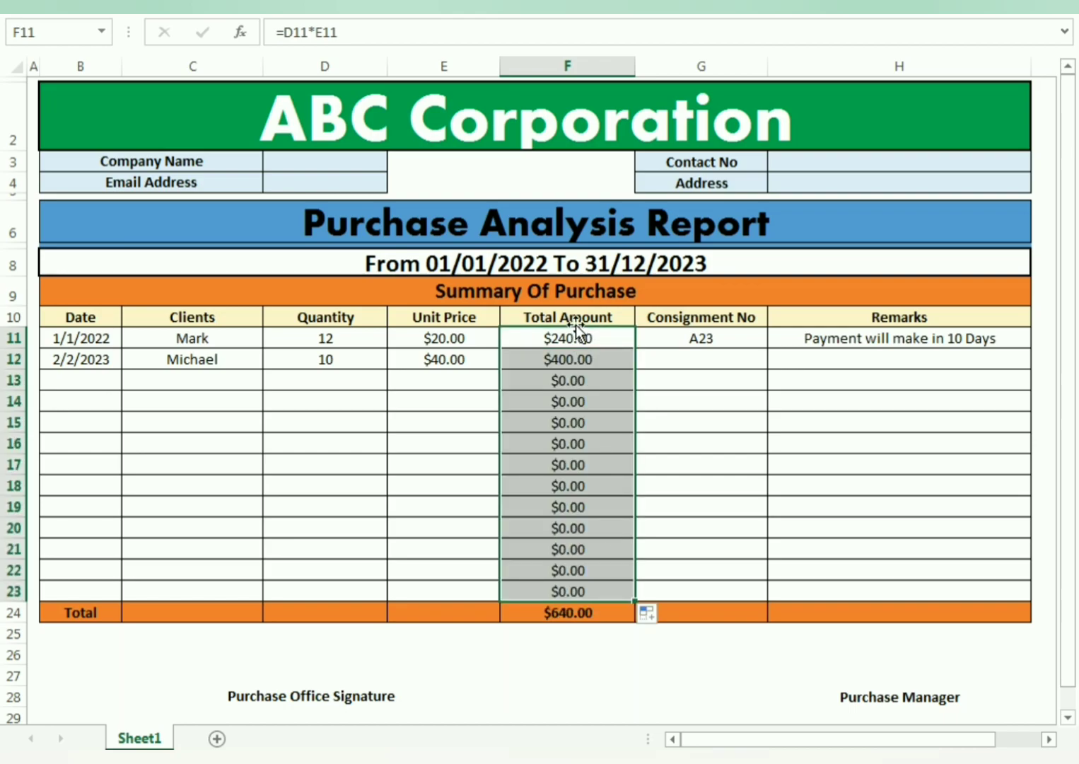
{"action": "left_click_drag", "start_coordinate": [578, 380], "coordinate": [588, 584]}
{"action": "left_click_drag", "start_coordinate": [557, 340], "coordinate": [554, 581]}
{"action": "left_click_drag", "start_coordinate": [556, 381], "coordinate": [558, 429]}
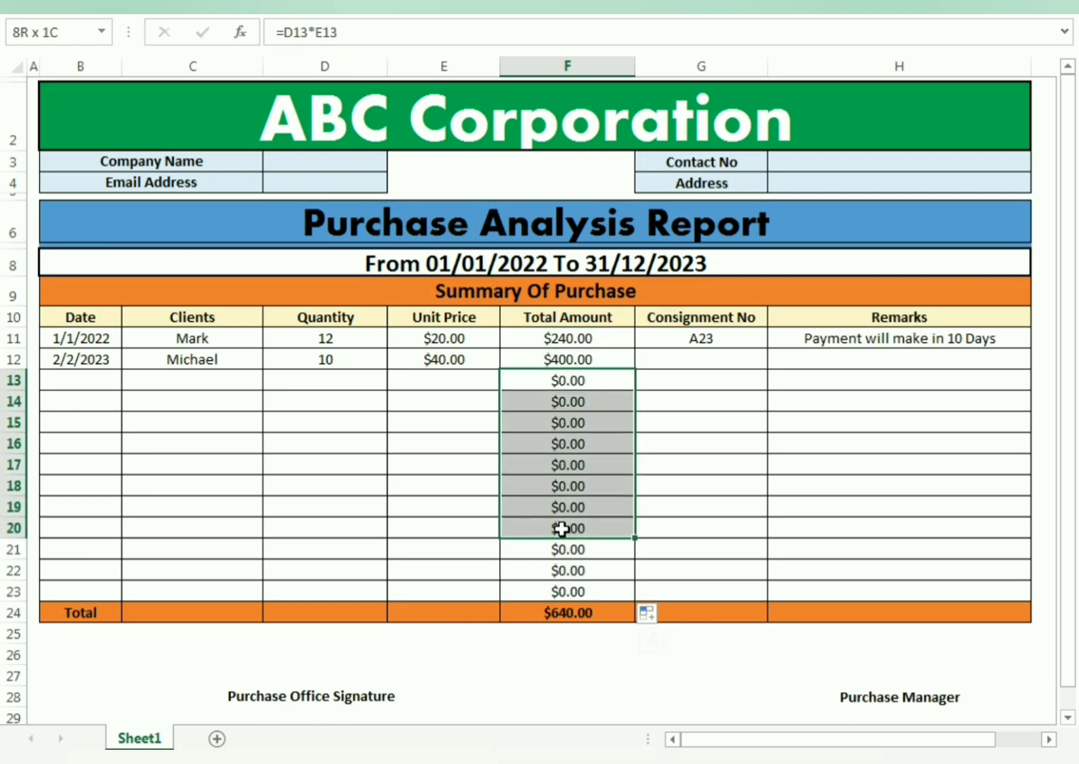
{"action": "left_click_drag", "start_coordinate": [562, 529], "coordinate": [562, 529]}
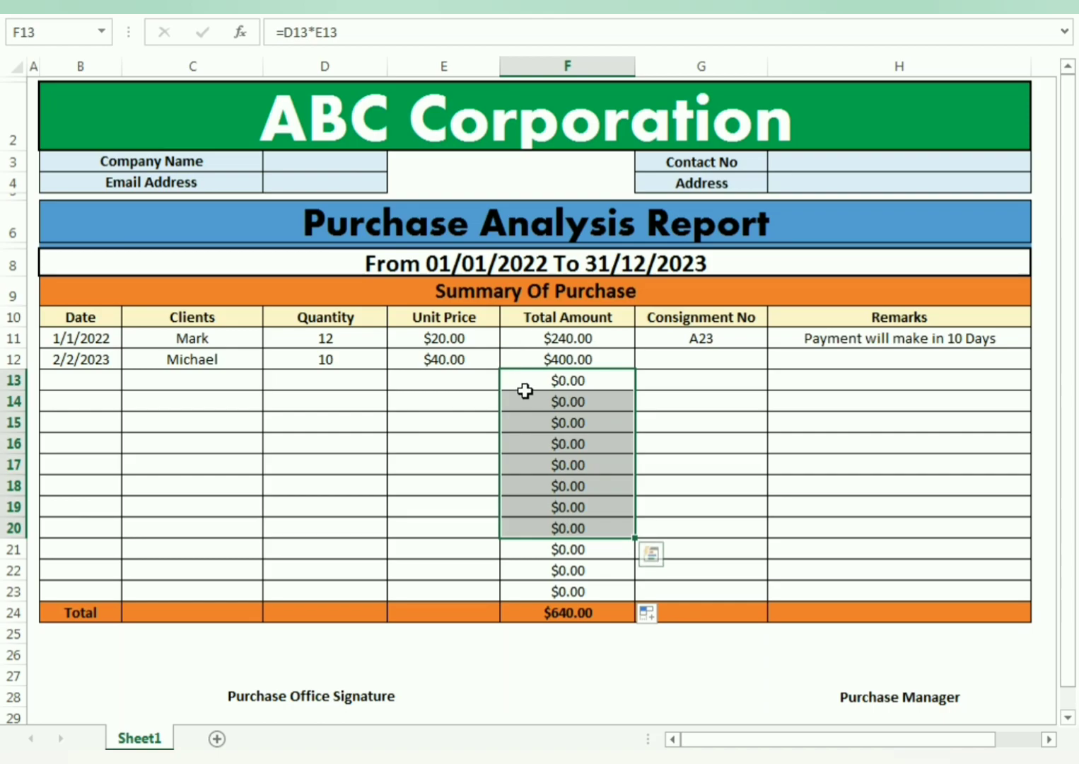
{"action": "left_click_drag", "start_coordinate": [516, 338], "coordinate": [531, 587]}
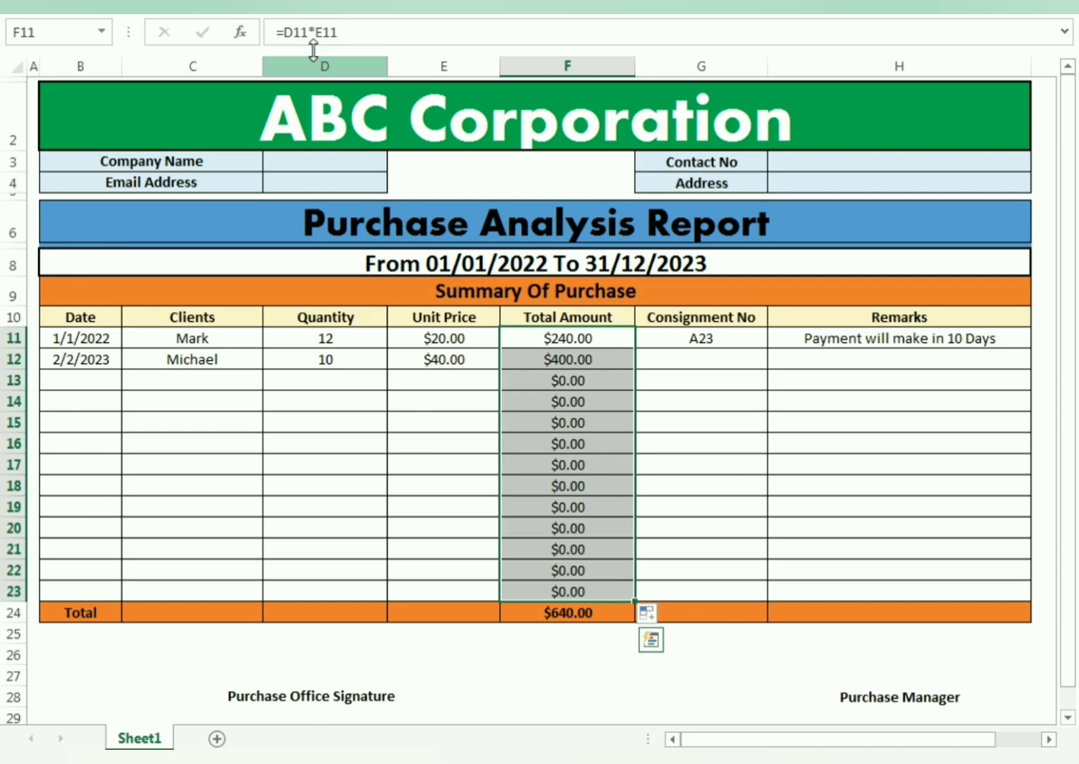
{"action": "left_click", "coordinate": [286, 37]}
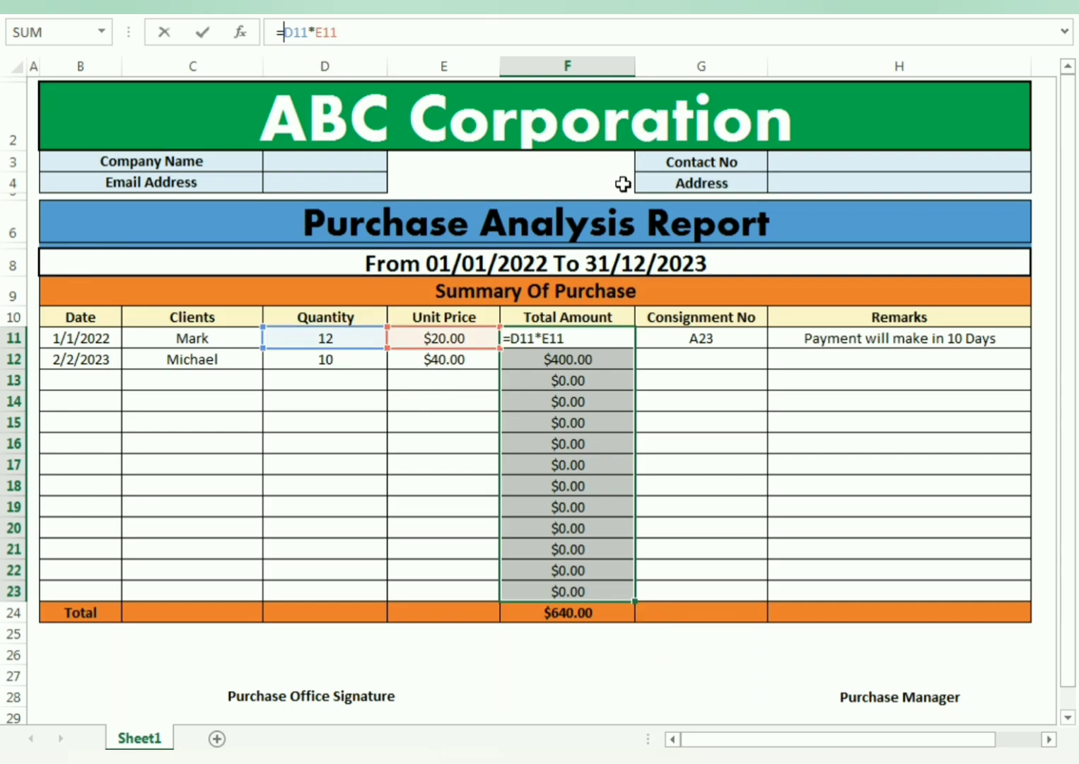
{"action": "type", "text": "if"}
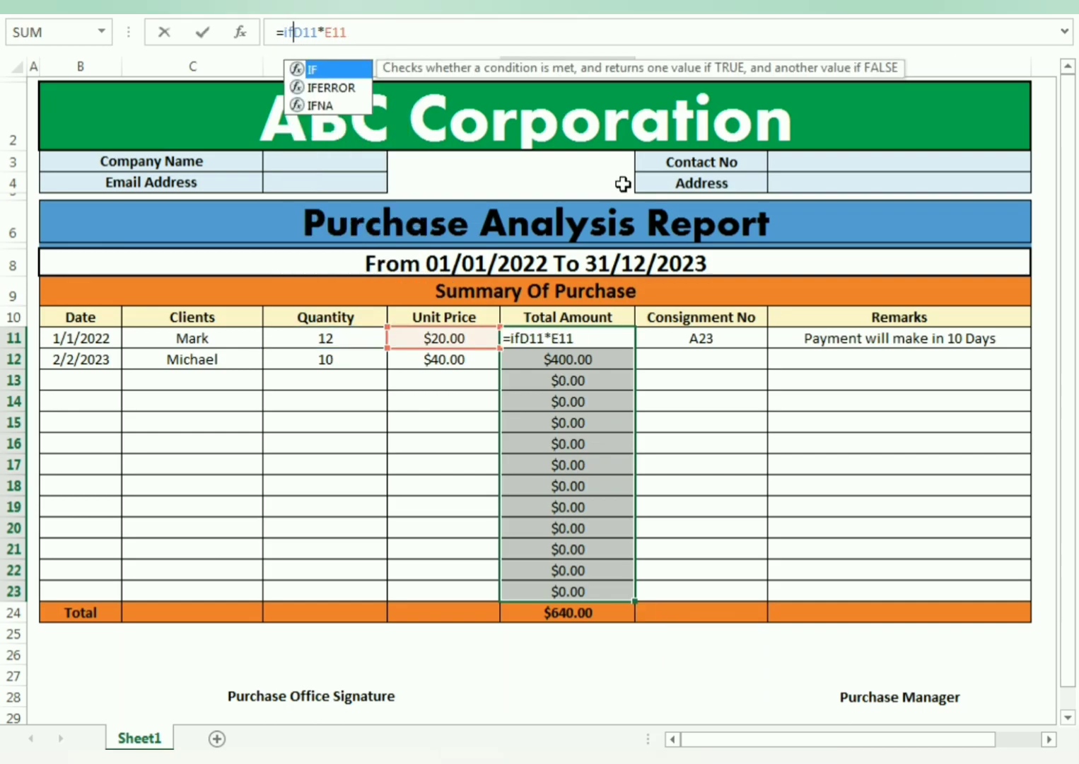
{"action": "type", "text": "("}
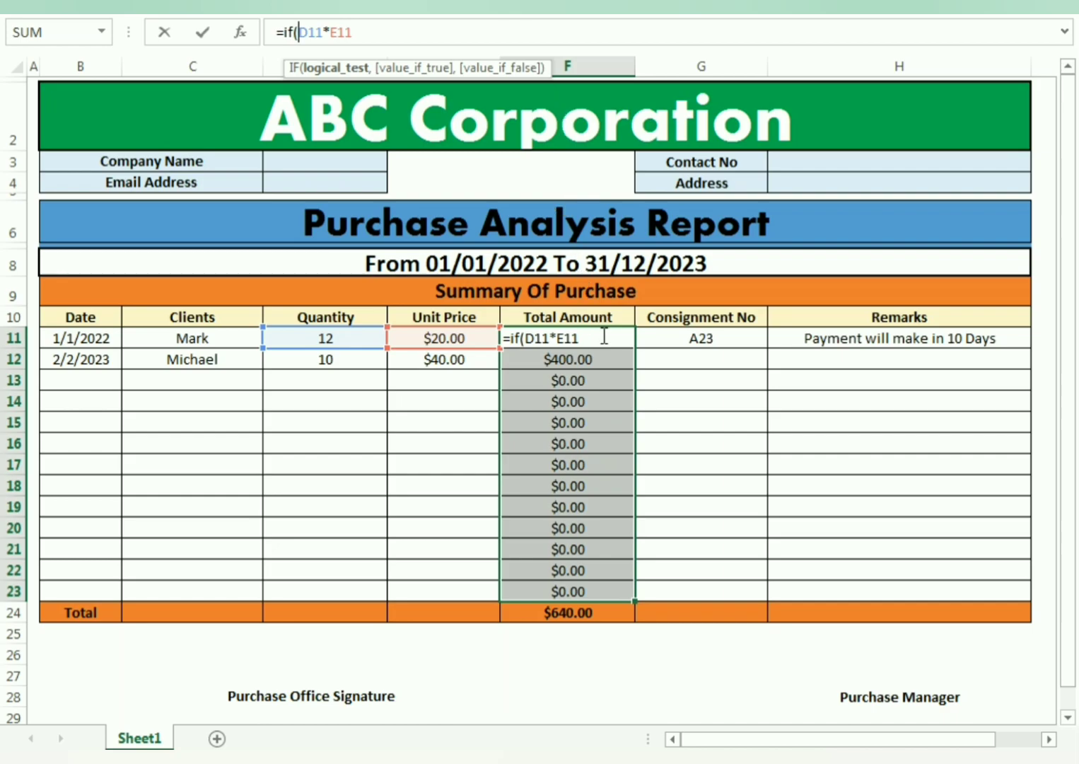
{"action": "key", "text": "Escape"}
Clear the Total Amount formulas from the empty rows F13:F23
{"action": "left_click_drag", "start_coordinate": [593, 375], "coordinate": [594, 584]}
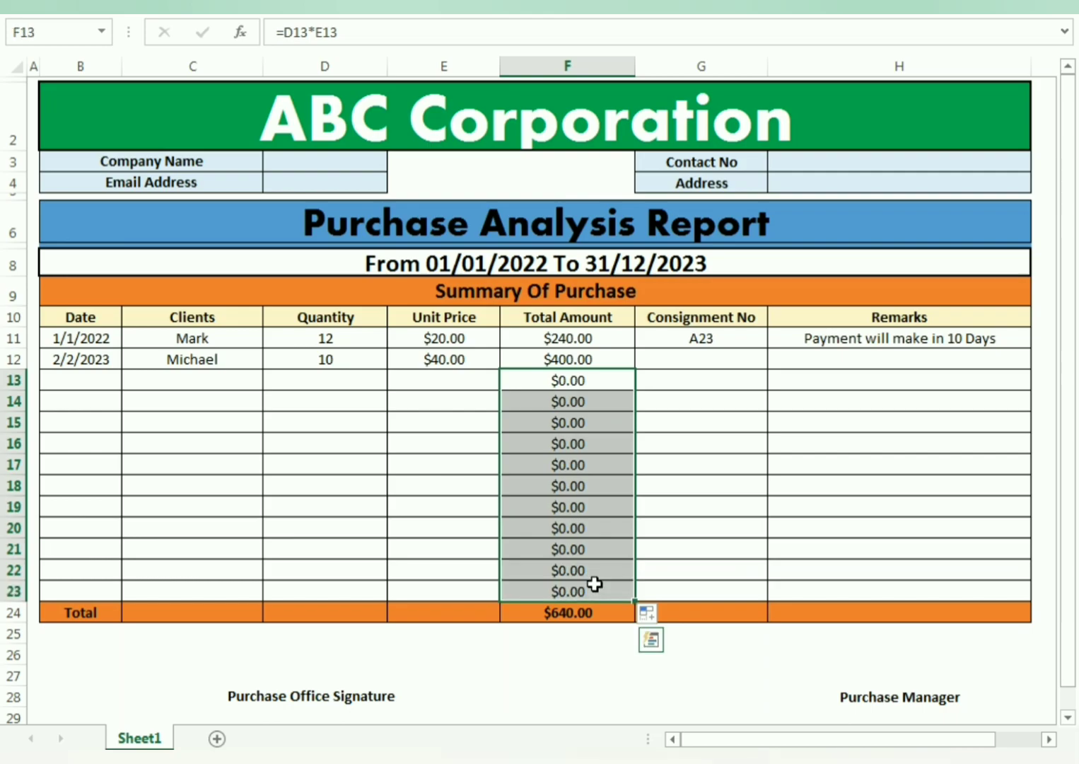
{"action": "key", "text": "Delete"}
{"action": "left_click", "coordinate": [751, 406]}
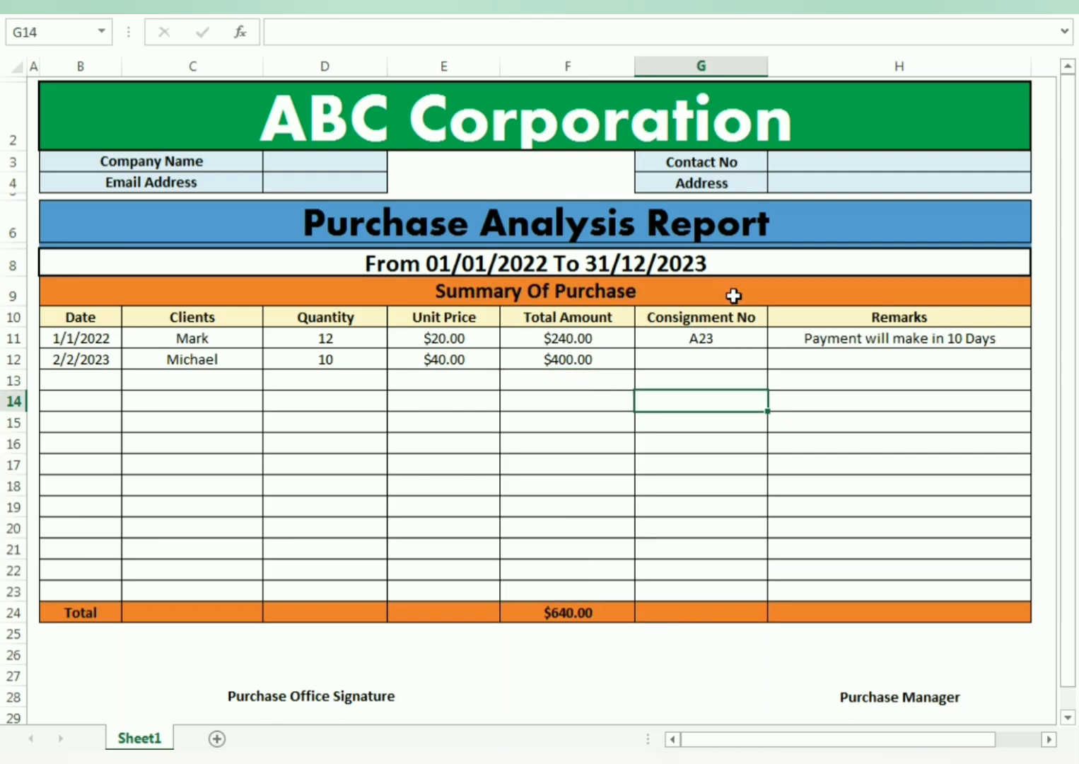
{"action": "left_click", "coordinate": [885, 503]}
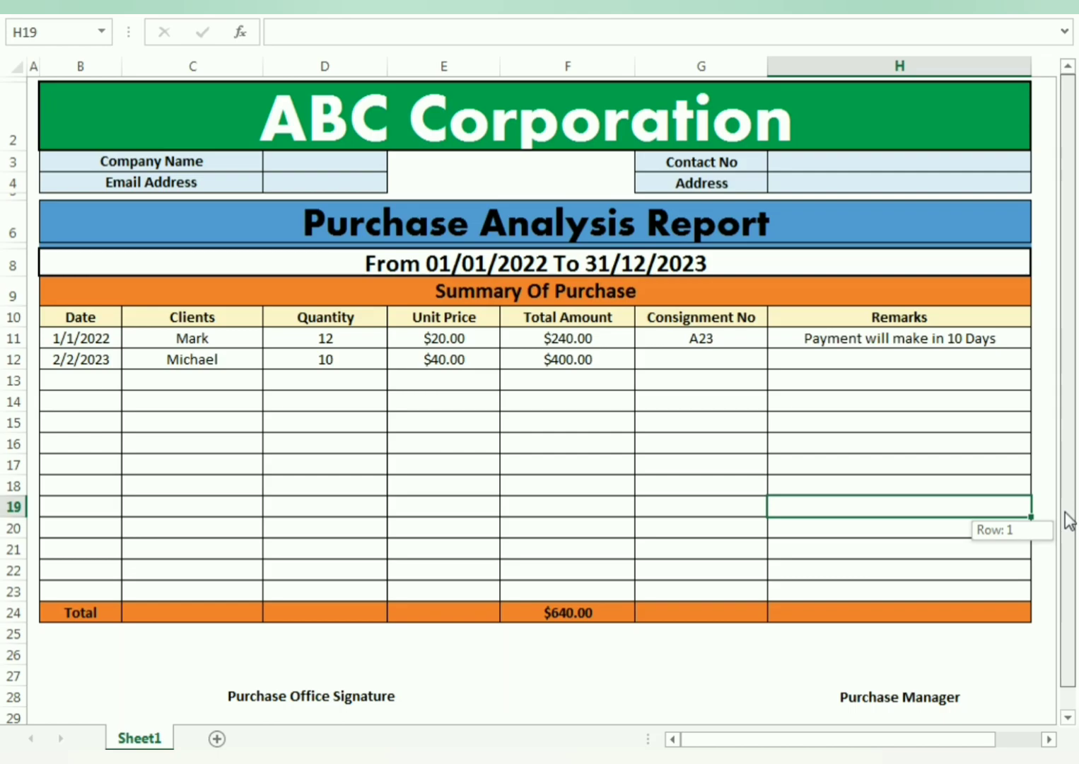